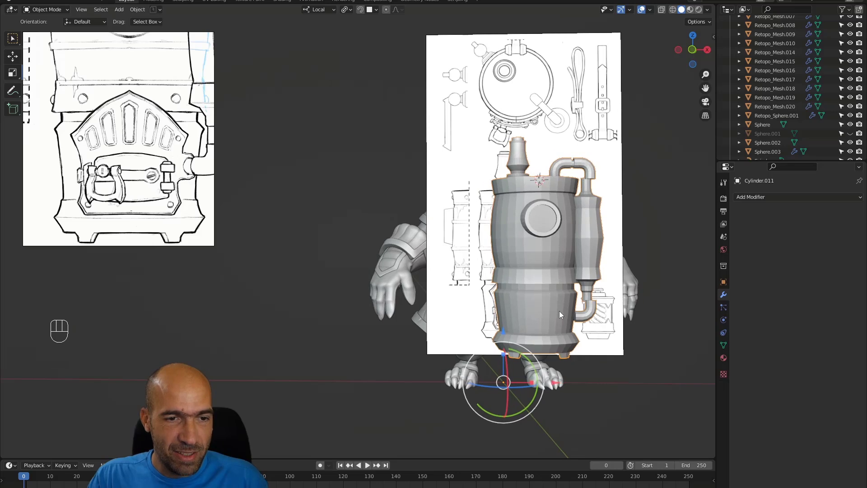
# - Return to Object Mode and add a new mesh plane at the top of the boiler
pyautogui.keyDown('alt'); pyautogui.moveTo(569, 337); pyautogui.dragTo(482, 322, button='middle'); pyautogui.keyUp('alt')
pyautogui.click(628, 337)
pyautogui.press('Tab')
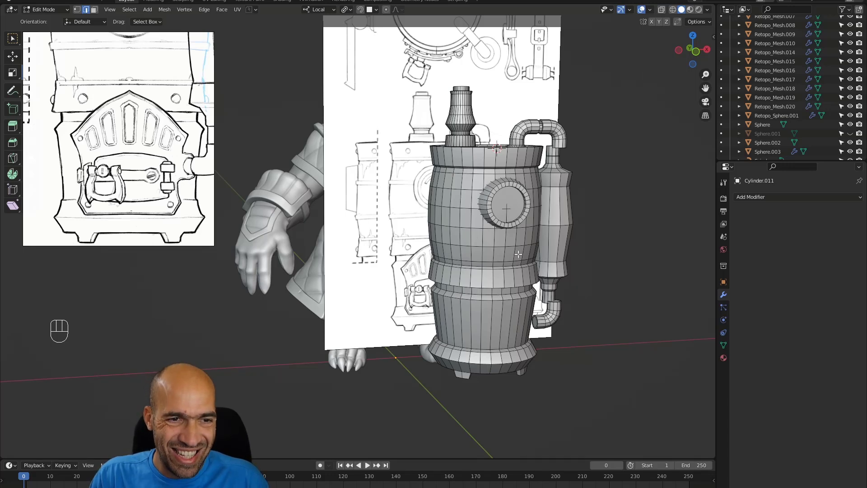
pyautogui.hotkey('ctrl', 'Tab')
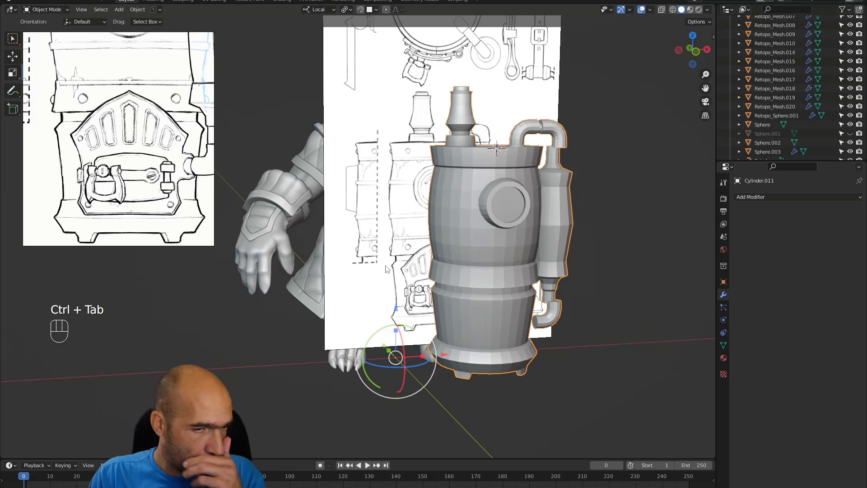
pyautogui.hotkey('shift', 'a')
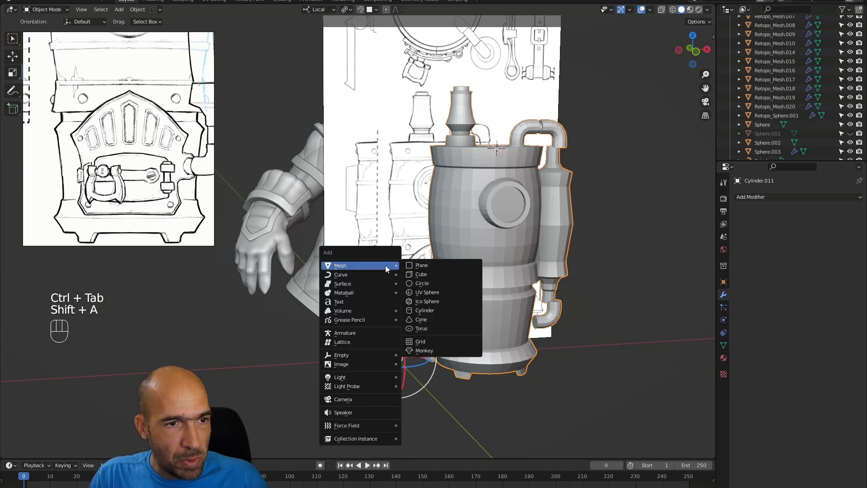
pyautogui.click(434, 265)
# - Rotate the new plane 90° about its local X axis so it stands upright
pyautogui.moveTo(599, 256); pyautogui.dragTo(521, 139, button='middle')
pyautogui.moveTo(518, 134); pyautogui.dragTo(509, 189)
pyautogui.hotkey('ctrl', 'z')
pyautogui.press('Tab')
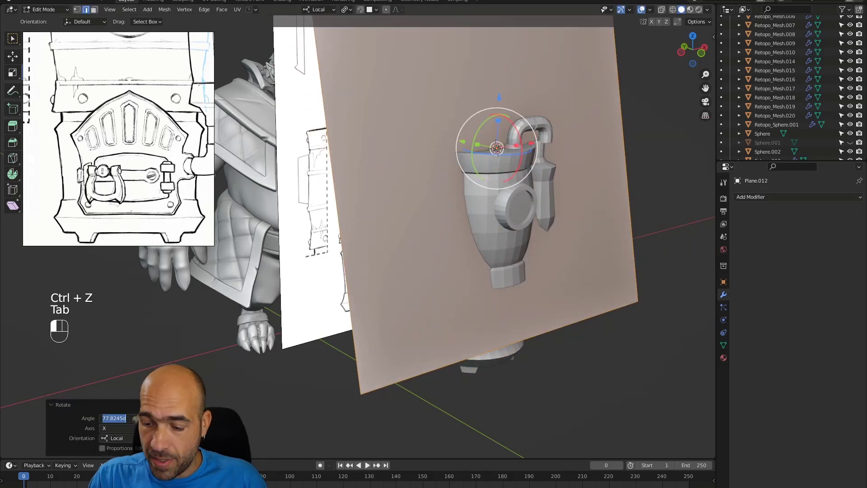
pyautogui.press('Return')
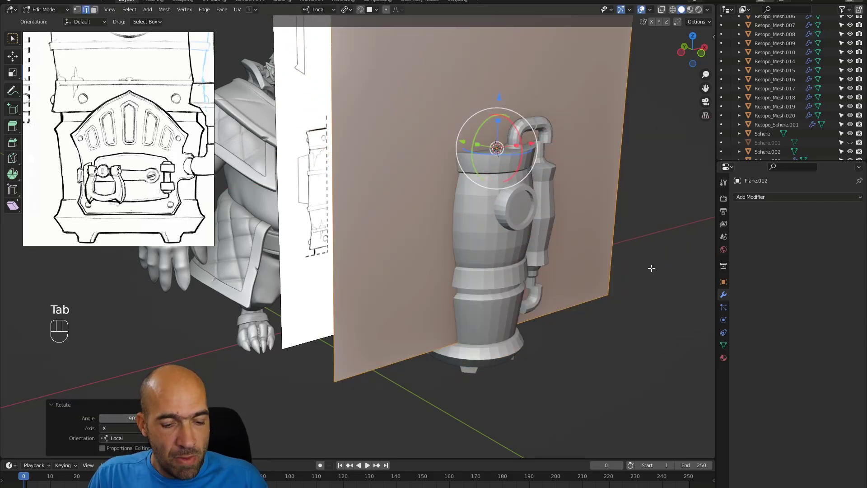
# - Scale down the upright plane, bring it in front of the boiler, and lower it about 0.76 m over the boiler's lower section
pyautogui.press('s')
pyautogui.click(551, 181)
pyautogui.moveTo(552, 181)
pyautogui.keyDown('alt'); pyautogui.mouseDown()
pyautogui.moveTo(532, 187)
pyautogui.moveTo(567, 180)
pyautogui.mouseUp(); pyautogui.keyUp('alt')
pyautogui.moveTo(454, 144); pyautogui.dragTo(494, 159)
pyautogui.moveTo(544, 102); pyautogui.dragTo(528, 256)
pyautogui.keyDown('alt'); pyautogui.moveTo(610, 272); pyautogui.dragTo(571, 238, button='middle'); pyautogui.keyUp('alt')
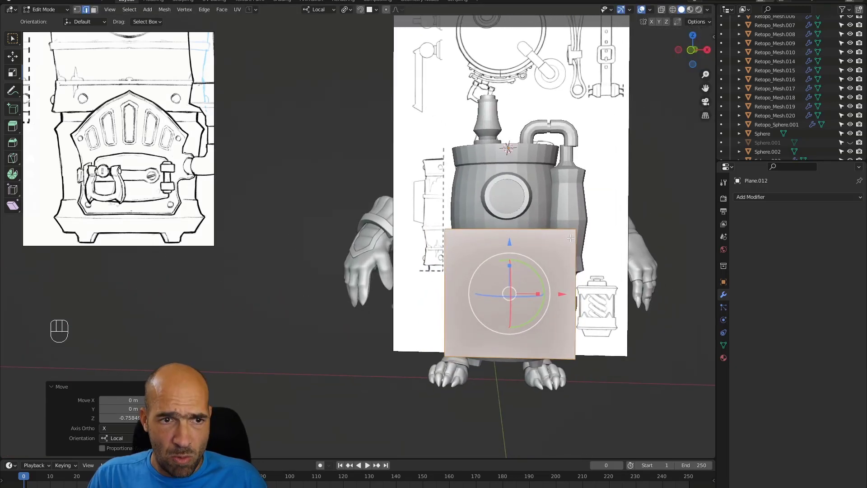
# - Move the plane's right edge inward about 0.27 m and add an X-axis Mirror modifier with Clipping enabled
pyautogui.click(575, 247)
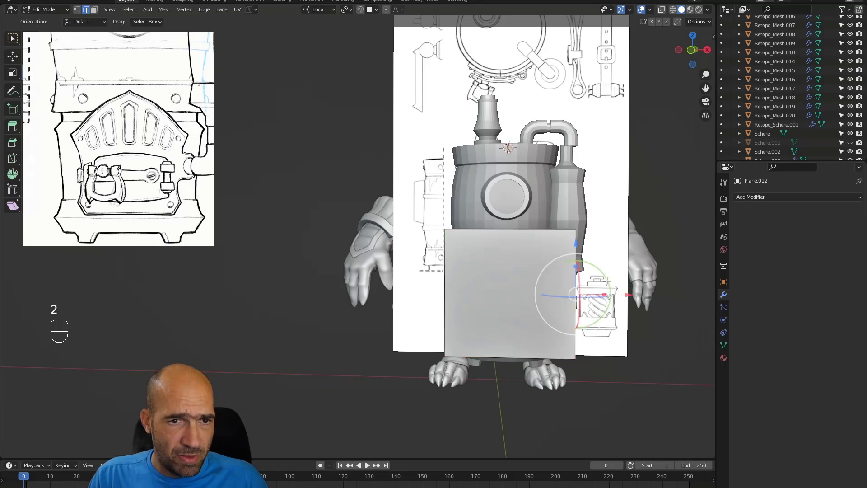
pyautogui.moveTo(628, 294); pyautogui.dragTo(572, 296)
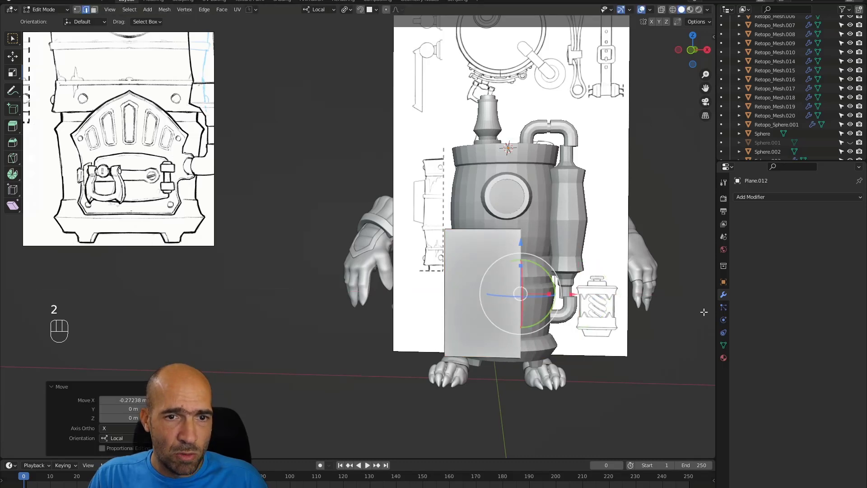
pyautogui.click(755, 197)
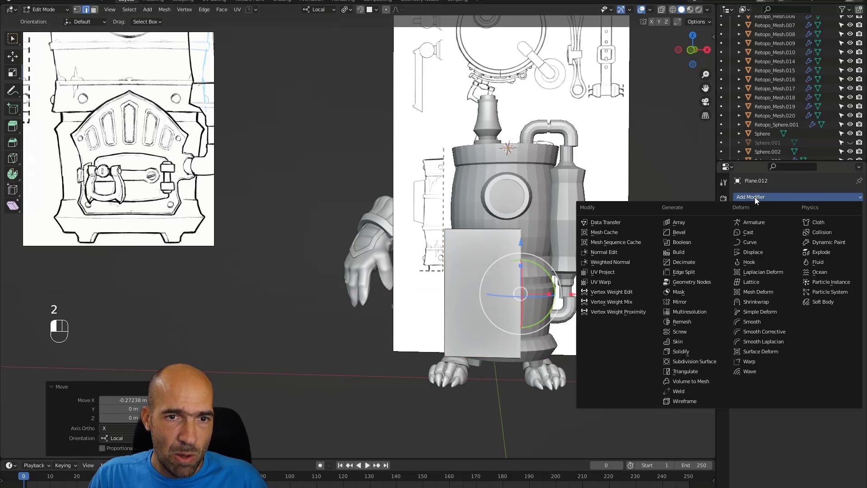
pyautogui.click(686, 300)
pyautogui.moveTo(643, 296); pyautogui.dragTo(628, 287, button='middle')
pyautogui.click(788, 269)
# - Move the plane's inner edge along local X to the mirror centre so both halves join
pyautogui.press('g')
pyautogui.press('x')
pyautogui.press('x')
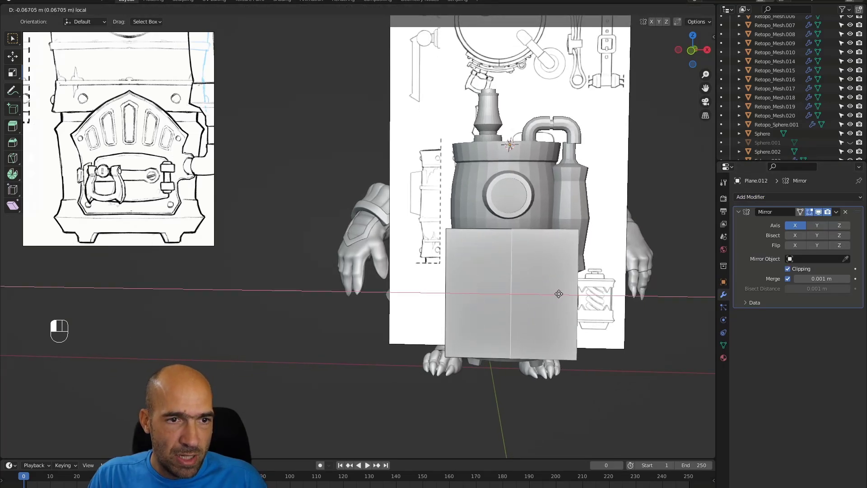
pyautogui.moveTo(500, 292); pyautogui.dragTo(500, 292)
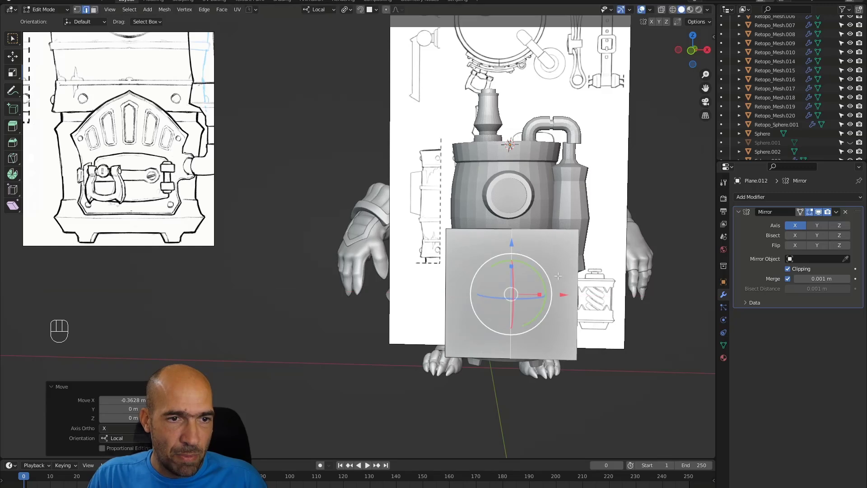
pyautogui.moveTo(545, 276); pyautogui.dragTo(554, 290, button='middle')
pyautogui.moveTo(573, 295); pyautogui.dragTo(575, 295)
# - In see-through front view, lower the plane's top edge about 0.17 m to the peak of the drawn firebox door
pyautogui.keyDown('alt'); pyautogui.keyDown('shift'); pyautogui.moveTo(574, 289); pyautogui.dragTo(568, 220, button='middle'); pyautogui.keyUp('shift'); pyautogui.keyUp('alt')
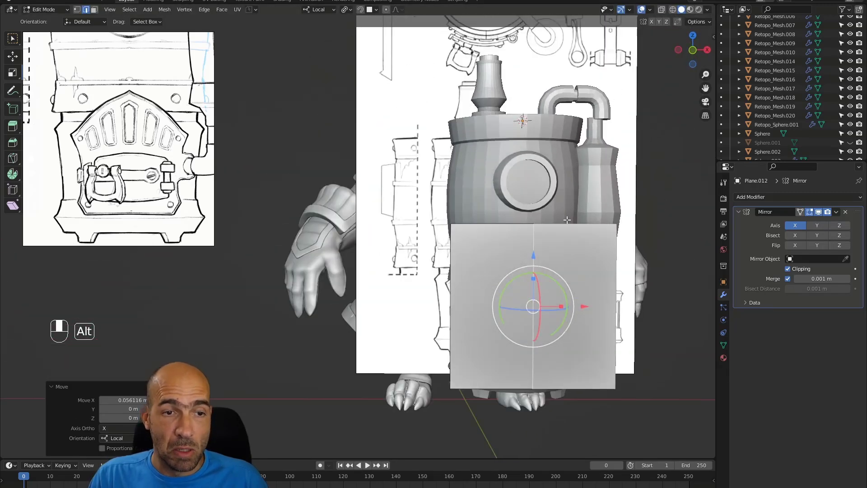
pyautogui.click(472, 227)
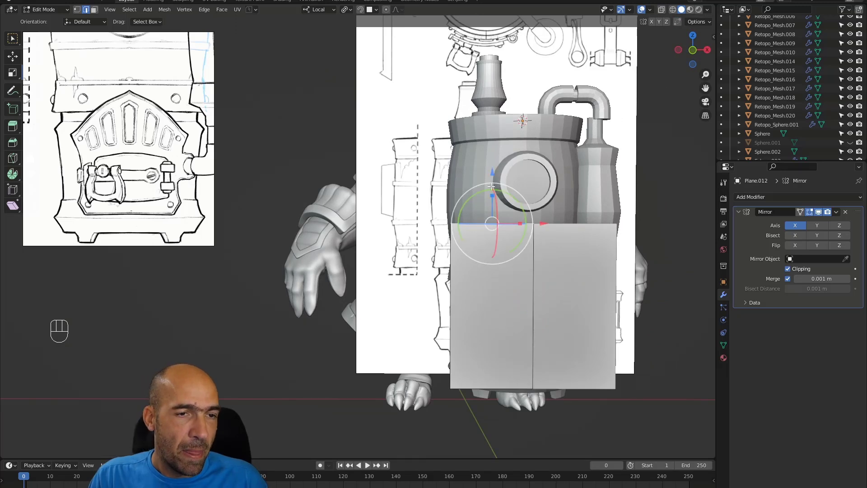
pyautogui.press('KP_1')
pyautogui.hotkey('alt', 'z')
pyautogui.scroll(2, 509, 177)
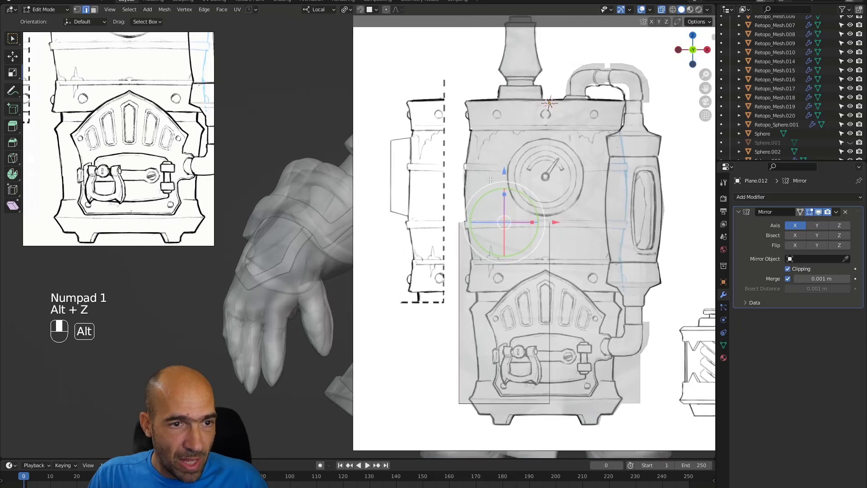
pyautogui.keyDown('shift'); pyautogui.moveTo(509, 177); pyautogui.dragTo(512, 226); pyautogui.keyUp('shift')
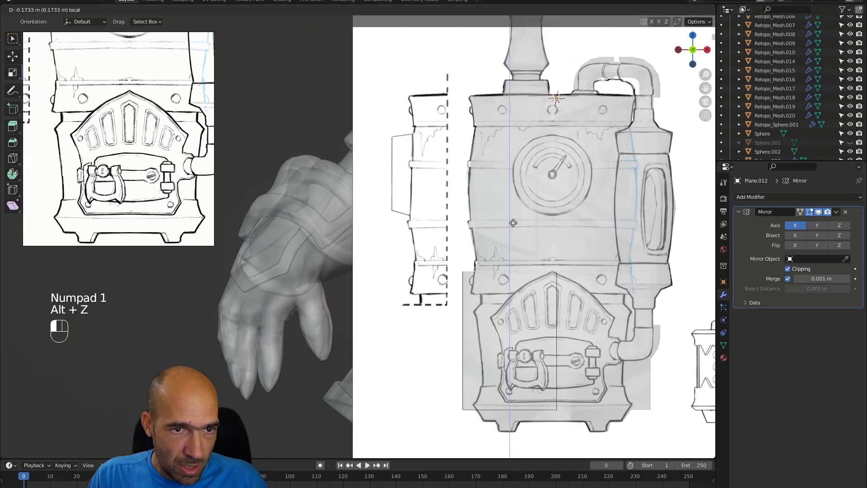
pyautogui.keyDown('shift'); pyautogui.moveTo(620, 231); pyautogui.dragTo(524, 140, button='middle'); pyautogui.keyUp('shift')
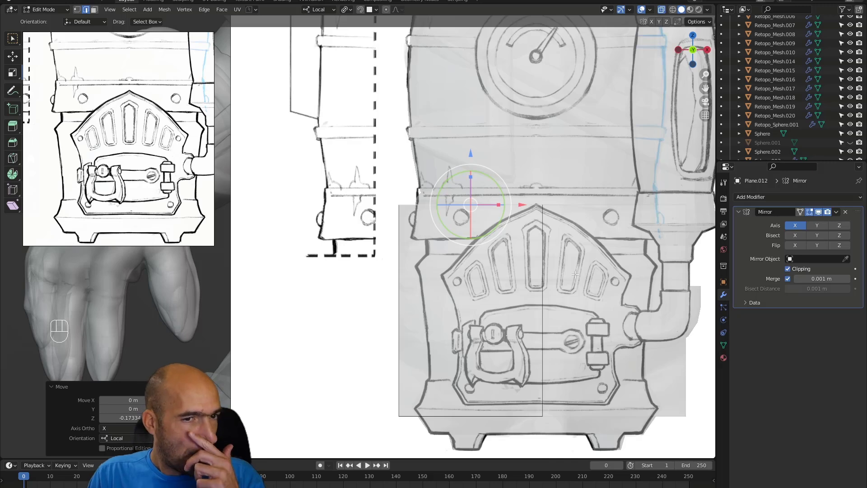
# - In Object Mode, select the Weapon_plane reference image and shift it about 0.007 m along X to centre the drawing on the model
pyautogui.click(311, 421)
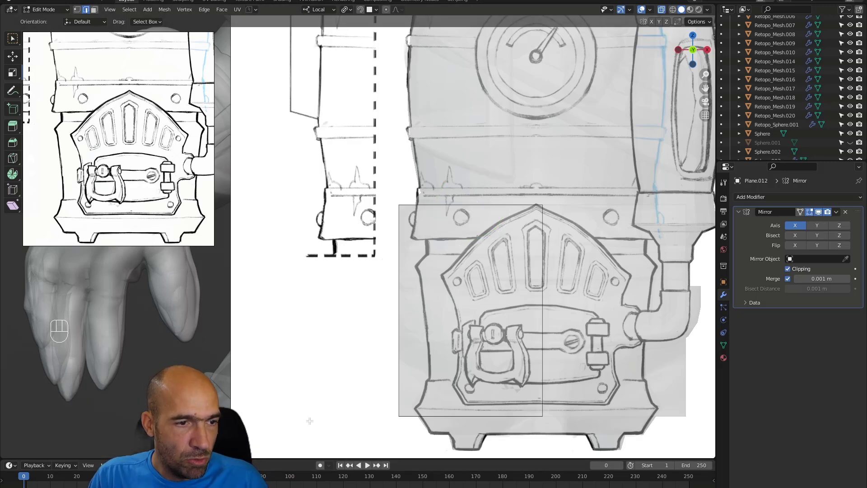
pyautogui.hotkey('ctrl', 'Tab')
pyautogui.click(270, 420)
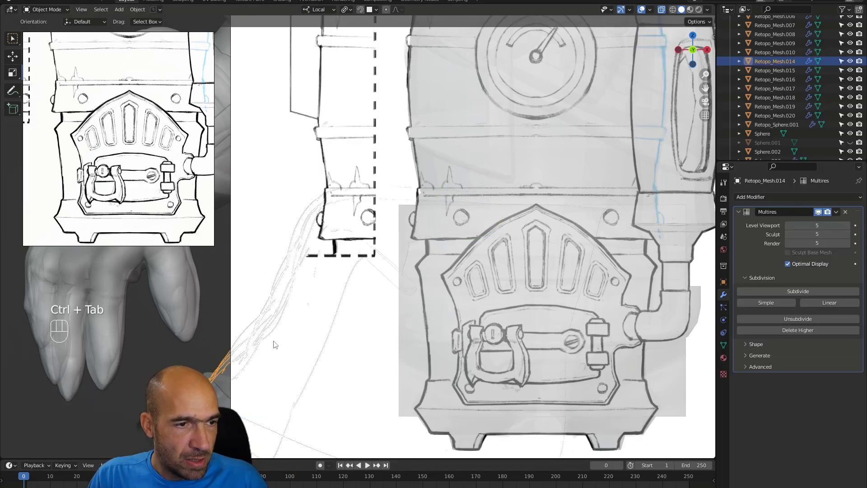
pyautogui.click(254, 284)
pyautogui.scroll(-5, 281, 278)
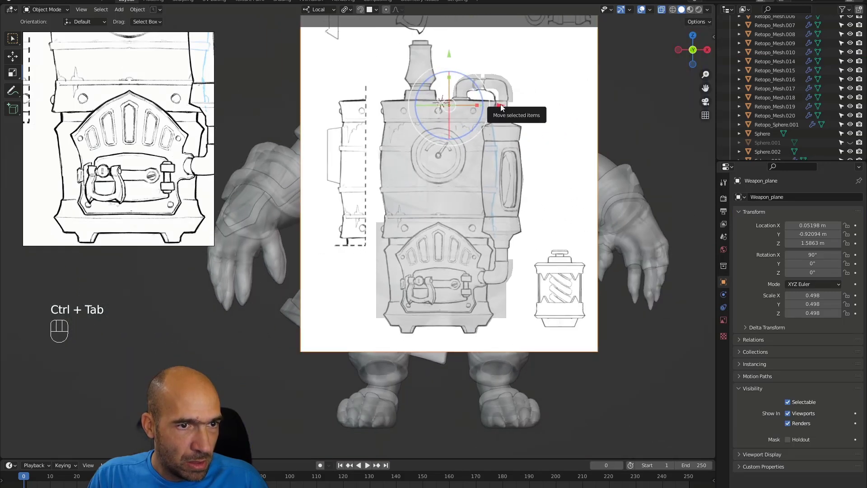
pyautogui.moveTo(502, 107); pyautogui.dragTo(505, 103)
pyautogui.moveTo(504, 103)
pyautogui.keyDown('ctrl'); pyautogui.keyDown('alt'); pyautogui.mouseDown()
pyautogui.moveTo(508, 89)
pyautogui.moveTo(509, 97)
pyautogui.mouseUp(); pyautogui.keyUp('alt'); pyautogui.keyUp('ctrl')
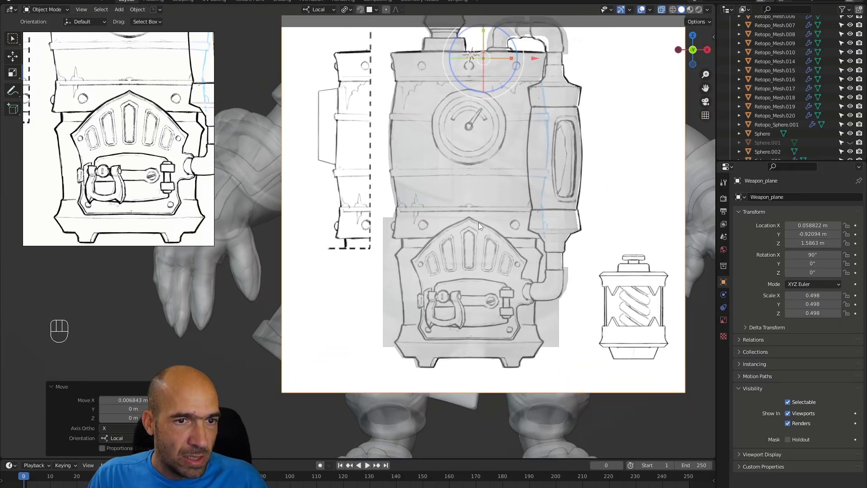
# - Select the mirrored plane and enter Edit Mode with see-through display over the firebox door drawing
pyautogui.click(389, 324)
pyautogui.click(387, 318)
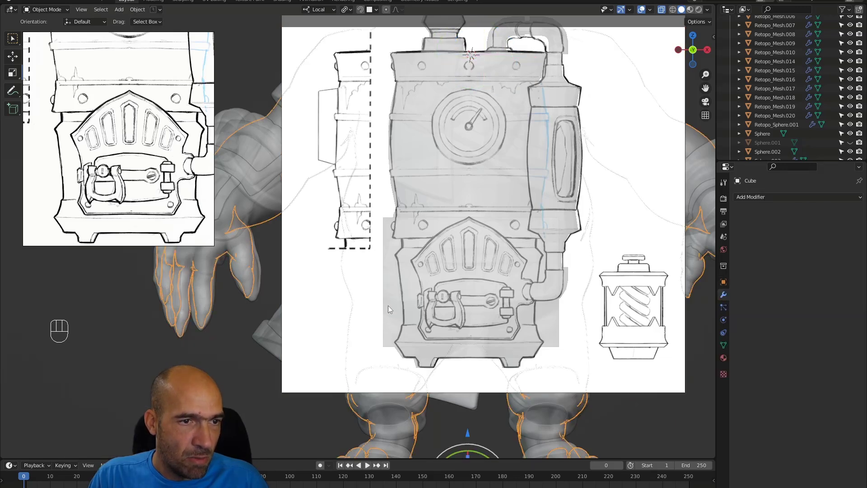
pyautogui.click(388, 306)
pyautogui.hotkey('alt', 'z')
pyautogui.click(391, 296)
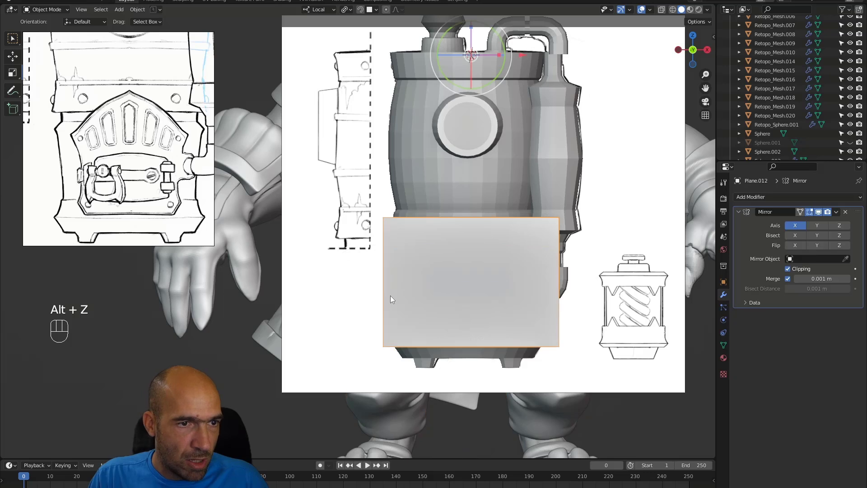
pyautogui.press('Tab')
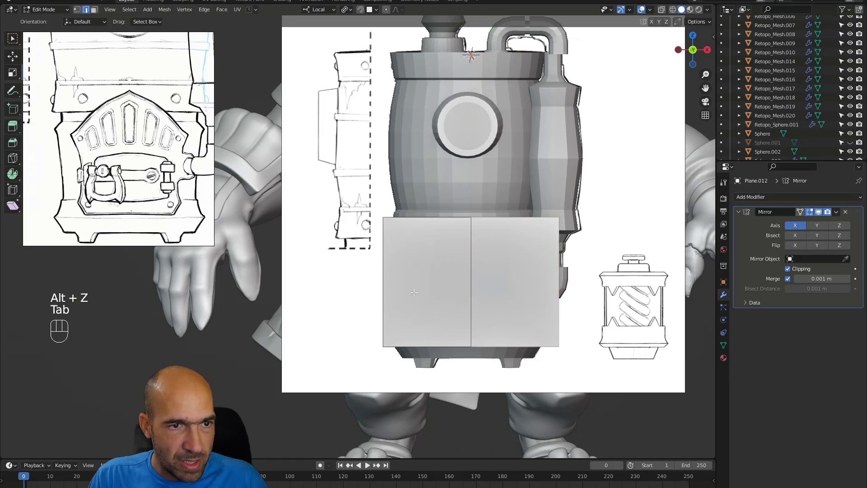
pyautogui.press('z')
pyautogui.click(477, 288)
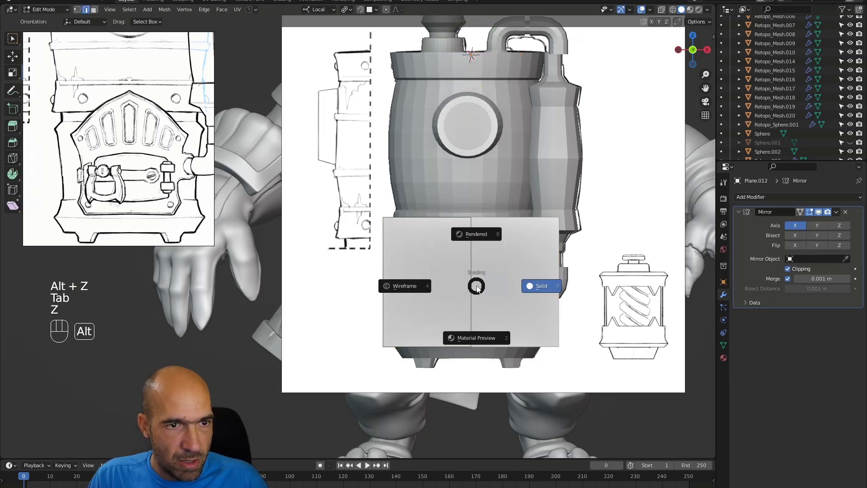
pyautogui.hotkey('alt', 'z')
pyautogui.scroll(2, 489, 258)
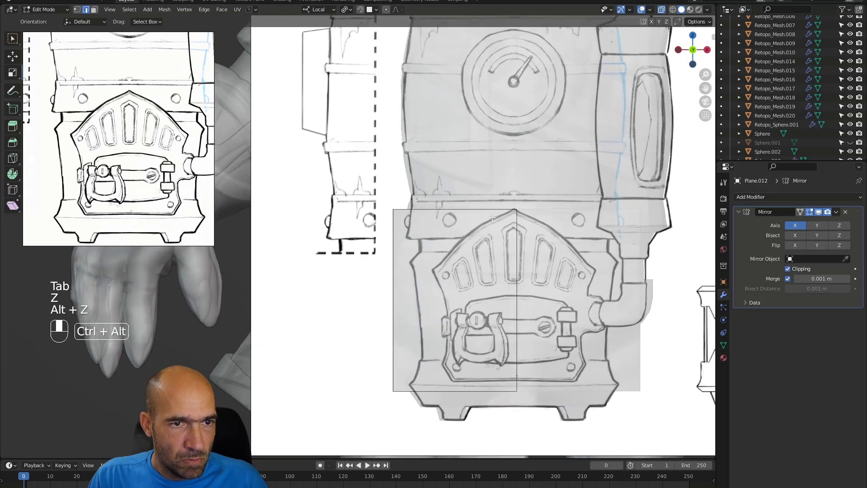
pyautogui.keyDown('shift'); pyautogui.moveTo(512, 229); pyautogui.dragTo(507, 208, button='middle'); pyautogui.keyUp('shift')
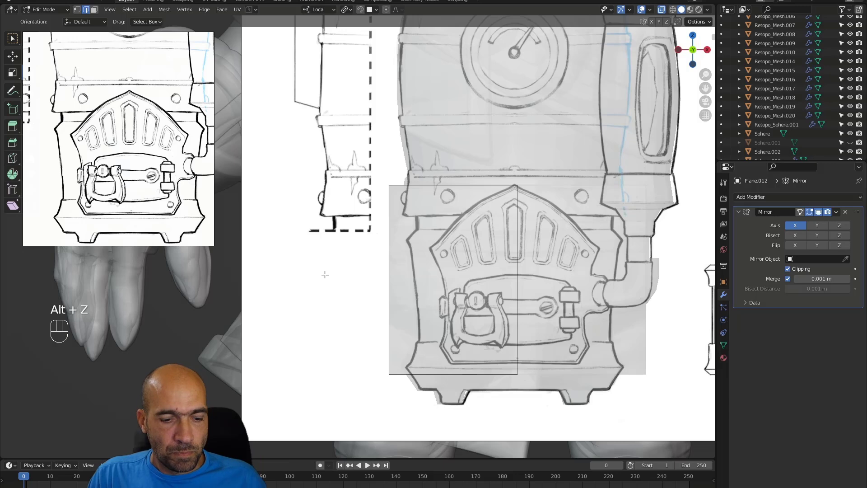
pyautogui.hotkey('alt', 'q')
pyautogui.hotkey('alt', 'q')
pyautogui.hotkey('alt', 'q')
pyautogui.keyDown('alt'); pyautogui.moveTo(242, 251); pyautogui.dragTo(314, 261); pyautogui.keyUp('alt')
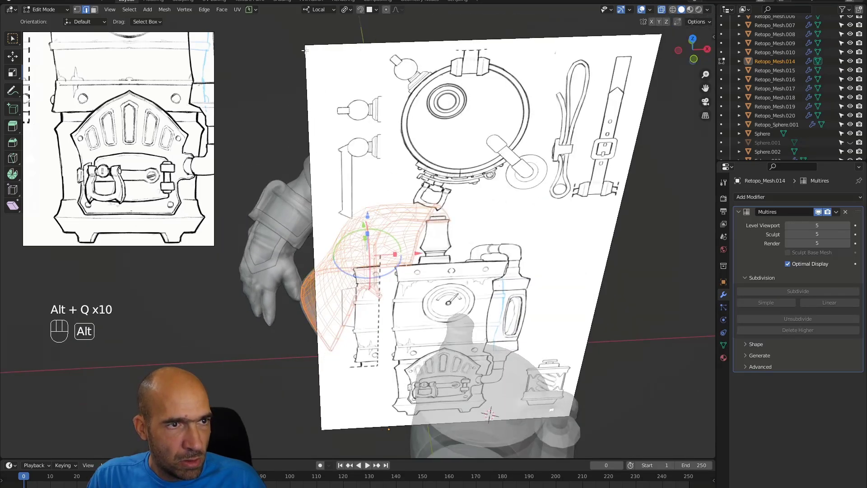
pyautogui.hotkey('alt', 'q')
pyautogui.press('q')
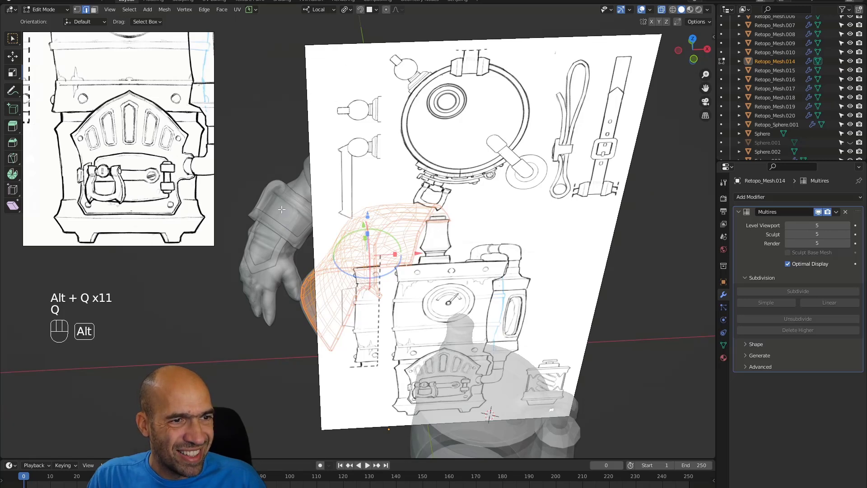
pyautogui.hotkey('alt', 'q')
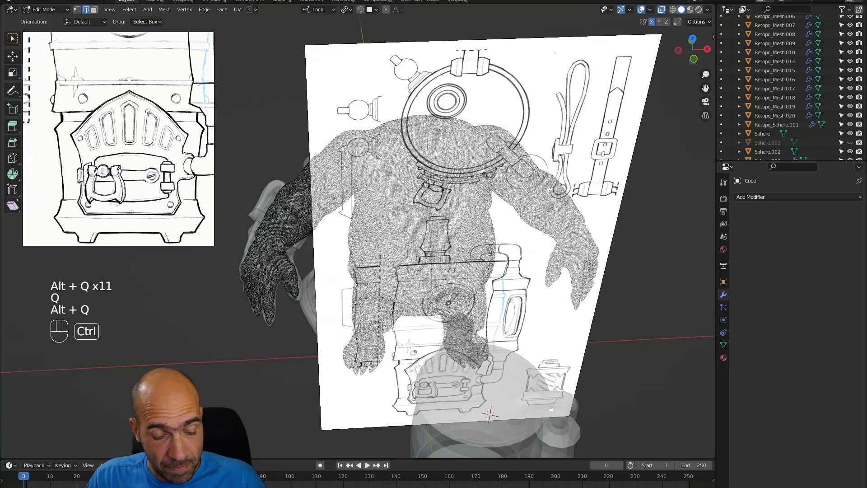
# - Leave Edit Mode, nudge the Weapon_plane reference image about 0.006 m further along X, and check the alignment in front view
pyautogui.hotkey('ctrl', 'Tab')
pyautogui.click(373, 199)
pyautogui.keyDown('alt'); pyautogui.moveTo(374, 198); pyautogui.dragTo(420, 180, button='middle'); pyautogui.keyUp('alt')
pyautogui.keyDown('alt'); pyautogui.moveTo(443, 226); pyautogui.dragTo(445, 206, button='middle'); pyautogui.keyUp('alt')
pyautogui.keyDown('alt'); pyautogui.keyDown('shift'); pyautogui.moveTo(451, 210); pyautogui.dragTo(478, 208, button='middle'); pyautogui.keyUp('shift'); pyautogui.keyUp('alt')
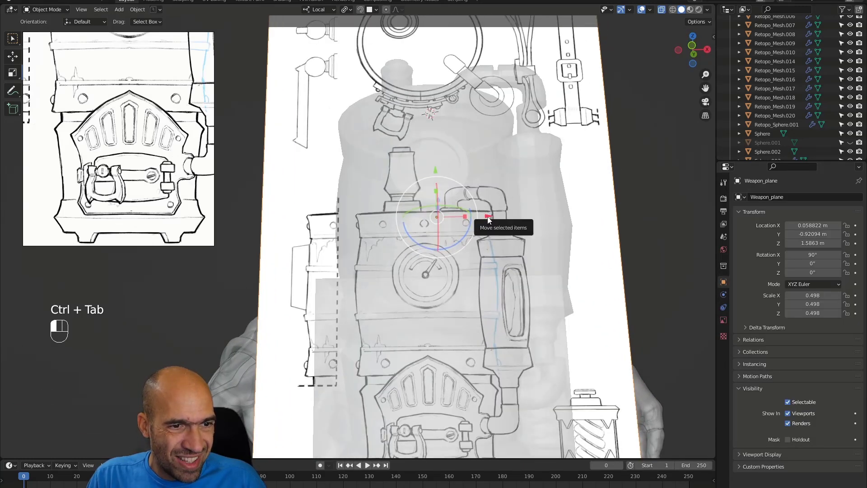
pyautogui.moveTo(488, 220); pyautogui.dragTo(491, 212)
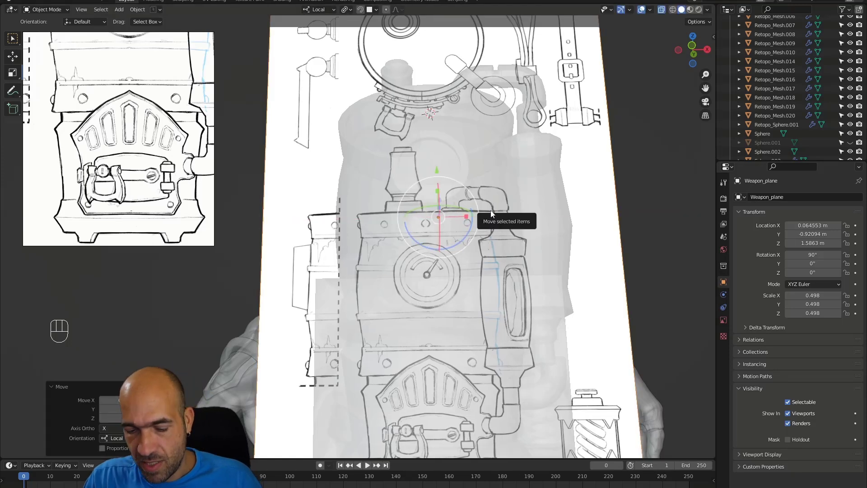
pyautogui.press('KP_1')
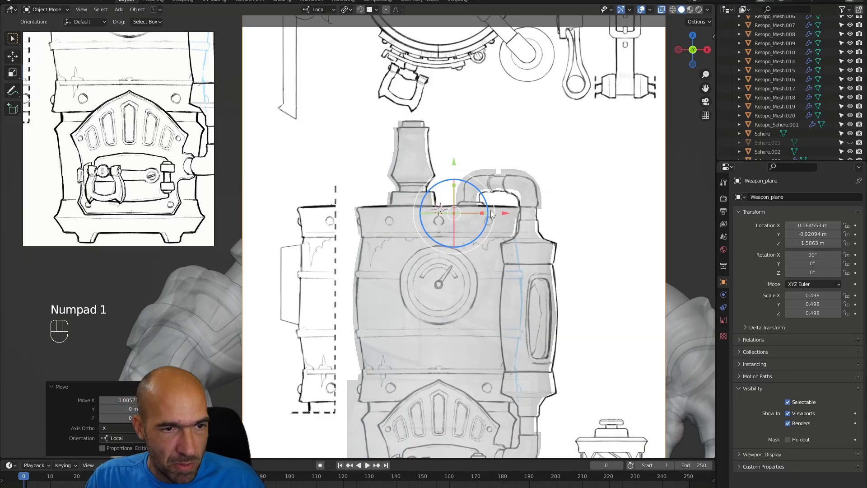
# - Reopen the mirrored plane in Edit Mode with X-ray on, framing the drawn firebox door
pyautogui.hotkey('alt', 'z')
pyautogui.click(357, 414)
pyautogui.press('Tab')
pyautogui.hotkey('alt', 'z')
pyautogui.keyDown('ctrl'); pyautogui.keyDown('alt'); pyautogui.moveTo(472, 452); pyautogui.dragTo(473, 409, button='middle'); pyautogui.keyUp('alt'); pyautogui.keyUp('ctrl')
pyautogui.keyDown('alt'); pyautogui.keyDown('shift'); pyautogui.moveTo(473, 409); pyautogui.dragTo(462, 173, button='middle'); pyautogui.keyUp('shift'); pyautogui.keyUp('alt')
pyautogui.keyDown('ctrl'); pyautogui.keyDown('alt'); pyautogui.moveTo(461, 174); pyautogui.dragTo(416, 151, button='middle'); pyautogui.keyUp('alt'); pyautogui.keyUp('ctrl')
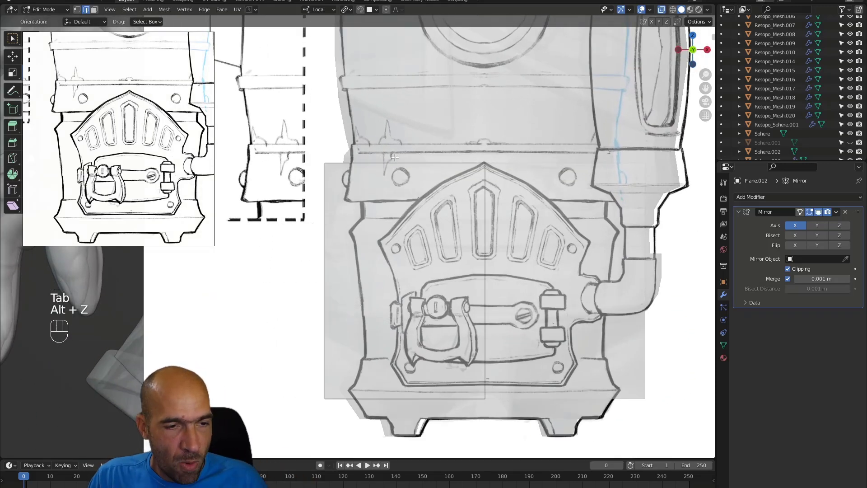
# - Move the plane's upper outer vertex down and inward onto the drawn shoulder corner of the firebox plate
pyautogui.press('1')
pyautogui.click(326, 163)
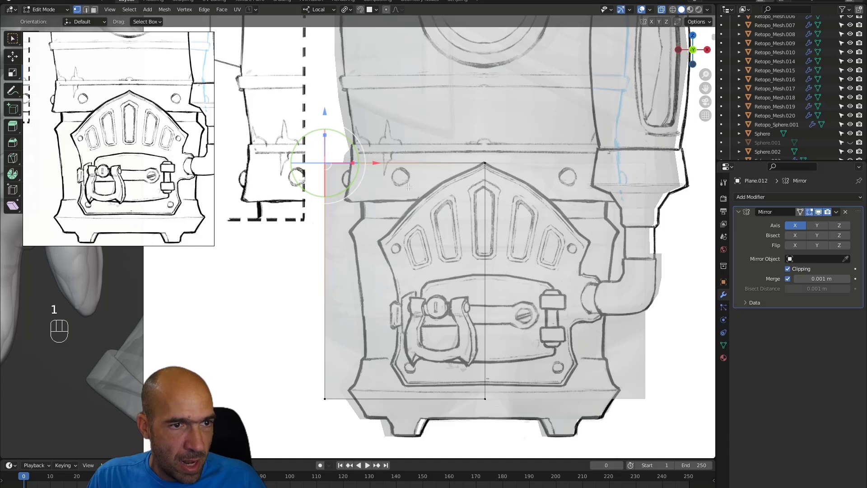
pyautogui.press('g')
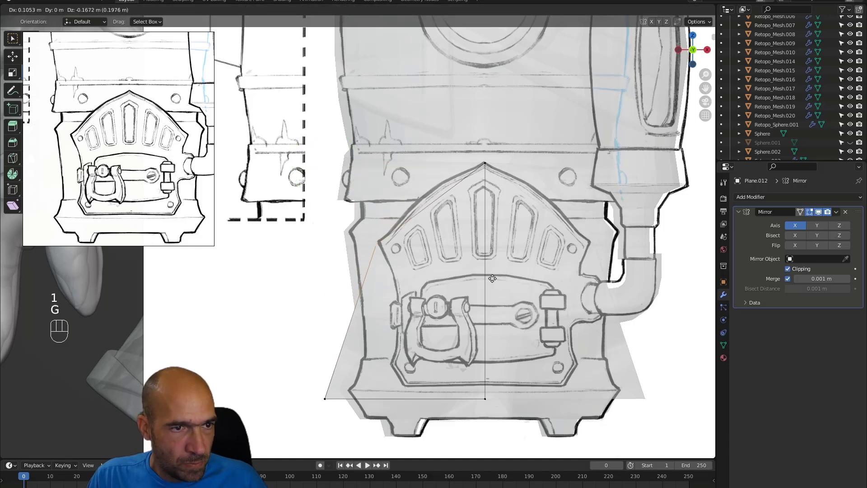
pyautogui.click(494, 276)
# - Move the plane's lower outer and lower centre vertices onto the bottom edge of the drawn firebox plate
pyautogui.moveTo(345, 381); pyautogui.dragTo(307, 447)
pyautogui.press('g')
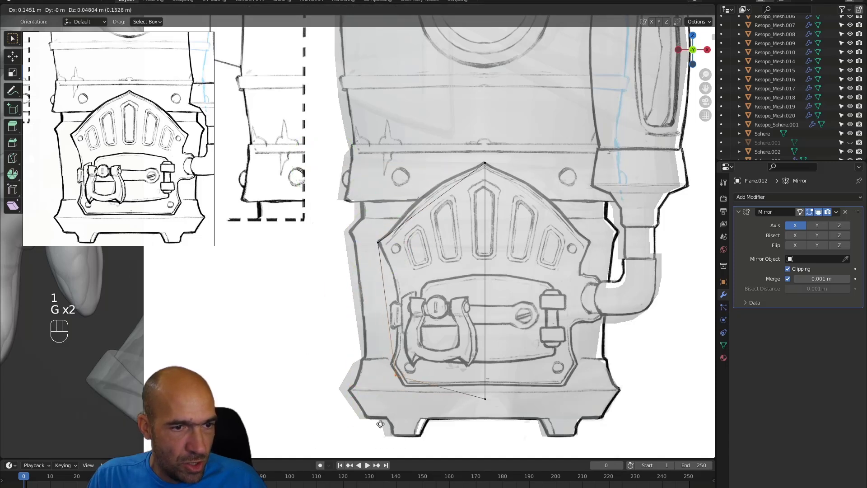
pyautogui.click(386, 435)
pyautogui.click(484, 398)
pyautogui.press('g')
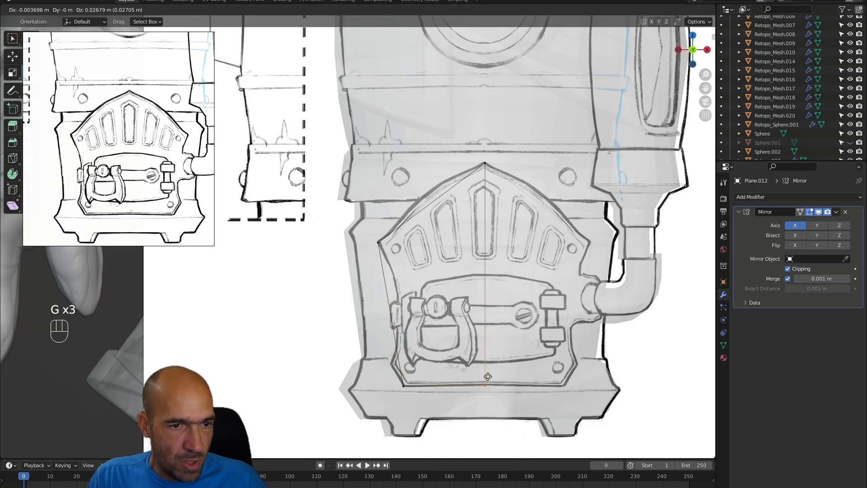
pyautogui.click(487, 376)
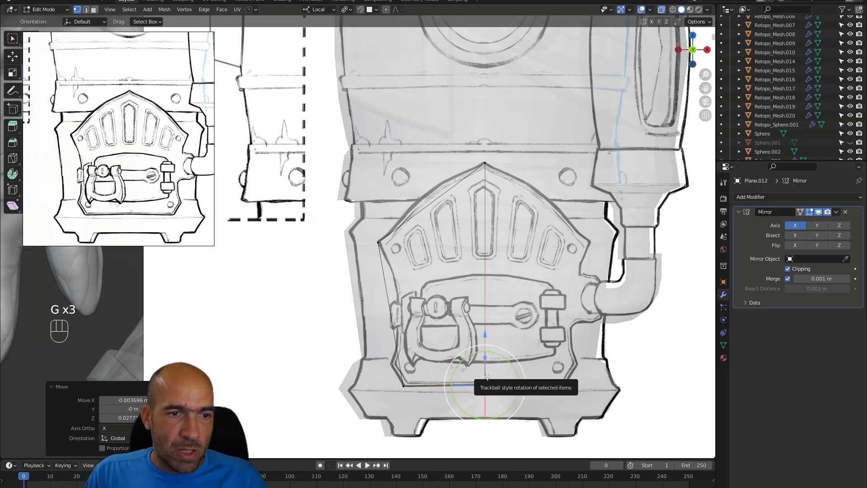
# - Add a horizontal loop cut near the plate's bottom with a slide factor of about 0.68 and fit its two end vertices to the drawing
pyautogui.hotkey('ctrl', 'r')
pyautogui.click(399, 360)
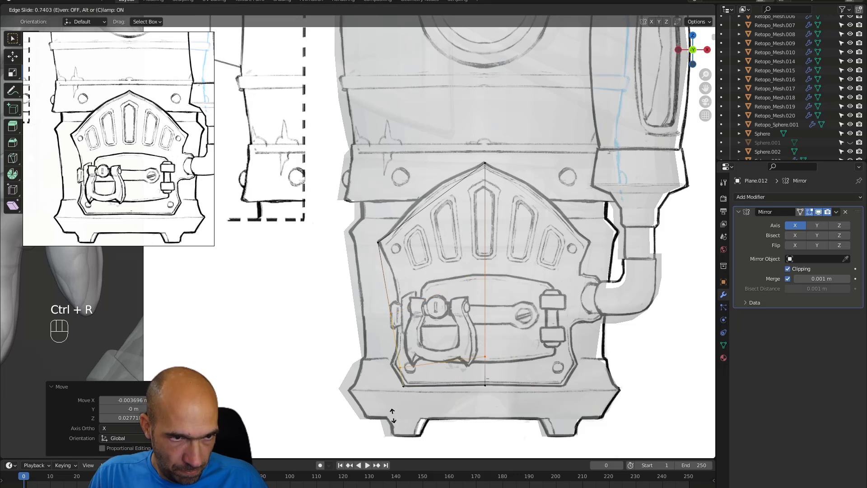
pyautogui.click(392, 411)
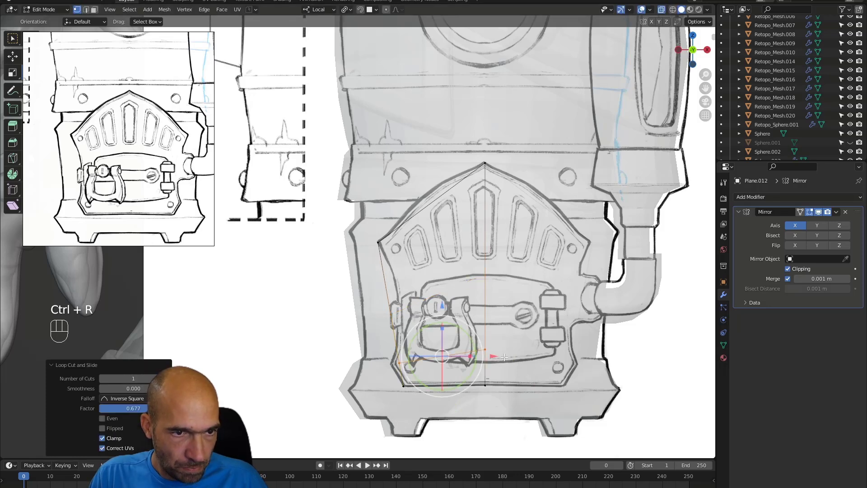
pyautogui.click(484, 350)
pyautogui.press('g')
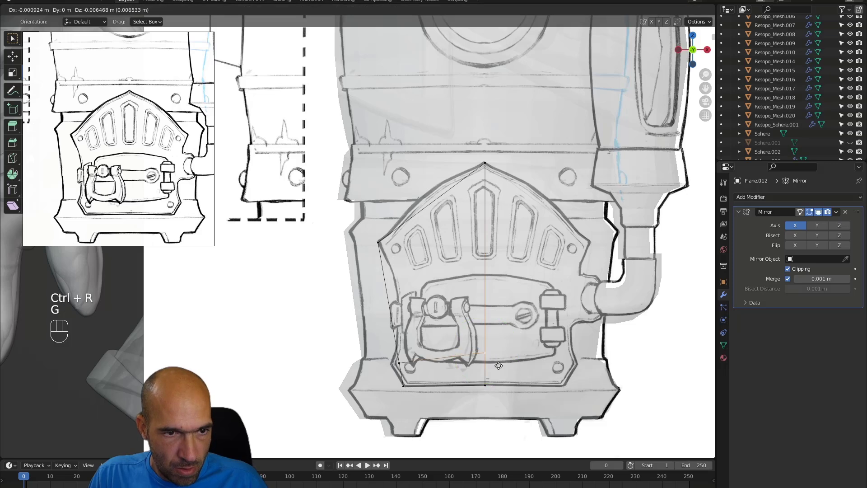
pyautogui.click(497, 372)
pyautogui.click(399, 363)
pyautogui.press('g')
pyautogui.click(391, 365)
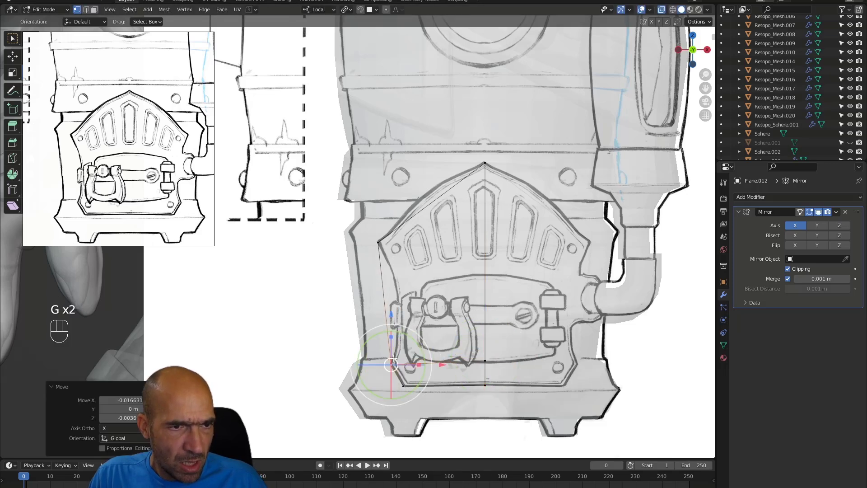
# - Add an unslid horizontal loop cut across the plate's middle and move its outer vertex up onto the drawn side curve below the shoulder
pyautogui.hotkey('ctrl', 'r')
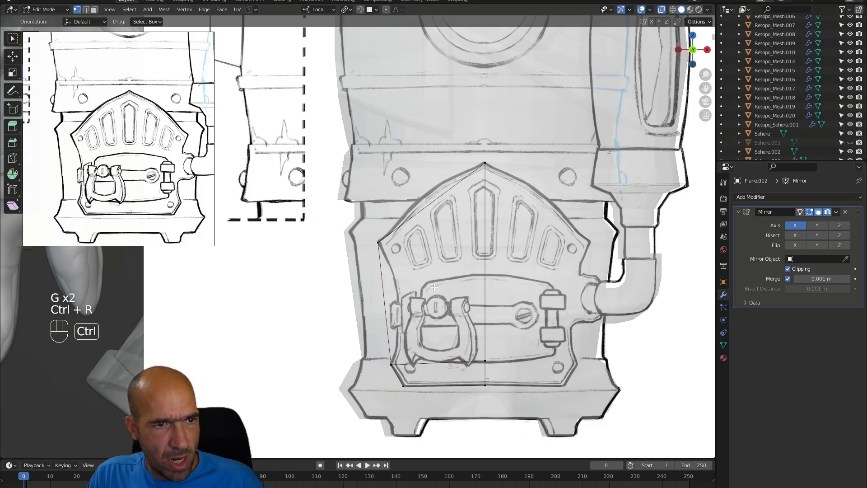
pyautogui.click(402, 296)
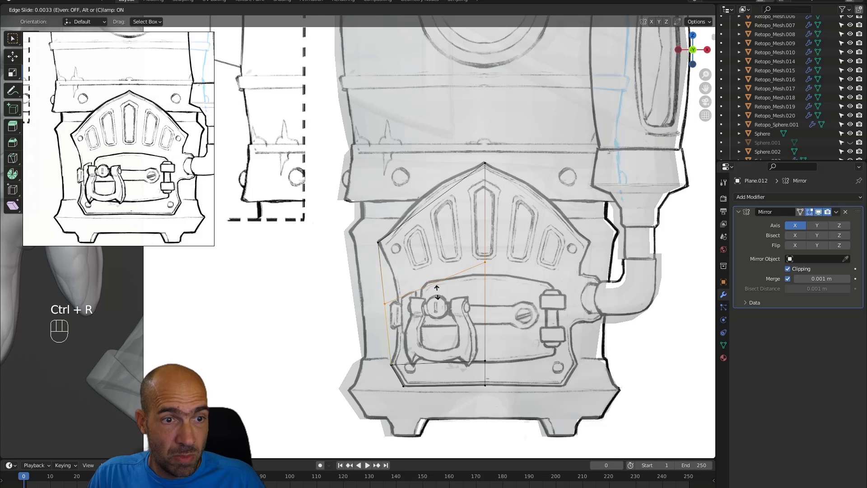
pyautogui.rightClick(434, 292)
pyautogui.click(382, 302)
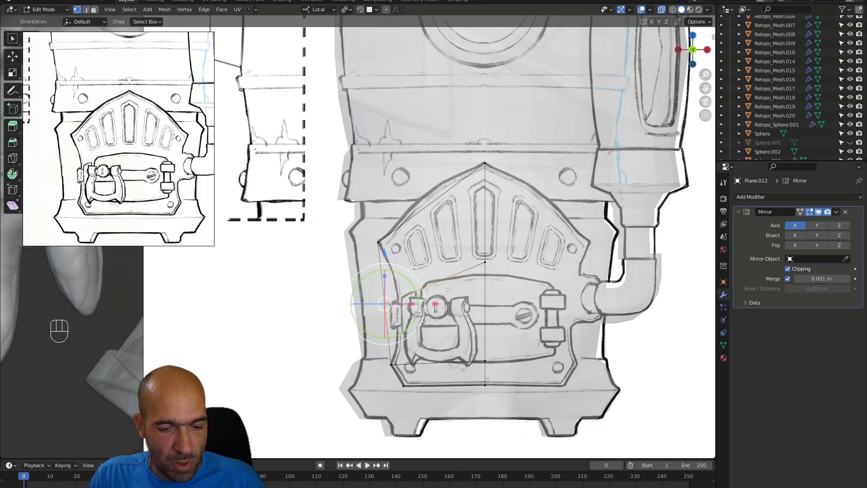
pyautogui.press('g')
pyautogui.click(459, 264)
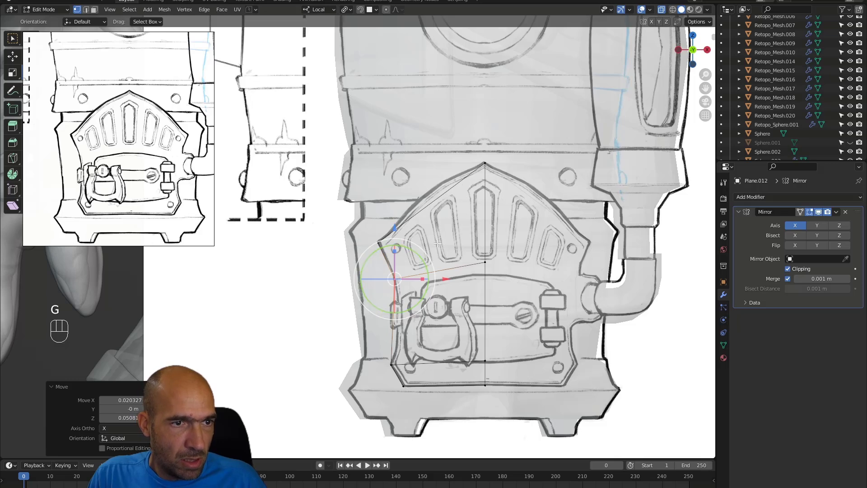
# - Add five evenly spaced vertical loop cuts across the half plate without sliding them
pyautogui.click(432, 202)
pyautogui.hotkey('ctrl', 'r')
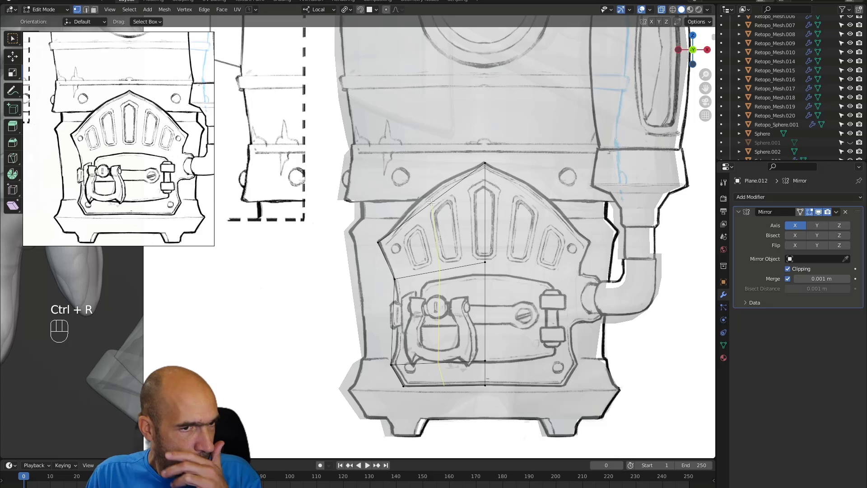
pyautogui.scroll(1, 431, 202)
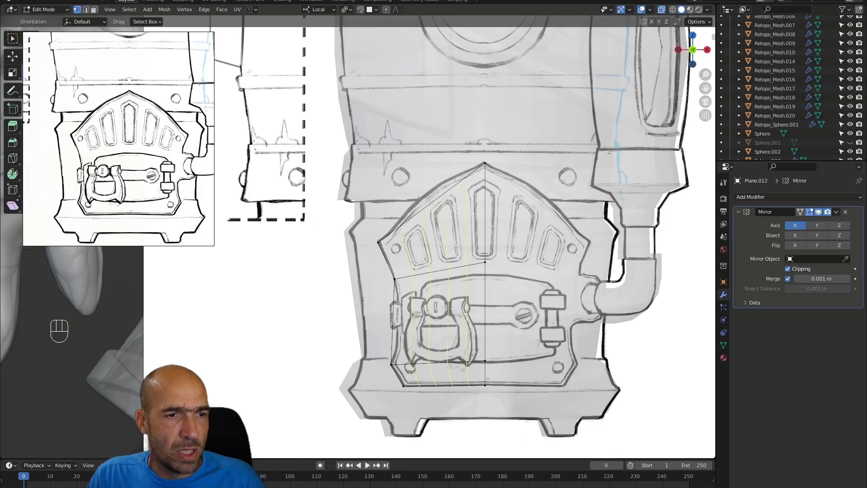
pyautogui.click(431, 202)
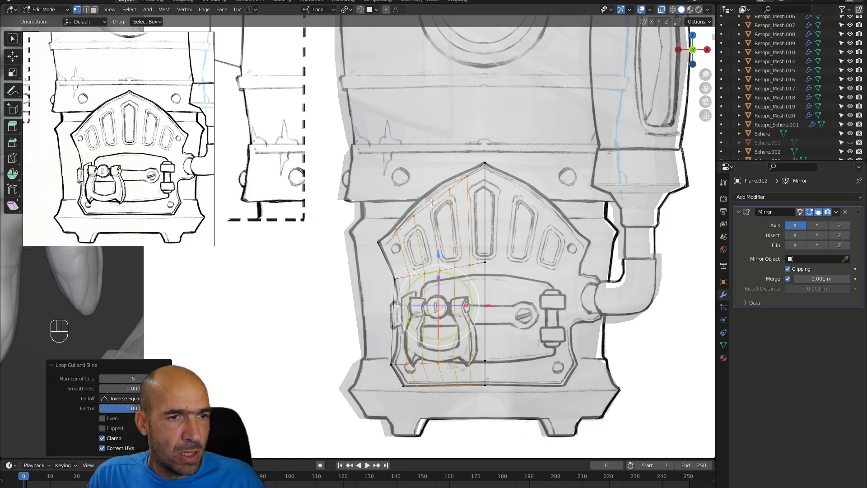
pyautogui.click(497, 317)
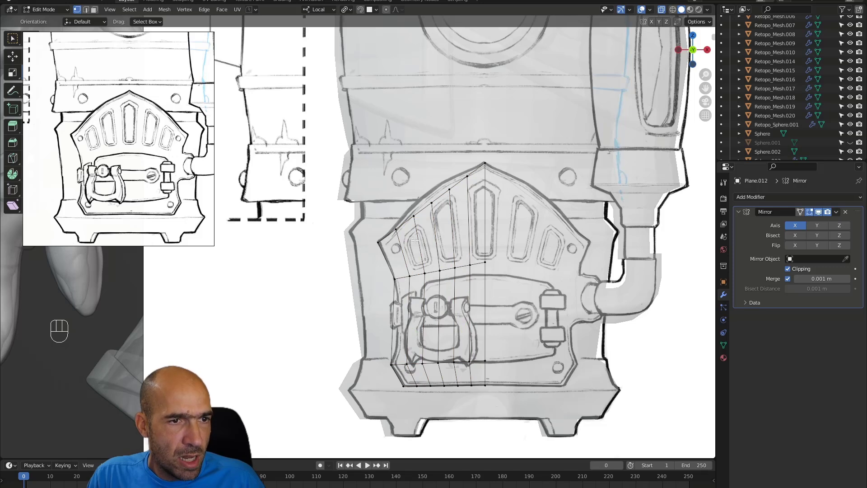
# - Move the four new top-edge vertices nearest the peak outward onto the drawn arch curve
pyautogui.click(417, 217)
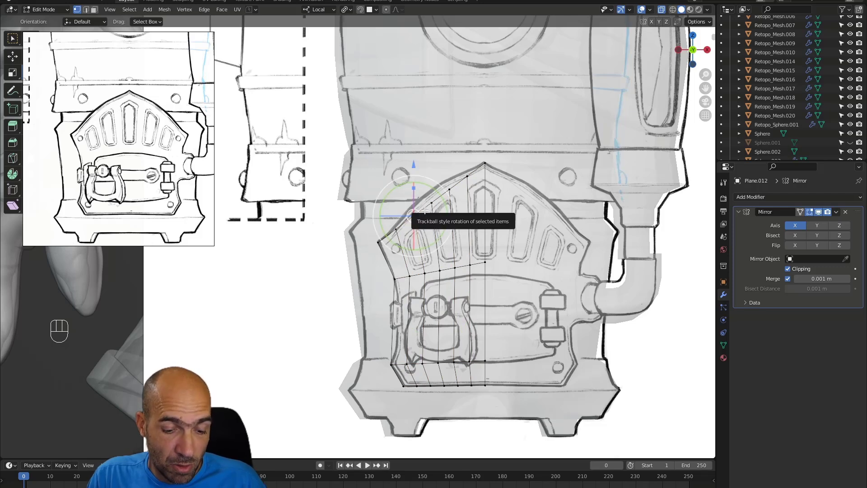
pyautogui.press('g')
pyautogui.click(430, 195)
pyautogui.press('g')
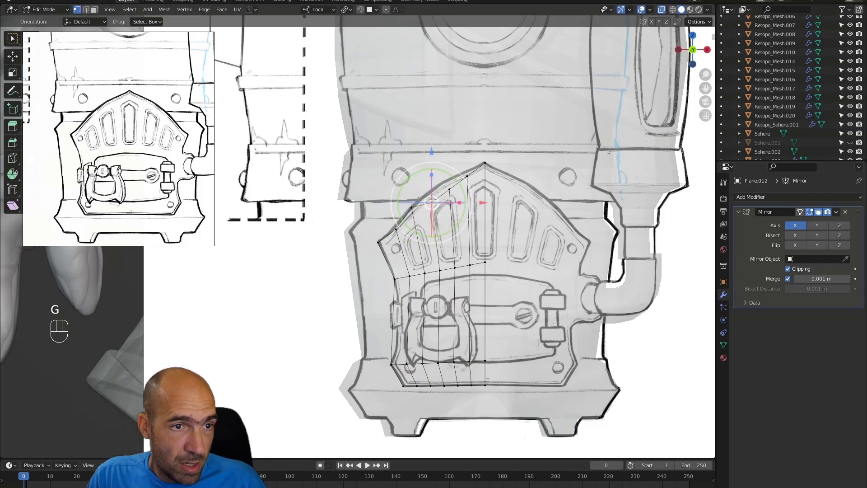
pyautogui.click(445, 185)
pyautogui.press('g')
pyautogui.click(449, 180)
pyautogui.press('g')
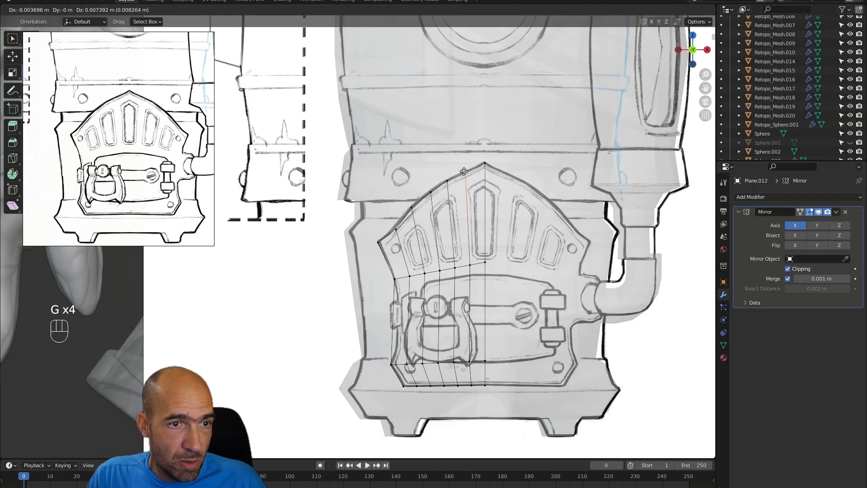
pyautogui.click(466, 172)
# - Fit the outermost new top-edge vertex, next to the shoulder corner, to the drawn arch curve
pyautogui.click(392, 233)
pyautogui.press('g')
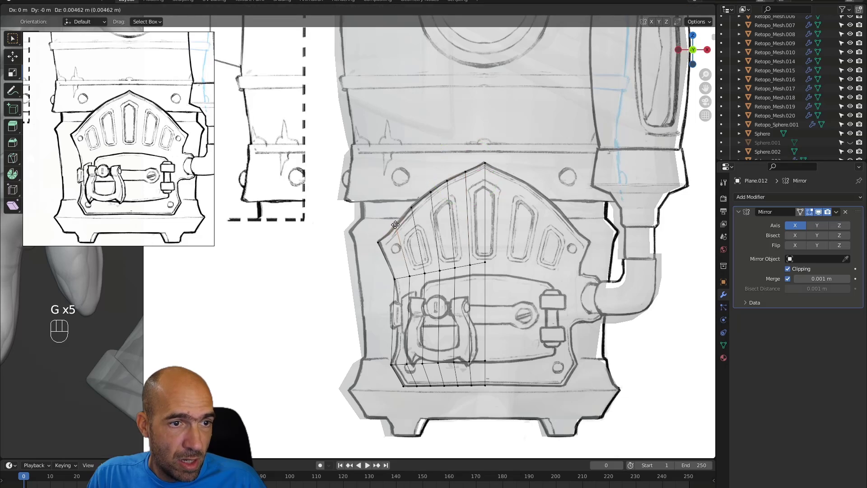
pyautogui.click(393, 230)
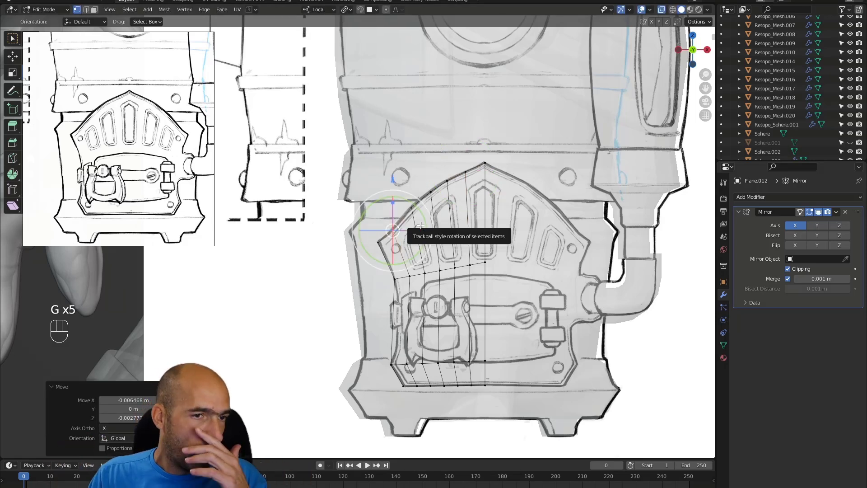
pyautogui.press('g')
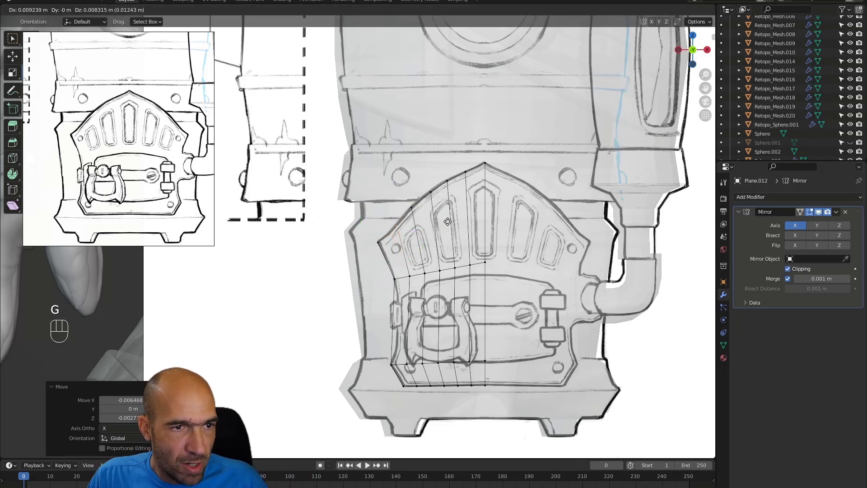
pyautogui.click(450, 221)
# - Align the outermost vertical loop's middle and top vertices with the outer side of the outermost arch slot
pyautogui.click(414, 275)
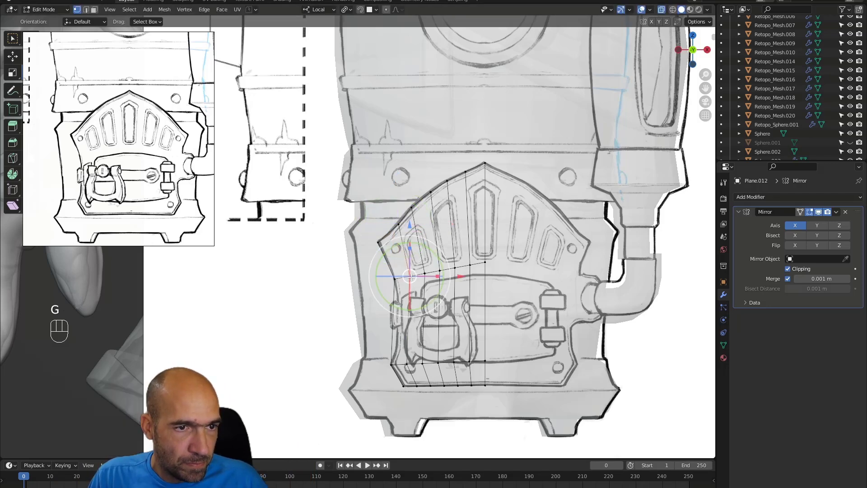
pyautogui.press('g')
pyautogui.click(416, 274)
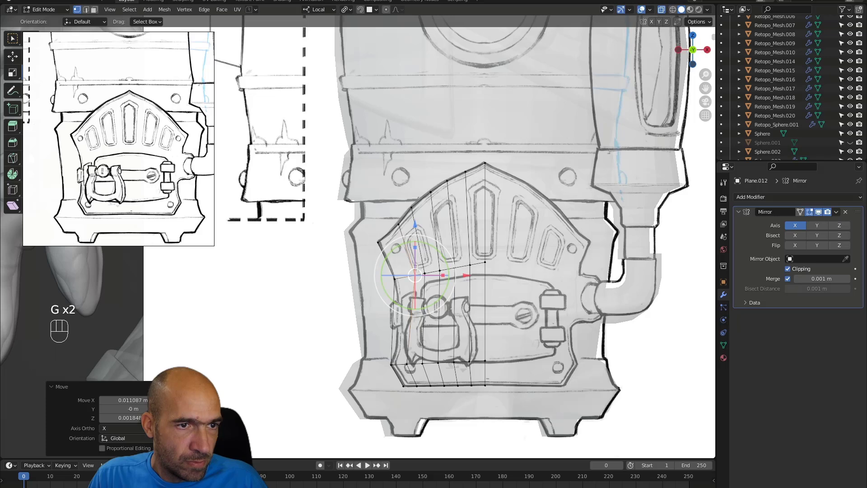
pyautogui.click(398, 225)
pyautogui.press('g')
pyautogui.click(408, 224)
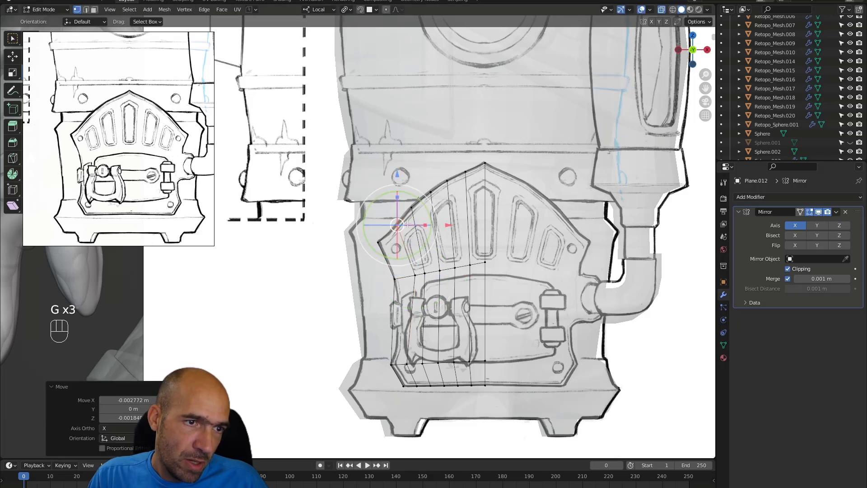
# - Align the second vertical loop's middle and top vertices with the inner side of the outermost arch slot
pyautogui.click(424, 271)
pyautogui.press('g')
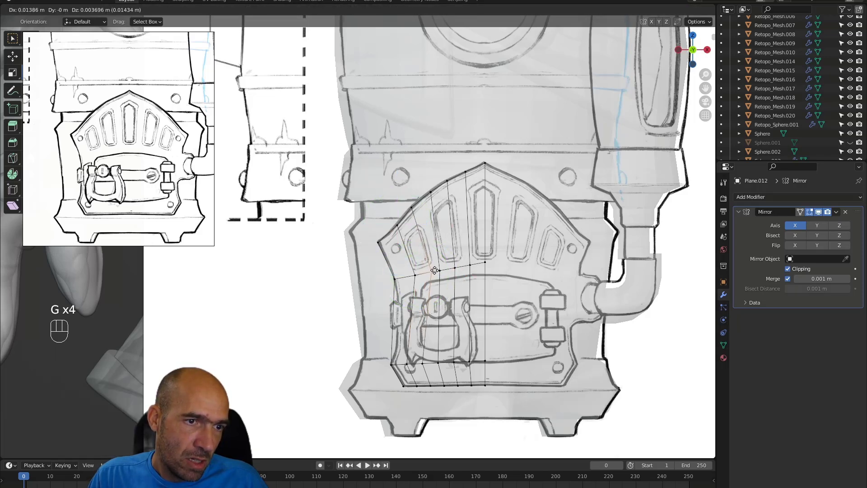
pyautogui.click(434, 270)
pyautogui.click(411, 209)
pyautogui.press('g')
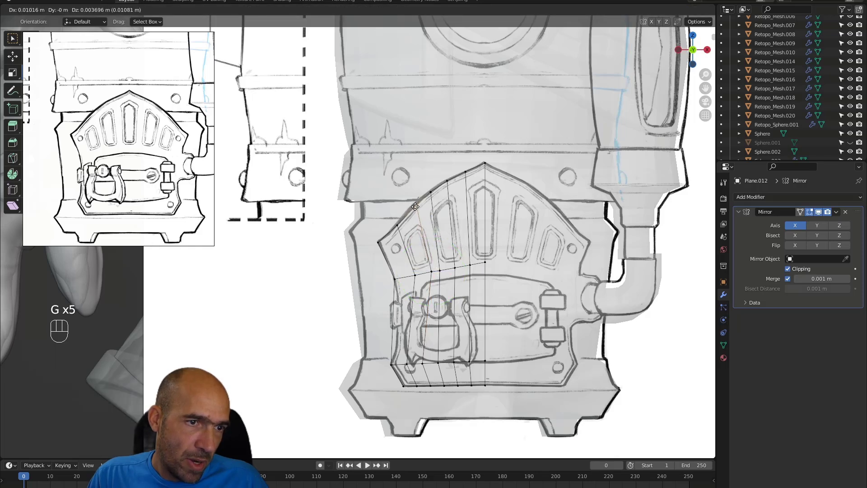
pyautogui.click(414, 207)
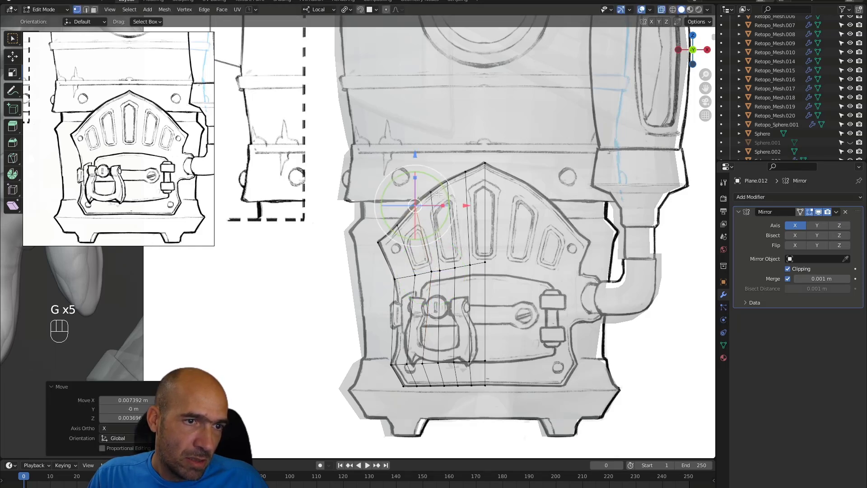
# - Slant the third vertical loop along the outer side of the second arch slot by moving its middle and top vertices
pyautogui.click(438, 270)
pyautogui.press('g')
pyautogui.click(446, 268)
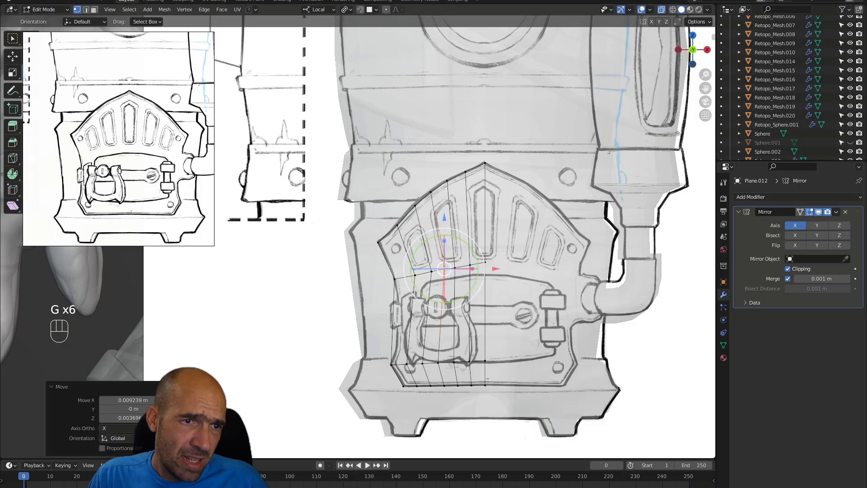
pyautogui.click(431, 192)
pyautogui.press('g')
pyautogui.click(429, 194)
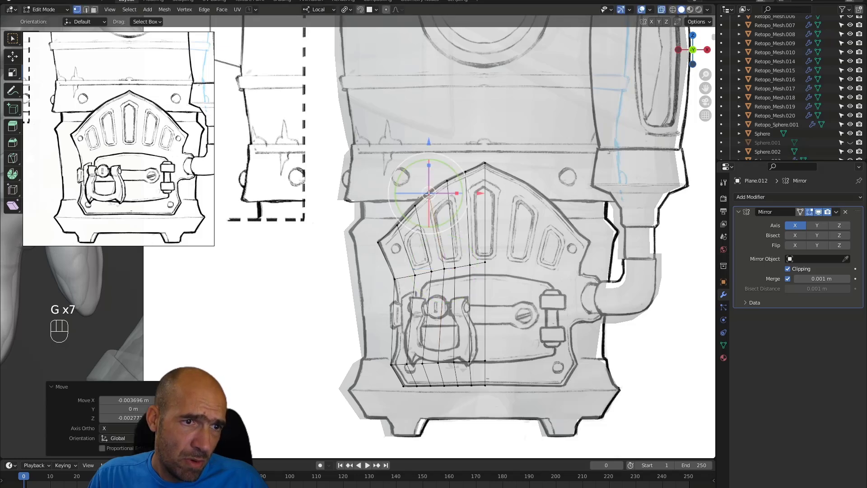
# - Align the fourth vertical loop with the second arch slot's inner side and move the fifth loop's top vertex along the arch towards the peak
pyautogui.click(449, 181)
pyautogui.press('g')
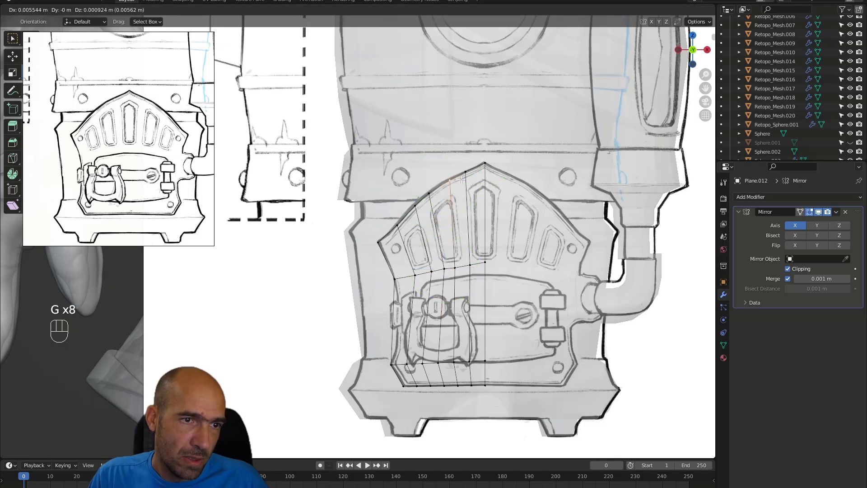
pyautogui.click(454, 218)
pyautogui.click(458, 268)
pyautogui.press('g')
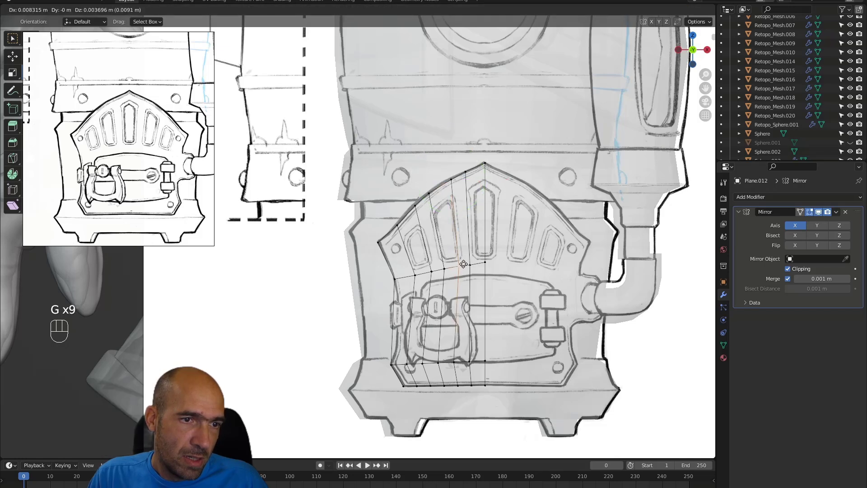
pyautogui.click(466, 265)
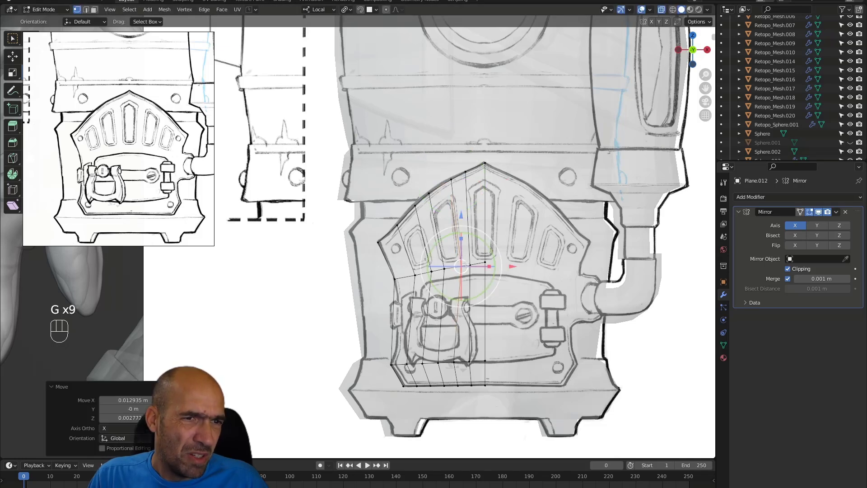
pyautogui.click(466, 174)
pyautogui.press('g')
pyautogui.click(469, 170)
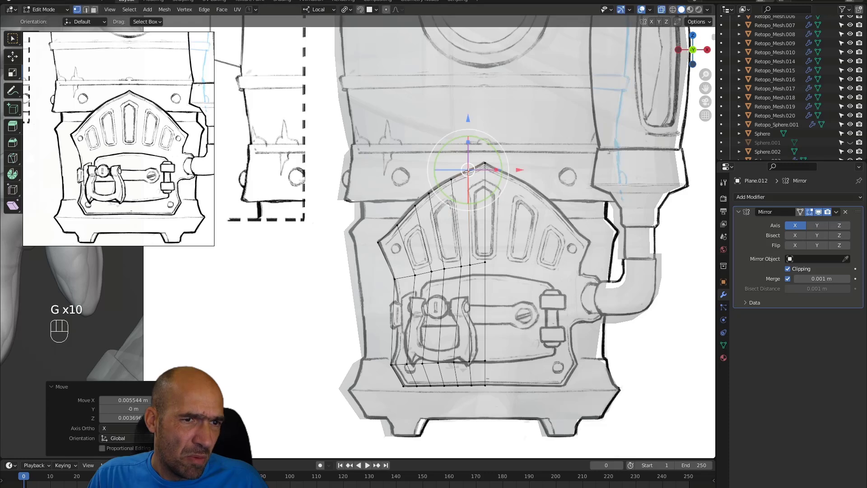
# - Move the fifth vertical loop's middle vertex onto the outer side of the central arch slot
pyautogui.click(472, 265)
pyautogui.press('g')
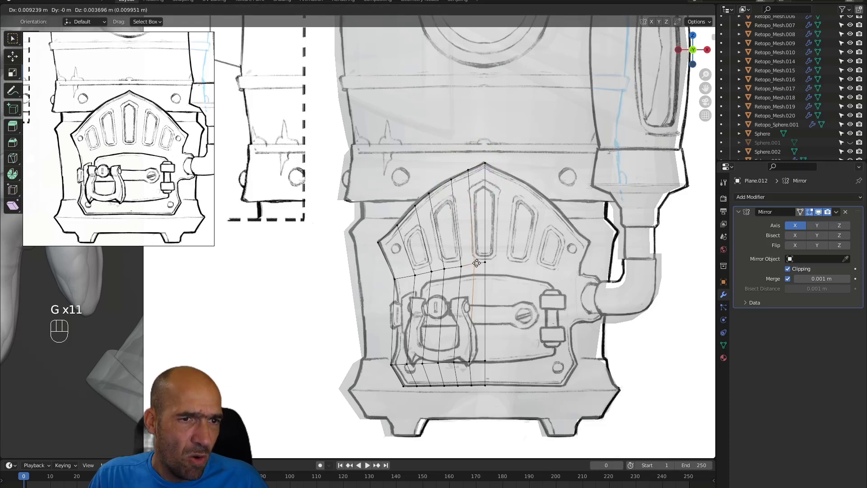
pyautogui.click(476, 263)
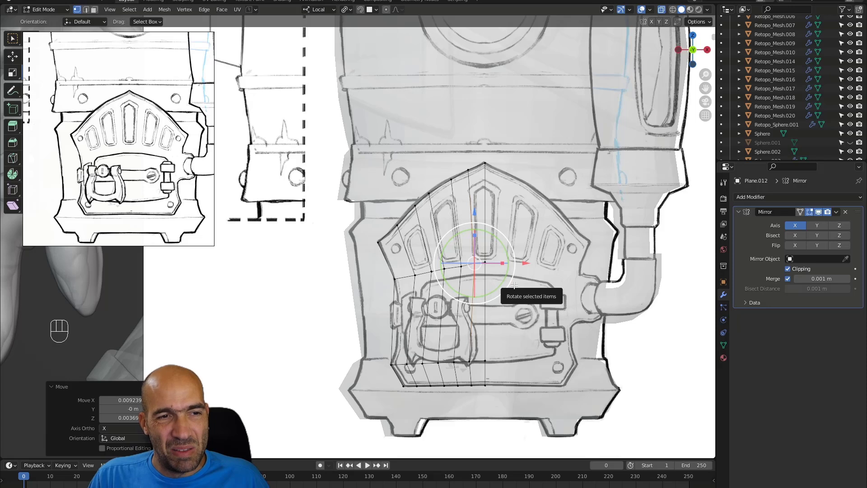
# - Add two horizontal edge loops through the arch, one along the slots' upper ends and one near their lower ends
pyautogui.click(402, 233)
pyautogui.hotkey('ctrl', 'r')
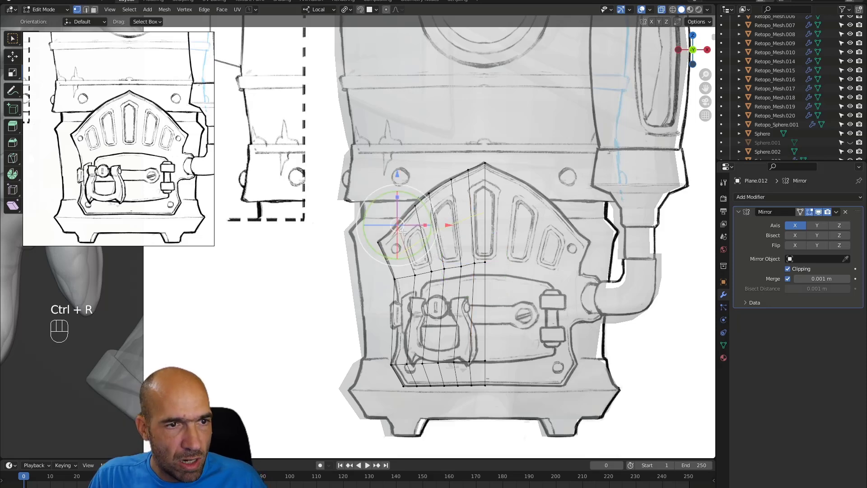
pyautogui.click(404, 237)
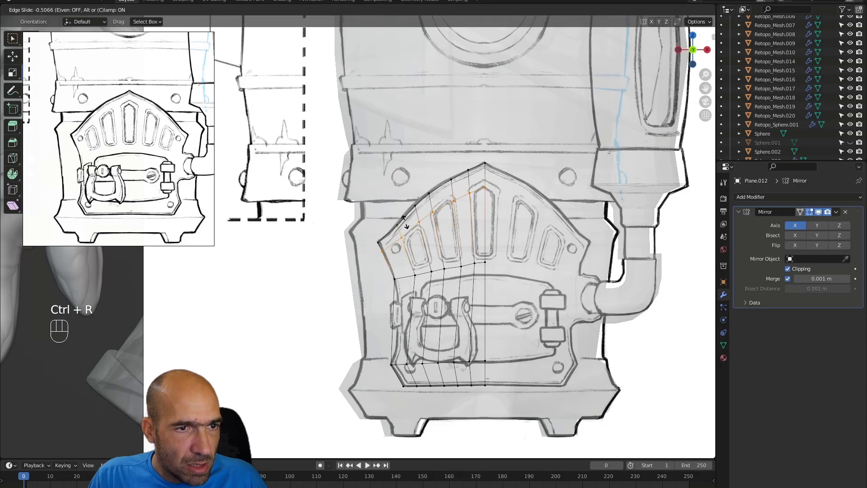
pyautogui.click(405, 222)
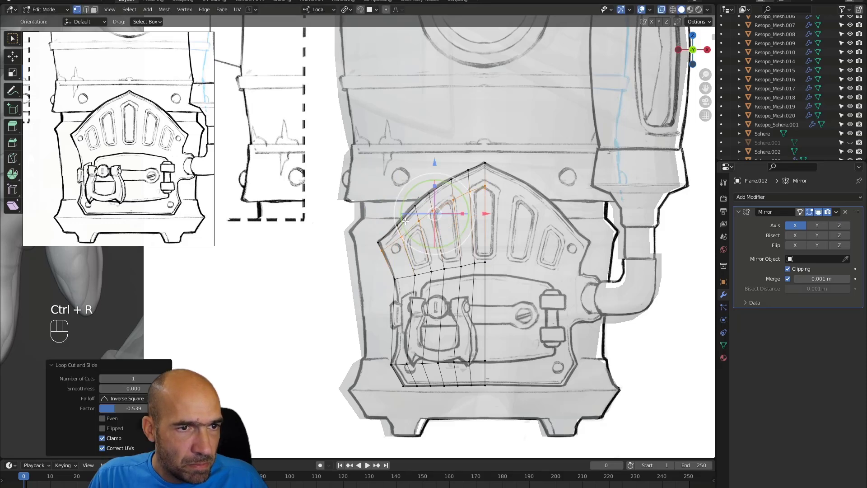
pyautogui.hotkey('ctrl', 'r')
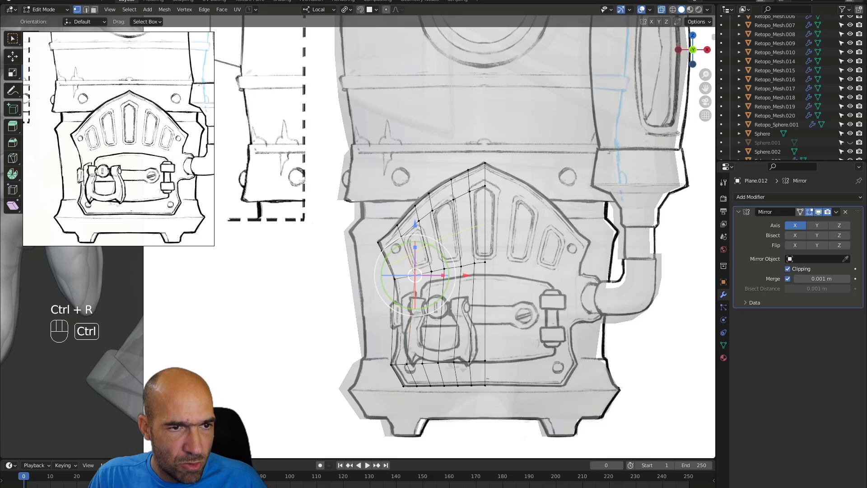
pyautogui.click(413, 269)
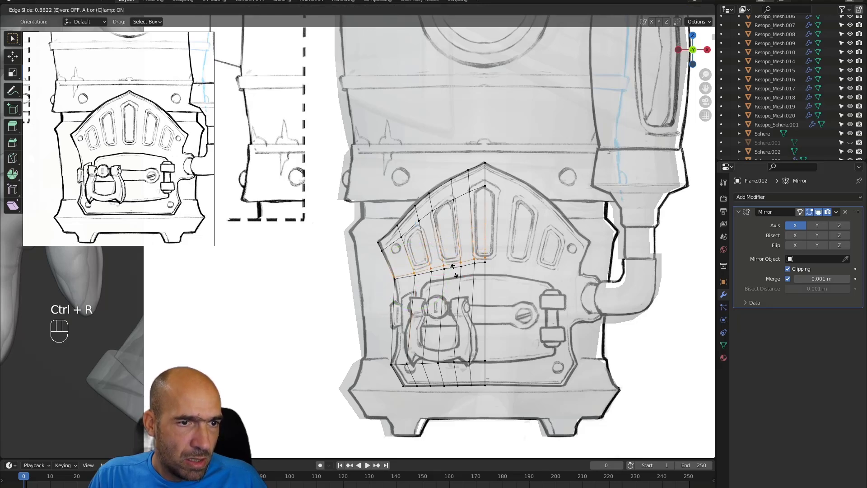
pyautogui.click(419, 275)
# - Add a horizontal edge loop across the plate's lower body with a slide factor of 0.643
pyautogui.scroll(3, 511, 290)
pyautogui.keyDown('shift'); pyautogui.moveTo(511, 290); pyautogui.dragTo(417, 305, button='middle'); pyautogui.keyUp('shift')
pyautogui.click(419, 306)
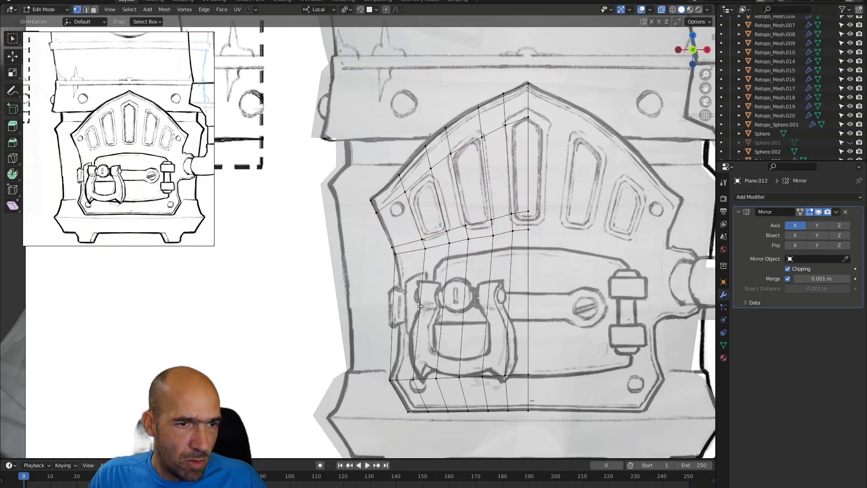
pyautogui.hotkey('ctrl', 'r')
pyautogui.click(420, 306)
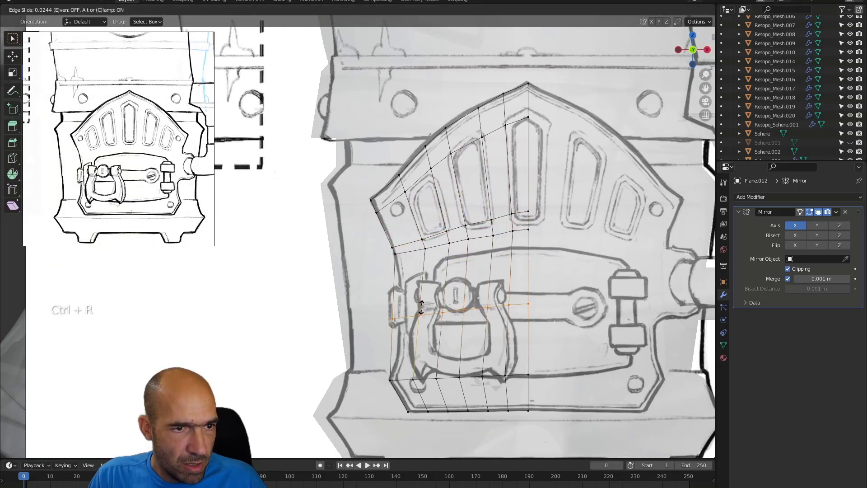
pyautogui.click(411, 351)
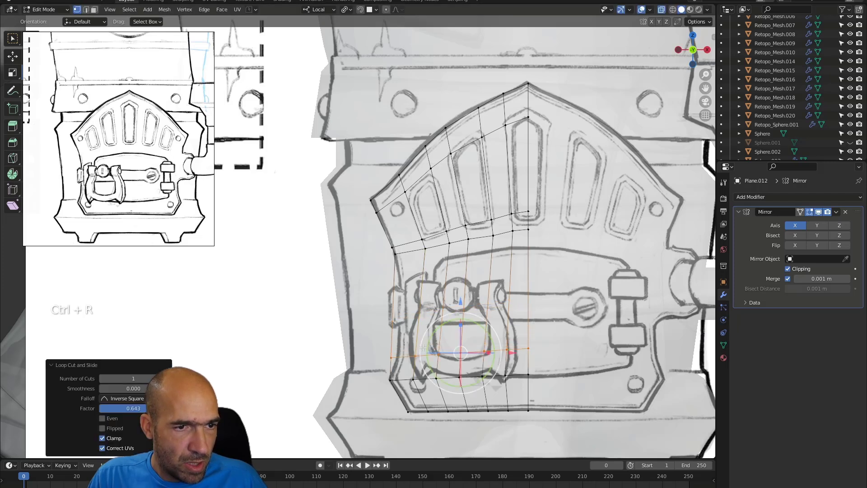
# - Shift the lower-body loop's three outermost vertices inward, fitting the end vertex to the drawn side outline
pyautogui.click(392, 358)
pyautogui.press('g')
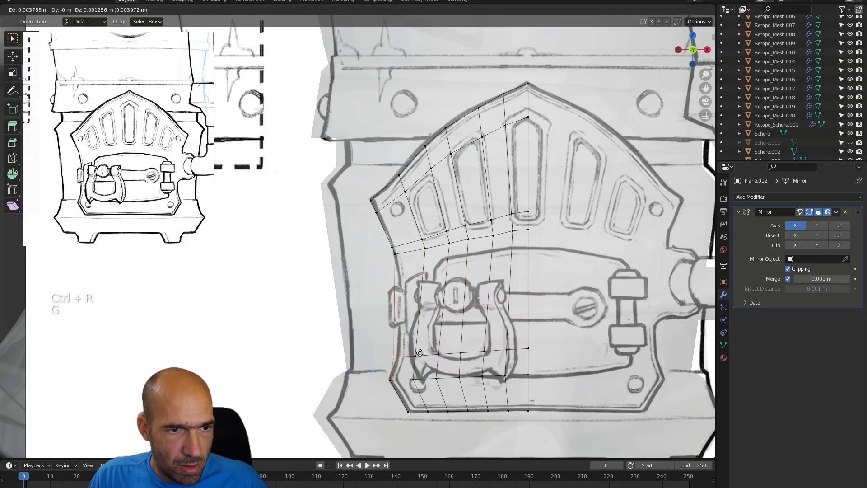
pyautogui.click(412, 320)
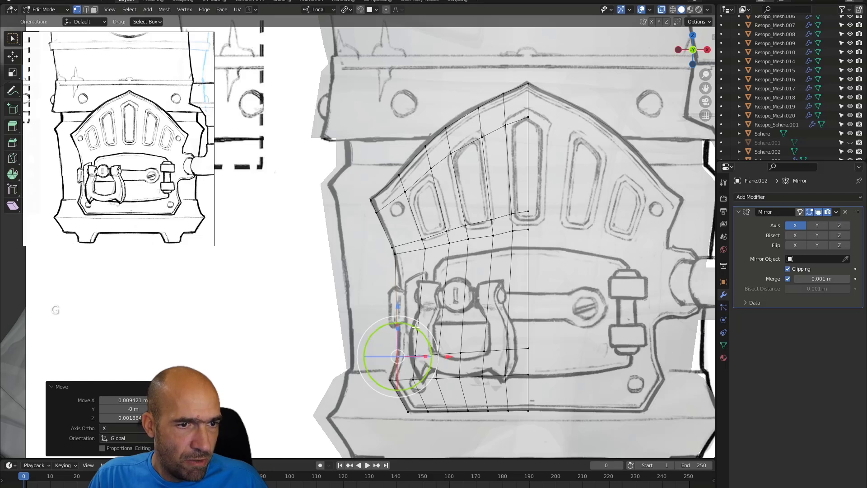
pyautogui.click(414, 355)
pyautogui.press('g')
pyautogui.click(417, 355)
pyautogui.click(438, 354)
pyautogui.press('g')
pyautogui.click(445, 355)
# - Lower the vertices of the horizontal loop beneath the slots towards the top edge of the drawn door
pyautogui.keyDown('shift'); pyautogui.scroll(3, 533, 258); pyautogui.keyUp('shift')
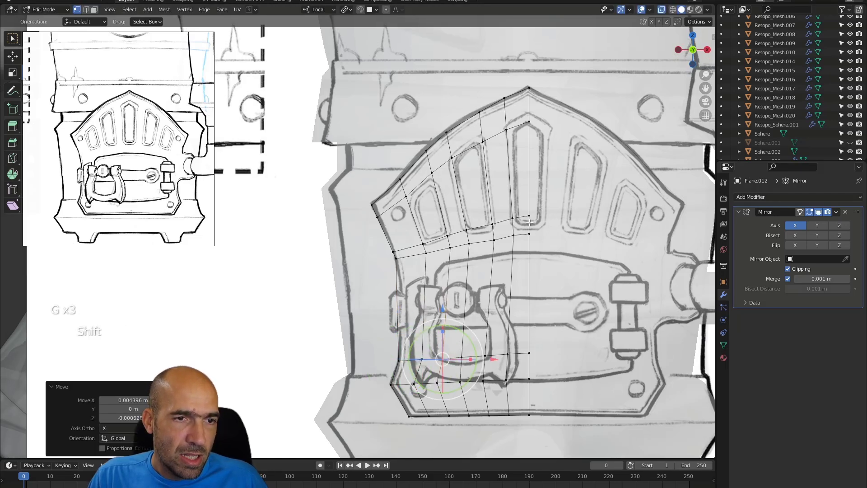
pyautogui.moveTo(457, 281); pyautogui.dragTo(505, 276)
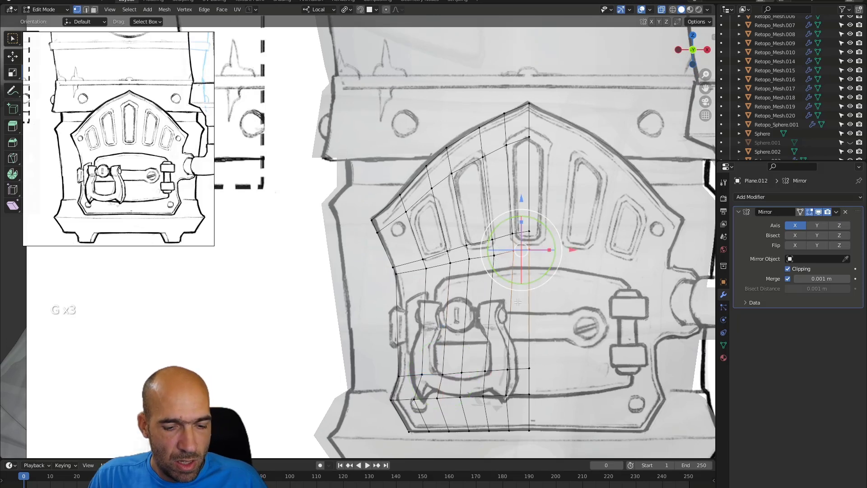
pyautogui.press('g')
pyautogui.click(502, 276)
pyautogui.press('g')
pyautogui.click(495, 265)
pyautogui.click(469, 259)
pyautogui.press('g')
pyautogui.click(470, 268)
pyautogui.click(450, 264)
pyautogui.press('g')
pyautogui.click(451, 270)
pyautogui.click(426, 269)
pyautogui.press('g')
pyautogui.click(426, 275)
# - Add a horizontal edge loop through the door's middle and move its outer vertices upward, fitting the end to the outline
pyautogui.click(404, 328)
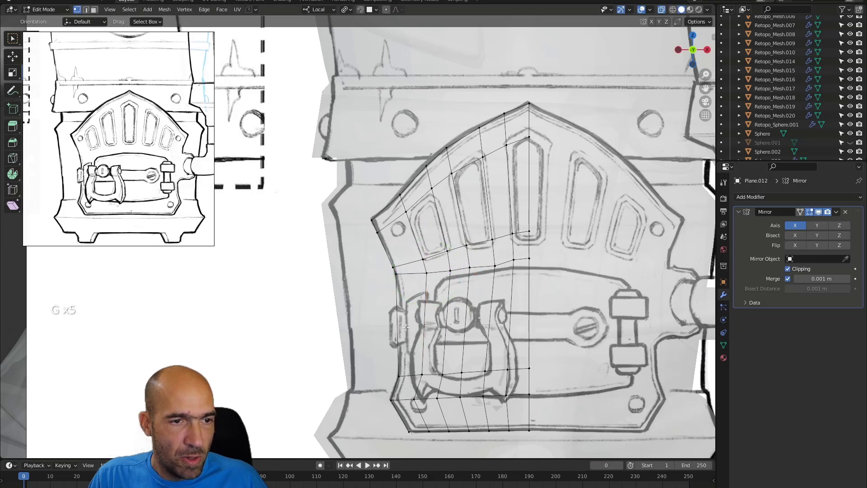
pyautogui.hotkey('ctrl', 'r')
pyautogui.click(398, 324)
pyautogui.press('g')
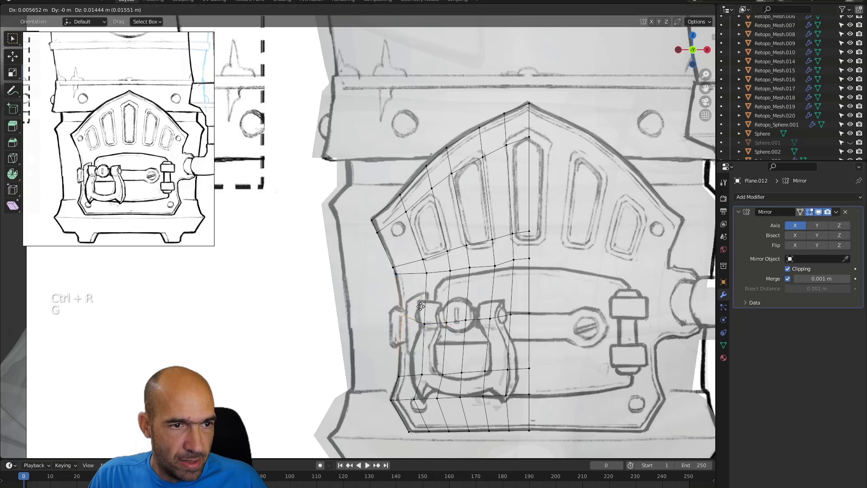
pyautogui.click(427, 314)
pyautogui.press('g')
pyautogui.click(443, 324)
pyautogui.press('g')
pyautogui.click(446, 315)
pyautogui.press('g')
pyautogui.click(452, 315)
# - Lower the central slot's two base vertices to its drawn bottom and raise its peak vertex to the drawn tip
pyautogui.click(539, 267)
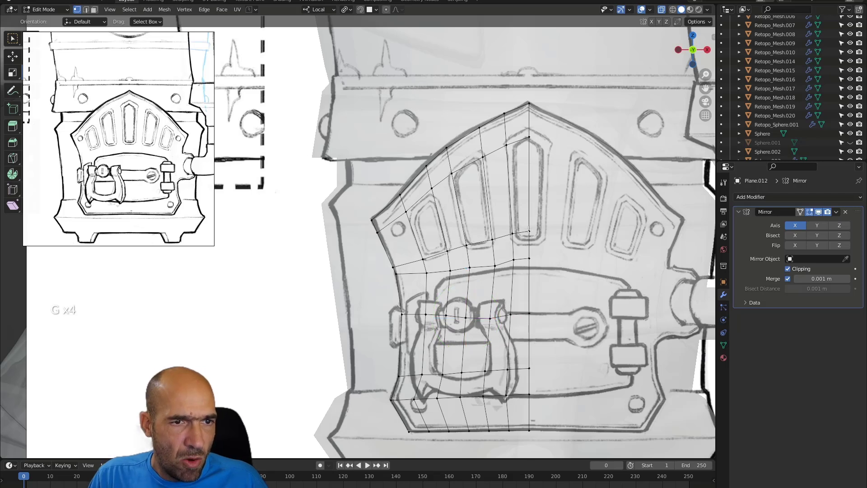
pyautogui.press('g')
pyautogui.click(529, 244)
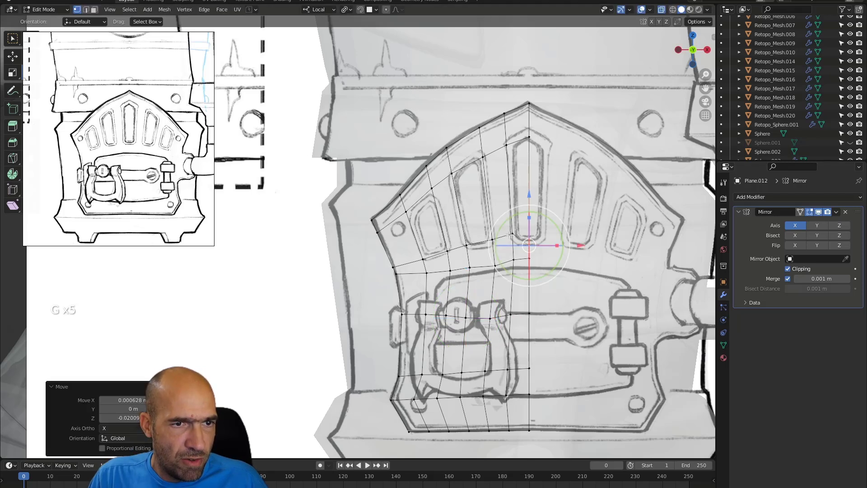
pyautogui.click(511, 236)
pyautogui.press('g')
pyautogui.click(512, 243)
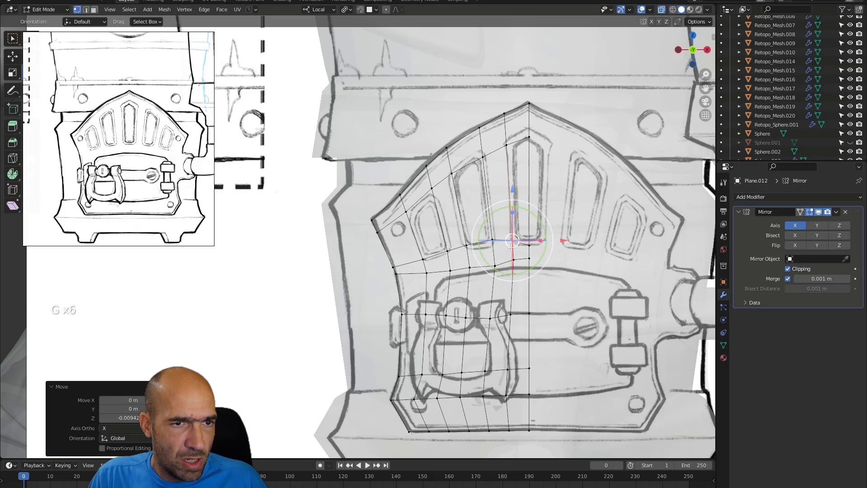
pyautogui.click(528, 137)
pyautogui.press('g')
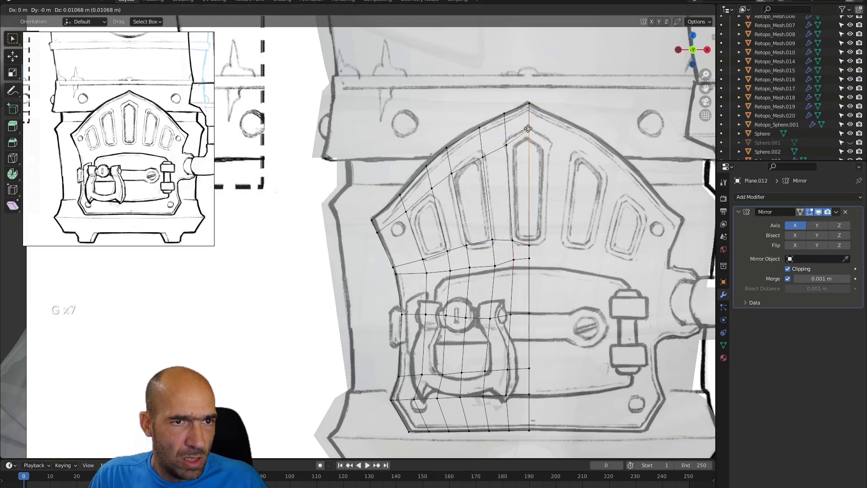
pyautogui.click(528, 130)
# - Fit the second arch slot's inner top and bottom vertices to the drawing
pyautogui.click(483, 157)
pyautogui.press('g')
pyautogui.click(482, 153)
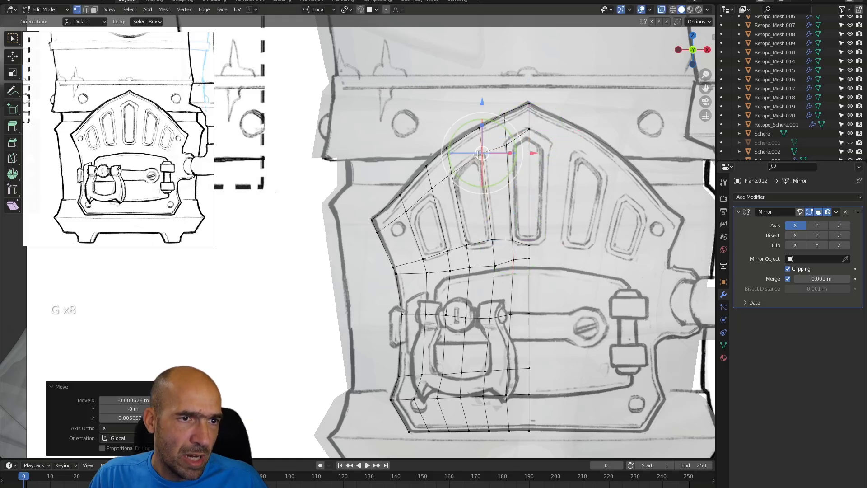
pyautogui.click(493, 240)
pyautogui.press('g')
pyautogui.click(492, 241)
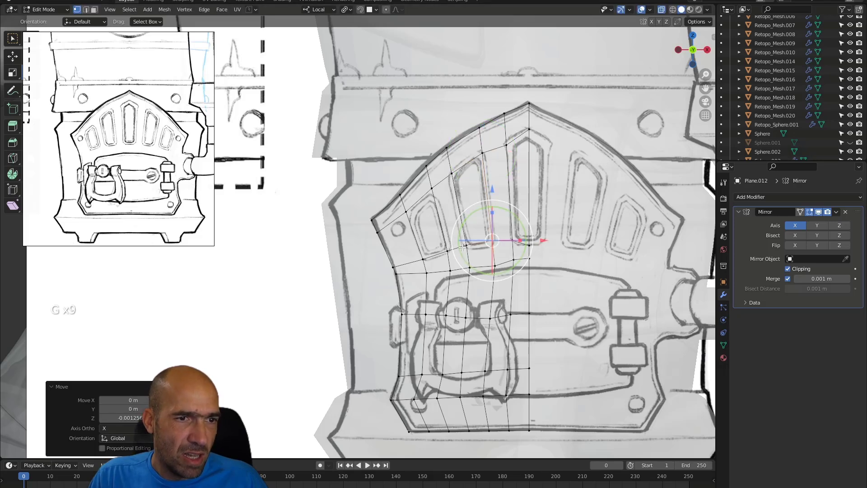
# - Fit the outermost arch slot's two top and two bottom corner vertices to the drawing
pyautogui.click(431, 190)
pyautogui.press('g')
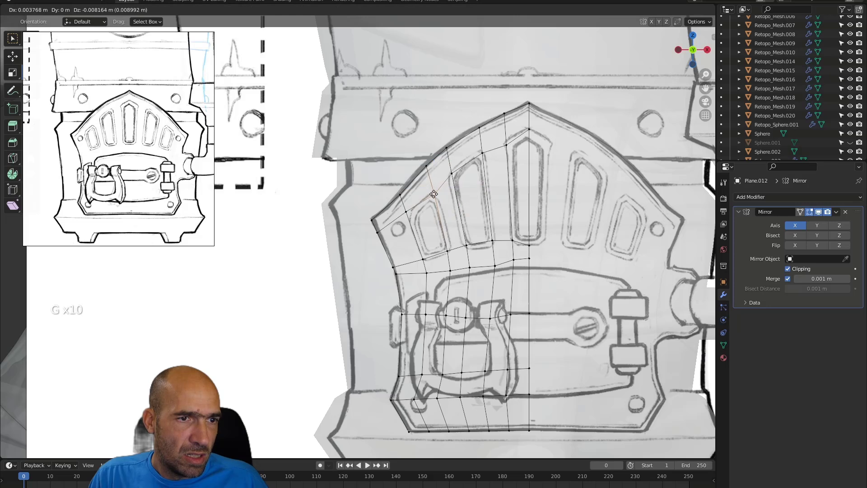
pyautogui.click(433, 195)
pyautogui.click(409, 216)
pyautogui.press('g')
pyautogui.click(411, 222)
pyautogui.click(425, 261)
pyautogui.press('g')
pyautogui.click(425, 259)
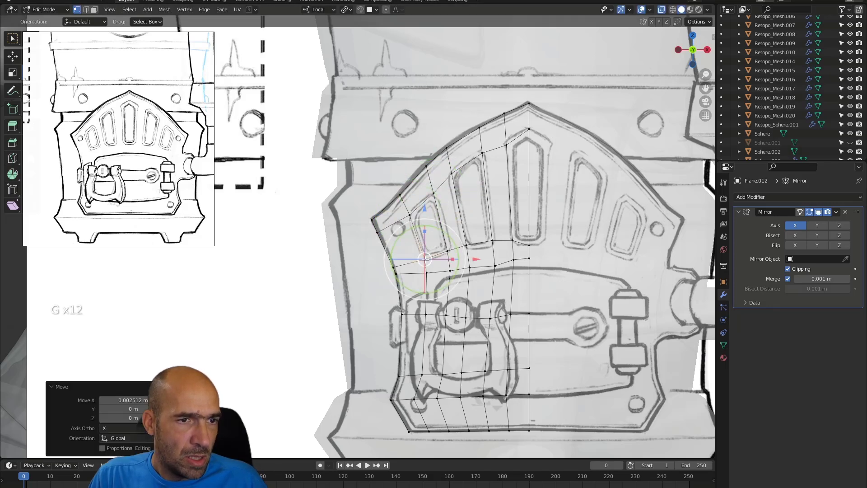
pyautogui.click(447, 250)
pyautogui.press('g')
pyautogui.click(447, 249)
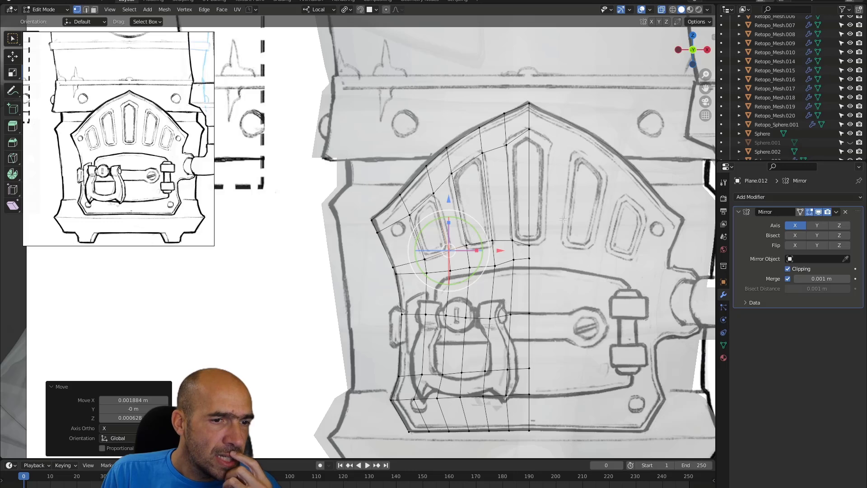
# - Turn off X-ray and delete the three faces filling the arch slots to open them
pyautogui.hotkey('alt', 'z')
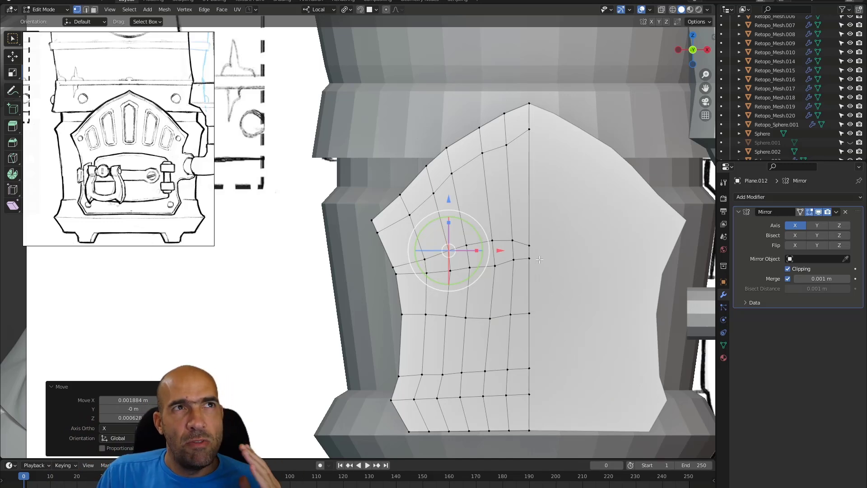
pyautogui.click(523, 180)
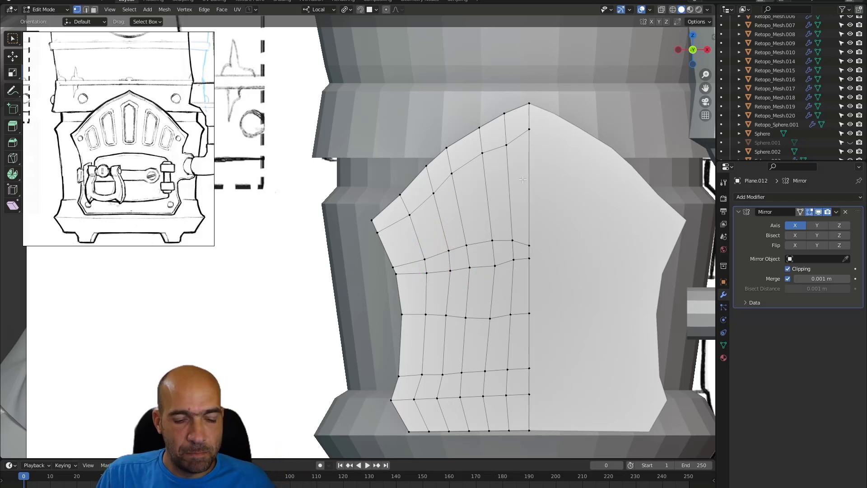
pyautogui.press('3')
pyautogui.click(523, 180)
pyautogui.keyDown('shift'); pyautogui.click(478, 194); pyautogui.keyUp('shift')
pyautogui.keyDown('shift'); pyautogui.click(437, 220); pyautogui.keyUp('shift')
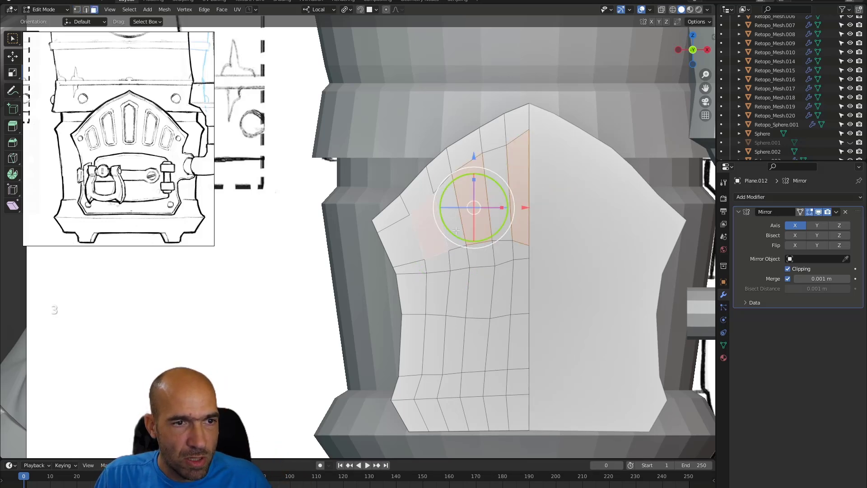
pyautogui.press('x')
pyautogui.click(499, 248)
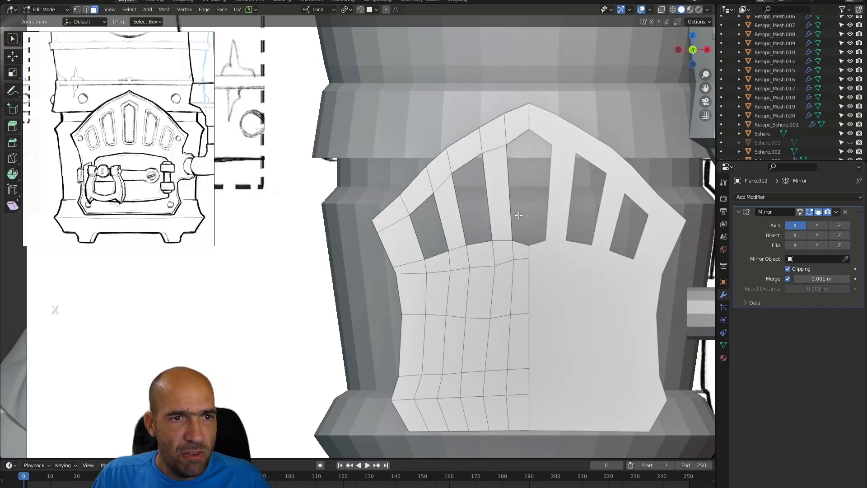
# - With X-ray on, refine the central slot's outer top and bottom vertices and the second slot's inner top vertex
pyautogui.hotkey('alt', 'z')
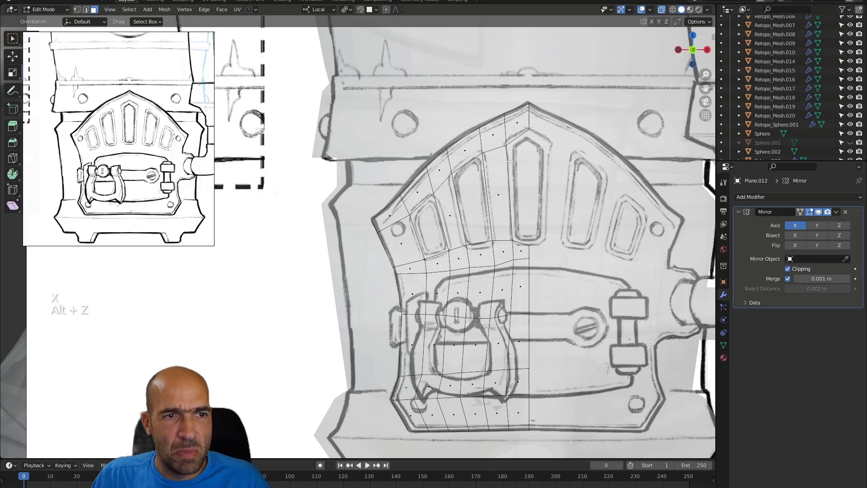
pyautogui.press('1')
pyautogui.click(507, 146)
pyautogui.press('g')
pyautogui.click(540, 143)
pyautogui.click(513, 238)
pyautogui.press('g')
pyautogui.click(515, 238)
pyautogui.click(508, 144)
pyautogui.press('g')
pyautogui.click(510, 144)
pyautogui.click(483, 155)
pyautogui.press('g')
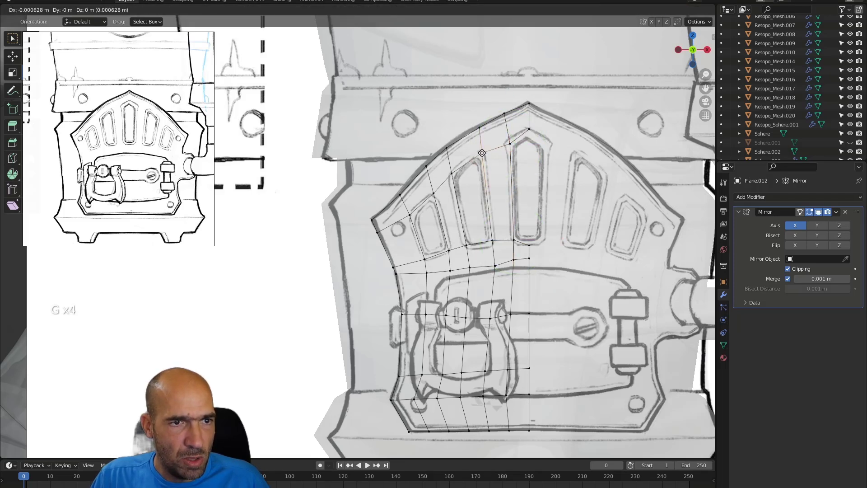
pyautogui.click(482, 153)
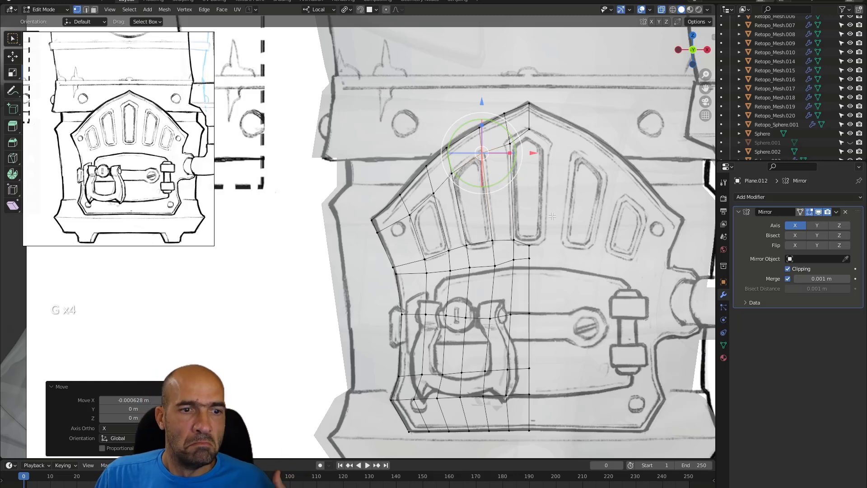
# - Turn off X-ray, select the whole plate and move it 0.067726 m along its local Y axis
pyautogui.hotkey('alt', 'z')
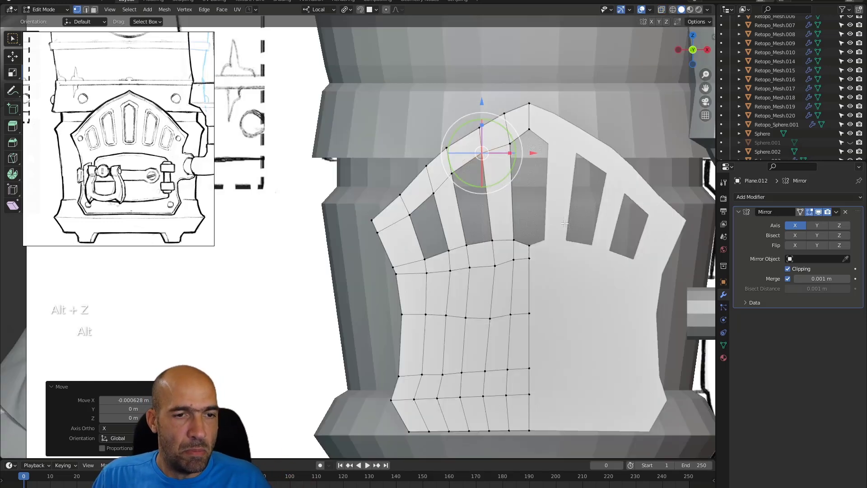
pyautogui.keyDown('alt'); pyautogui.moveTo(545, 224); pyautogui.dragTo(619, 205, button='middle'); pyautogui.keyUp('alt')
pyautogui.moveTo(571, 71); pyautogui.dragTo(402, 420)
pyautogui.moveTo(414, 276); pyautogui.dragTo(367, 277)
pyautogui.keyDown('alt'); pyautogui.moveTo(452, 289); pyautogui.dragTo(469, 265, button='middle'); pyautogui.keyUp('alt')
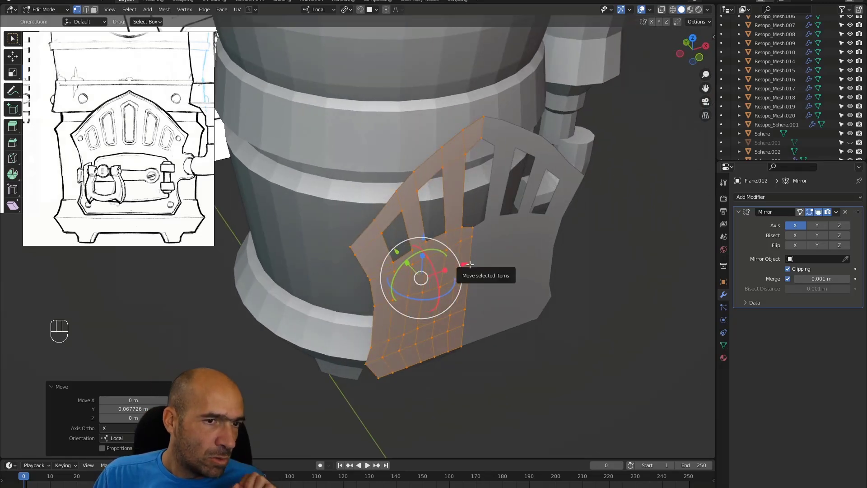
pyautogui.keyDown('alt'); pyautogui.moveTo(492, 232); pyautogui.dragTo(465, 262, button='middle'); pyautogui.keyUp('alt')
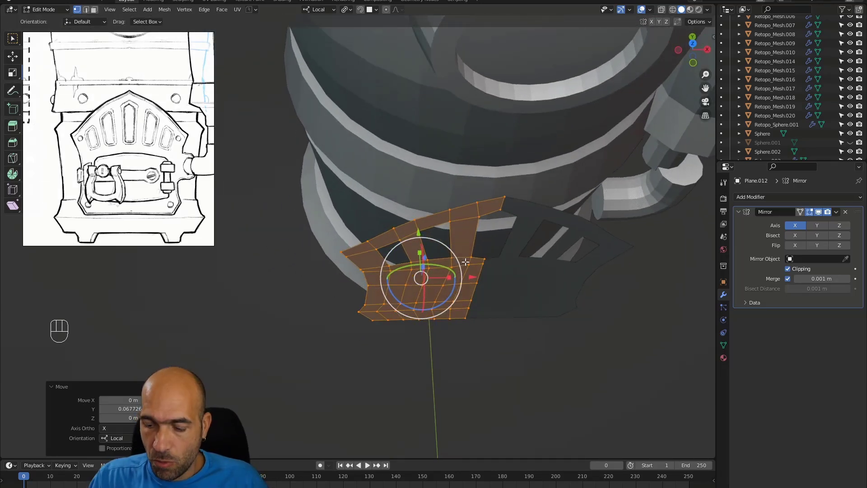
# - Turn on X-ray and examine from above how the flat door plate sits against the boiler's curved front
pyautogui.press('KP_7')
pyautogui.keyDown('ctrl'); pyautogui.keyDown('alt'); pyautogui.moveTo(480, 293); pyautogui.dragTo(487, 226, button='middle'); pyautogui.keyUp('alt'); pyautogui.keyUp('ctrl')
pyautogui.keyDown('alt'); pyautogui.keyDown('shift'); pyautogui.moveTo(487, 251); pyautogui.dragTo(492, 222, button='middle'); pyautogui.keyUp('shift'); pyautogui.keyUp('alt')
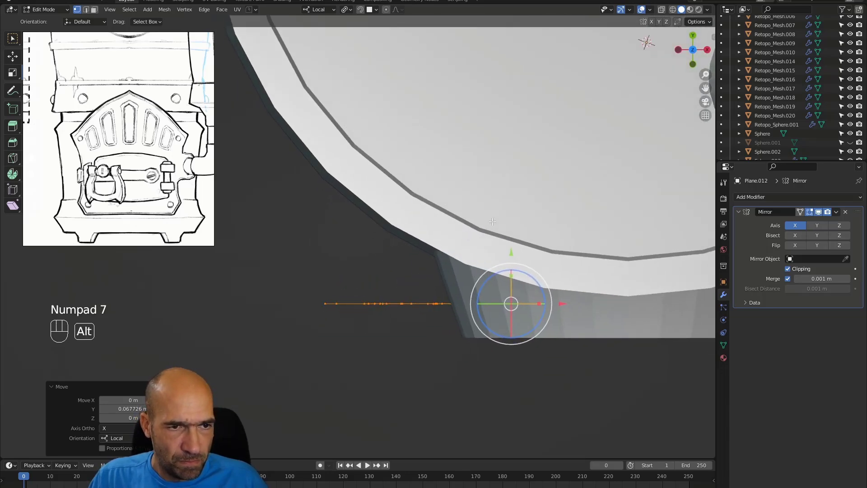
pyautogui.hotkey('alt', 'z')
pyautogui.keyDown('alt'); pyautogui.keyDown('shift'); pyautogui.moveTo(497, 254); pyautogui.dragTo(498, 219, button='middle'); pyautogui.keyUp('shift'); pyautogui.keyUp('alt')
pyautogui.click(611, 329)
pyautogui.moveTo(625, 343); pyautogui.dragTo(236, 189)
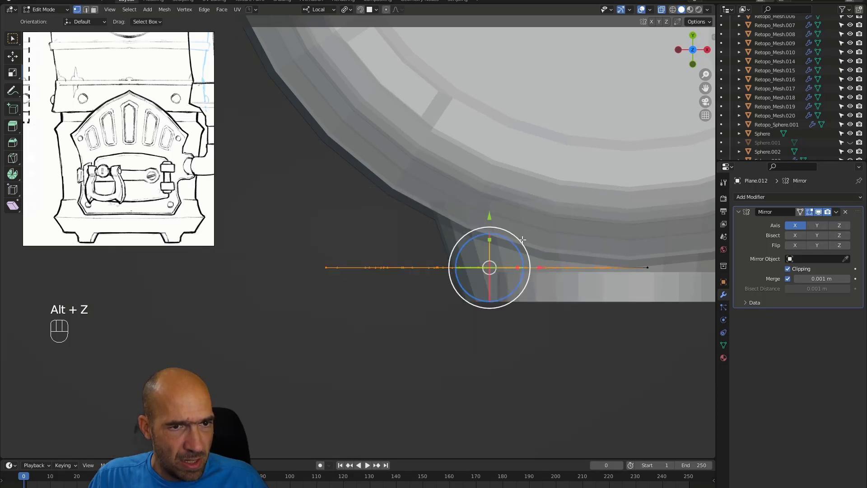
pyautogui.click(652, 316)
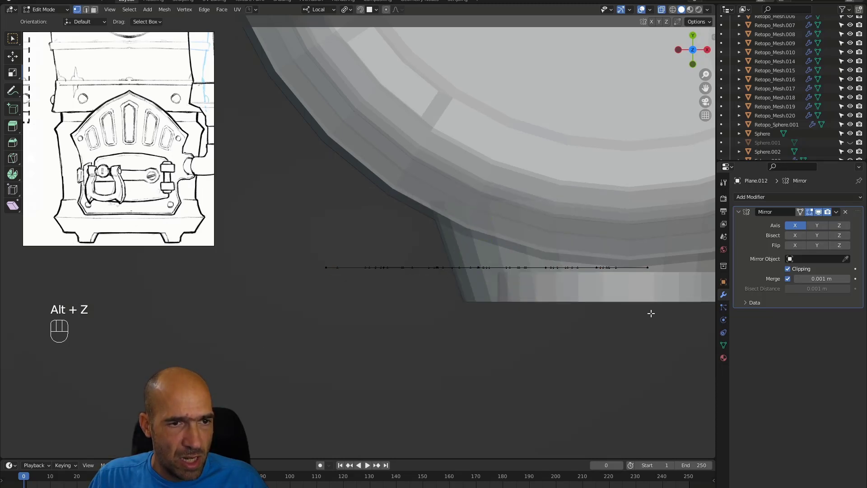
# - Try a Lattice modifier on the door plate and move it above the Mirror modifier in the stack
pyautogui.click(761, 197)
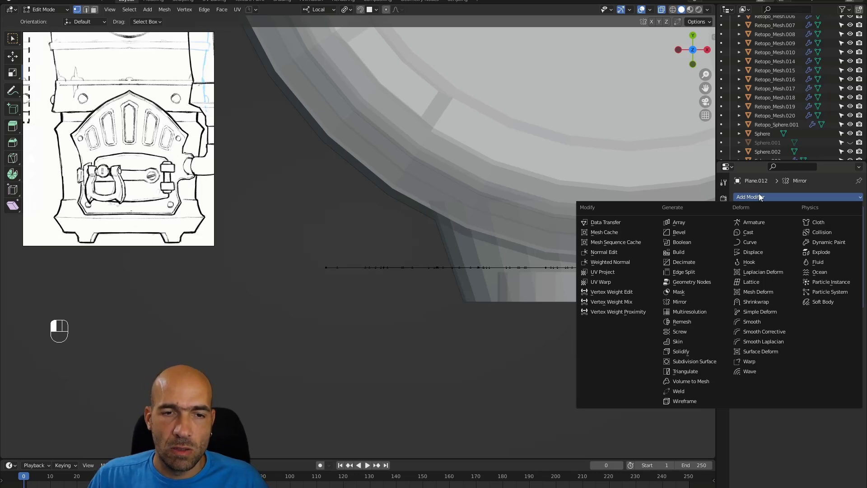
pyautogui.click(752, 282)
pyautogui.keyDown('alt'); pyautogui.moveTo(611, 310); pyautogui.dragTo(555, 335); pyautogui.keyUp('alt')
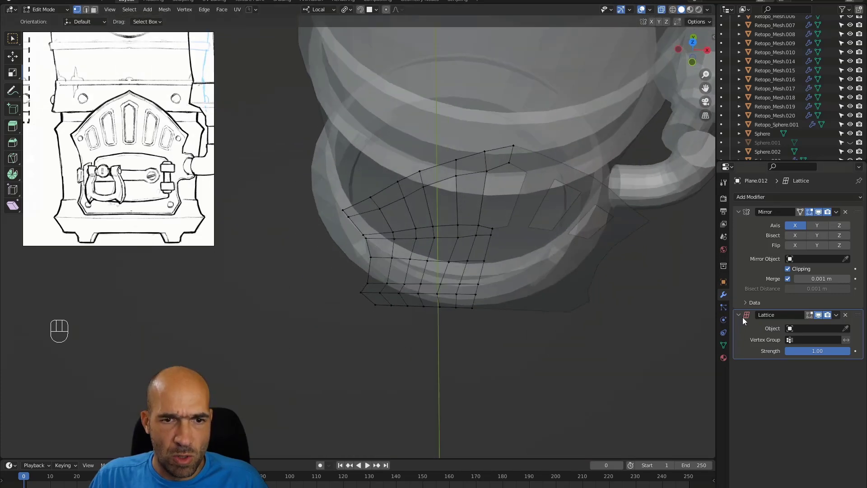
pyautogui.moveTo(860, 316); pyautogui.dragTo(861, 211)
pyautogui.keyDown('alt'); pyautogui.moveTo(609, 262); pyautogui.dragTo(701, 230); pyautogui.keyUp('alt')
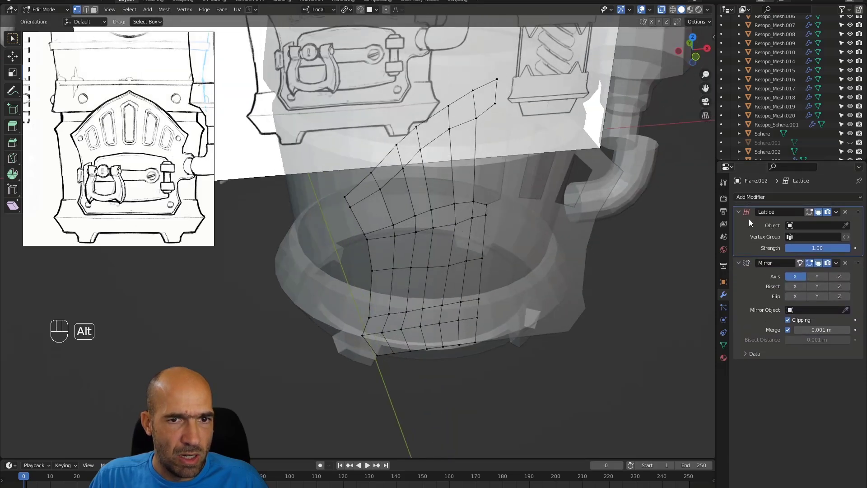
# - Check the Lattice modifier's available target objects and remove the modifier from the door plate
pyautogui.click(834, 225)
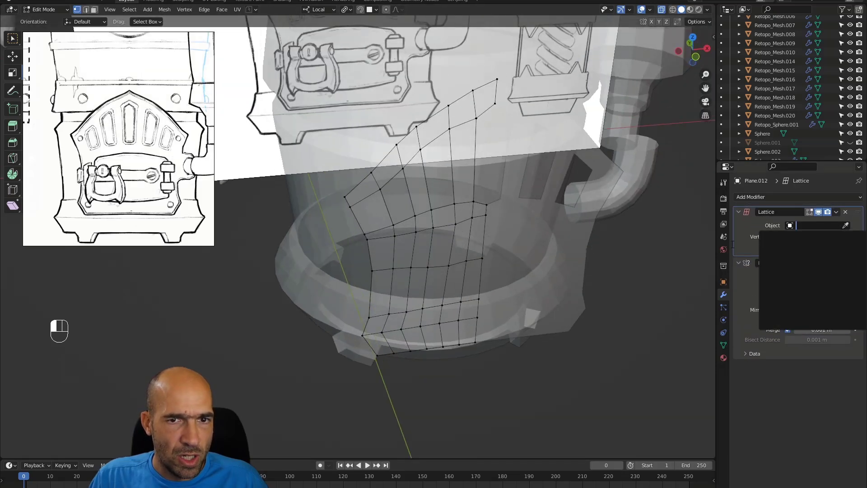
pyautogui.click(734, 255)
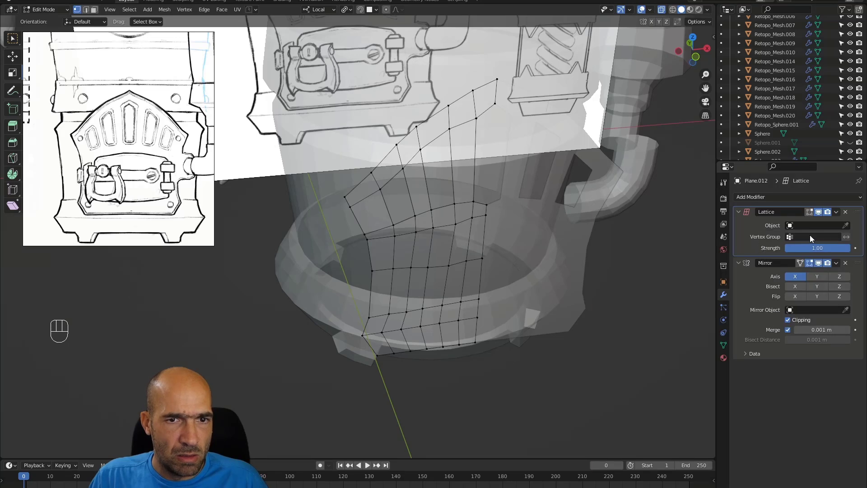
pyautogui.keyDown('alt'); pyautogui.moveTo(712, 246); pyautogui.dragTo(627, 267); pyautogui.keyUp('alt')
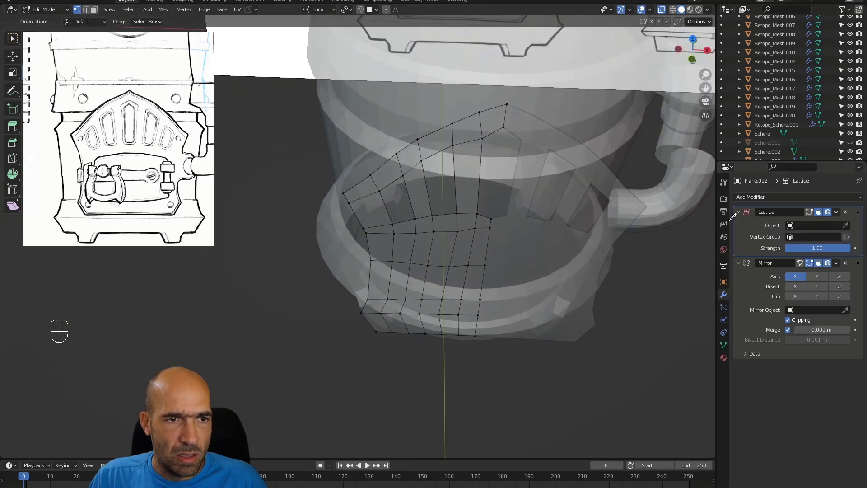
pyautogui.keyDown('alt'); pyautogui.moveTo(605, 240); pyautogui.dragTo(693, 240); pyautogui.keyUp('alt')
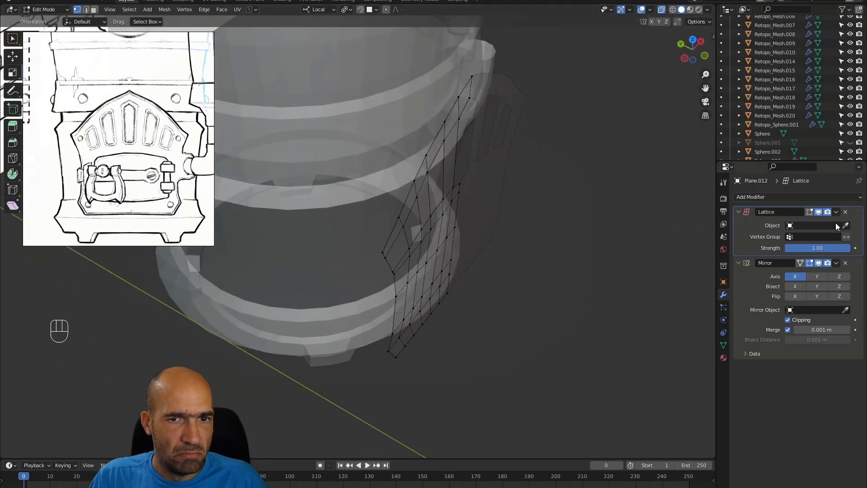
pyautogui.click(724, 236)
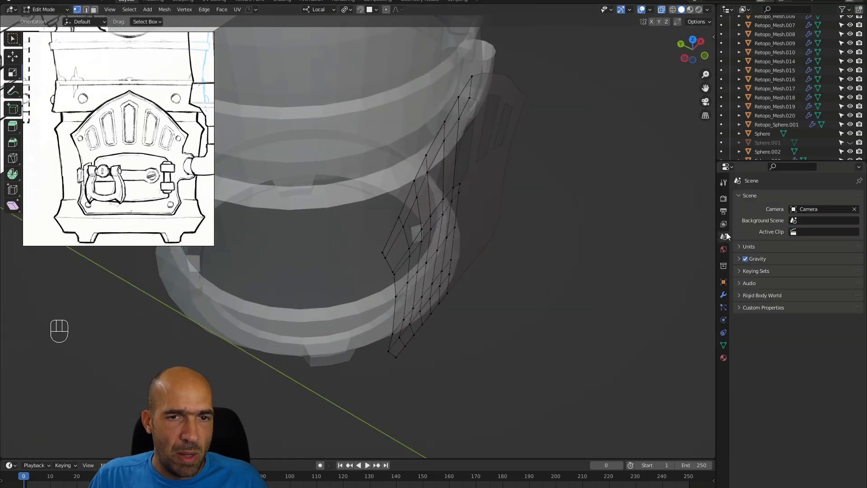
pyautogui.click(724, 295)
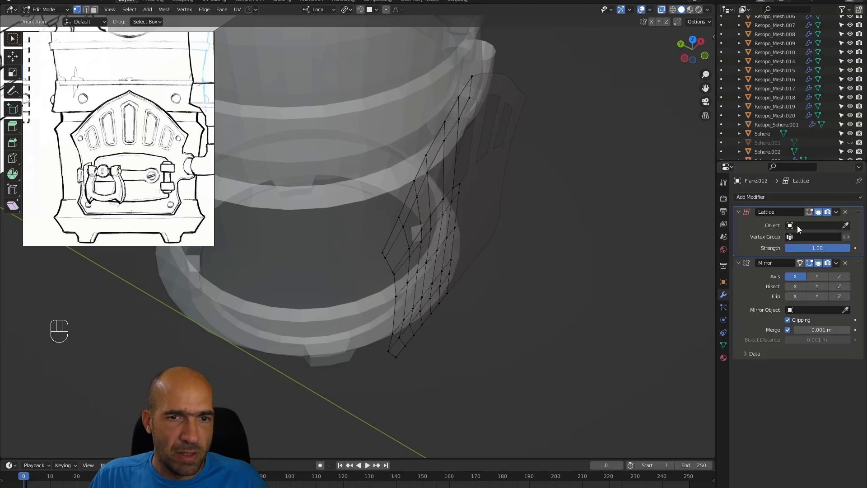
pyautogui.click(845, 212)
pyautogui.keyDown('alt'); pyautogui.moveTo(615, 241); pyautogui.dragTo(486, 271); pyautogui.keyUp('alt')
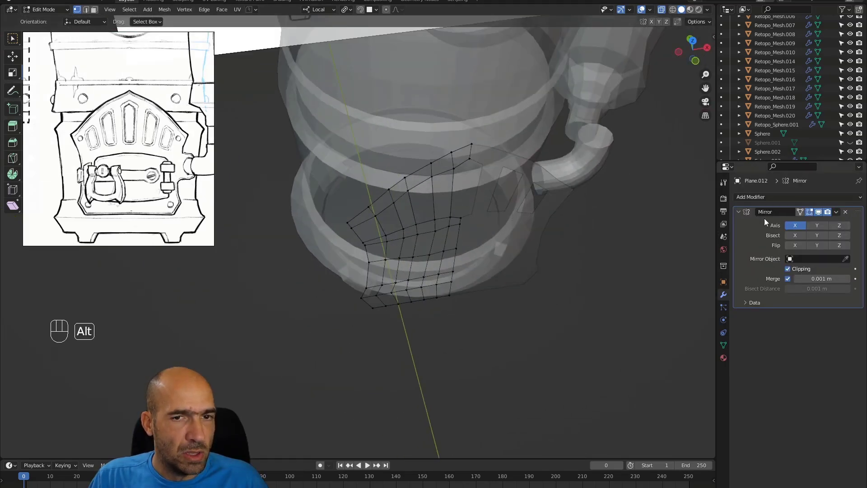
# - Try the Lattice modifier on the plate once more, switch to Object Mode, and remove the modifier again
pyautogui.click(816, 197)
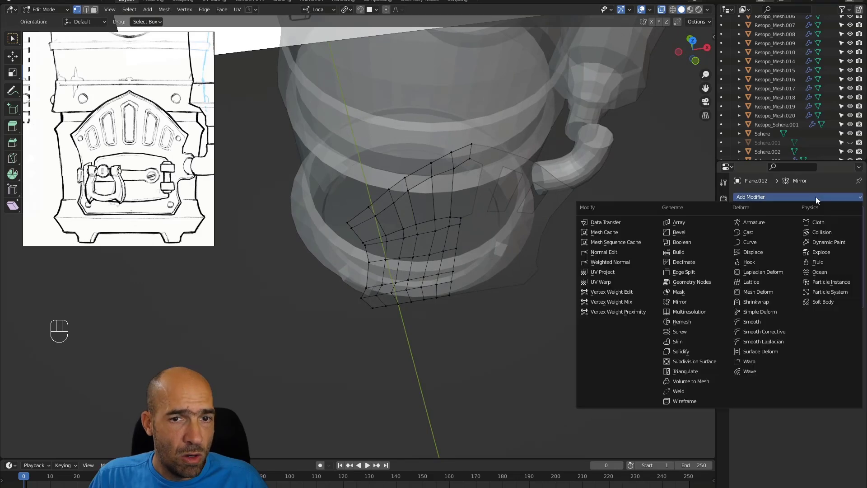
pyautogui.click(758, 283)
pyautogui.press('Tab')
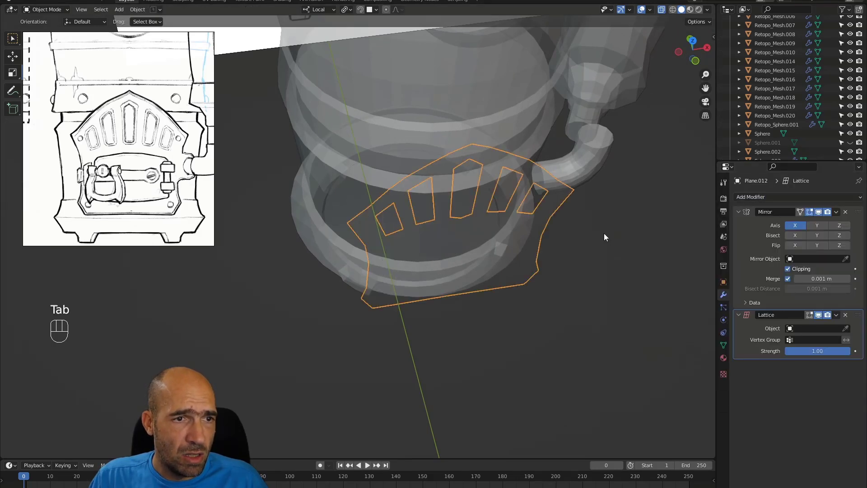
pyautogui.keyDown('alt'); pyautogui.moveTo(597, 232); pyautogui.dragTo(747, 291); pyautogui.keyUp('alt')
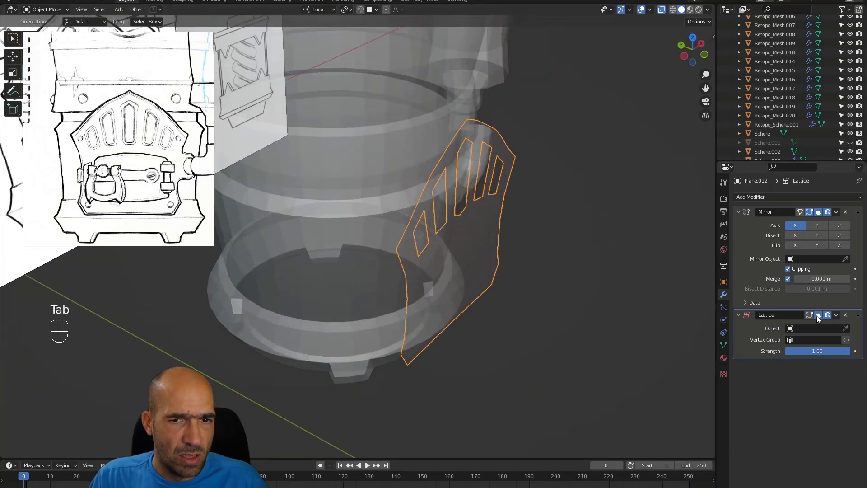
pyautogui.click(846, 315)
pyautogui.keyDown('alt'); pyautogui.moveTo(565, 253); pyautogui.dragTo(467, 253); pyautogui.keyUp('alt')
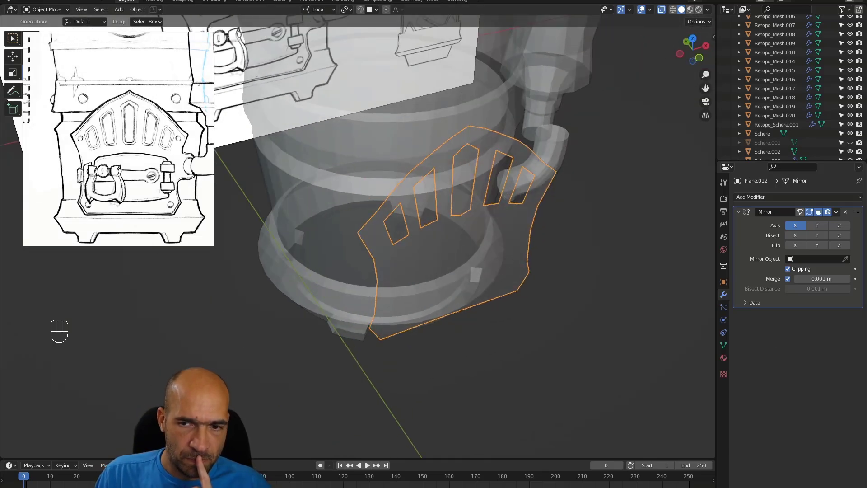
# - Turn off X-ray and reset the 3D cursor to the world origin
pyautogui.keyDown('alt'); pyautogui.moveTo(556, 283); pyautogui.dragTo(554, 216); pyautogui.keyUp('alt')
pyautogui.hotkey('alt', 'z')
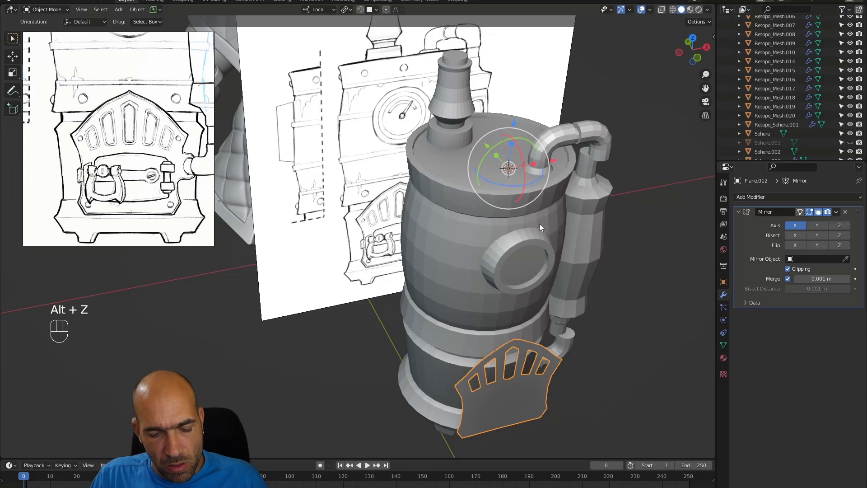
pyautogui.hotkey('shift', 'c')
pyautogui.keyDown('ctrl'); pyautogui.keyDown('alt'); pyautogui.moveTo(488, 273); pyautogui.dragTo(492, 246); pyautogui.keyUp('alt'); pyautogui.keyUp('ctrl')
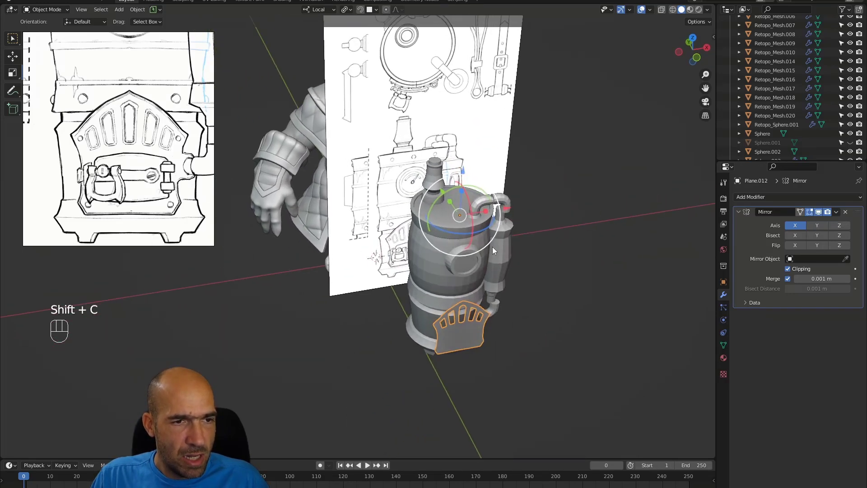
# - Add a cylinder mesh at the world origin with 32 vertices
pyautogui.hotkey('shift', 'a')
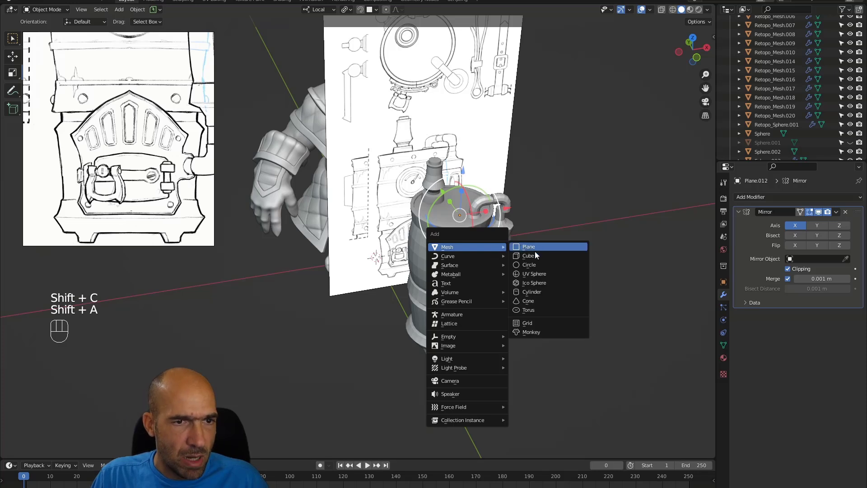
pyautogui.click(533, 293)
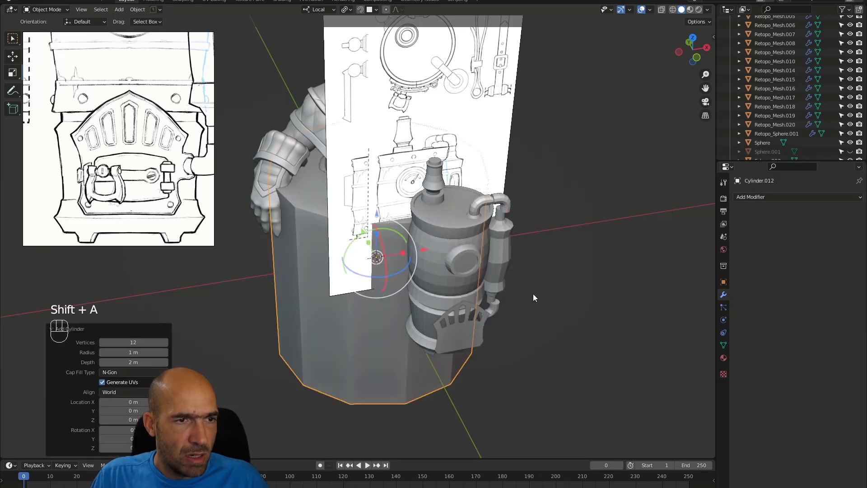
pyautogui.click(136, 342)
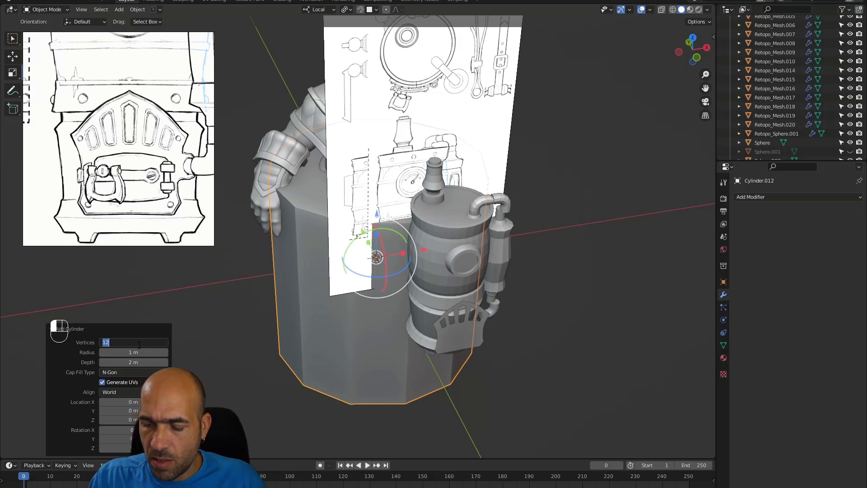
pyautogui.press('Return')
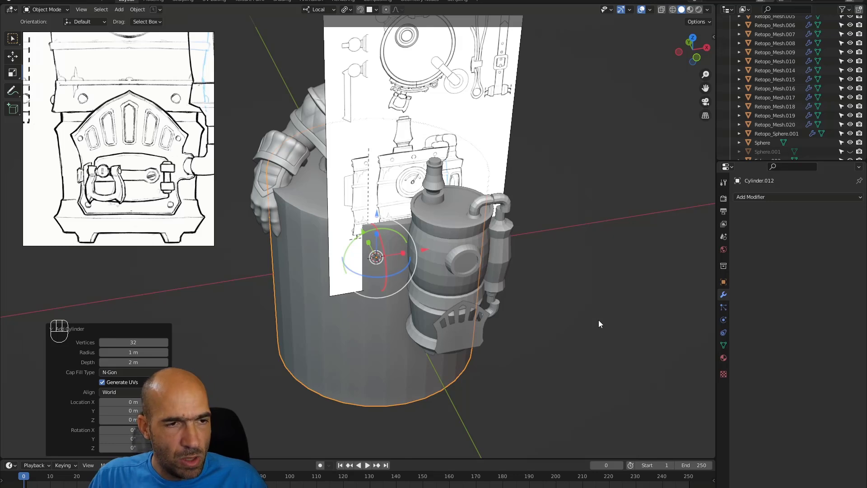
# - In Edit Mode, scale the whole cylinder down and move it over the boiler, raising it about 0.877 m along local Z
pyautogui.press('Tab')
pyautogui.press('s')
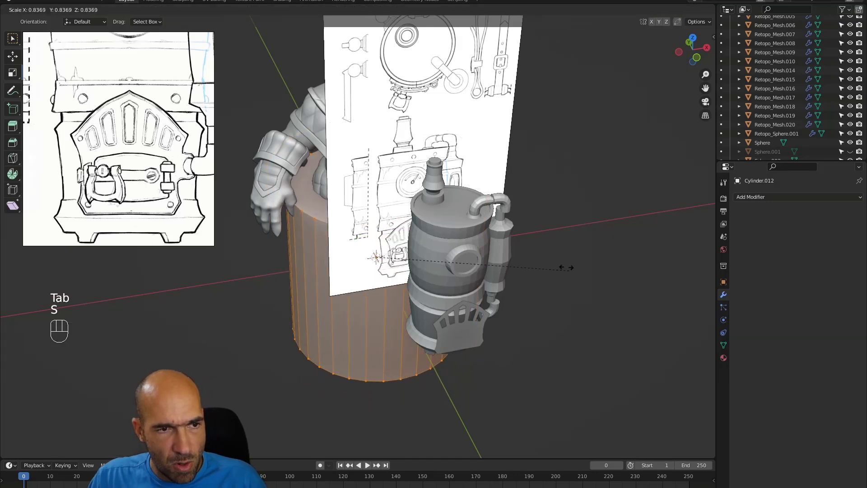
pyautogui.click(503, 207)
pyautogui.keyDown('alt'); pyautogui.moveTo(481, 229); pyautogui.dragTo(575, 222); pyautogui.keyUp('alt')
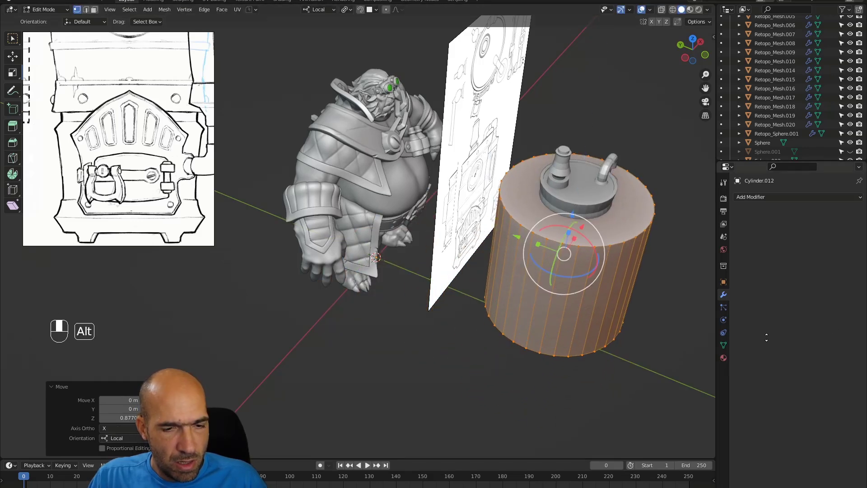
# - Shrink the cylinder to roughly the boiler's width and lower it about 0.066 m around the boiler's lower body
pyautogui.keyDown('alt'); pyautogui.moveTo(679, 367); pyautogui.dragTo(623, 326); pyautogui.keyUp('alt')
pyautogui.press('s')
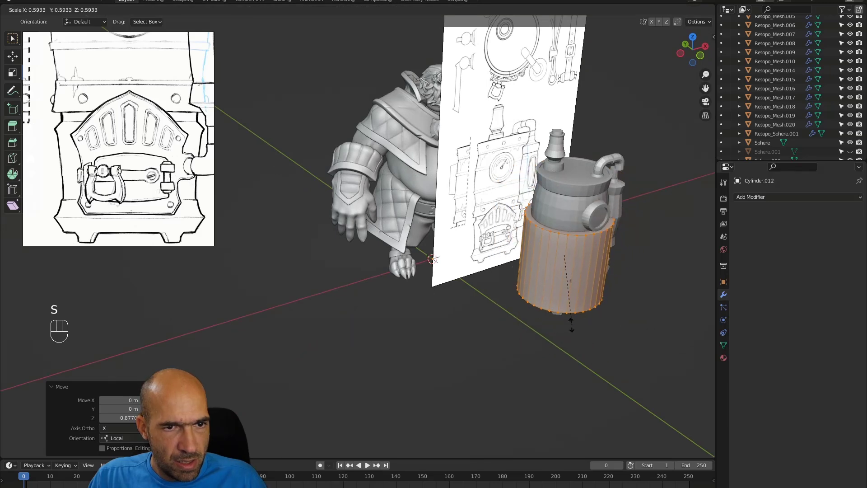
pyautogui.click(576, 312)
pyautogui.keyDown('alt'); pyautogui.moveTo(639, 300); pyautogui.dragTo(628, 268); pyautogui.keyUp('alt')
pyautogui.moveTo(566, 214); pyautogui.dragTo(609, 301)
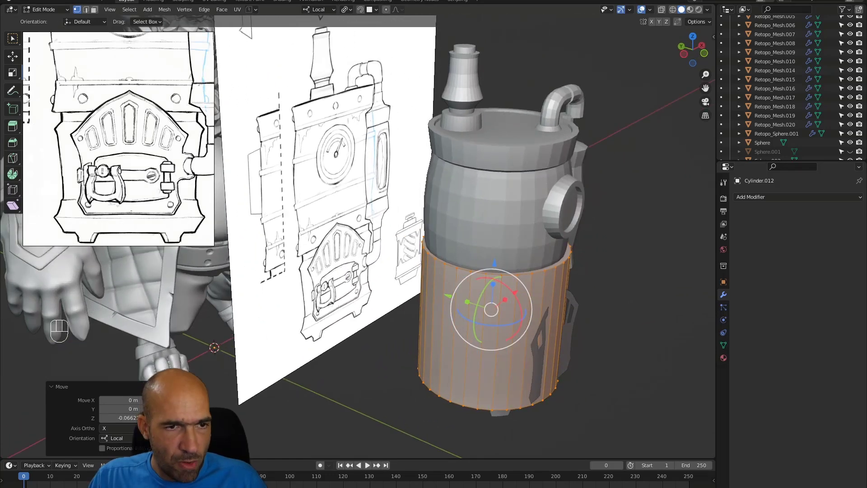
# - Fine-tune the cylinder's size to enclose the boiler's lower body behind the door plate, with a final uniform scale of 1.031
pyautogui.press('s')
pyautogui.click(607, 301)
pyautogui.keyDown('alt'); pyautogui.moveTo(610, 304); pyautogui.dragTo(569, 320); pyautogui.keyUp('alt')
pyautogui.press('s')
pyautogui.click(567, 328)
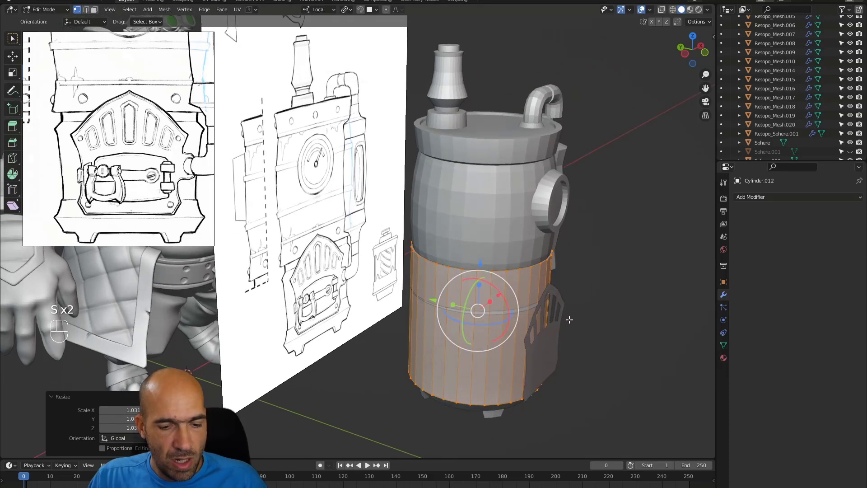
# - Rename the cylinder object as Our_cylinder and locate it in the scene's object list
pyautogui.press('F2')
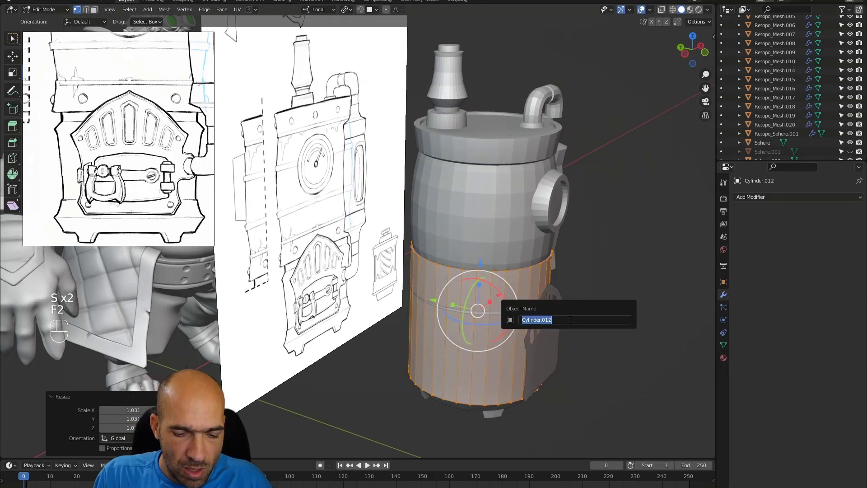
pyautogui.write('c')
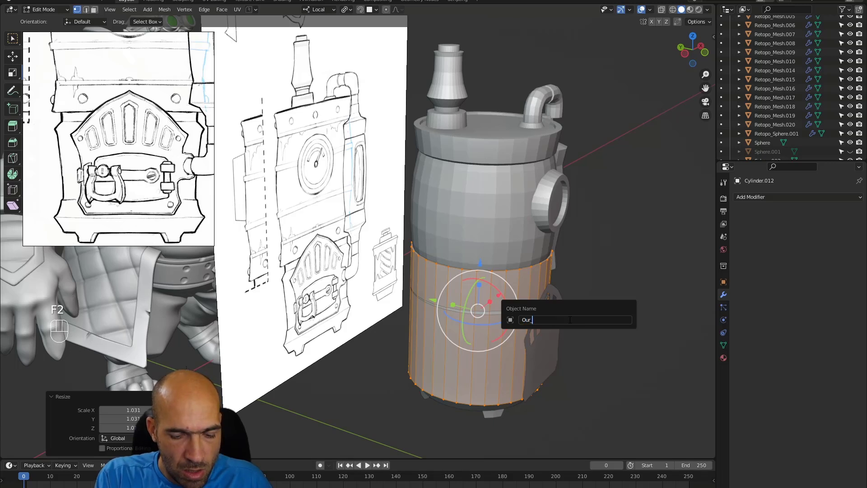
pyautogui.press('Return')
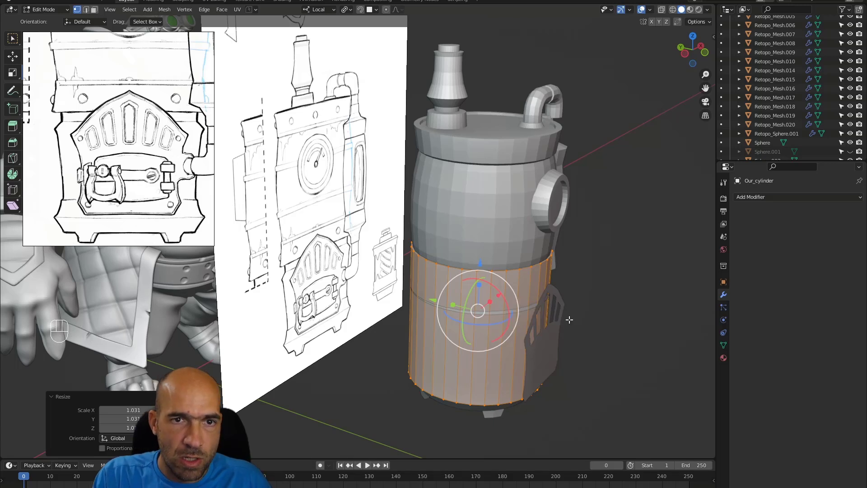
pyautogui.scroll(10, 753, 139)
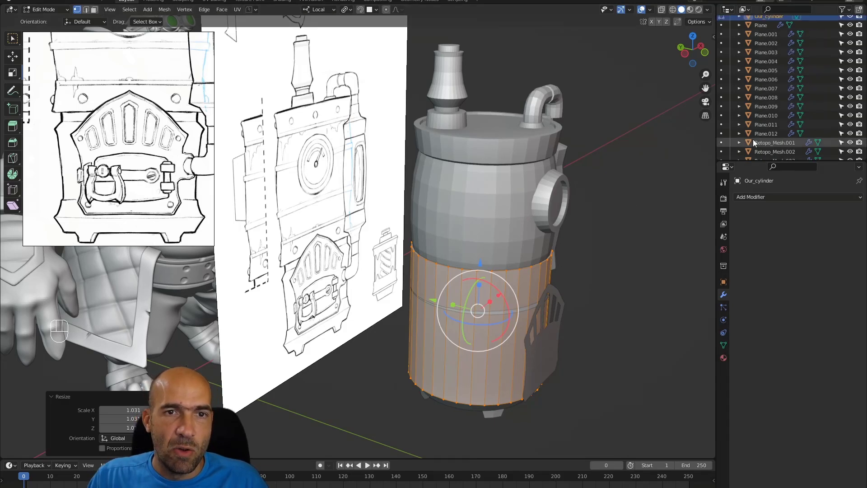
pyautogui.scroll(2, 752, 139)
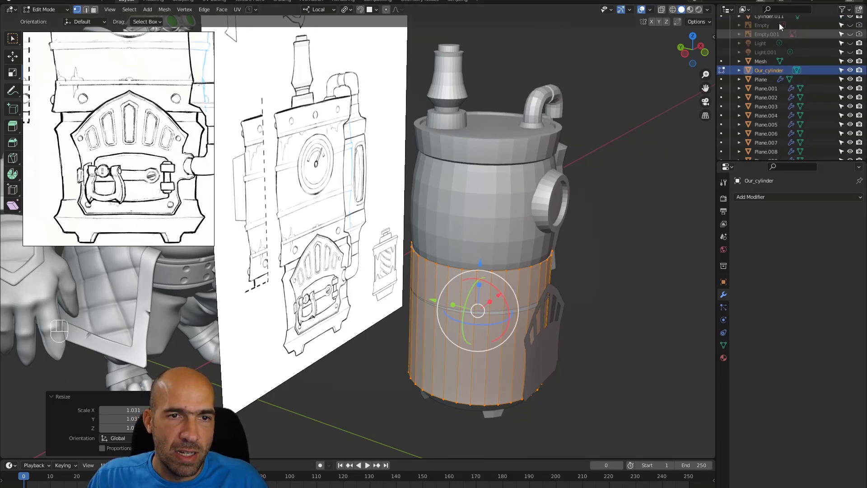
# - Switch mesh editing from the cylinder to the door plate and add a Shrinkwrap modifier to the plate
pyautogui.keyDown('alt'); pyautogui.moveTo(612, 286); pyautogui.dragTo(553, 279, button='middle'); pyautogui.keyUp('alt')
pyautogui.click(538, 323)
pyautogui.keyDown('alt'); pyautogui.moveTo(537, 323); pyautogui.dragTo(606, 294, button='middle'); pyautogui.keyUp('alt')
pyautogui.hotkey('alt', 'q')
pyautogui.click(803, 199)
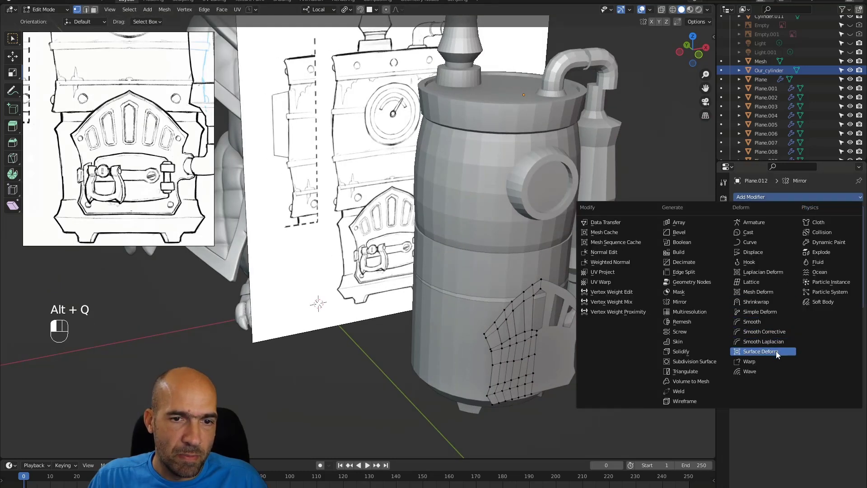
pyautogui.click(763, 303)
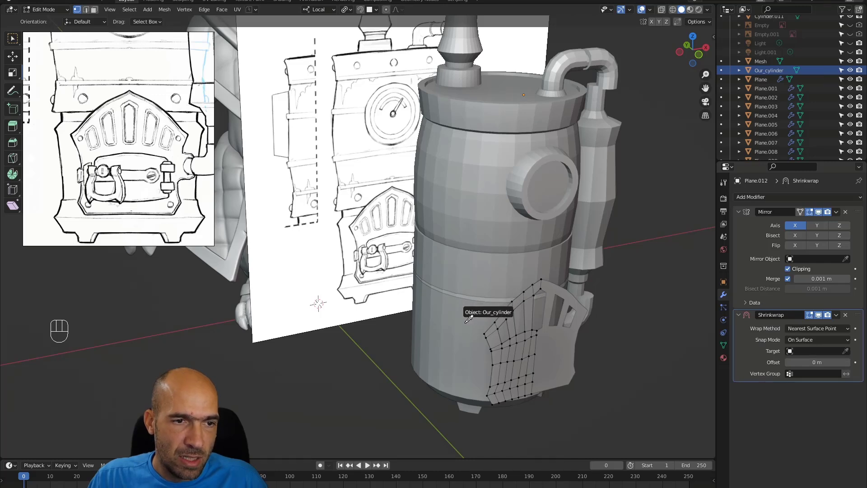
# - Target the plate's Shrinkwrap at Our_cylinder, using the Project wrap method with both Negative and Positive directions enabled
pyautogui.moveTo(504, 327)
pyautogui.keyDown('alt'); pyautogui.mouseDown(button='middle')
pyautogui.moveTo(656, 277)
pyautogui.moveTo(676, 287)
pyautogui.moveTo(579, 314)
pyautogui.moveTo(546, 222)
pyautogui.moveTo(631, 232)
pyautogui.moveTo(550, 225)
pyautogui.moveTo(588, 234)
pyautogui.moveTo(554, 234)
pyautogui.mouseUp(button='middle'); pyautogui.keyUp('alt')
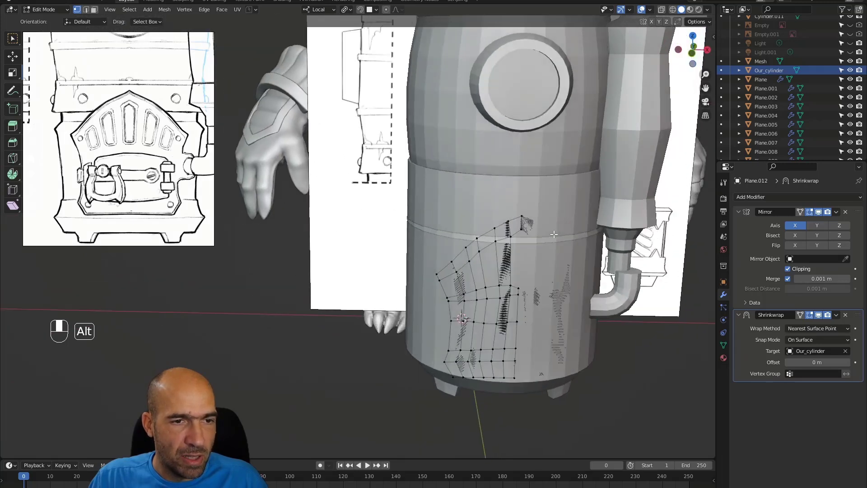
pyautogui.click(804, 331)
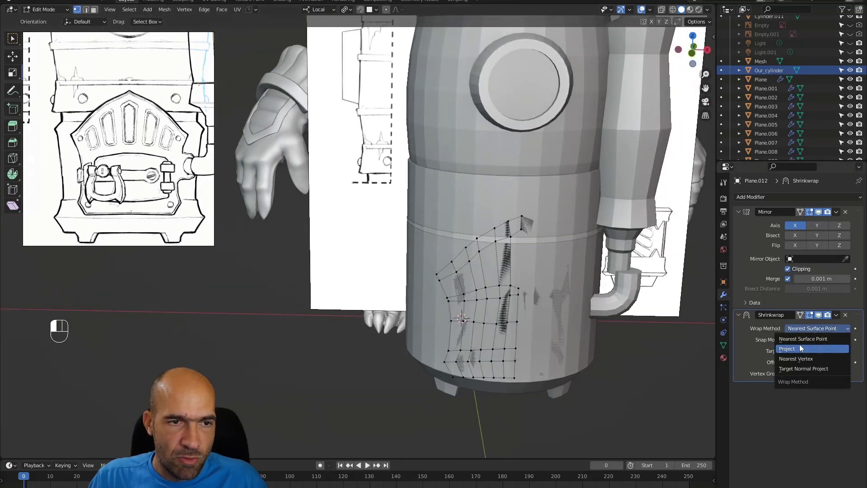
pyautogui.click(800, 344)
pyautogui.moveTo(698, 326)
pyautogui.keyDown('alt'); pyautogui.mouseDown(button='middle')
pyautogui.moveTo(688, 325)
pyautogui.moveTo(784, 341)
pyautogui.mouseUp(button='middle'); pyautogui.keyUp('alt')
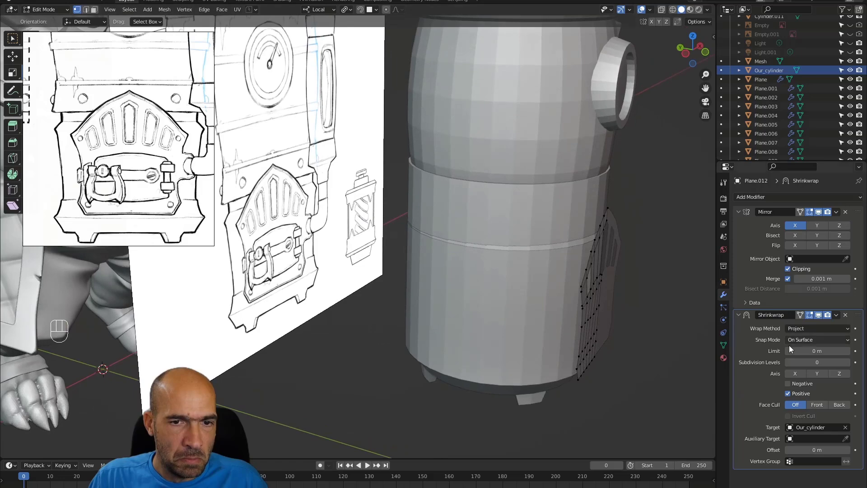
pyautogui.click(809, 384)
pyautogui.moveTo(624, 348)
pyautogui.keyDown('alt'); pyautogui.mouseDown(button='middle')
pyautogui.moveTo(544, 327)
pyautogui.moveTo(608, 324)
pyautogui.mouseUp(button='middle'); pyautogui.keyUp('alt')
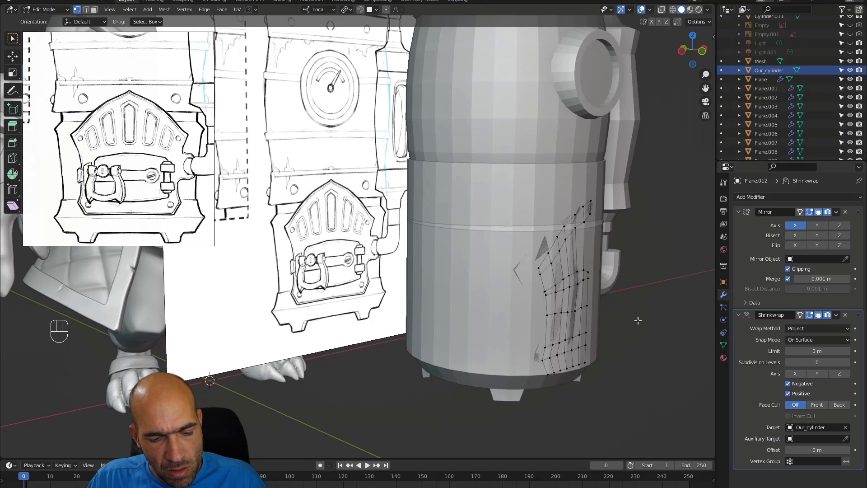
# - Return to Object Mode and apply the Shrinkwrap modifier on the door plate
pyautogui.press('Tab')
pyautogui.keyDown('alt'); pyautogui.moveTo(638, 321); pyautogui.dragTo(583, 348, button='middle'); pyautogui.keyUp('alt')
pyautogui.click(836, 315)
pyautogui.click(774, 324)
# - Move the helper cylinder about -1.55 m along its local Z, clear of the boiler
pyautogui.keyDown('alt'); pyautogui.keyDown('shift'); pyautogui.moveTo(542, 202); pyautogui.dragTo(555, 193, button='middle'); pyautogui.keyUp('shift'); pyautogui.keyUp('alt')
pyautogui.click(554, 206)
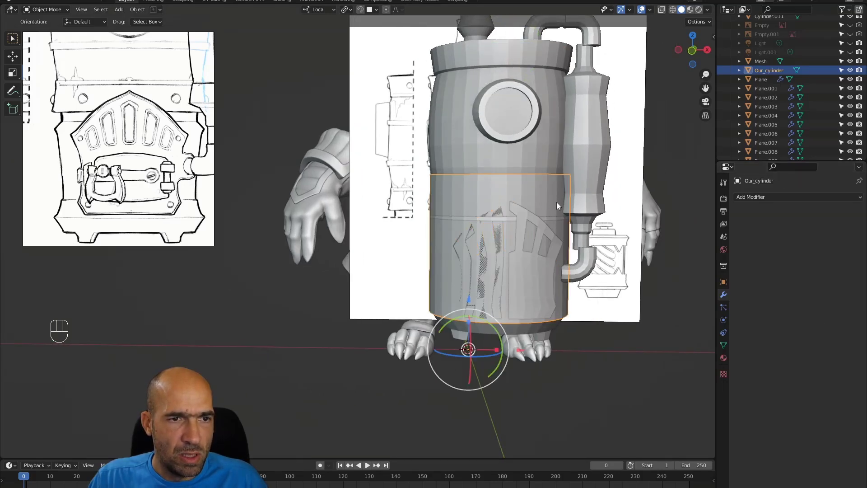
pyautogui.moveTo(467, 300); pyautogui.dragTo(500, 4)
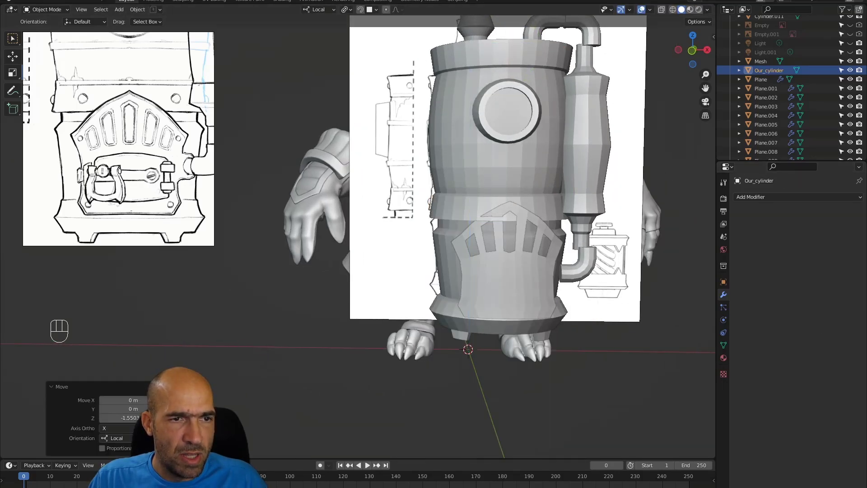
# - Shift the boiler body about 0.015 m along its local X behind the door plate and apply all its transforms
pyautogui.keyDown('alt'); pyautogui.moveTo(628, 202); pyautogui.dragTo(644, 240, button='middle'); pyautogui.keyUp('alt')
pyautogui.keyDown('alt'); pyautogui.moveTo(644, 240); pyautogui.dragTo(592, 248); pyautogui.keyUp('alt')
pyautogui.click(525, 308)
pyautogui.keyDown('alt'); pyautogui.moveTo(593, 304); pyautogui.dragTo(571, 294); pyautogui.keyUp('alt')
pyautogui.keyDown('ctrl'); pyautogui.keyDown('alt'); pyautogui.moveTo(571, 289); pyautogui.dragTo(453, 246); pyautogui.keyUp('alt'); pyautogui.keyUp('ctrl')
pyautogui.keyDown('alt'); pyautogui.moveTo(453, 246); pyautogui.dragTo(551, 199); pyautogui.keyUp('alt')
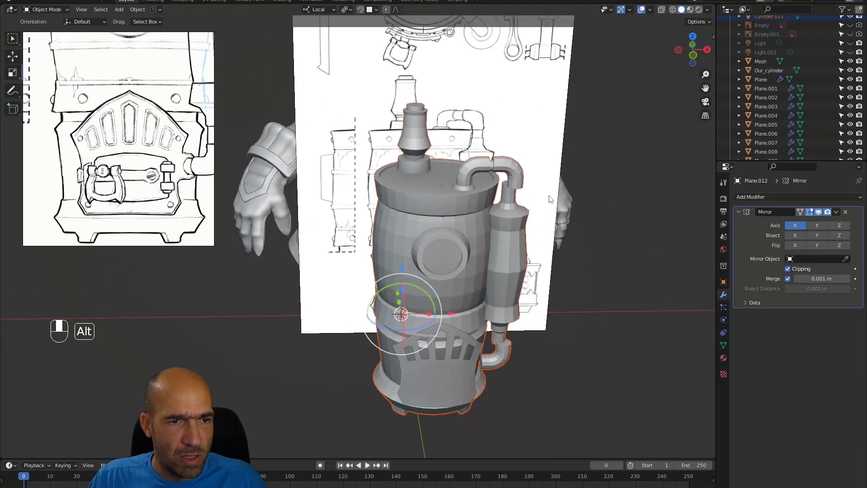
pyautogui.click(472, 235)
pyautogui.keyDown('alt'); pyautogui.moveTo(538, 267); pyautogui.dragTo(462, 205); pyautogui.keyUp('alt')
pyautogui.moveTo(455, 410); pyautogui.dragTo(460, 411)
pyautogui.keyDown('alt'); pyautogui.moveTo(460, 411); pyautogui.dragTo(568, 305); pyautogui.keyUp('alt')
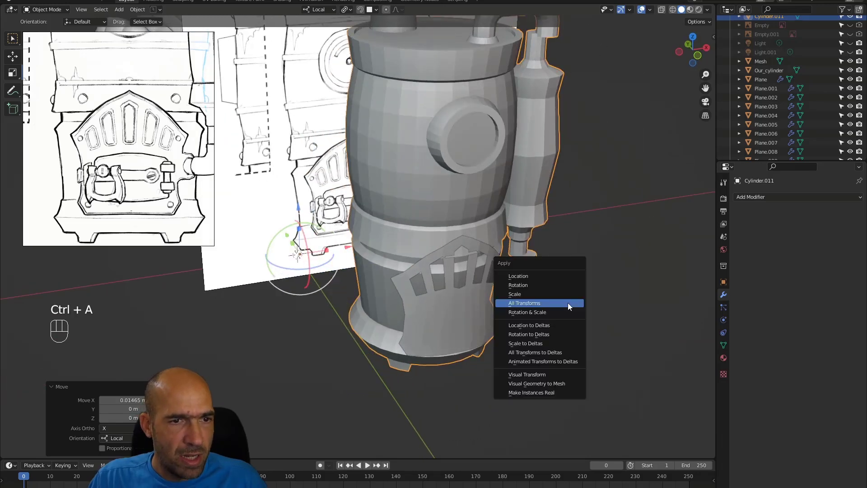
pyautogui.click(568, 303)
# - Add a Solidify modifier to the door plate with a thickness of 0.06 m
pyautogui.moveTo(533, 306)
pyautogui.keyDown('alt'); pyautogui.mouseDown()
pyautogui.moveTo(516, 322)
pyautogui.moveTo(526, 302)
pyautogui.mouseUp(); pyautogui.keyUp('alt')
pyautogui.scroll(4, 526, 302)
pyautogui.keyDown('alt'); pyautogui.moveTo(528, 269); pyautogui.dragTo(623, 263); pyautogui.keyUp('alt')
pyautogui.click(562, 319)
pyautogui.click(771, 199)
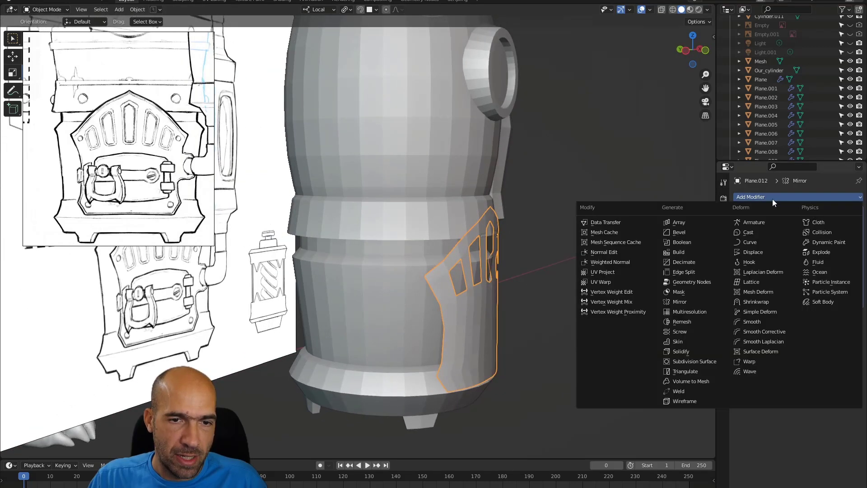
pyautogui.click(697, 348)
pyautogui.keyDown('alt'); pyautogui.moveTo(697, 348); pyautogui.dragTo(665, 278); pyautogui.keyUp('alt')
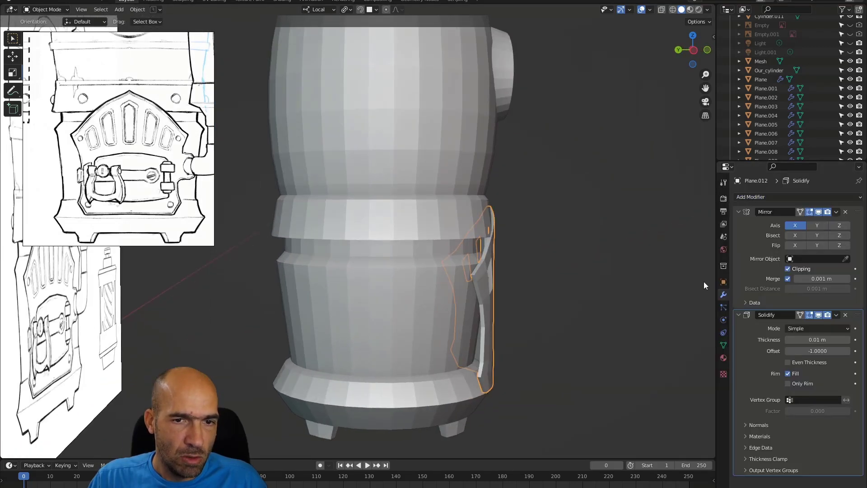
pyautogui.moveTo(813, 340); pyautogui.dragTo(831, 340)
pyautogui.keyDown('alt'); pyautogui.moveTo(663, 313); pyautogui.dragTo(412, 273); pyautogui.keyUp('alt')
pyautogui.moveTo(497, 258); pyautogui.dragTo(523, 252, button='middle')
pyautogui.scroll(3, 516, 235)
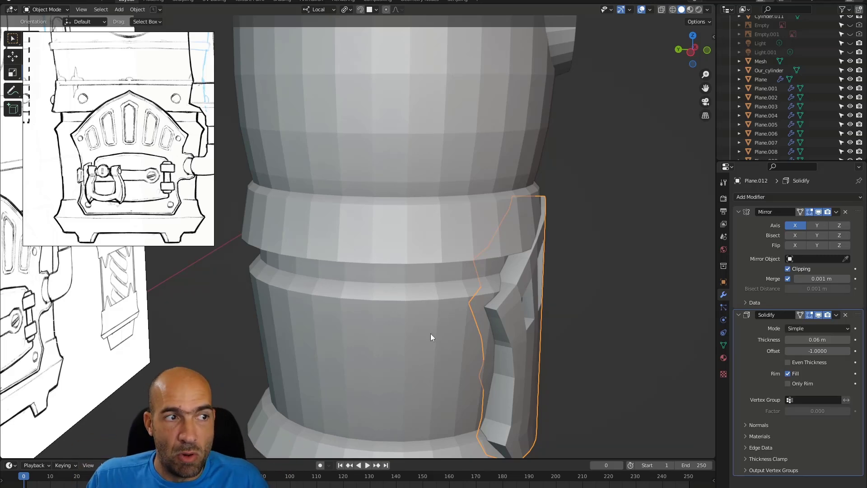
pyautogui.moveTo(549, 327)
pyautogui.keyDown('alt'); pyautogui.mouseDown(button='middle')
pyautogui.moveTo(549, 313)
pyautogui.moveTo(504, 316)
pyautogui.moveTo(560, 325)
pyautogui.mouseUp(button='middle'); pyautogui.keyUp('alt')
pyautogui.scroll(3, 550, 326)
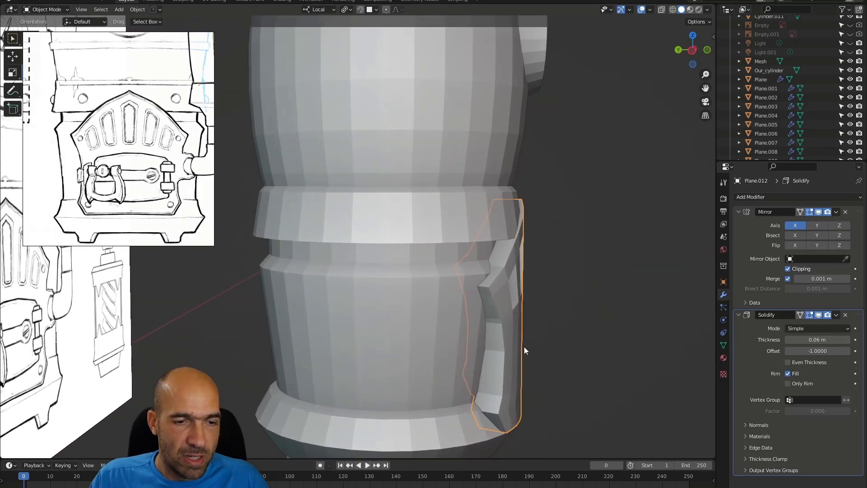
# - Sculpt the door plate with the Grab brush, pulling its lower front inward toward the boiler's body
pyautogui.moveTo(524, 346); pyautogui.dragTo(587, 354, button='middle')
pyautogui.hotkey('ctrl', 'Tab')
pyautogui.click(601, 442)
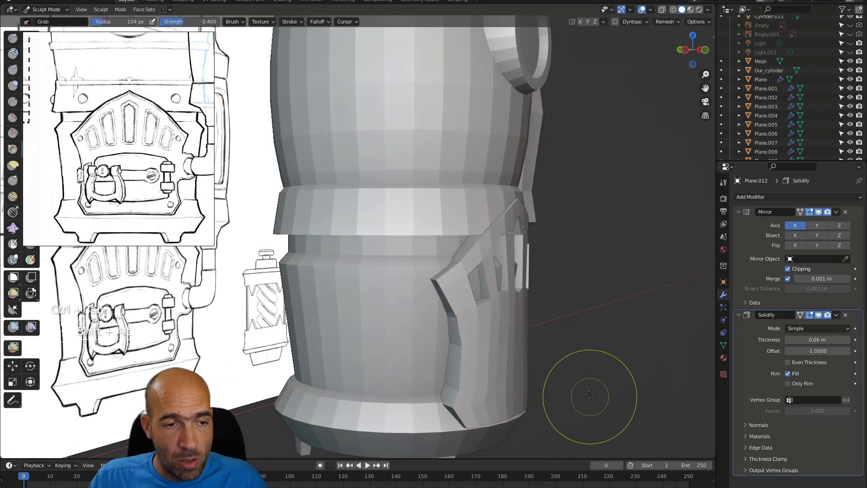
pyautogui.keyDown('shift'); pyautogui.moveTo(587, 399); pyautogui.dragTo(587, 352, button='middle'); pyautogui.keyUp('shift')
pyautogui.press('g')
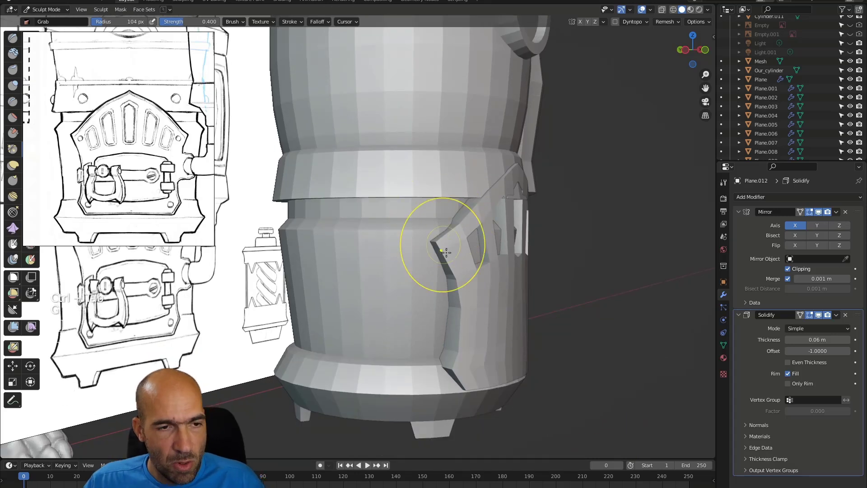
pyautogui.keyDown('alt'); pyautogui.moveTo(437, 248); pyautogui.dragTo(563, 332, button='middle'); pyautogui.keyUp('alt')
pyautogui.moveTo(519, 339); pyautogui.dragTo(509, 340)
pyautogui.moveTo(521, 308); pyautogui.dragTo(511, 305)
pyautogui.moveTo(518, 313); pyautogui.dragTo(513, 313)
pyautogui.keyDown('ctrl'); pyautogui.keyDown('alt'); pyautogui.moveTo(524, 321); pyautogui.dragTo(536, 308, button='middle'); pyautogui.keyUp('alt'); pyautogui.keyUp('ctrl')
pyautogui.keyDown('alt'); pyautogui.keyDown('shift'); pyautogui.moveTo(537, 326); pyautogui.dragTo(520, 299, button='middle'); pyautogui.keyUp('shift'); pyautogui.keyUp('alt')
pyautogui.keyDown('alt'); pyautogui.moveTo(542, 343); pyautogui.dragTo(526, 335, button='middle'); pyautogui.keyUp('alt')
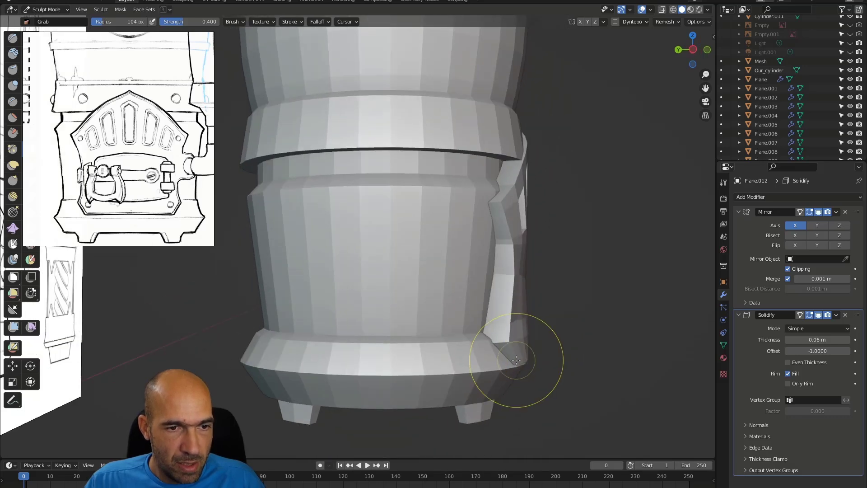
# - Refine the plate's bottom edge and middle with small Grab strokes so it hugs the boiler's base
pyautogui.scroll(1, 540, 338)
pyautogui.moveTo(537, 345); pyautogui.dragTo(537, 345)
pyautogui.moveTo(547, 345); pyautogui.dragTo(538, 345)
pyautogui.moveTo(554, 290); pyautogui.dragTo(552, 290)
pyautogui.moveTo(540, 291)
pyautogui.keyDown('alt'); pyautogui.keyDown('shift'); pyautogui.mouseDown(button='middle')
pyautogui.moveTo(555, 315)
pyautogui.moveTo(532, 339)
pyautogui.moveTo(562, 320)
pyautogui.mouseUp(button='middle'); pyautogui.keyUp('shift'); pyautogui.keyUp('alt')
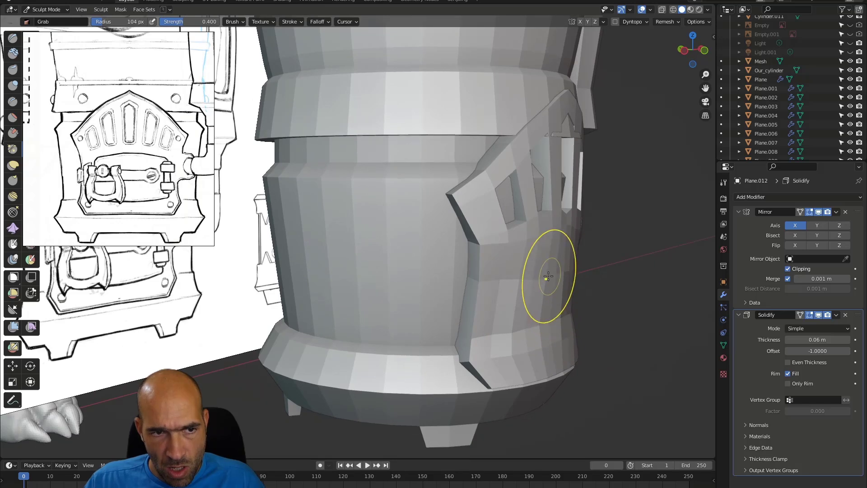
pyautogui.keyDown('alt'); pyautogui.moveTo(573, 271); pyautogui.dragTo(577, 260, button='middle'); pyautogui.keyUp('alt')
pyautogui.hotkey('shift', 't')
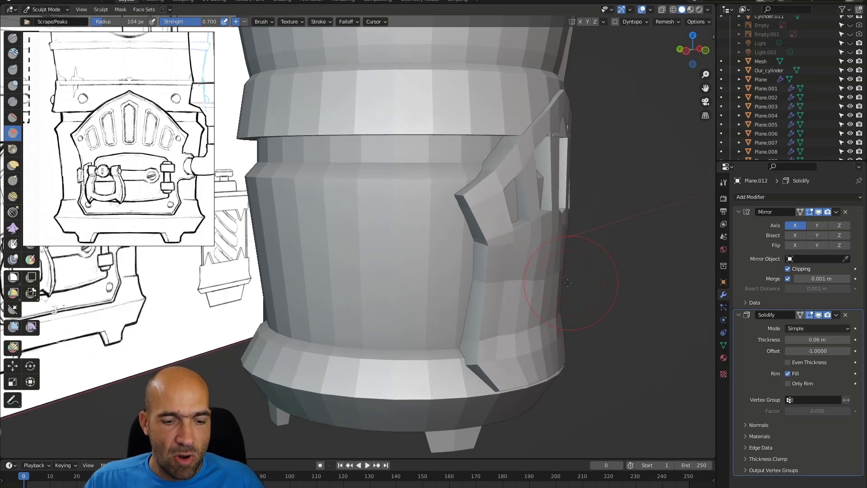
pyautogui.press('i')
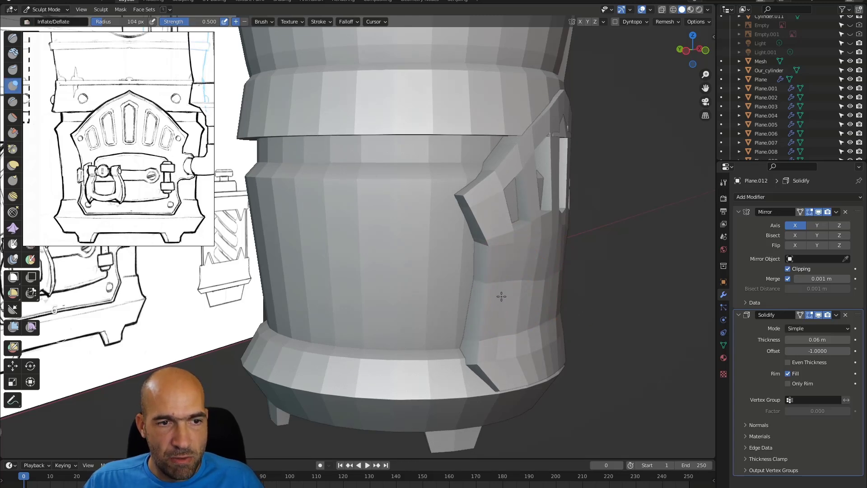
pyautogui.moveTo(500, 314); pyautogui.dragTo(511, 317, button='middle')
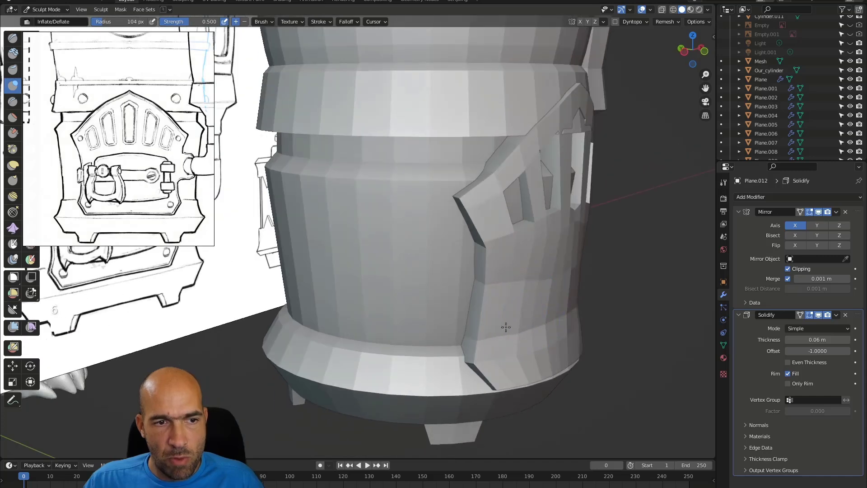
pyautogui.press('shift')
pyautogui.keyDown('shift'); pyautogui.moveTo(541, 291); pyautogui.dragTo(634, 309, button='middle'); pyautogui.keyUp('shift')
pyautogui.scroll(-2, 604, 271)
pyautogui.keyDown('ctrl'); pyautogui.keyDown('alt'); pyautogui.scroll(-3, 601, 266); pyautogui.keyUp('alt'); pyautogui.keyUp('ctrl')
# - Switch back to the Grab brush and enlarge its radius to 141 px
pyautogui.press('g')
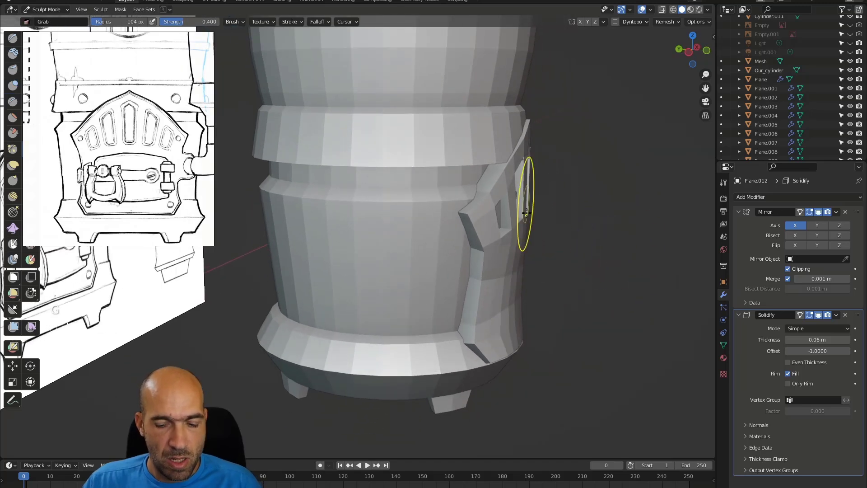
pyautogui.moveTo(535, 147); pyautogui.dragTo(519, 159, button='middle')
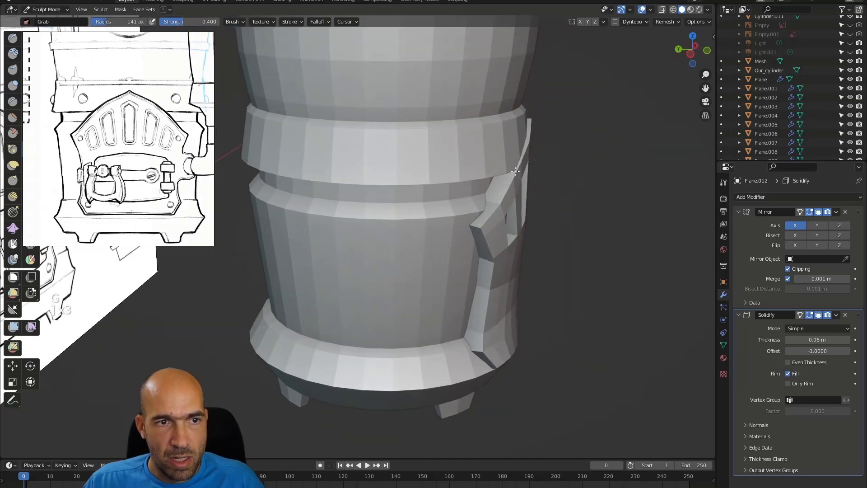
pyautogui.moveTo(504, 209); pyautogui.dragTo(565, 186, button='middle')
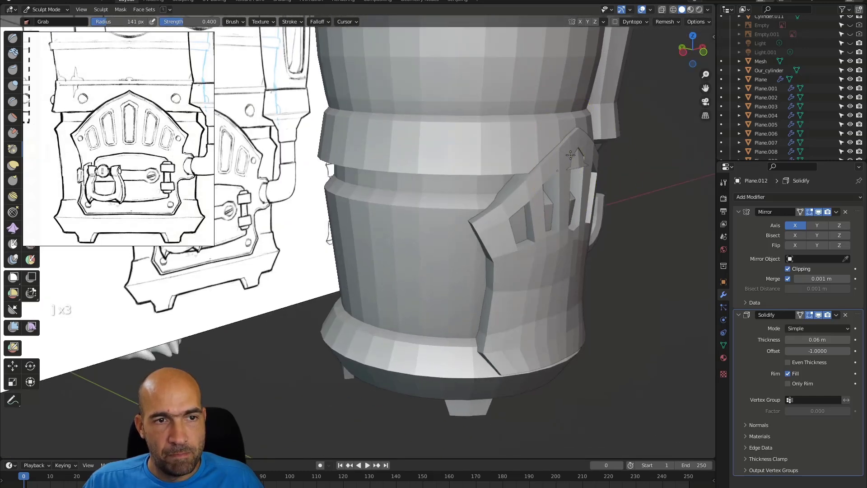
# - Examine the curved plate's fit on the boiler from several sides and compare its slots with the reference drawing
pyautogui.moveTo(573, 155); pyautogui.dragTo(429, 251, button='middle')
pyautogui.scroll(3, 454, 168)
pyautogui.scroll(-3, 454, 168)
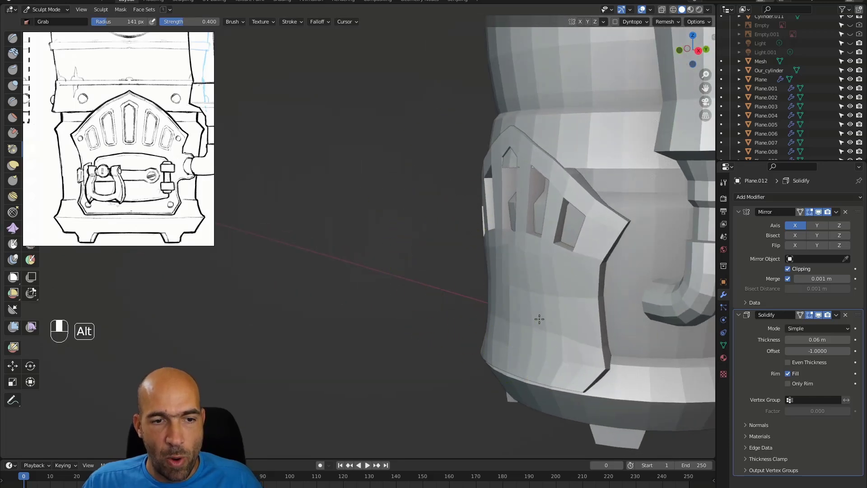
pyautogui.moveTo(507, 319); pyautogui.dragTo(609, 323, button='middle')
pyautogui.scroll(-4, 609, 322)
pyautogui.moveTo(565, 364); pyautogui.dragTo(561, 319, button='middle')
pyautogui.scroll(3, 474, 281)
pyautogui.moveTo(474, 280); pyautogui.dragTo(454, 258, button='middle')
pyautogui.scroll(4, 433, 276)
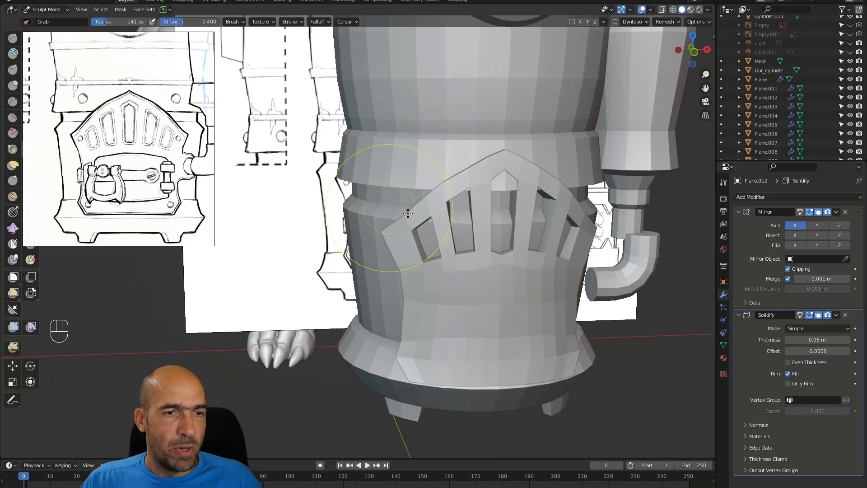
pyautogui.scroll(3, 144, 151)
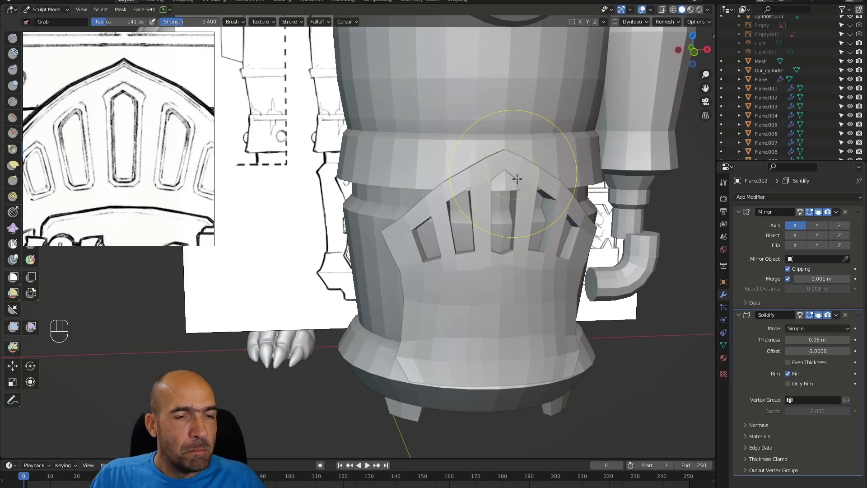
# - Select the border edges of the slots on the plate's editable half in edge mode and duplicate them in place
pyautogui.press('Tab')
pyautogui.keyDown('alt'); pyautogui.moveTo(532, 272); pyautogui.dragTo(539, 271); pyautogui.keyUp('alt')
pyautogui.keyDown('alt'); pyautogui.moveTo(539, 271); pyautogui.dragTo(557, 268, button='middle'); pyautogui.keyUp('alt')
pyautogui.keyDown('ctrl'); pyautogui.keyDown('alt'); pyautogui.moveTo(557, 267); pyautogui.dragTo(520, 216, button='middle'); pyautogui.keyUp('alt'); pyautogui.keyUp('ctrl')
pyautogui.press('2')
pyautogui.click(637, 130)
pyautogui.keyDown('alt'); pyautogui.moveTo(656, 157); pyautogui.dragTo(628, 180, button='middle'); pyautogui.keyUp('alt')
pyautogui.keyDown('shift'); pyautogui.click(618, 186); pyautogui.keyUp('shift')
pyautogui.keyDown('shift'); pyautogui.click(574, 267); pyautogui.keyUp('shift')
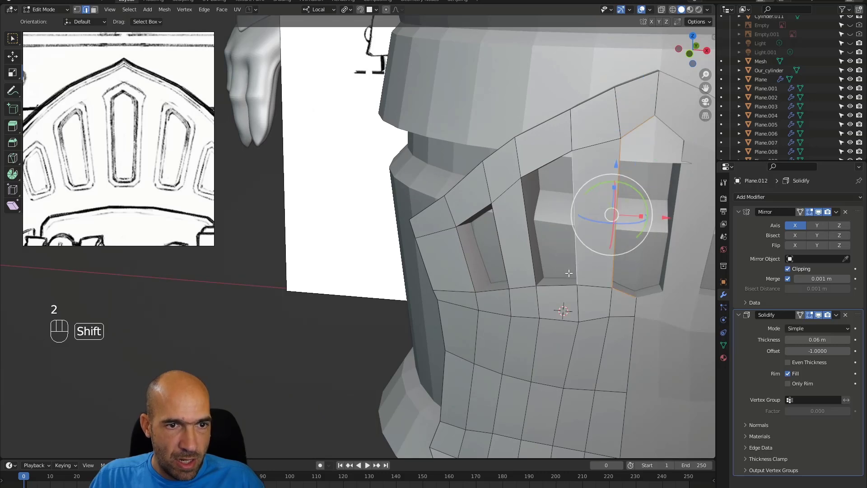
pyautogui.keyDown('shift'); pyautogui.click(559, 284); pyautogui.keyUp('shift')
pyautogui.keyDown('shift'); pyautogui.click(531, 175); pyautogui.keyUp('shift')
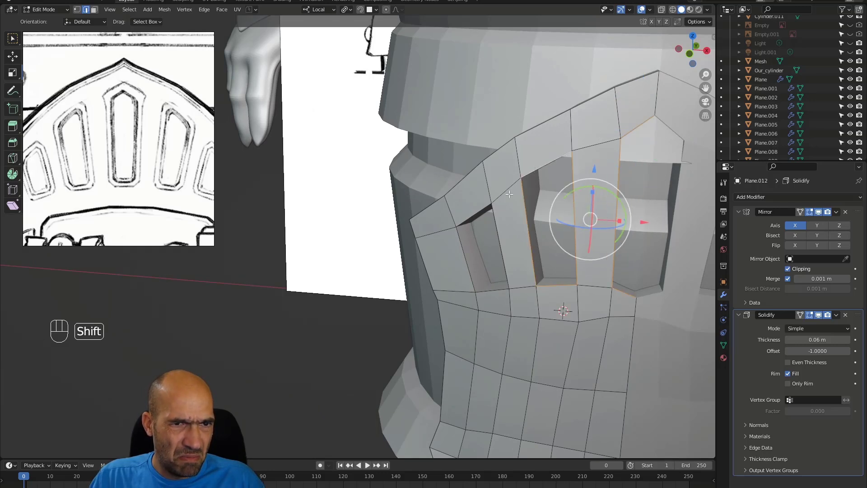
pyautogui.keyDown('shift'); pyautogui.click(493, 225); pyautogui.keyUp('shift')
pyautogui.keyDown('shift'); pyautogui.click(478, 216); pyautogui.keyUp('shift')
pyautogui.keyDown('shift'); pyautogui.click(460, 246); pyautogui.keyUp('shift')
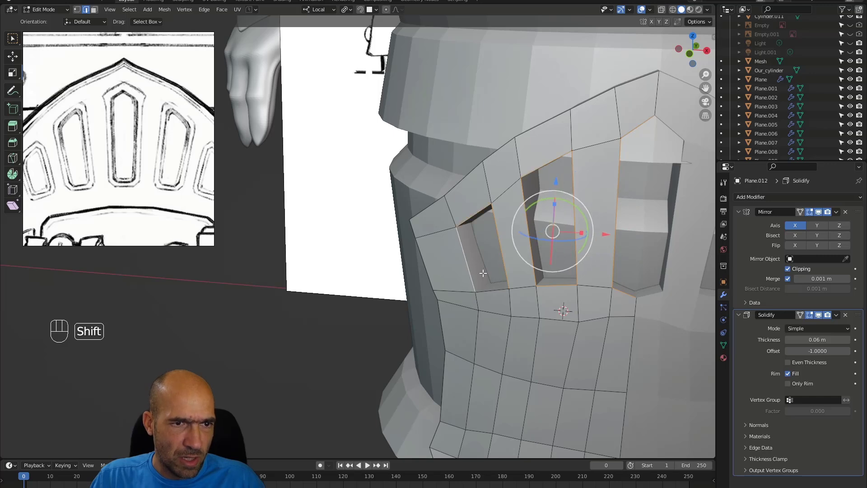
pyautogui.moveTo(565, 262); pyautogui.dragTo(593, 260, button='middle')
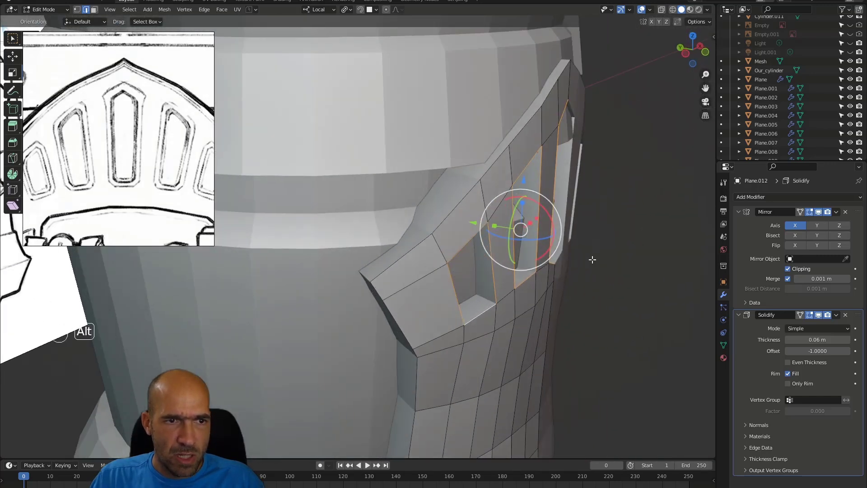
pyautogui.hotkey('shift', 'd')
pyautogui.click(530, 238)
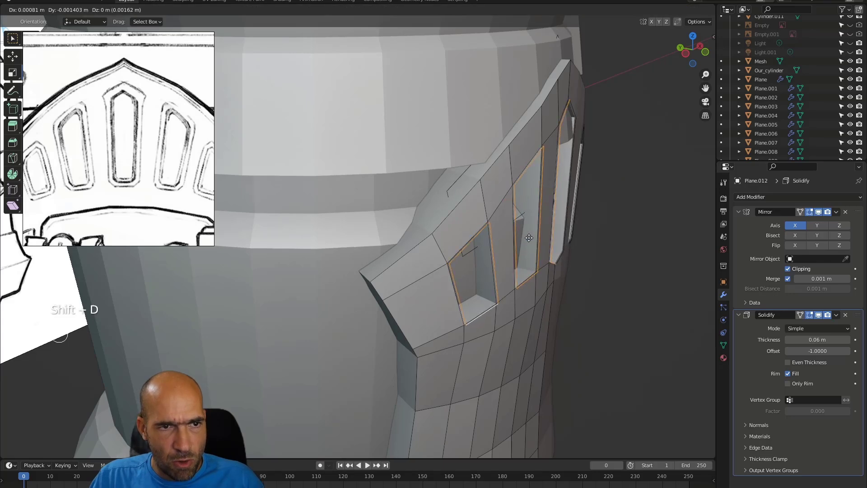
# - Try to separate the duplicated slot edges into their own object and remove the plate's Solidify modifier, undoing both
pyautogui.keyDown('alt'); pyautogui.moveTo(530, 237); pyautogui.dragTo(557, 243, button='middle'); pyautogui.keyUp('alt')
pyautogui.rightClick(556, 242)
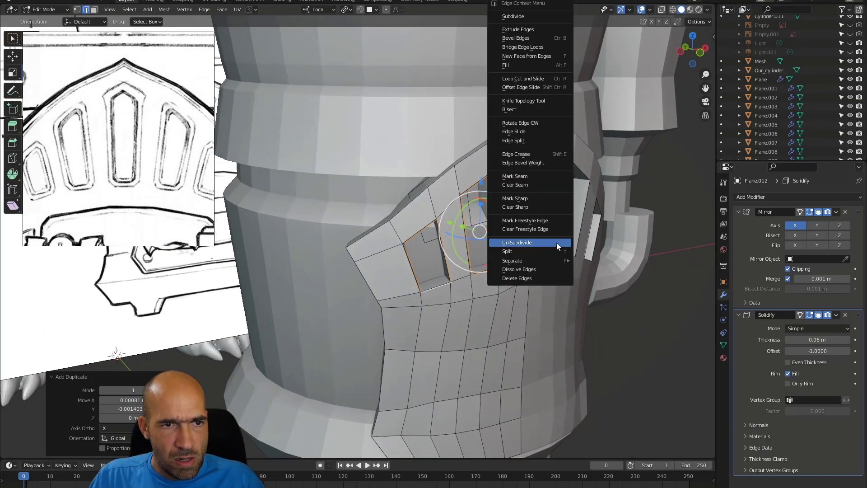
pyautogui.moveTo(554, 261)
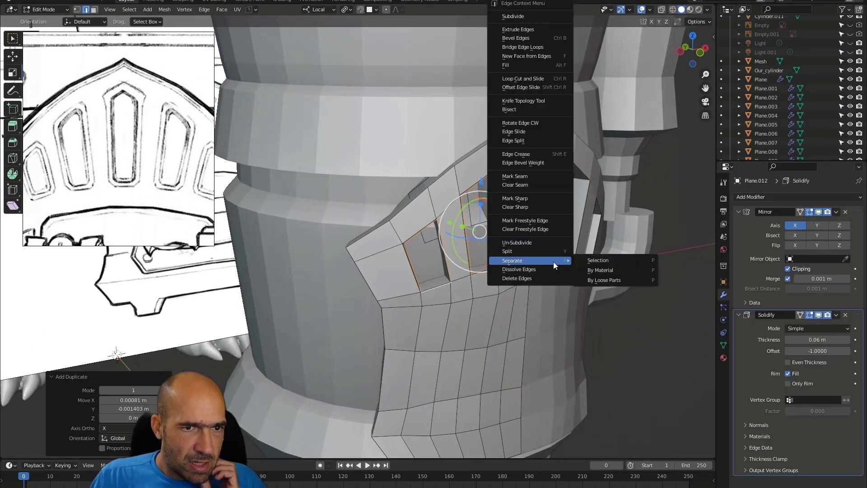
pyautogui.click(591, 256)
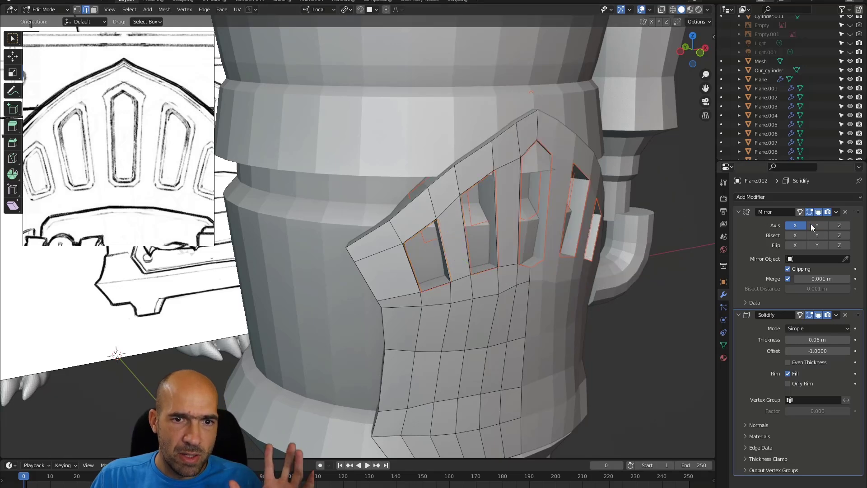
pyautogui.click(846, 315)
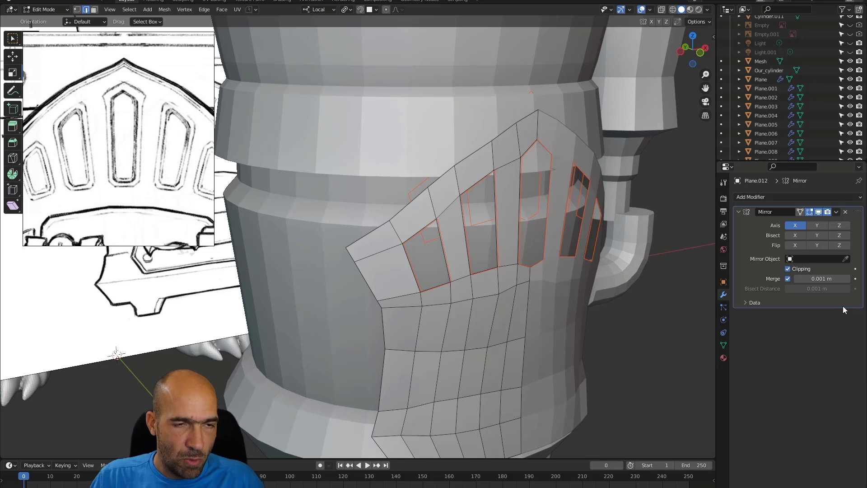
pyautogui.hotkey('ctrl', 'z')
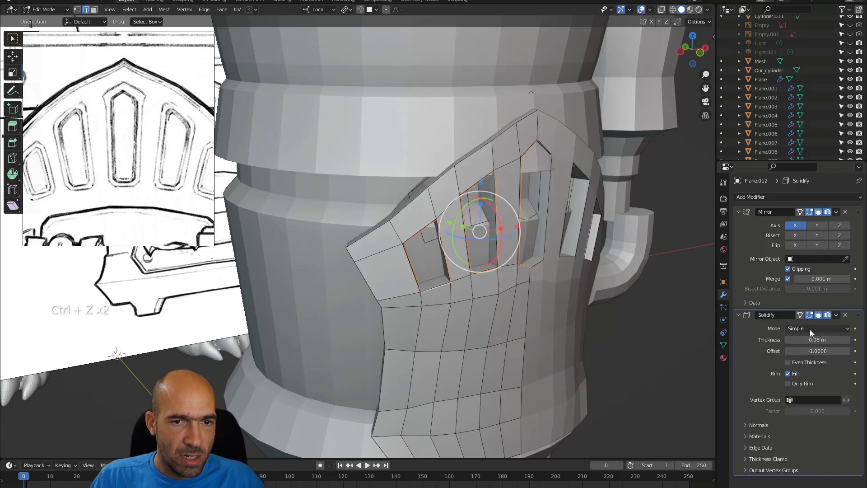
# - Select the duplicated slot edge loops on the plate's editable half and separate them into their own object
pyautogui.hotkey('ctrl', 'z')
pyautogui.keyDown('alt'); pyautogui.moveTo(470, 265); pyautogui.dragTo(541, 254); pyautogui.keyUp('alt')
pyautogui.keyDown('alt'); pyautogui.moveTo(541, 254); pyautogui.dragTo(542, 250); pyautogui.keyUp('alt')
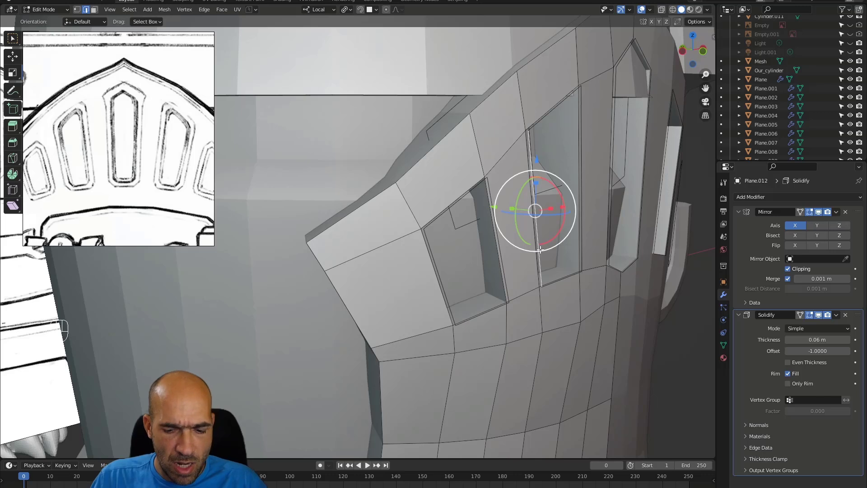
pyautogui.press('l')
pyautogui.press('l')
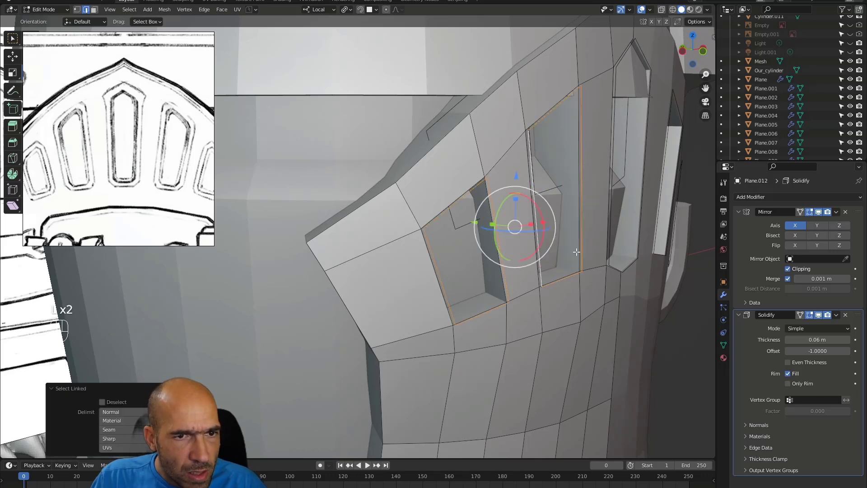
pyautogui.press('l')
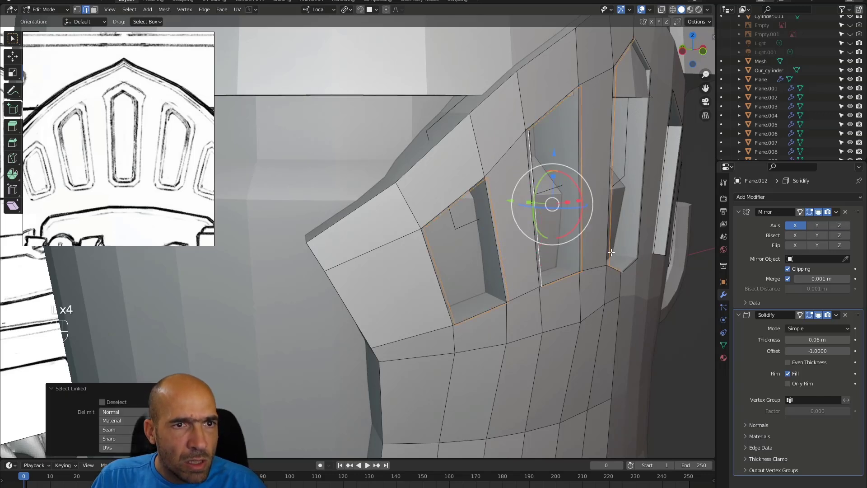
pyautogui.keyDown('alt'); pyautogui.moveTo(660, 215); pyautogui.dragTo(569, 208); pyautogui.keyUp('alt')
pyautogui.rightClick(562, 208)
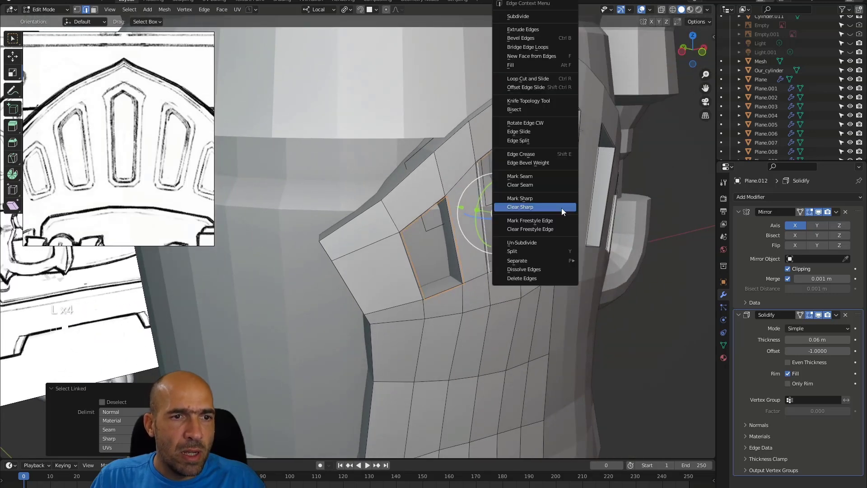
pyautogui.moveTo(549, 256)
pyautogui.click(597, 256)
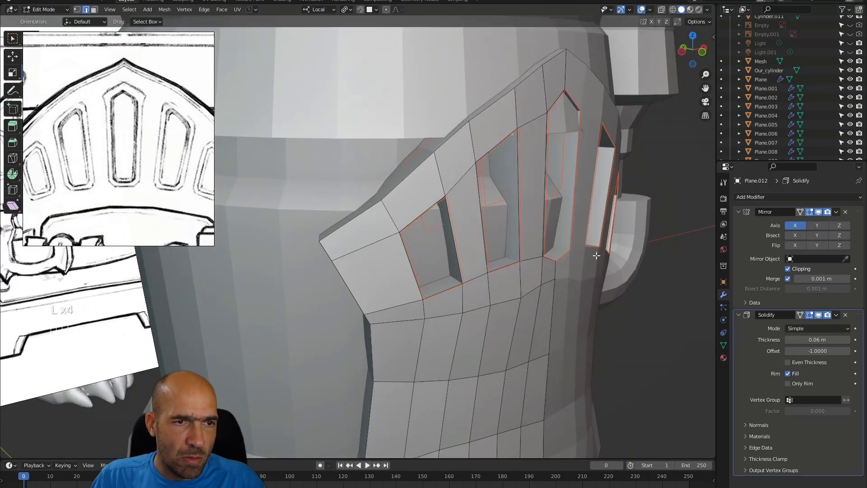
# - Switch editing to the separated slot-edge object and remove its Solidify modifier
pyautogui.keyDown('alt'); pyautogui.moveTo(617, 236); pyautogui.dragTo(607, 233); pyautogui.keyUp('alt')
pyautogui.click(521, 252)
pyautogui.hotkey('alt', 'q')
pyautogui.hotkey('alt', 'q')
pyautogui.hotkey('alt', 'q')
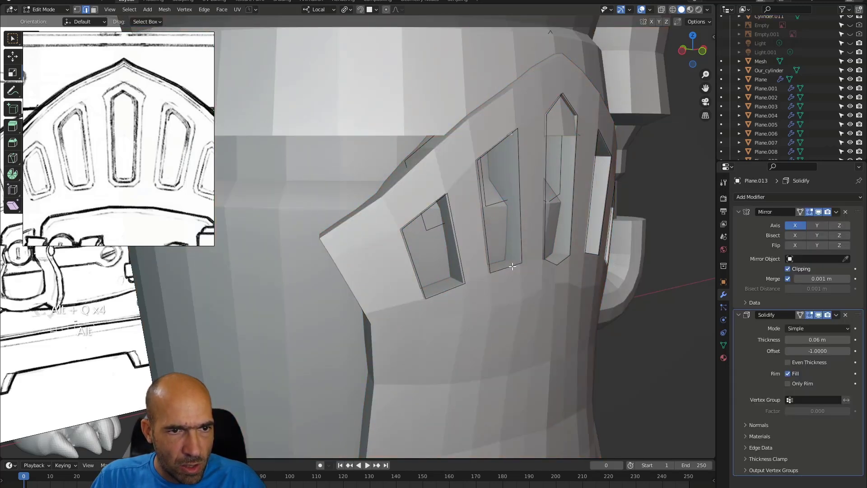
pyautogui.keyDown('alt'); pyautogui.moveTo(556, 234); pyautogui.dragTo(551, 236); pyautogui.keyUp('alt')
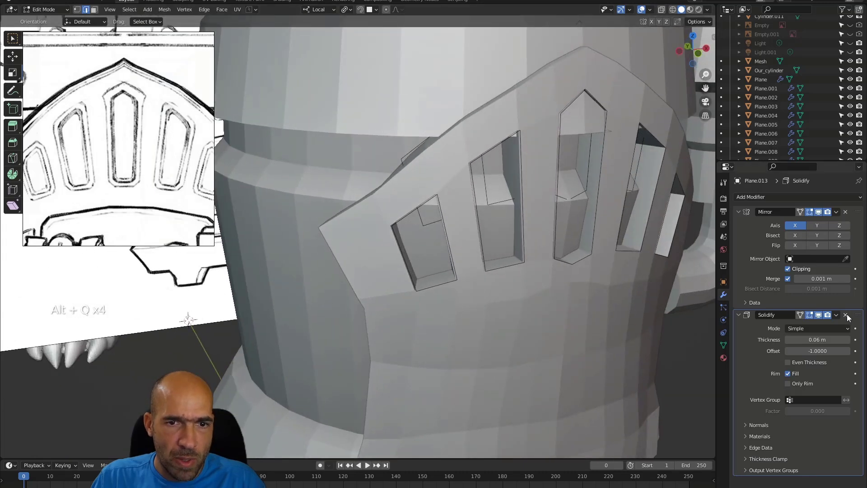
pyautogui.click(846, 315)
pyautogui.keyDown('alt'); pyautogui.keyDown('shift'); pyautogui.moveTo(597, 300); pyautogui.dragTo(537, 268); pyautogui.keyUp('shift'); pyautogui.keyUp('alt')
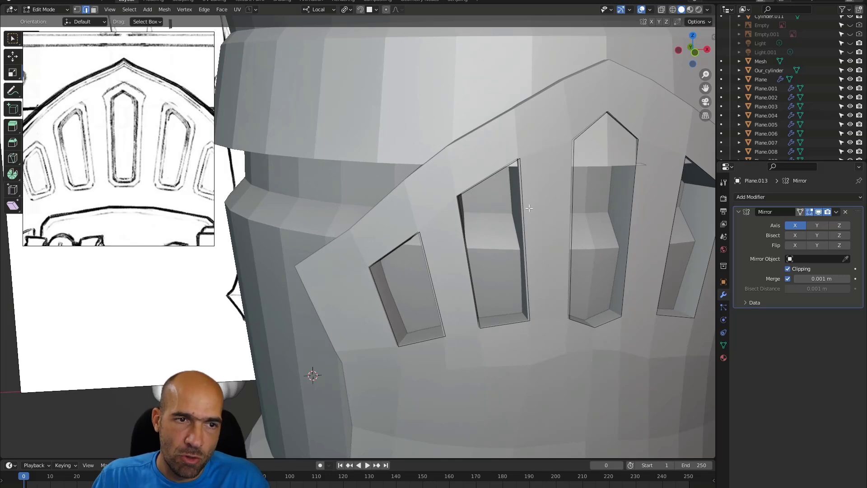
# - Extrude all the slot edges and scale them outward by about 1.14 to form flat rims around the slots
pyautogui.press('a')
pyautogui.moveTo(542, 208); pyautogui.dragTo(558, 201, button='middle')
pyautogui.press('e')
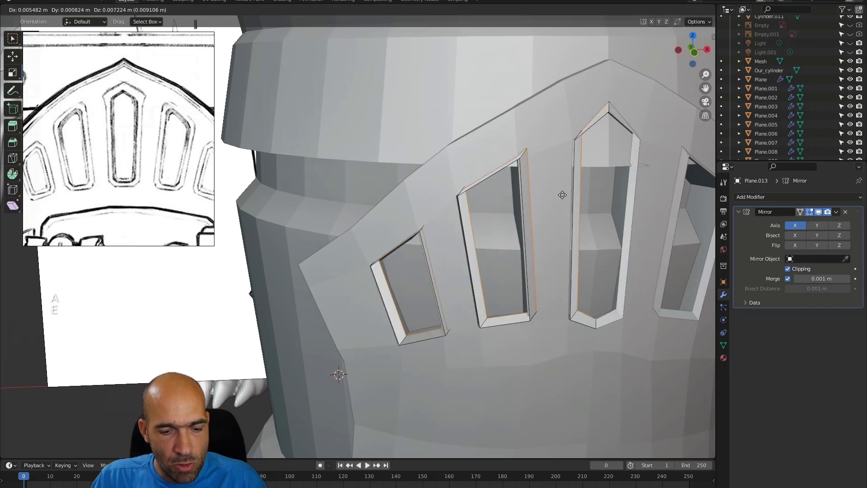
pyautogui.press('s')
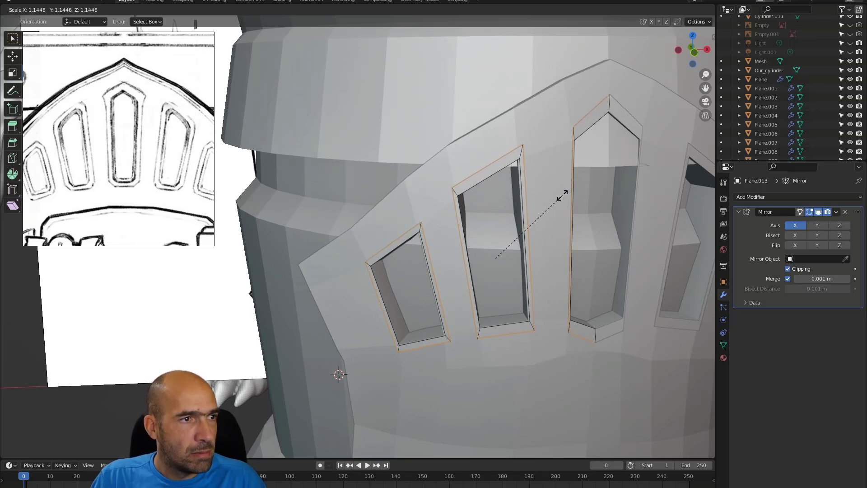
pyautogui.click(565, 195)
pyautogui.keyDown('alt'); pyautogui.moveTo(560, 197); pyautogui.dragTo(545, 188); pyautogui.keyUp('alt')
pyautogui.moveTo(547, 188)
pyautogui.keyDown('ctrl'); pyautogui.keyDown('alt'); pyautogui.mouseDown()
pyautogui.moveTo(550, 198)
pyautogui.moveTo(563, 194)
pyautogui.moveTo(552, 185)
pyautogui.moveTo(555, 171)
pyautogui.moveTo(545, 176)
pyautogui.mouseUp(); pyautogui.keyUp('alt'); pyautogui.keyUp('ctrl')
pyautogui.click(553, 172)
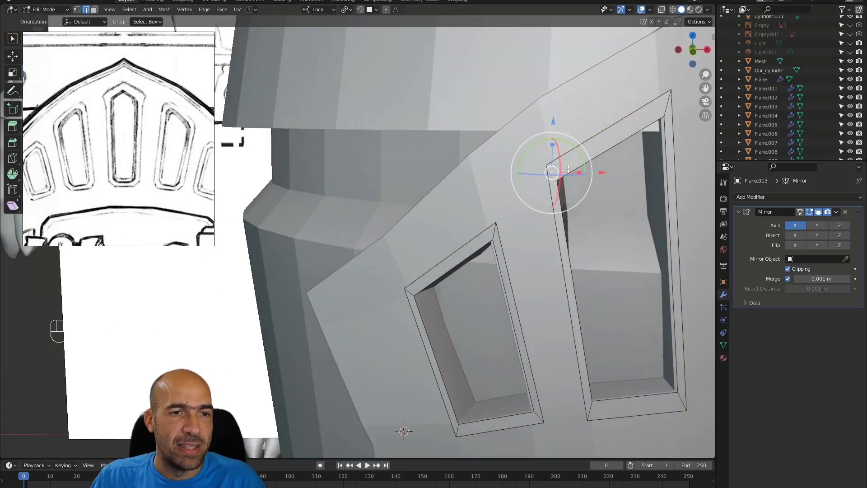
pyautogui.keyDown('ctrl'); pyautogui.click(668, 103); pyautogui.keyUp('ctrl')
pyautogui.keyDown('shift'); pyautogui.moveTo(531, 222); pyautogui.dragTo(521, 207, button='middle'); pyautogui.keyUp('shift')
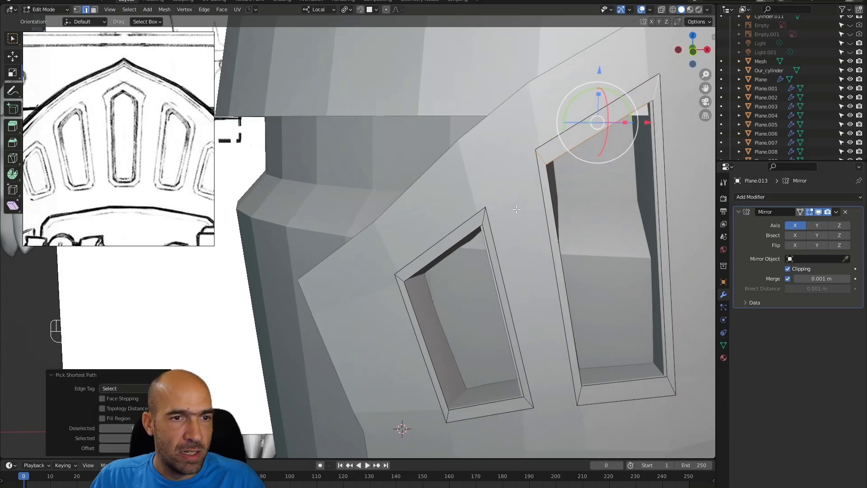
pyautogui.keyDown('ctrl'); pyautogui.click(483, 219); pyautogui.keyUp('ctrl')
pyautogui.hotkey('ctrl', 'z')
pyautogui.hotkey('ctrl', 'z')
pyautogui.keyDown('ctrl'); pyautogui.click(400, 278); pyautogui.keyUp('ctrl')
pyautogui.keyDown('ctrl'); pyautogui.keyDown('alt'); pyautogui.moveTo(451, 264); pyautogui.dragTo(475, 297, button='middle'); pyautogui.keyUp('alt'); pyautogui.keyUp('ctrl')
pyautogui.keyDown('ctrl'); pyautogui.click(475, 296); pyautogui.keyUp('ctrl')
pyautogui.click(418, 312)
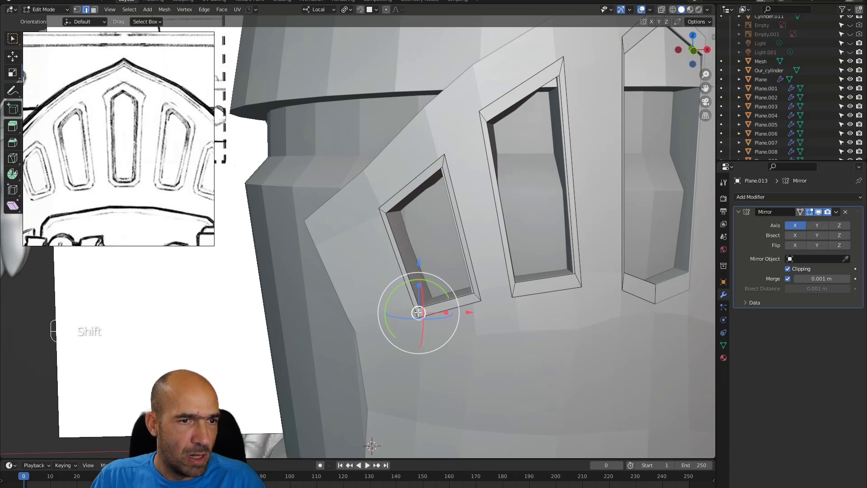
pyautogui.keyDown('alt'); pyautogui.click(418, 312); pyautogui.keyUp('alt')
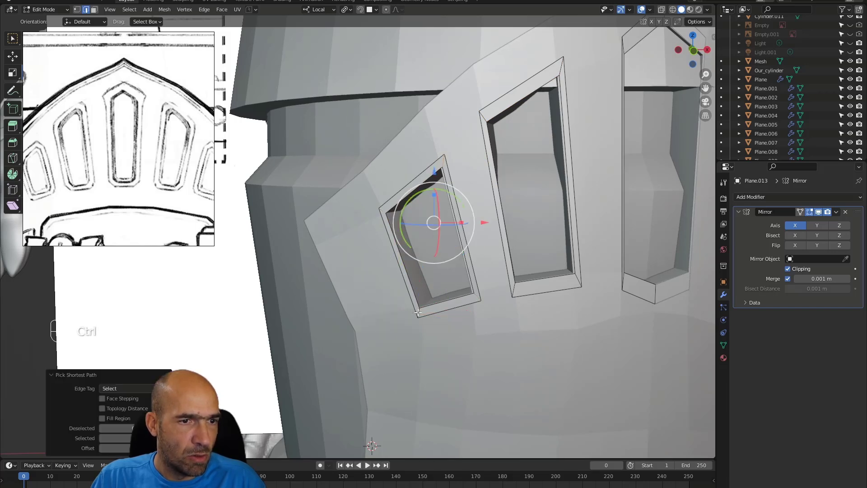
# - Bevel the corner edges of the two side slots' rims and the central rim's side corners with one segment, 0.00291 m wide
pyautogui.keyDown('alt'); pyautogui.click(513, 291); pyautogui.keyUp('alt')
pyautogui.keyDown('ctrl'); pyautogui.keyDown('shift'); pyautogui.click(480, 297); pyautogui.keyUp('shift'); pyautogui.keyUp('ctrl')
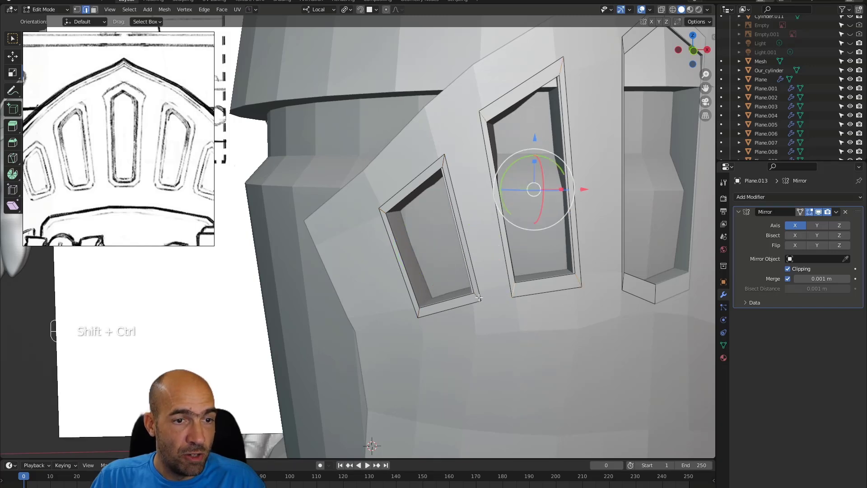
pyautogui.keyDown('ctrl'); pyautogui.keyDown('shift'); pyautogui.click(479, 299); pyautogui.keyUp('shift'); pyautogui.keyUp('ctrl')
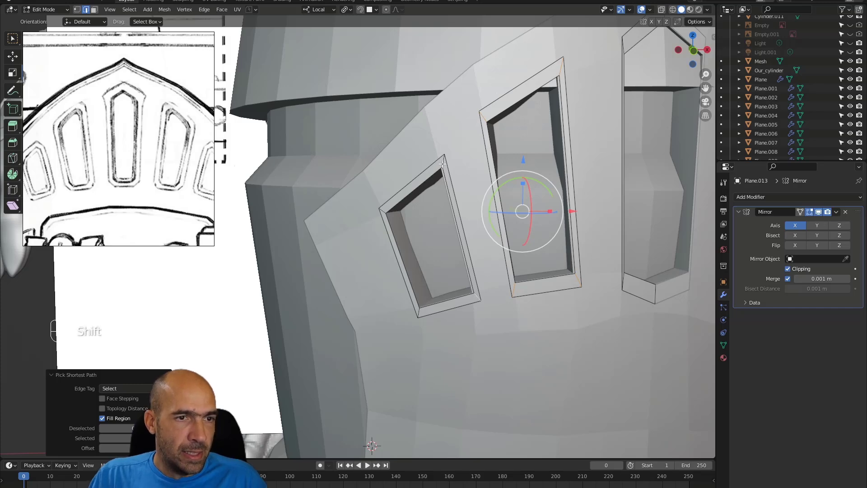
pyautogui.keyDown('shift'); pyautogui.click(405, 191); pyautogui.keyUp('shift')
pyautogui.keyDown('shift'); pyautogui.click(384, 210); pyautogui.keyUp('shift')
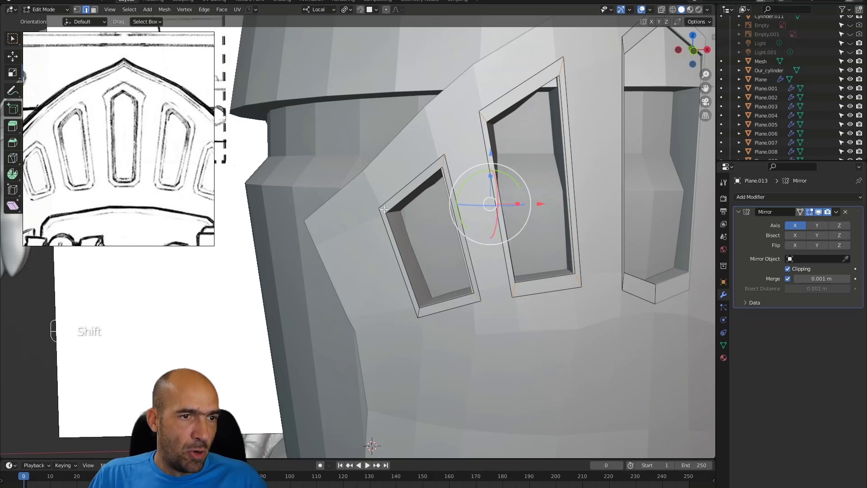
pyautogui.keyDown('shift'); pyautogui.click(419, 311); pyautogui.keyUp('shift')
pyautogui.keyDown('shift'); pyautogui.moveTo(634, 269); pyautogui.dragTo(474, 315, button='middle'); pyautogui.keyUp('shift')
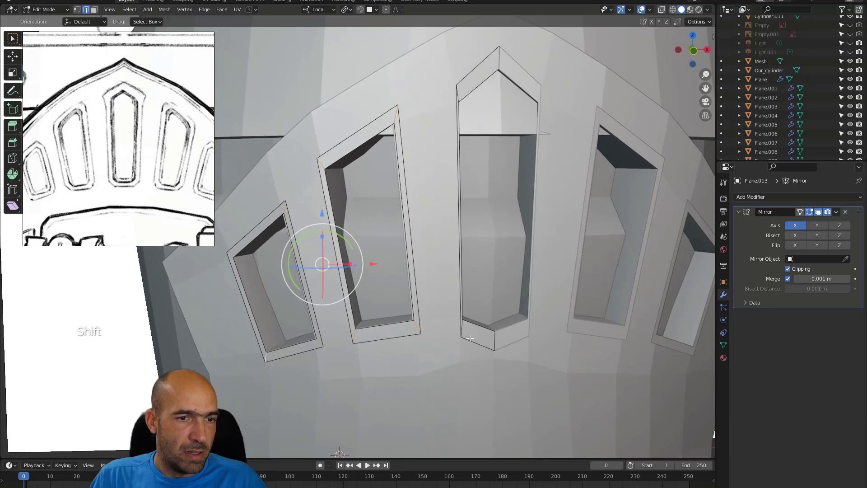
pyautogui.keyDown('shift'); pyautogui.click(497, 341); pyautogui.keyUp('shift')
pyautogui.keyDown('shift'); pyautogui.click(465, 323); pyautogui.keyUp('shift')
pyautogui.keyDown('shift'); pyautogui.click(458, 94); pyautogui.keyUp('shift')
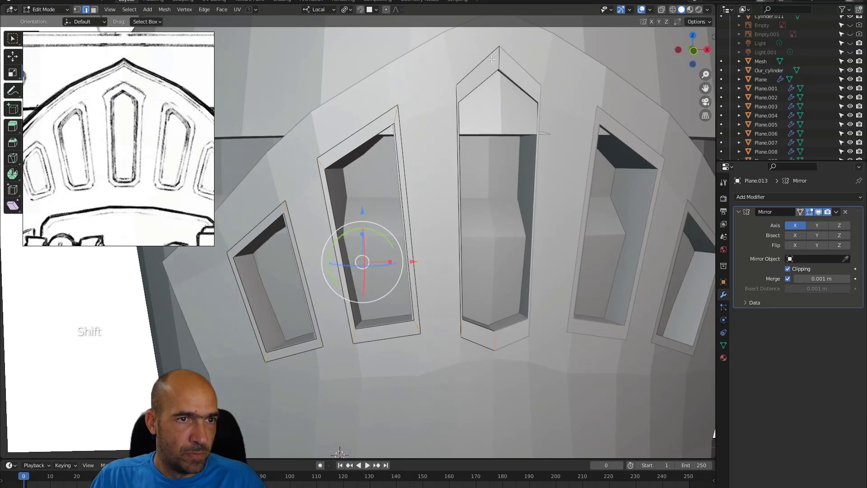
pyautogui.keyDown('shift'); pyautogui.click(499, 58); pyautogui.keyUp('shift')
pyautogui.keyDown('shift'); pyautogui.moveTo(499, 58); pyautogui.dragTo(509, 57, button='middle'); pyautogui.keyUp('shift')
pyautogui.keyDown('shift'); pyautogui.click(510, 56); pyautogui.keyUp('shift')
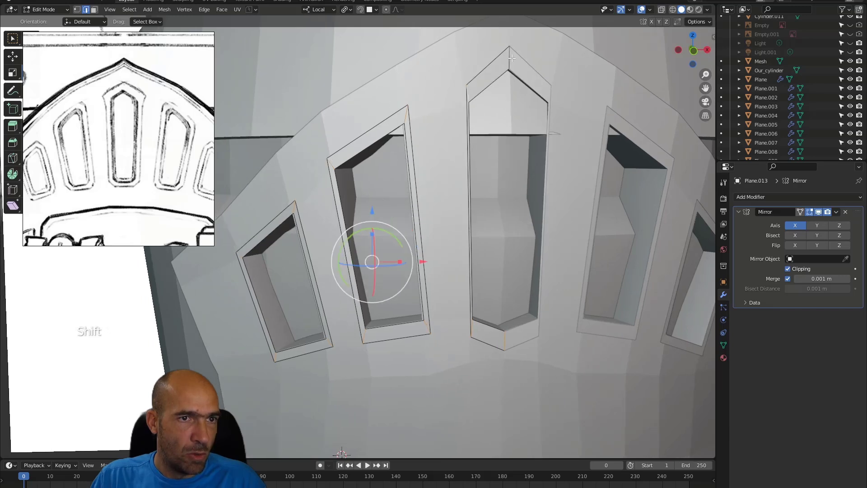
pyautogui.keyDown('shift'); pyautogui.click(501, 346); pyautogui.keyUp('shift')
pyautogui.keyDown('shift'); pyautogui.moveTo(478, 300); pyautogui.dragTo(493, 318, button='middle'); pyautogui.keyUp('shift')
pyautogui.hotkey('ctrl', 'b')
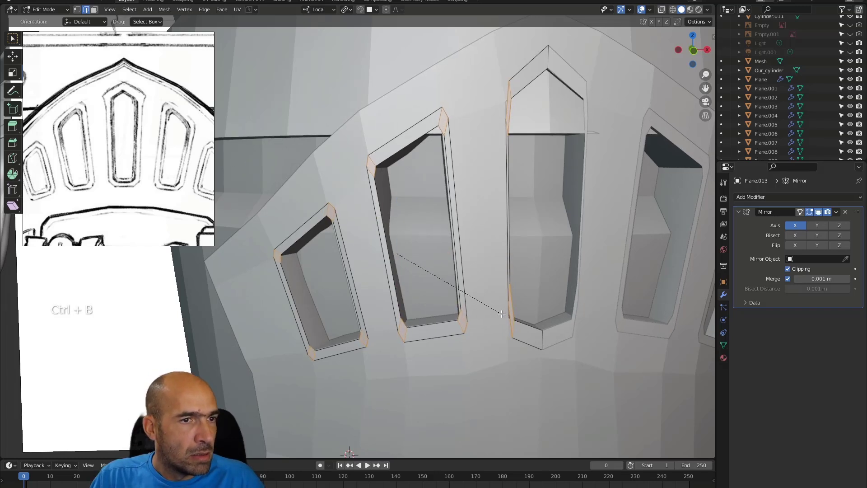
pyautogui.click(517, 231)
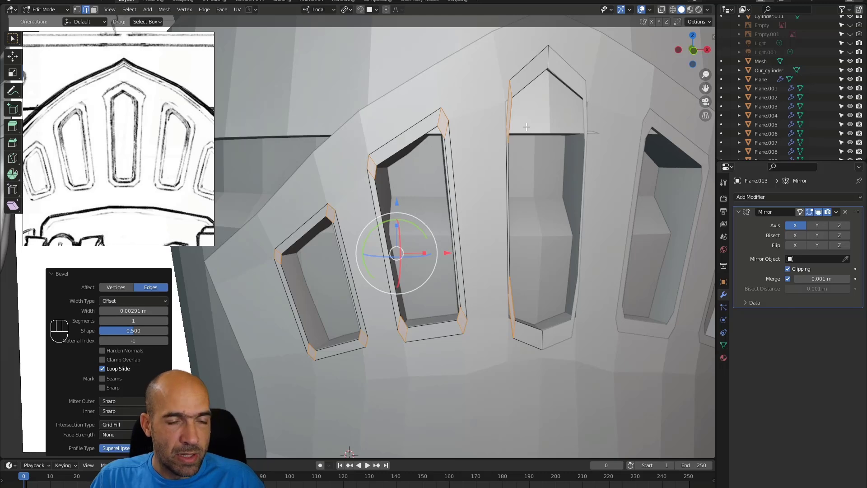
# - Reposition the inner long edges on both sides of the outermost slot's rim to even out its width
pyautogui.keyDown('alt'); pyautogui.moveTo(419, 194); pyautogui.dragTo(361, 234, button='middle'); pyautogui.keyUp('alt')
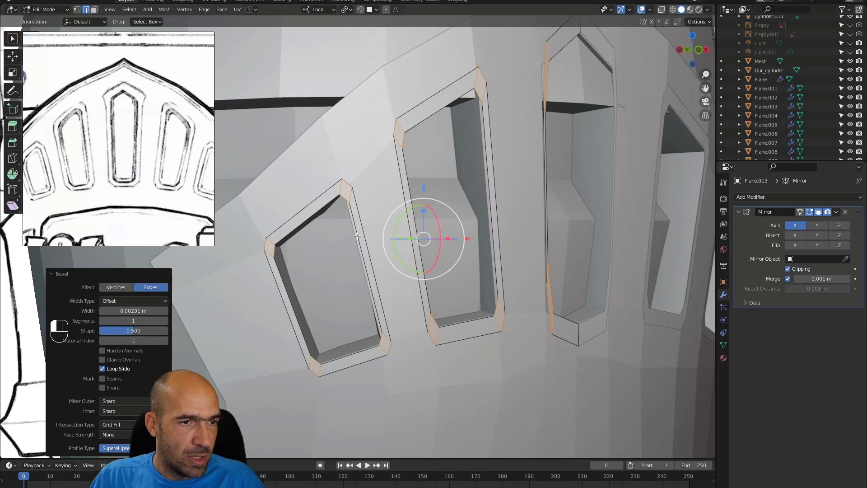
pyautogui.click(358, 236)
pyautogui.press('g')
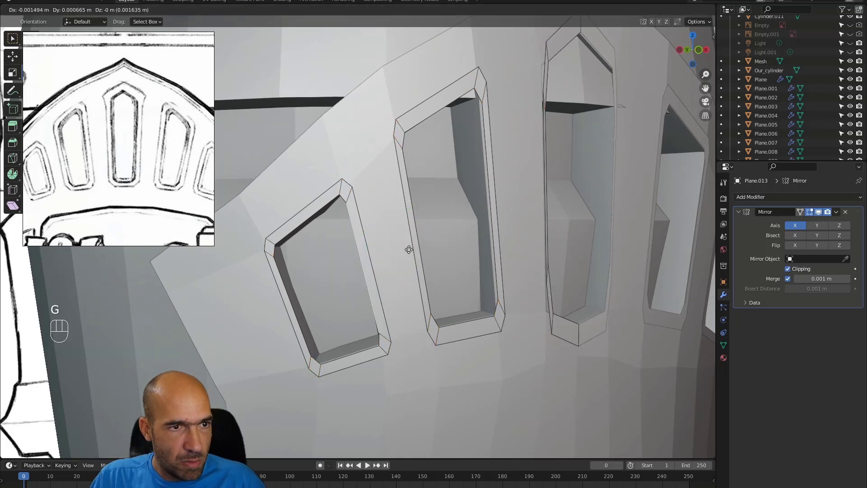
pyautogui.click(407, 250)
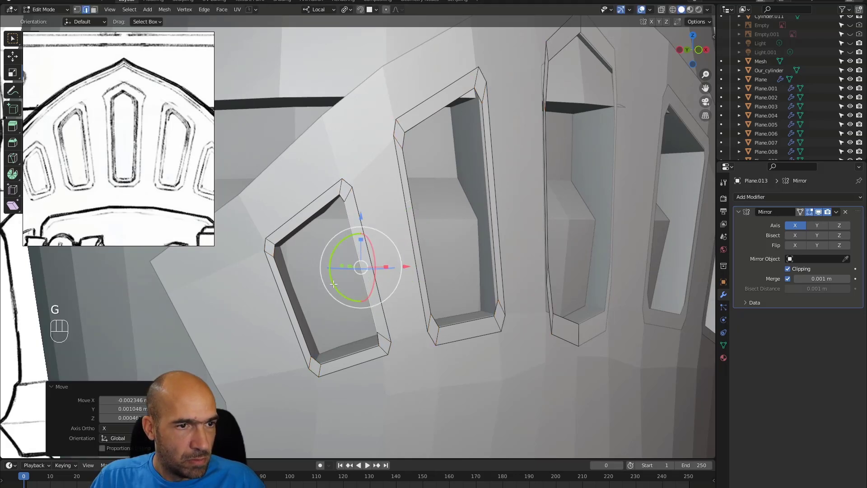
pyautogui.click(291, 304)
pyautogui.press('g')
pyautogui.click(278, 254)
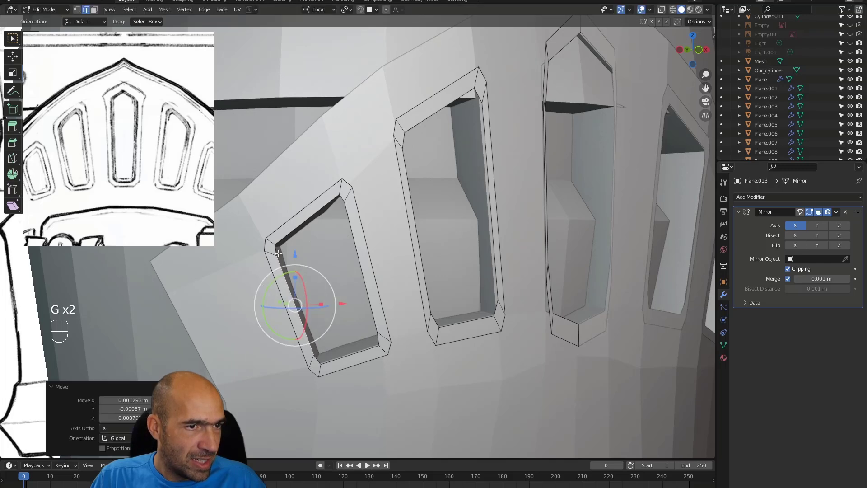
# - Adjust the inner and outer long edges on the left side of the middle slot's rim to widen that side
pyautogui.click(406, 169)
pyautogui.press('g')
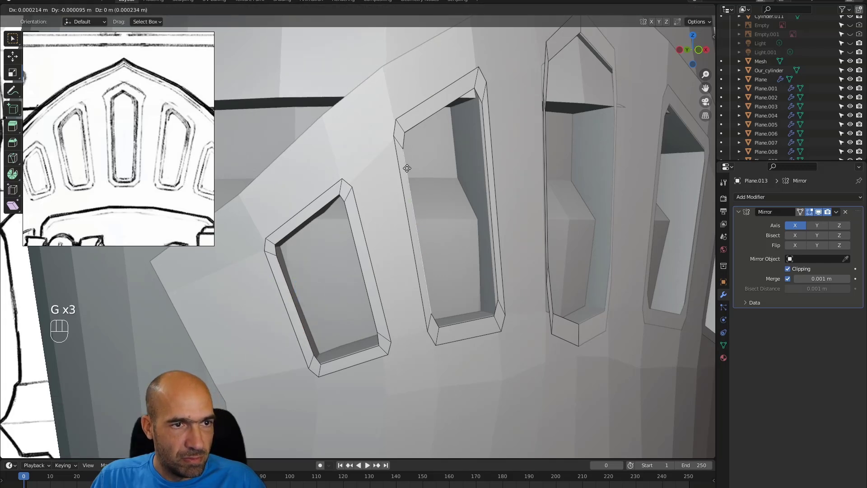
pyautogui.click(401, 171)
pyautogui.click(401, 171)
pyautogui.press('g')
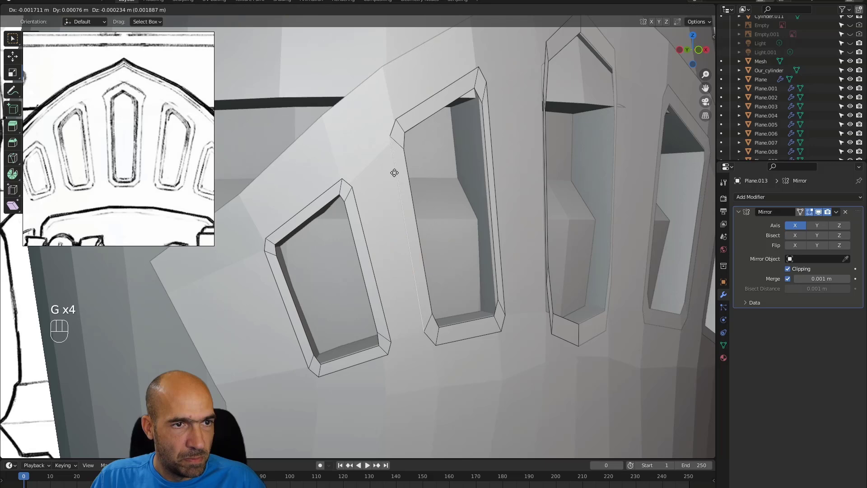
pyautogui.click(395, 173)
# - Adjust the inner and outer long edges on the right side of the middle slot's rim to widen that side
pyautogui.keyDown('alt'); pyautogui.moveTo(503, 188); pyautogui.dragTo(480, 192); pyautogui.keyUp('alt')
pyautogui.click(496, 192)
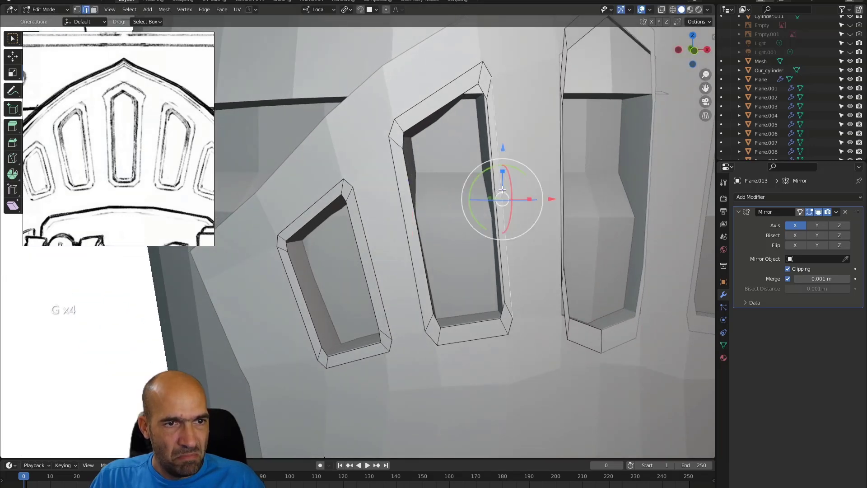
pyautogui.press('g')
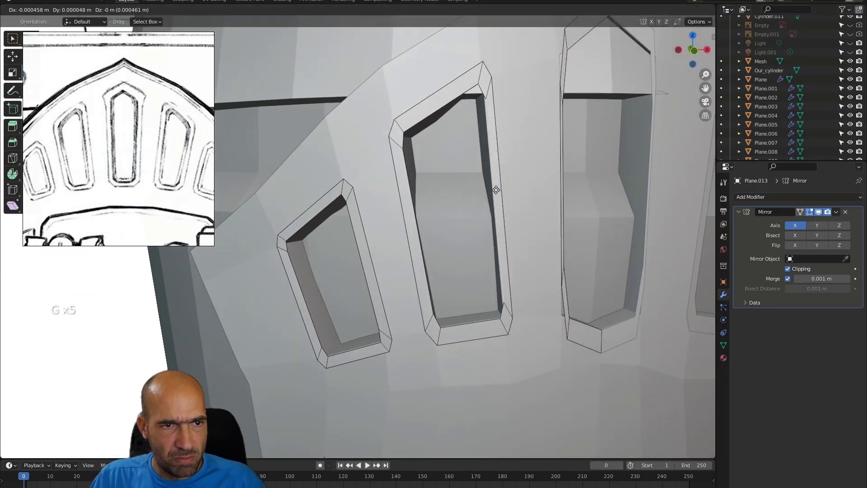
pyautogui.click(498, 185)
pyautogui.press('g')
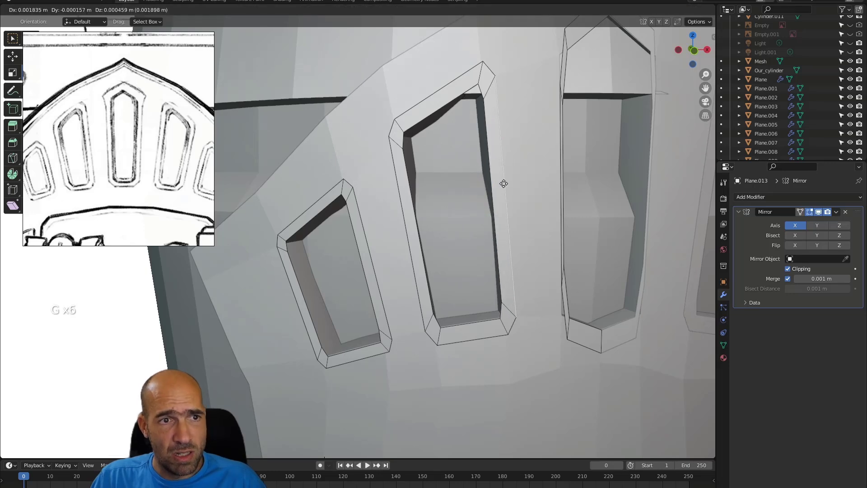
pyautogui.click(509, 185)
# - Switch to vertex mode and shift the inner and outer vertices at the peak of the middle slot's rim down and left
pyautogui.keyDown('alt'); pyautogui.moveTo(489, 74); pyautogui.dragTo(483, 84); pyautogui.keyUp('alt')
pyautogui.keyDown('alt'); pyautogui.keyDown('shift'); pyautogui.moveTo(483, 83); pyautogui.dragTo(476, 100); pyautogui.keyUp('shift'); pyautogui.keyUp('alt')
pyautogui.click(477, 100)
pyautogui.press('1')
pyautogui.click(473, 105)
pyautogui.press('g')
pyautogui.click(470, 112)
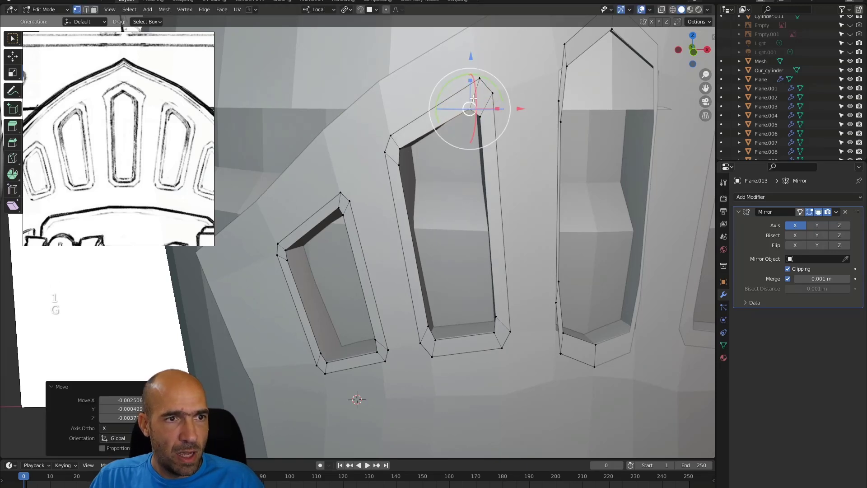
pyautogui.press('g')
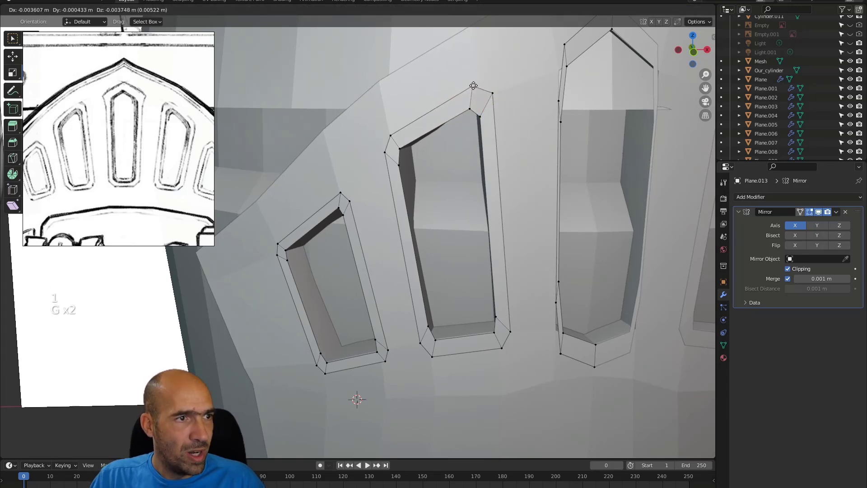
pyautogui.click(473, 85)
# - Refine the middle slot's rim by moving its upper-left outer and inner vertices and the lower-right inner corner vertex
pyautogui.click(389, 135)
pyautogui.press('g')
pyautogui.click(393, 130)
pyautogui.press('g')
pyautogui.click(406, 158)
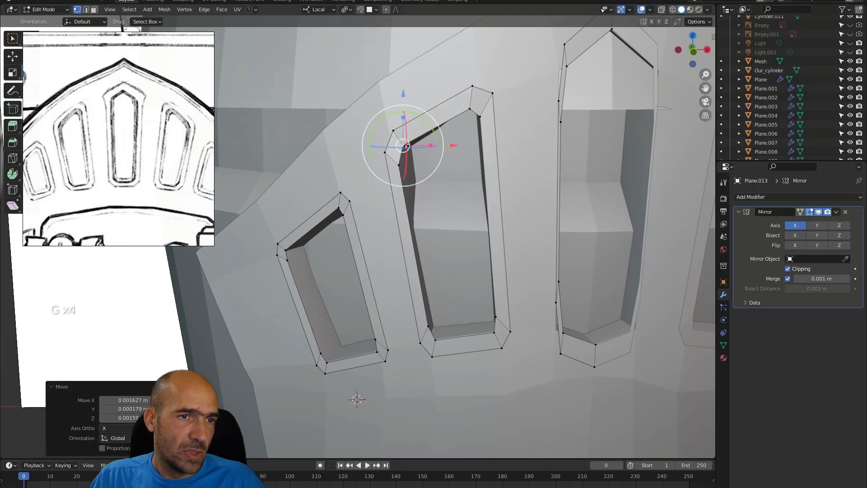
pyautogui.press('g')
pyautogui.click(491, 332)
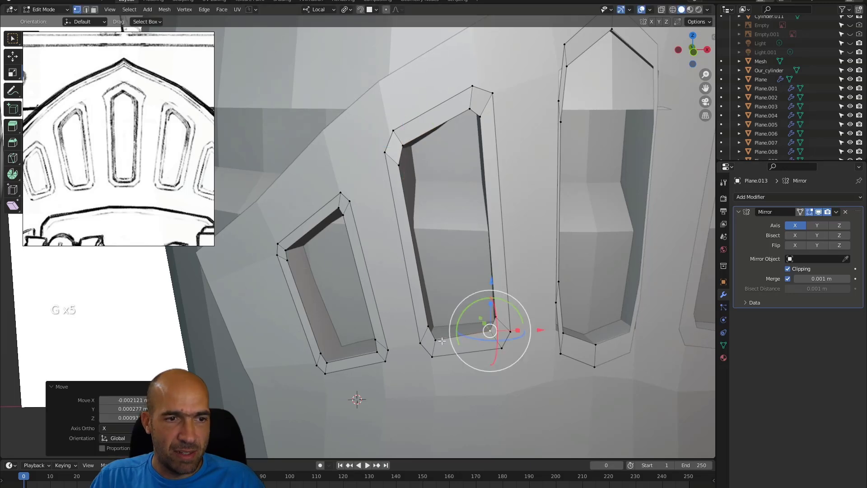
# - Nudge the middle slot rim's lower-left inner vertex and move the central slot rim's lower-left outer and inner vertices closer to its corner
pyautogui.press('g')
pyautogui.click(488, 332)
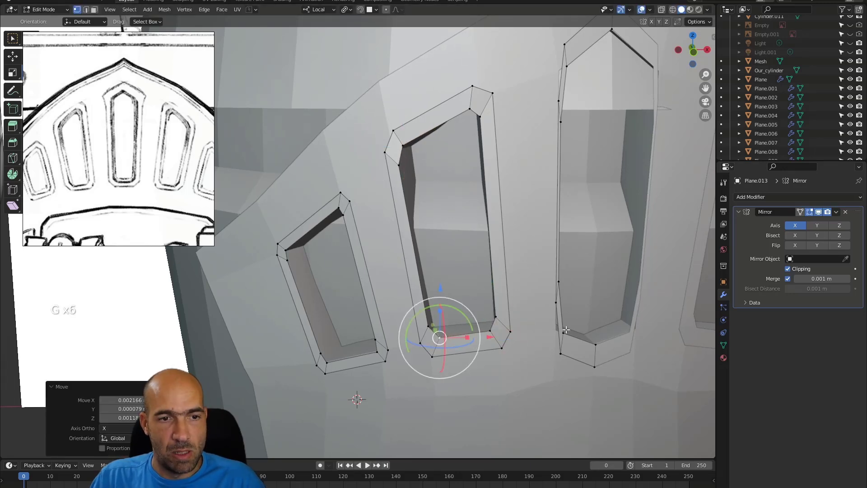
pyautogui.keyDown('alt'); pyautogui.moveTo(578, 309); pyautogui.dragTo(567, 280); pyautogui.keyUp('alt')
pyautogui.moveTo(543, 318); pyautogui.dragTo(543, 318)
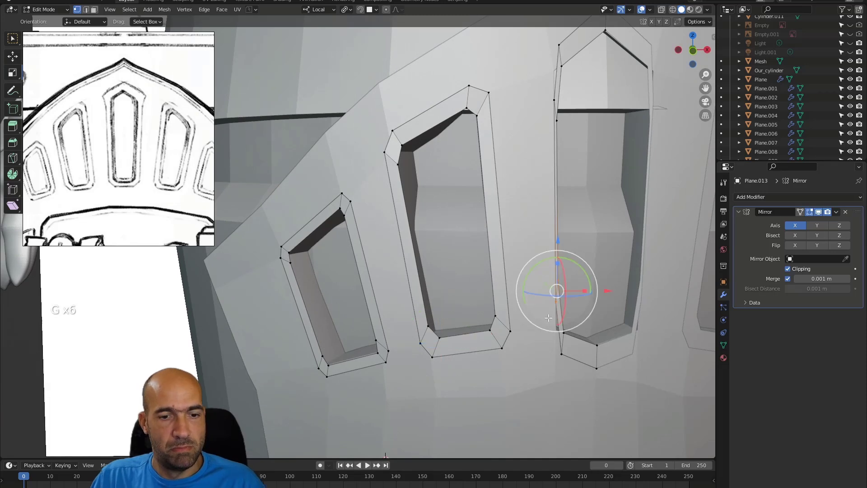
pyautogui.press('g')
pyautogui.click(546, 355)
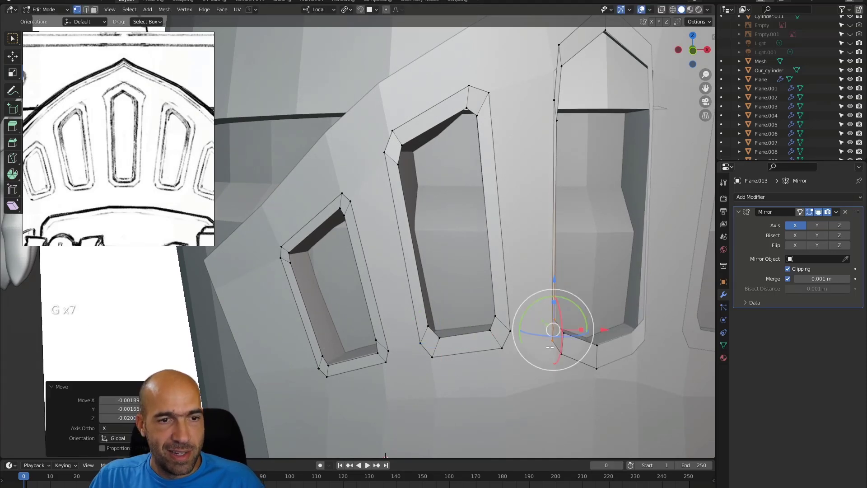
pyautogui.press('g')
pyautogui.click(559, 319)
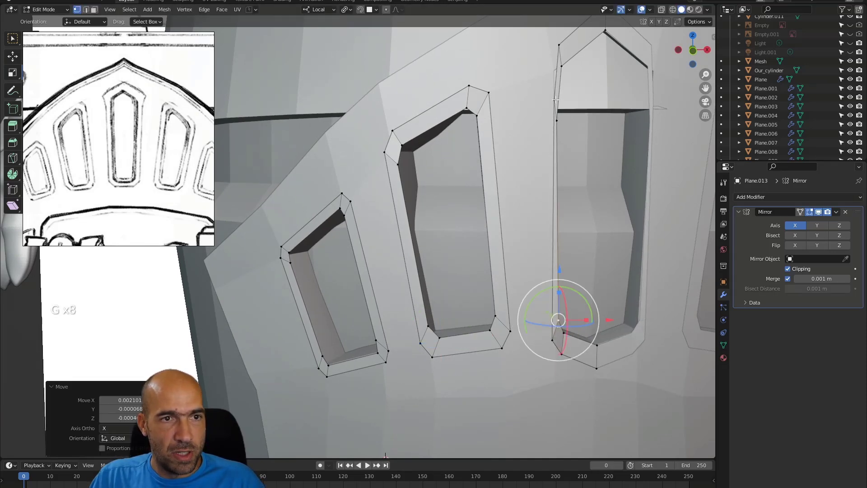
# - Move the outer vertices at the upper and lower ends of the central rim's left side outward to widen it
pyautogui.click(557, 100)
pyautogui.press('g')
pyautogui.click(541, 119)
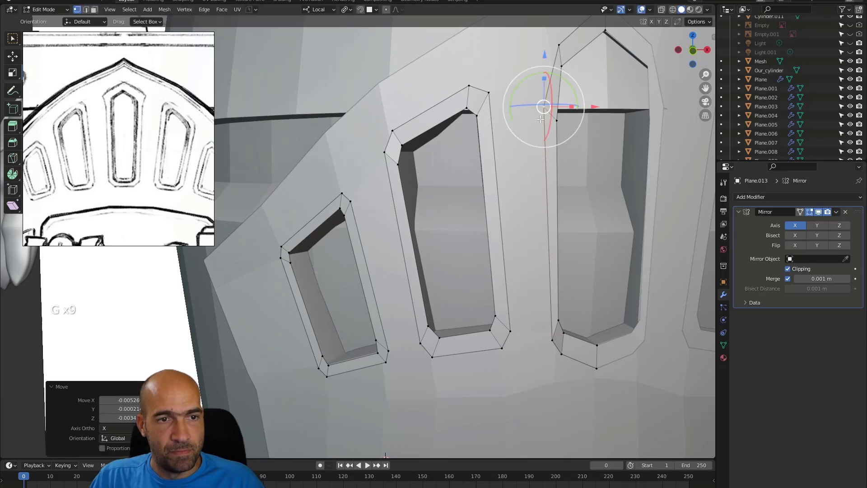
pyautogui.click(553, 339)
pyautogui.press('g')
pyautogui.click(550, 336)
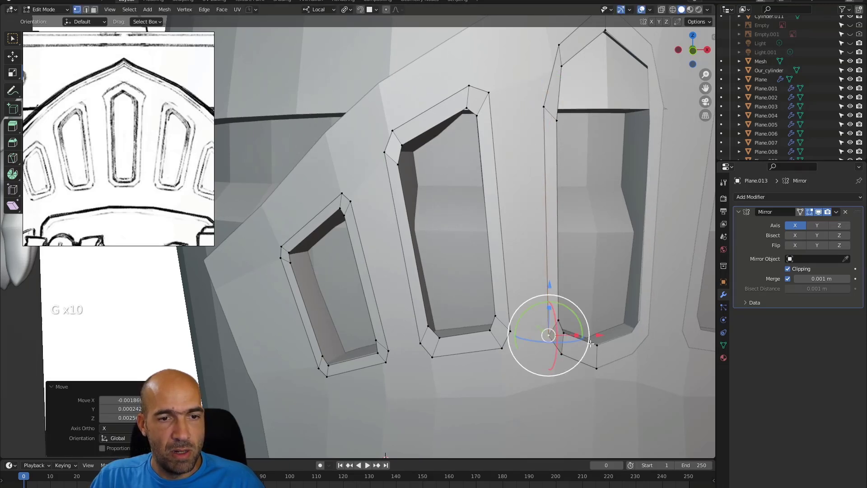
# - Nudge the central rim's upper-left inner shoulder vertex inward and raise the vertex pair atop its left side about 0.02 m
pyautogui.click(563, 67)
pyautogui.press('g')
pyautogui.click(590, 69)
pyautogui.scroll(-3, 578, 90)
pyautogui.moveTo(556, 145); pyautogui.dragTo(542, 153, button='middle')
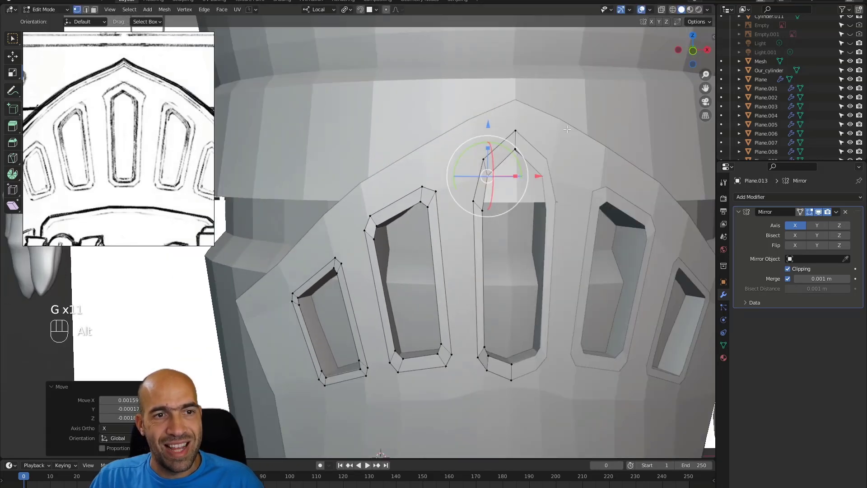
pyautogui.scroll(5, 538, 170)
pyautogui.moveTo(524, 182); pyautogui.dragTo(518, 172)
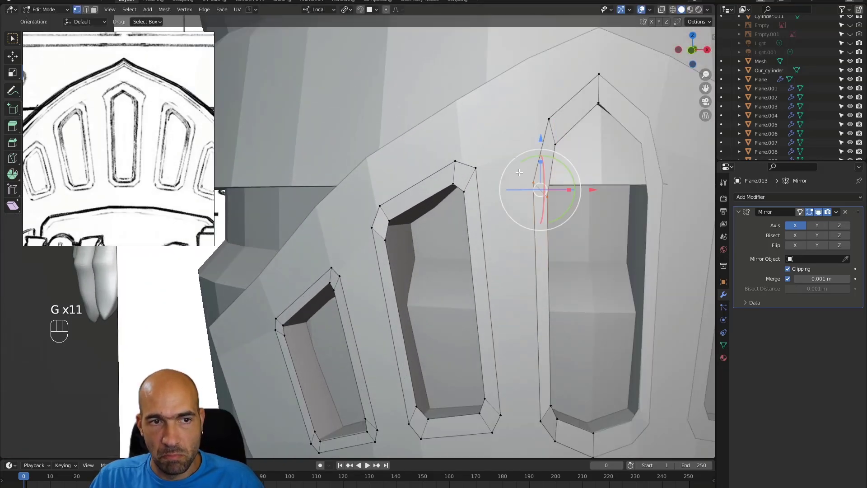
pyautogui.press('g')
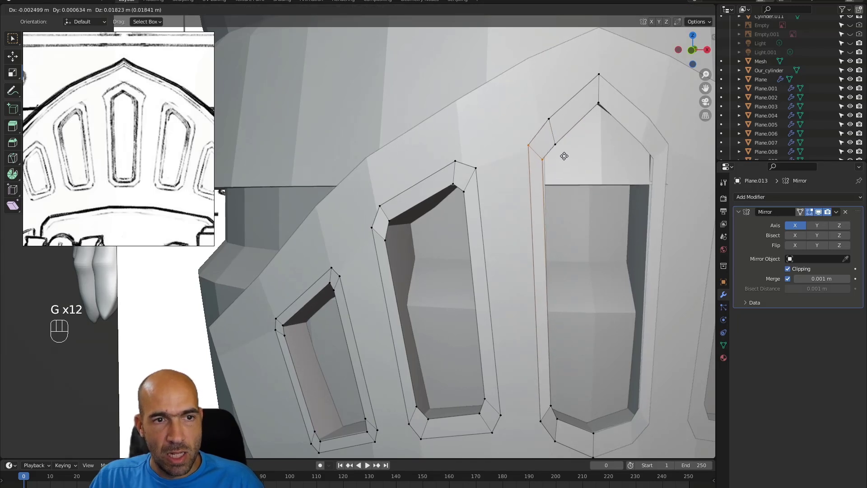
pyautogui.click(567, 151)
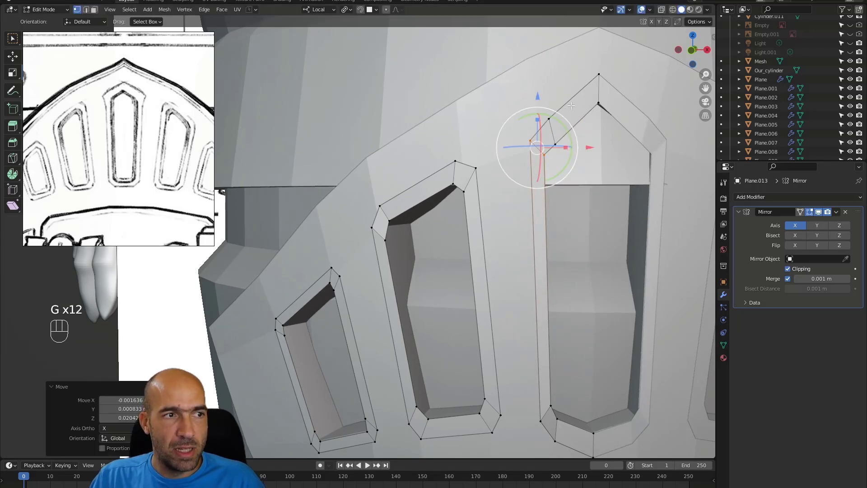
pyautogui.click(549, 123)
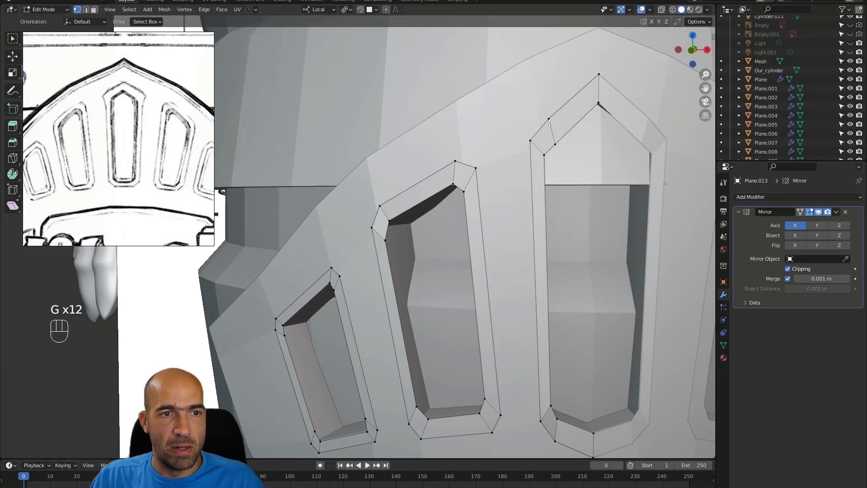
# - Add a loop cut near the top of the central rim's left side and pull the outer shoulder vertex outward into a point
pyautogui.hotkey('ctrl', 'r')
pyautogui.click(545, 177)
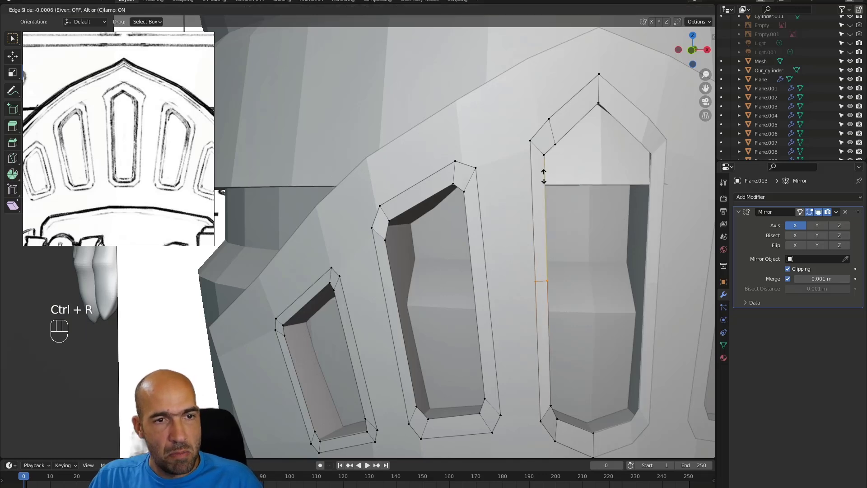
pyautogui.click(539, 131)
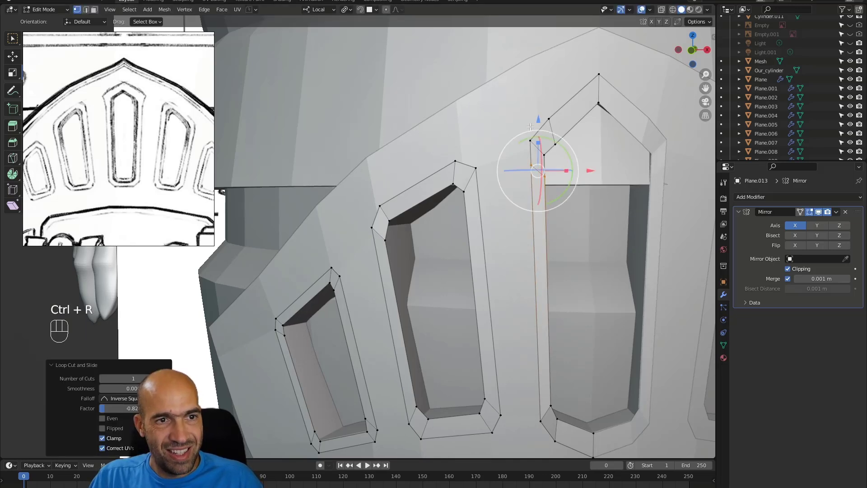
pyautogui.press('g')
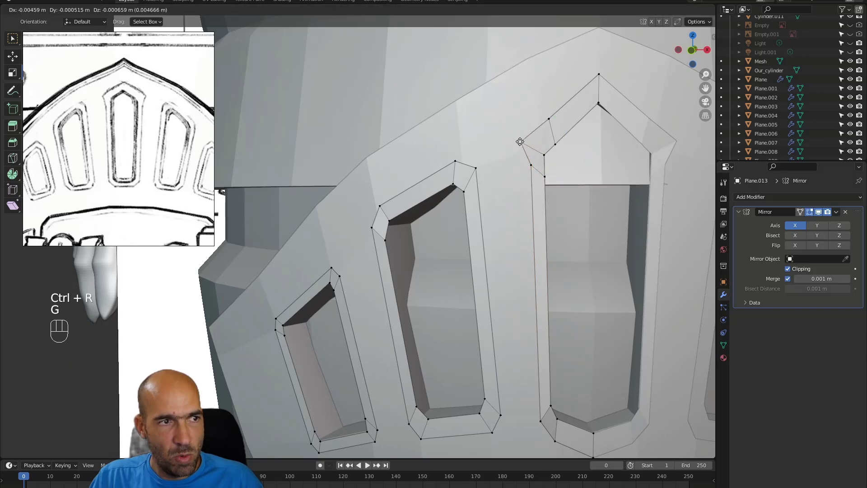
pyautogui.click(519, 142)
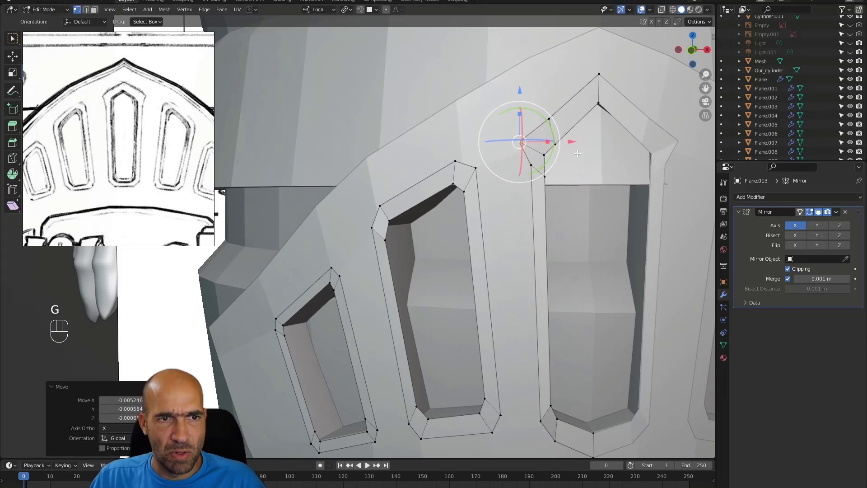
# - Raise the inner and outer vertices on the central rim's sloped upper-left section by about 0.0015 m
pyautogui.moveTo(548, 113); pyautogui.dragTo(548, 111)
pyautogui.press('g')
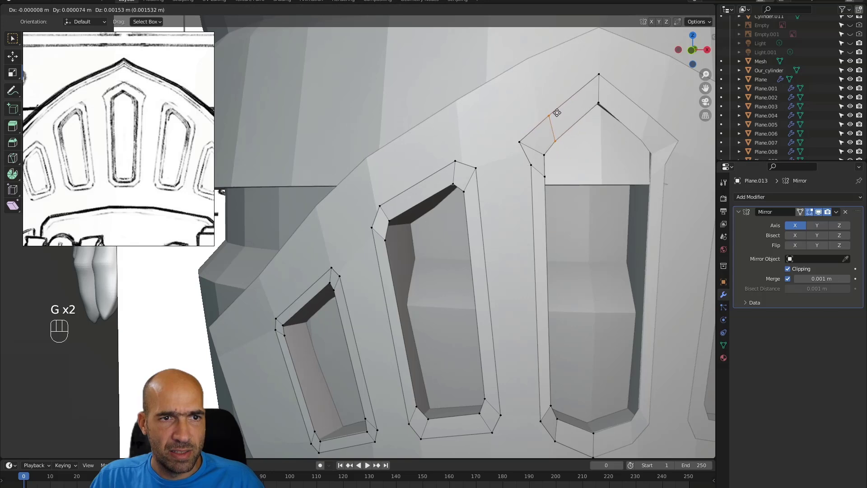
pyautogui.click(556, 111)
pyautogui.moveTo(565, 164); pyautogui.dragTo(556, 136)
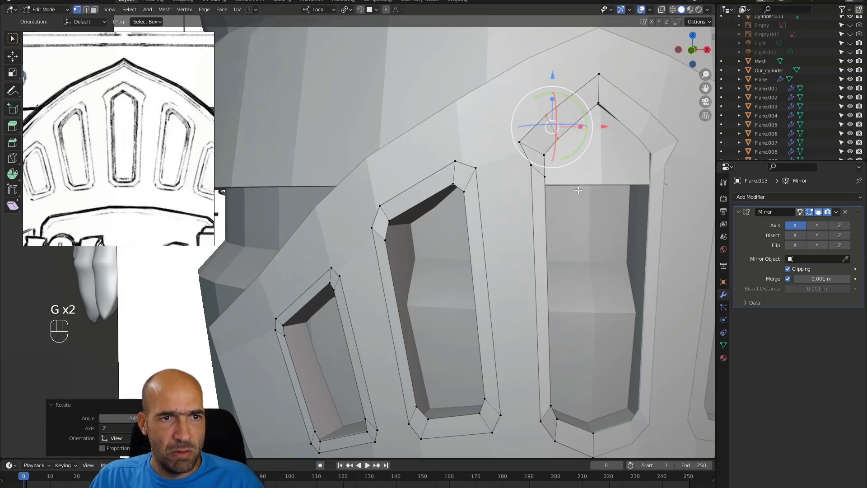
pyautogui.hotkey('ctrl', 'z')
pyautogui.hotkey('ctrl', 'z')
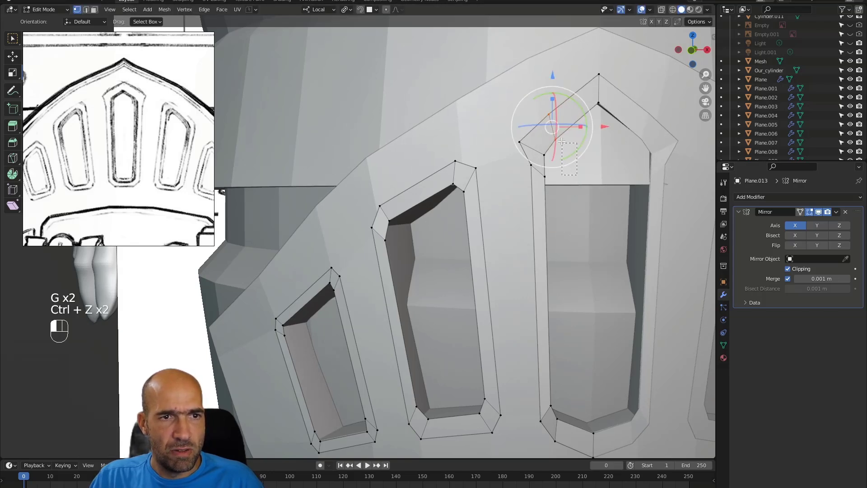
# - Raise the inner vertex of the central rim's upper-left slope and shift the new loop's inner vertex slightly inward
pyautogui.moveTo(553, 132); pyautogui.dragTo(553, 132)
pyautogui.press('g')
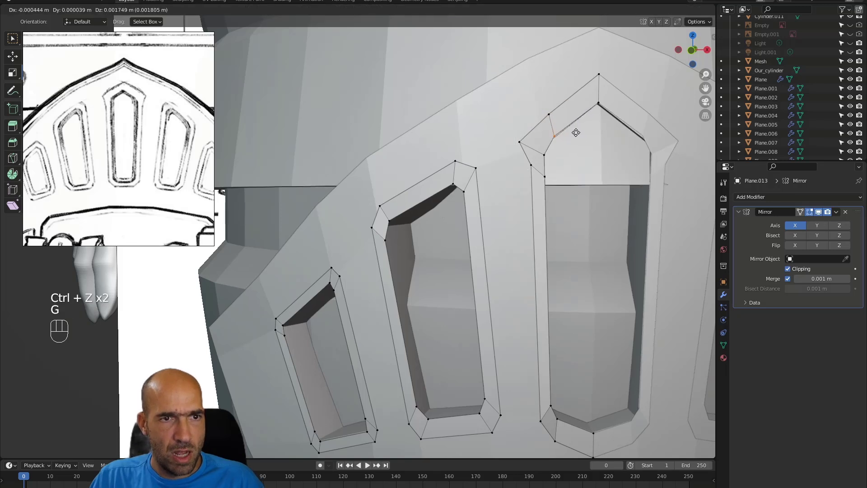
pyautogui.click(576, 134)
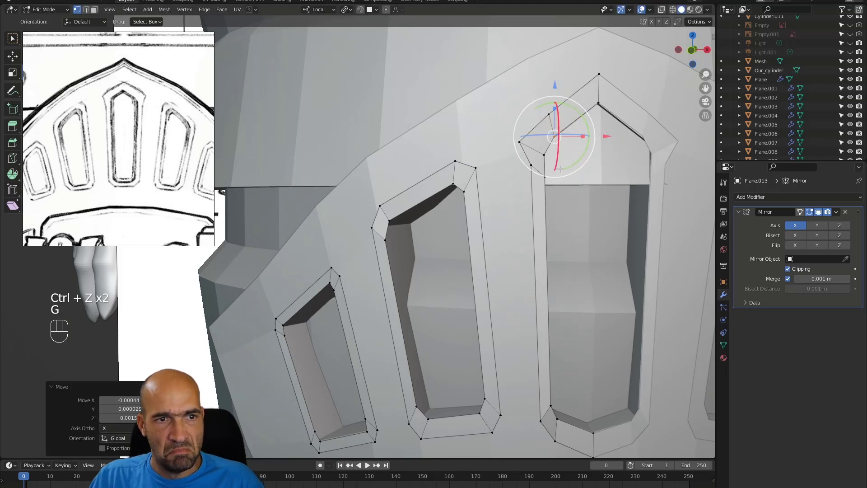
pyautogui.moveTo(542, 171); pyautogui.dragTo(543, 169)
pyautogui.press('g')
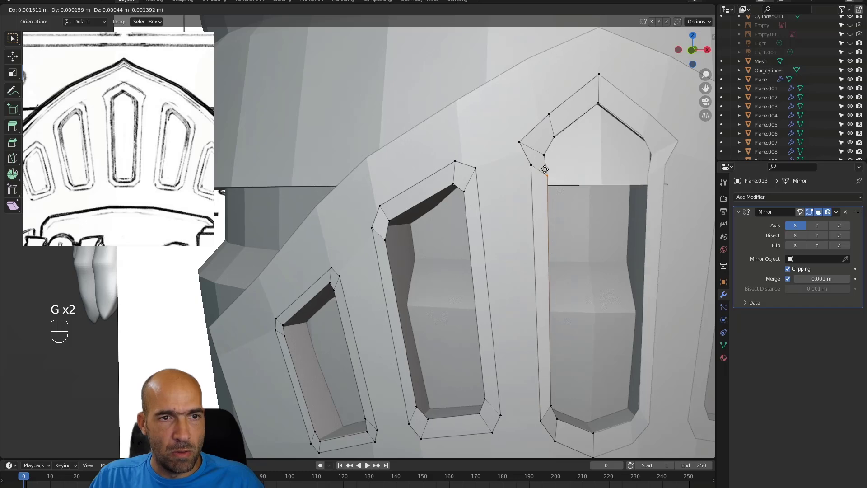
pyautogui.click(548, 179)
# - Reposition the central rim's lower-left outer vertex from the front and from an oblique angle to follow the curved plate
pyautogui.click(540, 418)
pyautogui.press('g')
pyautogui.click(539, 418)
pyautogui.keyDown('alt'); pyautogui.moveTo(539, 418); pyautogui.dragTo(576, 312); pyautogui.keyUp('alt')
pyautogui.press('g')
pyautogui.click(627, 245)
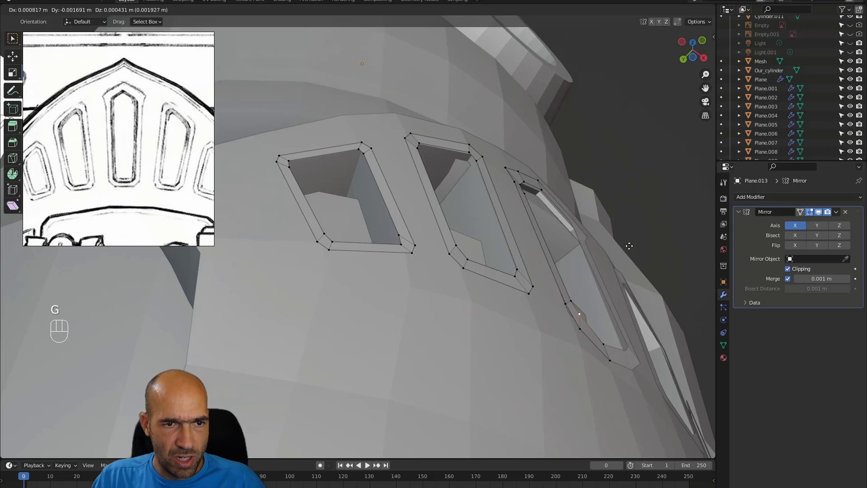
pyautogui.keyDown('ctrl'); pyautogui.keyDown('alt'); pyautogui.moveTo(633, 240); pyautogui.dragTo(578, 349); pyautogui.keyUp('alt'); pyautogui.keyUp('ctrl')
pyautogui.moveTo(547, 274)
pyautogui.keyDown('alt'); pyautogui.mouseDown()
pyautogui.moveTo(583, 274)
pyautogui.moveTo(549, 274)
pyautogui.mouseUp(); pyautogui.keyUp('alt')
# - Add a Solidify modifier to the slot rims
pyautogui.click(795, 198)
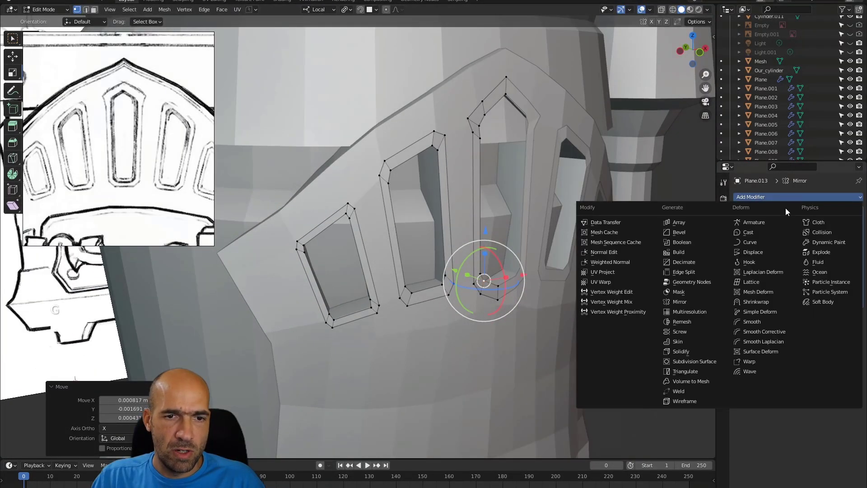
pyautogui.click(651, 354)
pyautogui.keyDown('alt'); pyautogui.moveTo(609, 288); pyautogui.dragTo(655, 294); pyautogui.keyUp('alt')
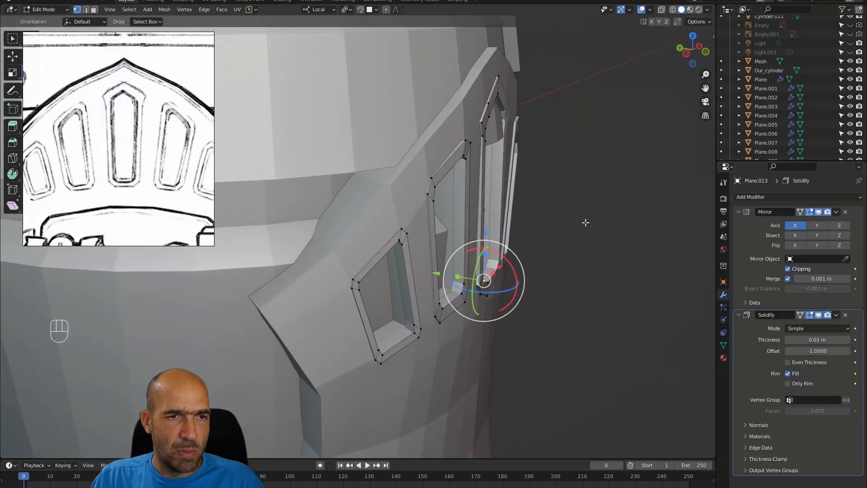
# - Select all the rim geometry and move it about -0.0022 m along the local Y axis
pyautogui.press('a')
pyautogui.moveTo(397, 238); pyautogui.dragTo(400, 237)
pyautogui.keyDown('alt'); pyautogui.moveTo(472, 222); pyautogui.dragTo(429, 224); pyautogui.keyUp('alt')
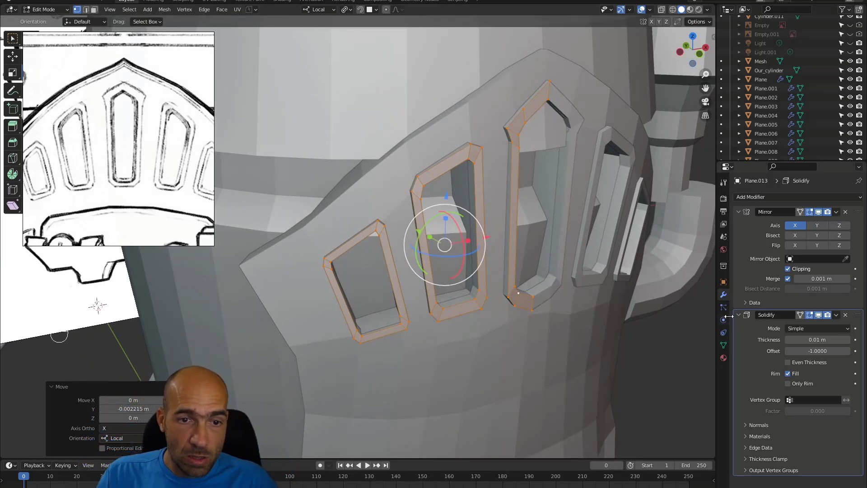
# - Add a Subdivision Surface modifier to the rims with both viewport and render levels set to 4
pyautogui.click(776, 196)
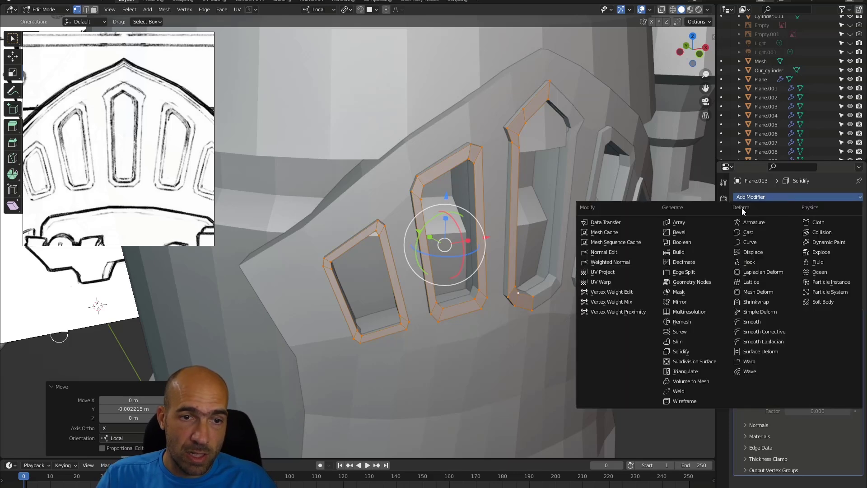
pyautogui.click(696, 361)
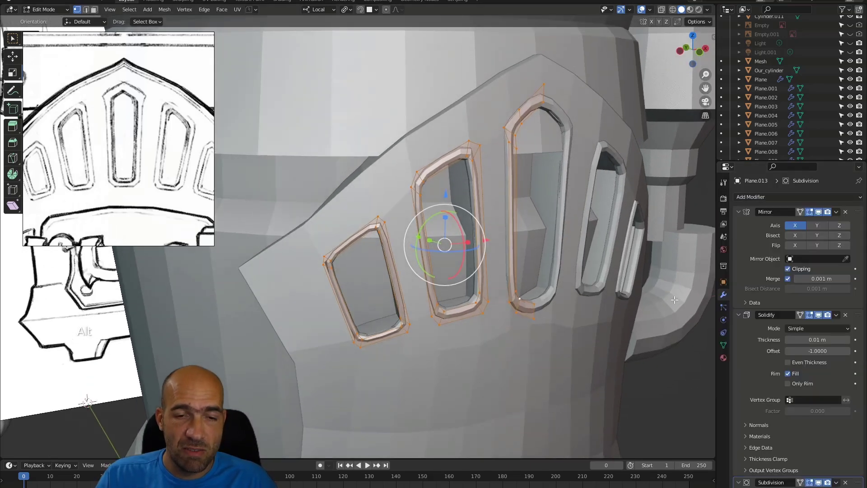
pyautogui.scroll(-3, 827, 443)
pyautogui.click(848, 456)
pyautogui.click(848, 457)
pyautogui.click(850, 463)
pyautogui.click(849, 464)
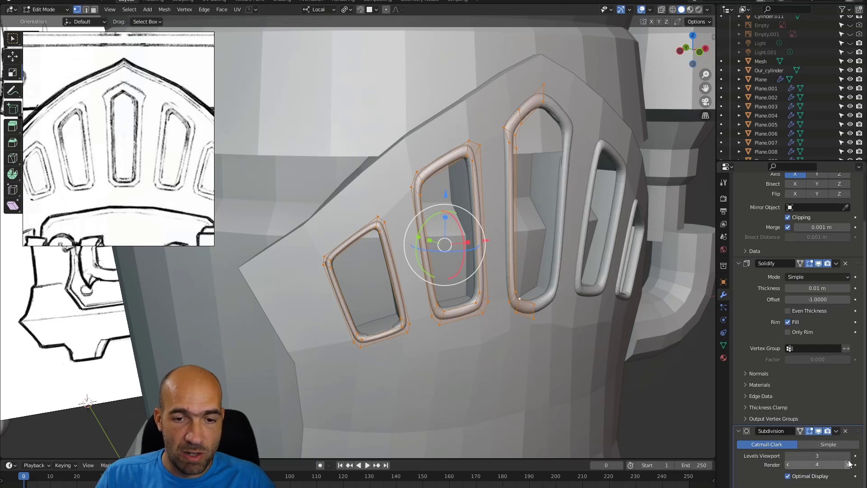
pyautogui.click(849, 464)
pyautogui.click(788, 465)
pyautogui.keyDown('alt'); pyautogui.moveTo(564, 274); pyautogui.dragTo(623, 290); pyautogui.keyUp('alt')
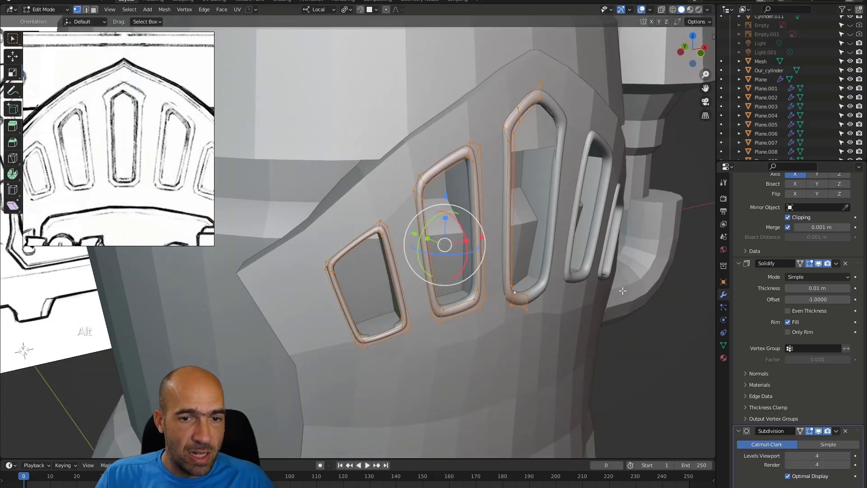
# - Set the Solidify edge creases to 0.571 inner, 0.497 outer and 0.571 rim, and check the rims in Object Mode
pyautogui.click(764, 397)
pyautogui.moveTo(810, 411); pyautogui.dragTo(823, 429)
pyautogui.keyDown('alt'); pyautogui.moveTo(633, 294); pyautogui.dragTo(573, 339, button='middle'); pyautogui.keyUp('alt')
pyautogui.keyDown('alt'); pyautogui.moveTo(574, 339); pyautogui.dragTo(595, 313, button='middle'); pyautogui.keyUp('alt')
pyautogui.keyDown('alt'); pyautogui.moveTo(554, 284); pyautogui.dragTo(533, 284, button='middle'); pyautogui.keyUp('alt')
pyautogui.keyDown('ctrl'); pyautogui.keyDown('alt'); pyautogui.moveTo(524, 276); pyautogui.dragTo(470, 232, button='middle'); pyautogui.keyUp('alt'); pyautogui.keyUp('ctrl')
pyautogui.click(414, 321)
pyautogui.press('Tab')
pyautogui.click(536, 294)
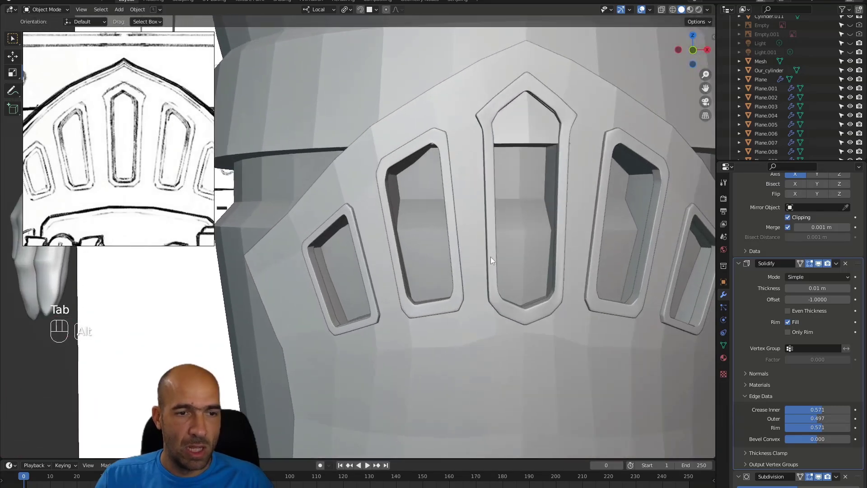
# - In Edit Mode, raise the central rim's two bottom-centre vertices about 0.0077 m along Z and nudge them along local Y
pyautogui.click(525, 316)
pyautogui.press('Tab')
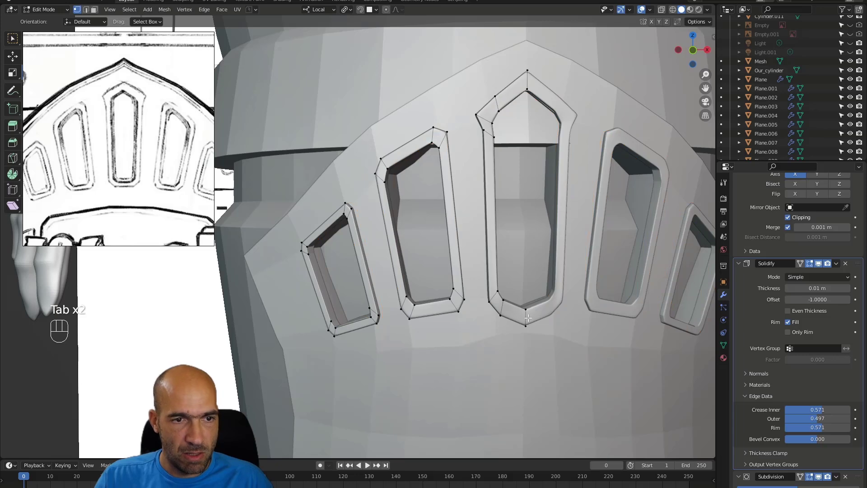
pyautogui.click(526, 310)
pyautogui.keyDown('shift'); pyautogui.click(526, 326); pyautogui.keyUp('shift')
pyautogui.moveTo(525, 266); pyautogui.dragTo(522, 251)
pyautogui.keyDown('alt'); pyautogui.moveTo(522, 251); pyautogui.dragTo(577, 293, button='middle'); pyautogui.keyUp('alt')
pyautogui.press('g')
pyautogui.press('y')
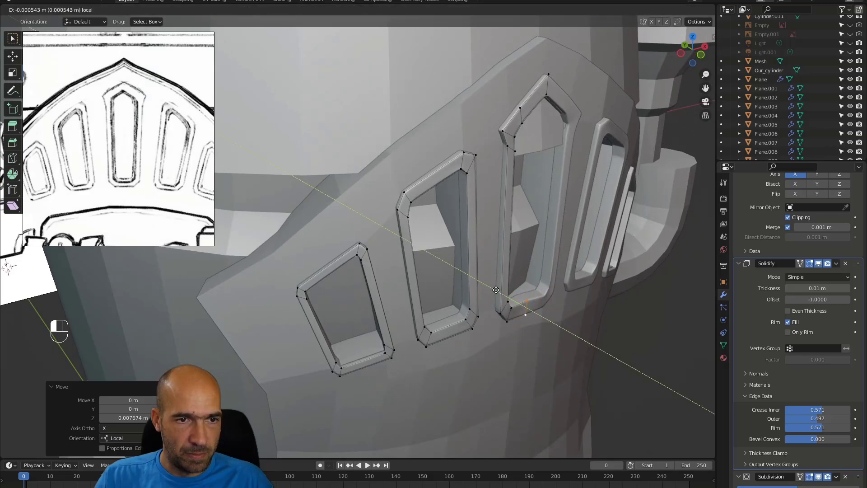
pyautogui.moveTo(498, 291); pyautogui.dragTo(498, 290)
pyautogui.keyDown('alt'); pyautogui.moveTo(549, 296); pyautogui.dragTo(580, 359, button='middle'); pyautogui.keyUp('alt')
pyautogui.click(582, 359)
# - Select the inner edge loop of the leftmost slot's rim in edge mode and scale it to about 0.942
pyautogui.keyDown('alt'); pyautogui.keyDown('shift'); pyautogui.moveTo(517, 322); pyautogui.dragTo(488, 232); pyautogui.keyUp('shift'); pyautogui.keyUp('alt')
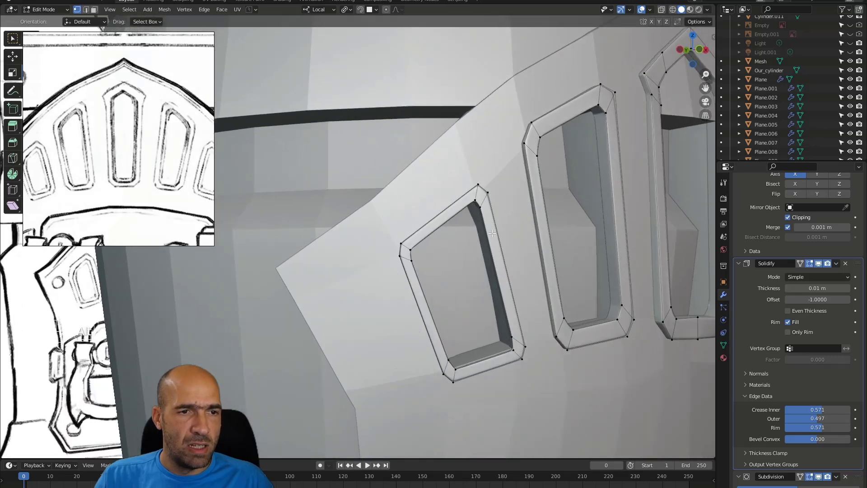
pyautogui.press('2')
pyautogui.keyDown('alt'); pyautogui.click(489, 241); pyautogui.keyUp('alt')
pyautogui.keyDown('alt'); pyautogui.moveTo(489, 242); pyautogui.dragTo(537, 247); pyautogui.keyUp('alt')
pyautogui.press('s')
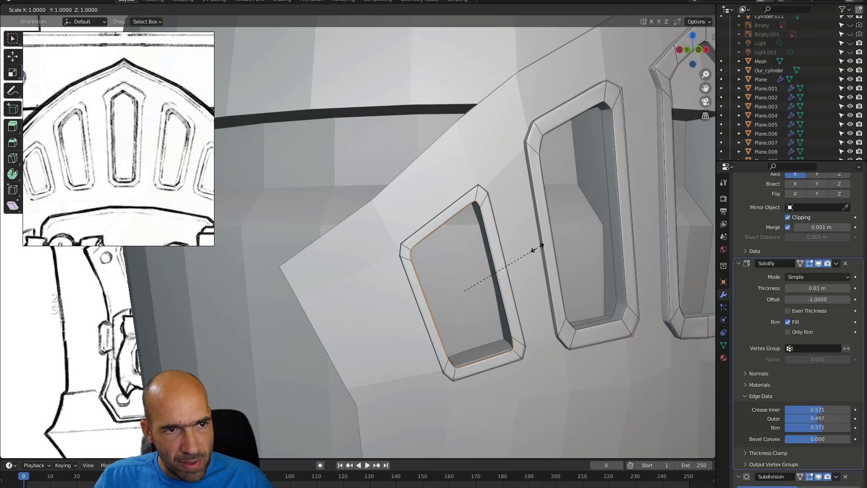
pyautogui.click(533, 250)
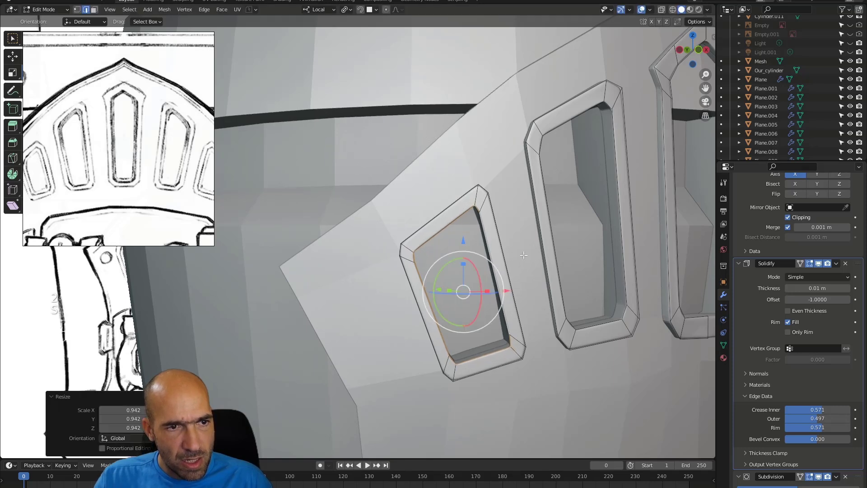
# - Scale the outer edge loop of the leftmost slot's rim to 1.028
pyautogui.keyDown('alt'); pyautogui.click(411, 289); pyautogui.keyUp('alt')
pyautogui.press('s')
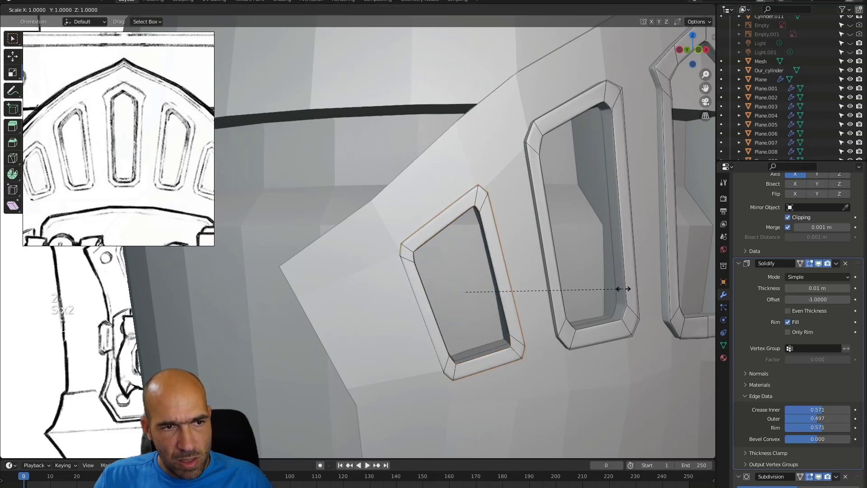
pyautogui.click(624, 290)
pyautogui.keyDown('alt'); pyautogui.moveTo(623, 291); pyautogui.dragTo(496, 290); pyautogui.keyUp('alt')
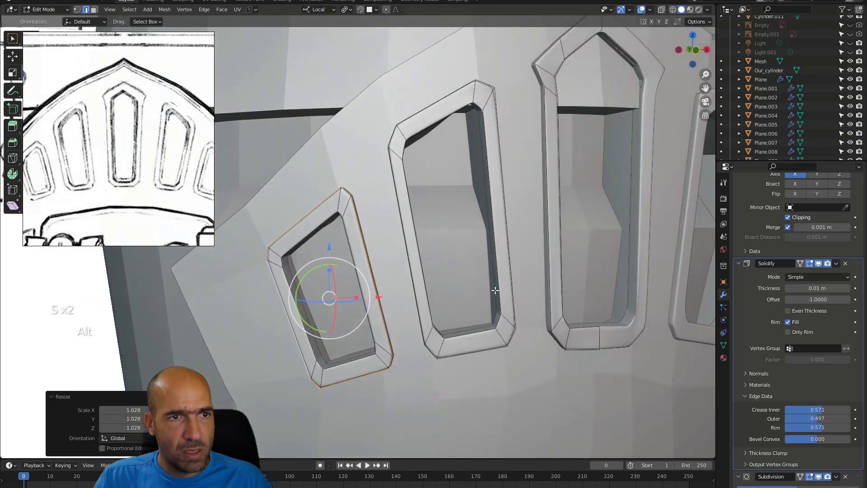
# - Nudge the long left outer edge of the second slot's rim and of the central slot's rim slightly outward to widen them
pyautogui.keyDown('alt'); pyautogui.click(402, 240); pyautogui.keyUp('alt')
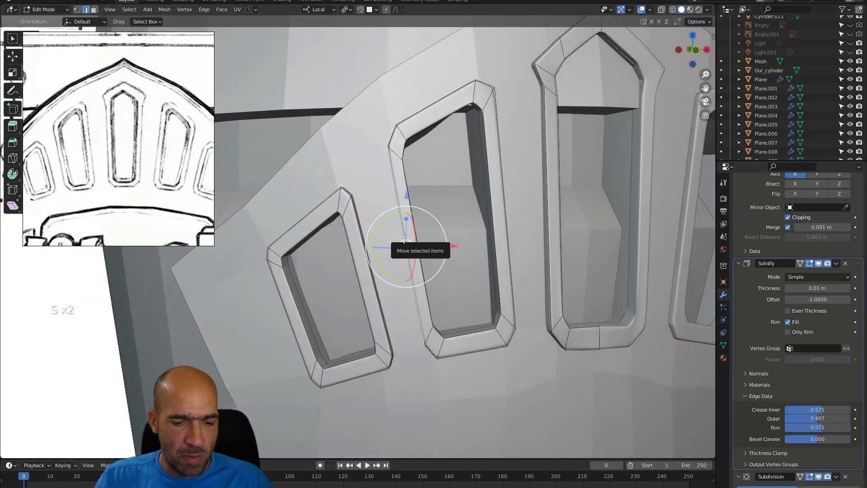
pyautogui.press('g')
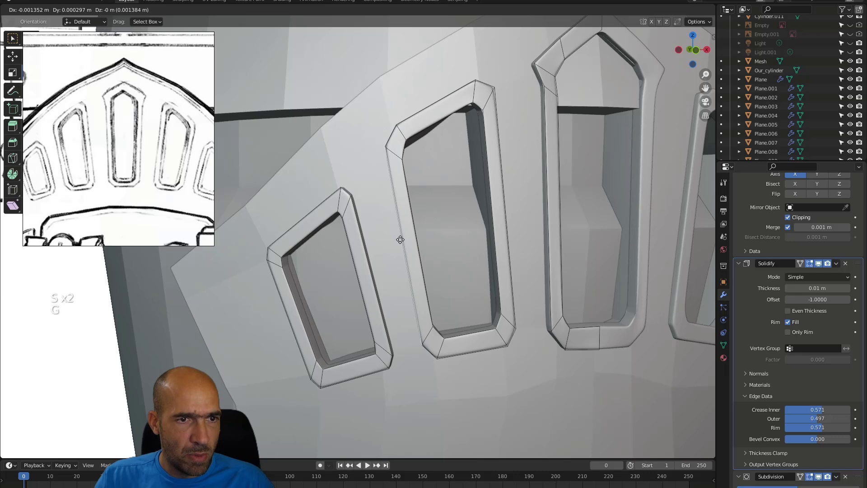
pyautogui.click(397, 240)
pyautogui.keyDown('alt'); pyautogui.keyDown('shift'); pyautogui.moveTo(537, 242); pyautogui.dragTo(491, 293); pyautogui.keyUp('shift'); pyautogui.keyUp('alt')
pyautogui.keyDown('alt'); pyautogui.moveTo(428, 242); pyautogui.dragTo(434, 212); pyautogui.keyUp('alt')
pyautogui.click(413, 226)
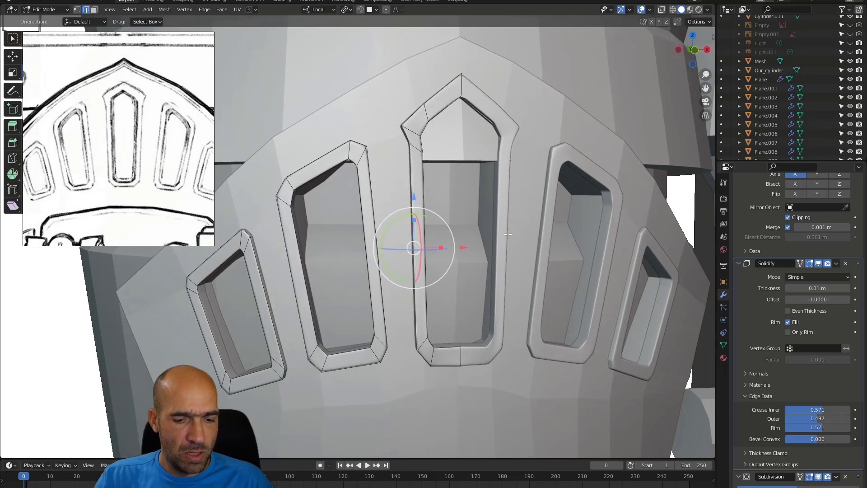
pyautogui.press('g')
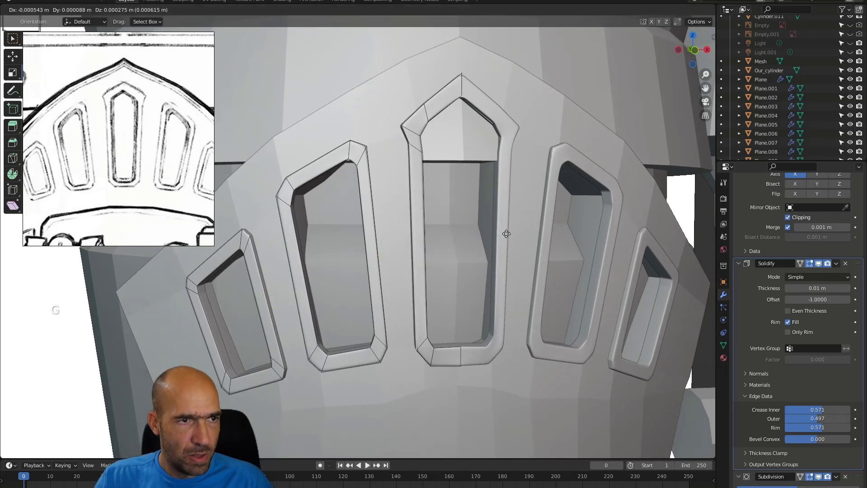
pyautogui.click(505, 234)
# - Clear the edge selection, save the file and return to Object Mode to check the rims against the reference
pyautogui.keyDown('ctrl'); pyautogui.keyDown('alt'); pyautogui.moveTo(505, 233); pyautogui.dragTo(530, 298); pyautogui.keyUp('alt'); pyautogui.keyUp('ctrl')
pyautogui.click(560, 311)
pyautogui.keyDown('alt'); pyautogui.moveTo(584, 310); pyautogui.dragTo(589, 335); pyautogui.keyUp('alt')
pyautogui.keyDown('ctrl'); pyautogui.keyDown('alt'); pyautogui.moveTo(589, 334); pyautogui.dragTo(429, 321); pyautogui.keyUp('alt'); pyautogui.keyUp('ctrl')
pyautogui.scroll(-5, 116, 214)
pyautogui.keyDown('alt'); pyautogui.moveTo(116, 215); pyautogui.dragTo(107, 156); pyautogui.keyUp('alt')
pyautogui.scroll(2, 138, 135)
pyautogui.scroll(2, 138, 135)
pyautogui.scroll(-2, 106, 155)
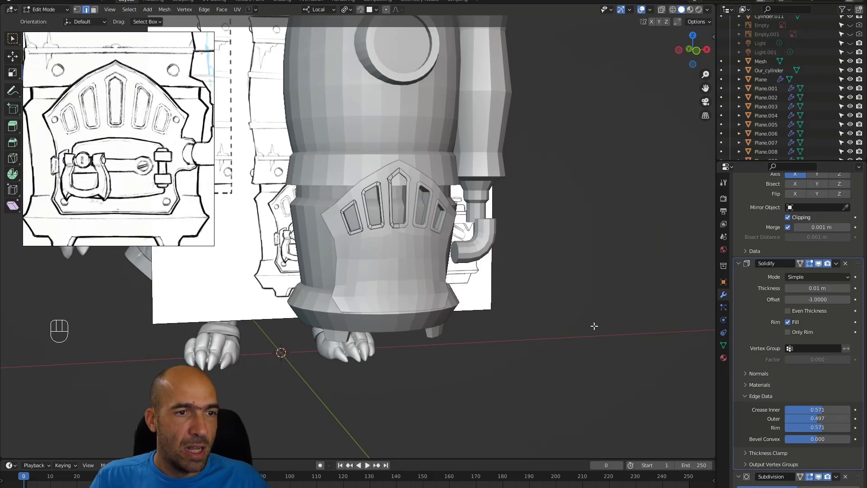
pyautogui.hotkey('ctrl', 's')
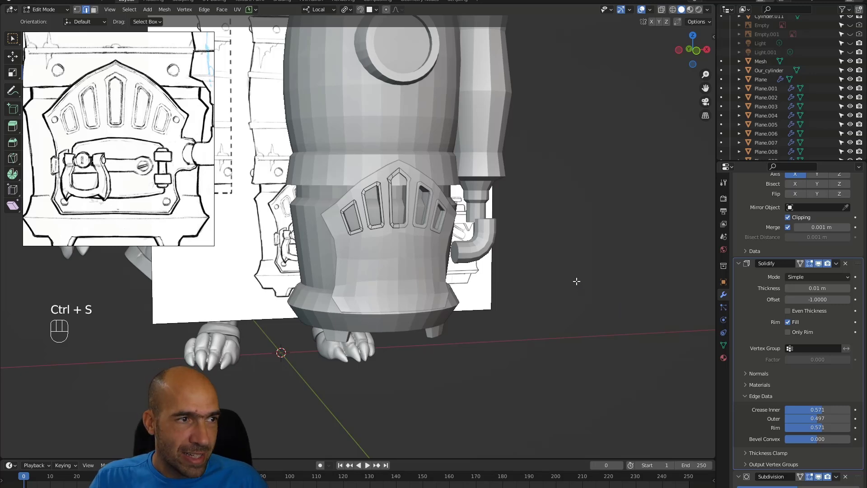
pyautogui.press('Tab')
pyautogui.keyDown('alt'); pyautogui.moveTo(556, 278); pyautogui.dragTo(453, 269); pyautogui.keyUp('alt')
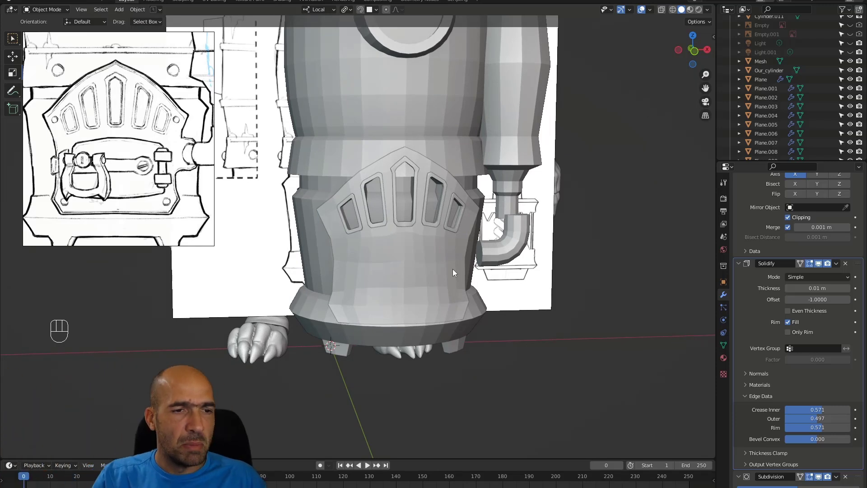
pyautogui.keyDown('alt'); pyautogui.moveTo(453, 269); pyautogui.dragTo(533, 256); pyautogui.keyUp('alt')
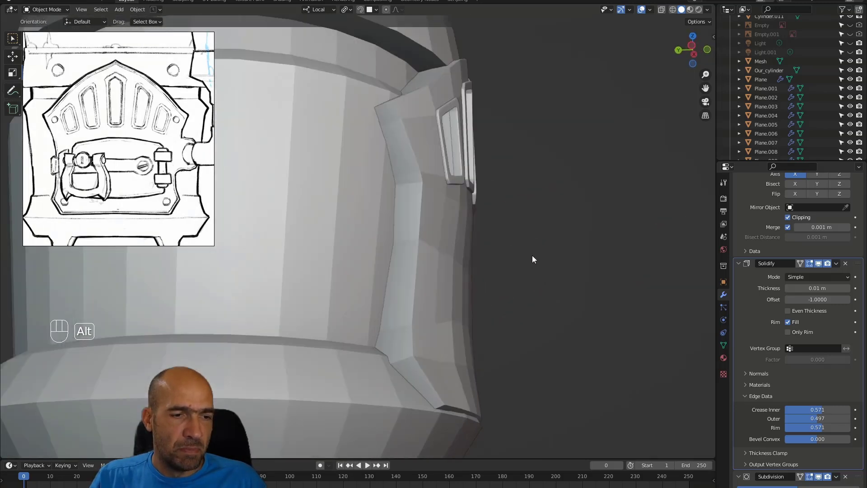
# - Enter Edit Mode on the arched door plate and switch to face selection
pyautogui.click(425, 365)
pyautogui.keyDown('alt'); pyautogui.moveTo(435, 360); pyautogui.dragTo(527, 368); pyautogui.keyUp('alt')
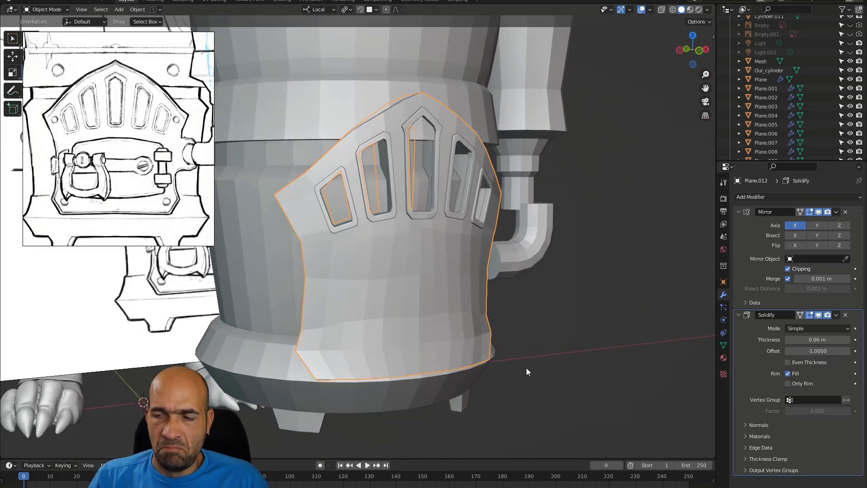
pyautogui.keyDown('alt'); pyautogui.moveTo(528, 365); pyautogui.dragTo(460, 356); pyautogui.keyUp('alt')
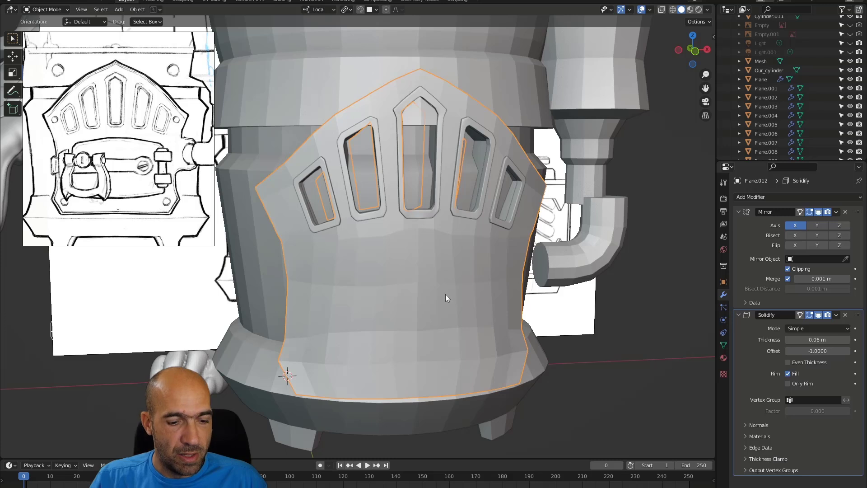
pyautogui.press('Tab')
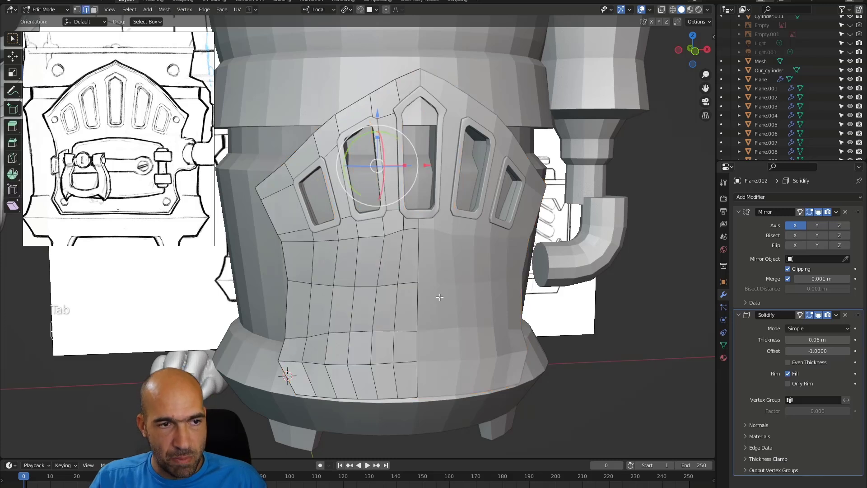
pyautogui.keyDown('shift'); pyautogui.click(408, 273); pyautogui.keyUp('shift')
pyautogui.press('3')
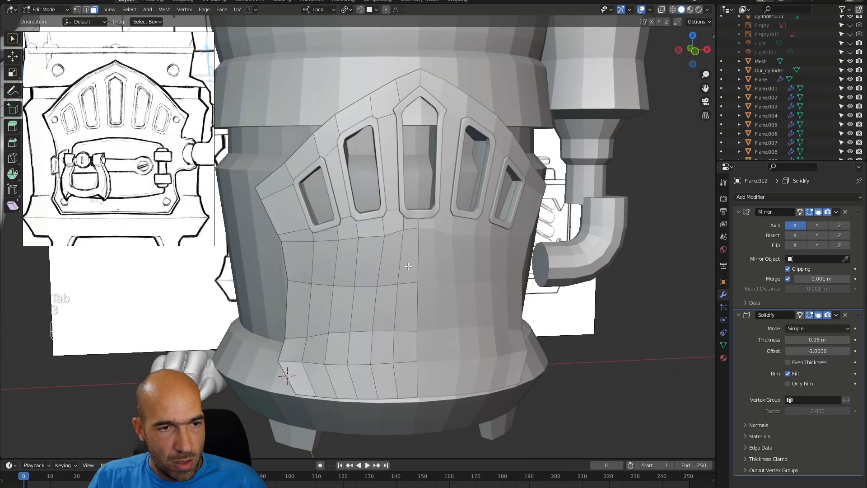
# - Select the three rows of five faces below the slots, from the centre line outward, covering the sketched inner door in X-ray front view
pyautogui.click(404, 266)
pyautogui.keyDown('shift'); pyautogui.click(394, 271); pyautogui.keyUp('shift')
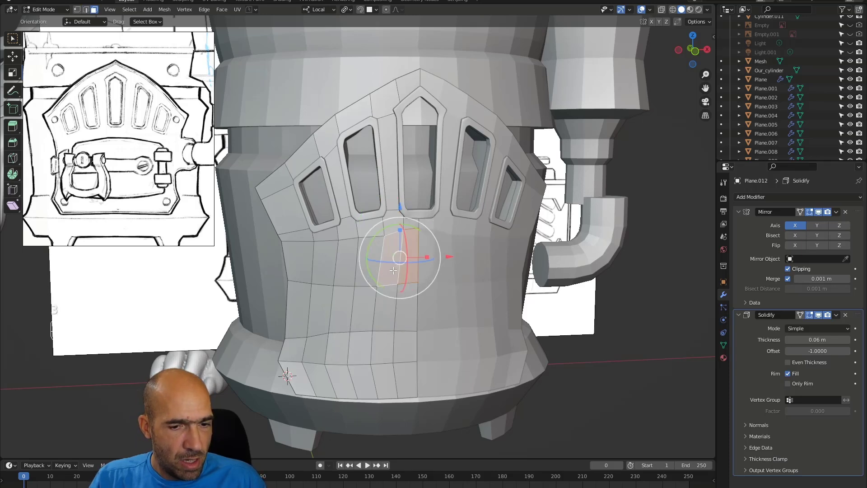
pyautogui.hotkey('alt', 'z')
pyautogui.press('KP_1')
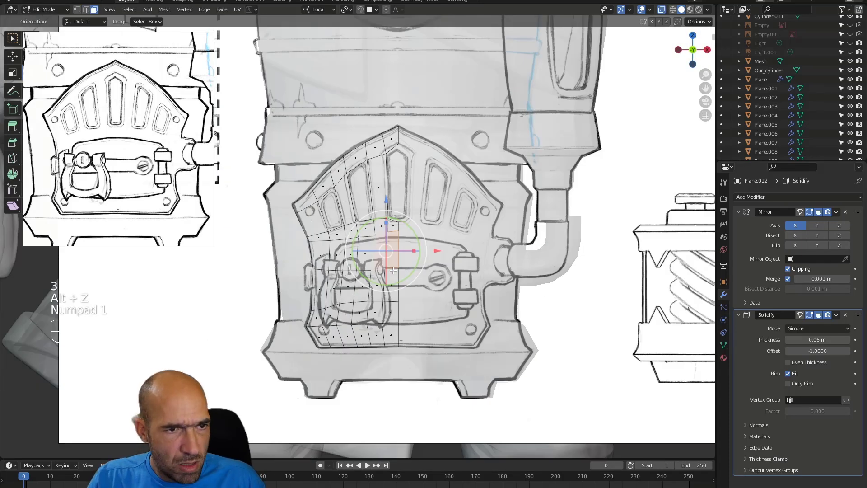
pyautogui.scroll(4, 393, 270)
pyautogui.keyDown('shift'); pyautogui.click(384, 274); pyautogui.keyUp('shift')
pyautogui.keyDown('shift'); pyautogui.click(343, 273); pyautogui.keyUp('shift')
pyautogui.keyDown('shift'); pyautogui.click(314, 282); pyautogui.keyUp('shift')
pyautogui.keyDown('shift'); pyautogui.click(308, 327); pyautogui.keyUp('shift')
pyautogui.keyDown('shift'); pyautogui.click(339, 336); pyautogui.keyUp('shift')
pyautogui.keyDown('shift'); pyautogui.click(367, 337); pyautogui.keyUp('shift')
pyautogui.keyDown('shift'); pyautogui.click(395, 337); pyautogui.keyUp('shift')
pyautogui.keyDown('shift'); pyautogui.click(420, 338); pyautogui.keyUp('shift')
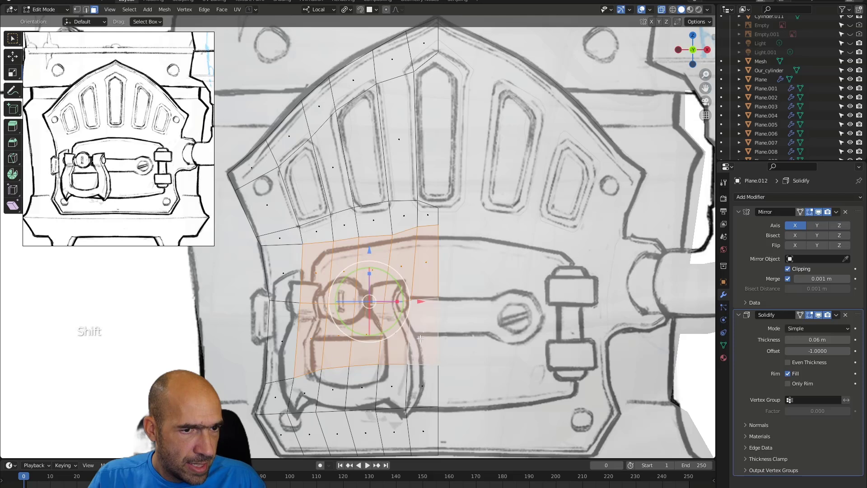
pyautogui.keyDown('shift'); pyautogui.click(418, 390); pyautogui.keyUp('shift')
pyautogui.keyDown('shift'); pyautogui.click(391, 388); pyautogui.keyUp('shift')
pyautogui.keyDown('shift'); pyautogui.click(362, 388); pyautogui.keyUp('shift')
pyautogui.keyDown('shift'); pyautogui.click(338, 388); pyautogui.keyUp('shift')
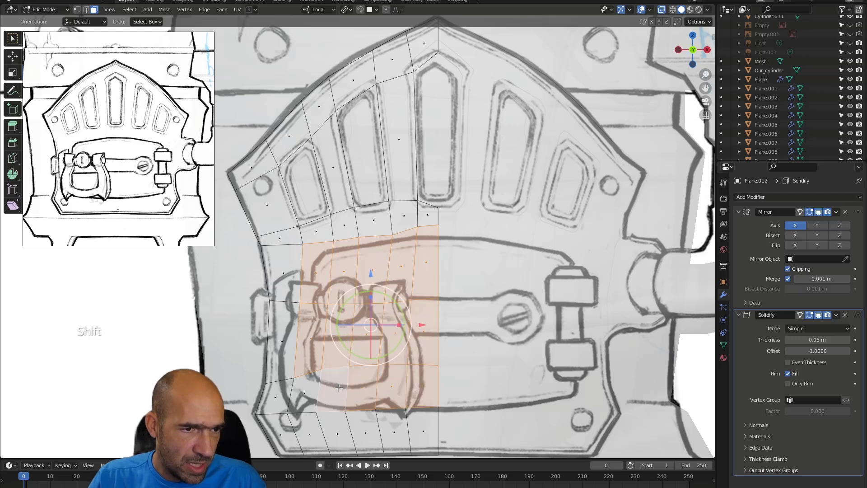
pyautogui.keyDown('shift'); pyautogui.click(317, 386); pyautogui.keyUp('shift')
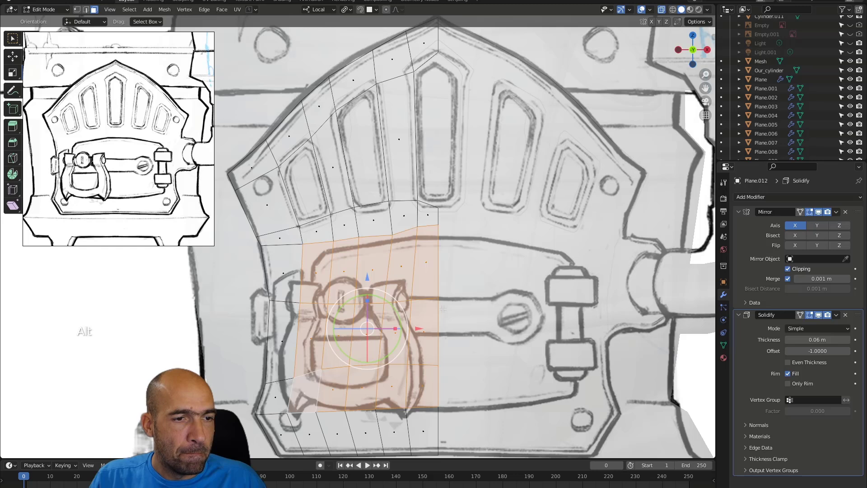
# - Duplicate the selected faces in place and separate the copy into its own object
pyautogui.hotkey('shift', 'd')
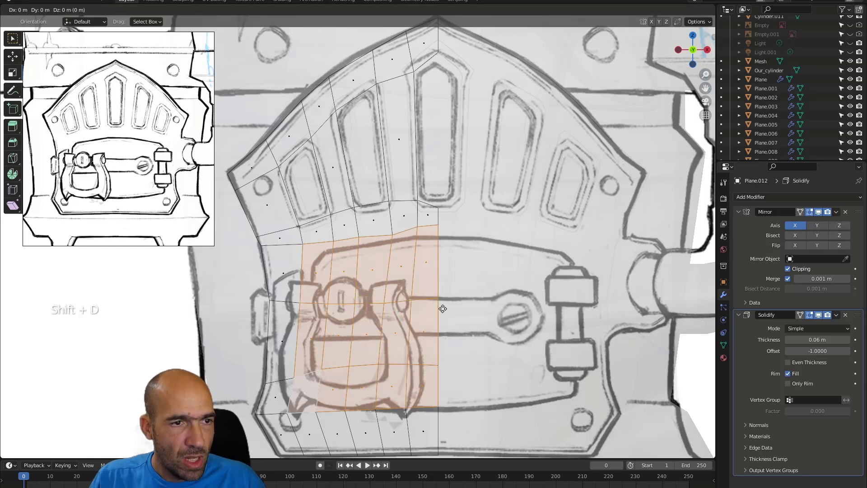
pyautogui.rightClick(442, 309)
pyautogui.rightClick(440, 310)
pyautogui.moveTo(440, 311)
pyautogui.click(477, 310)
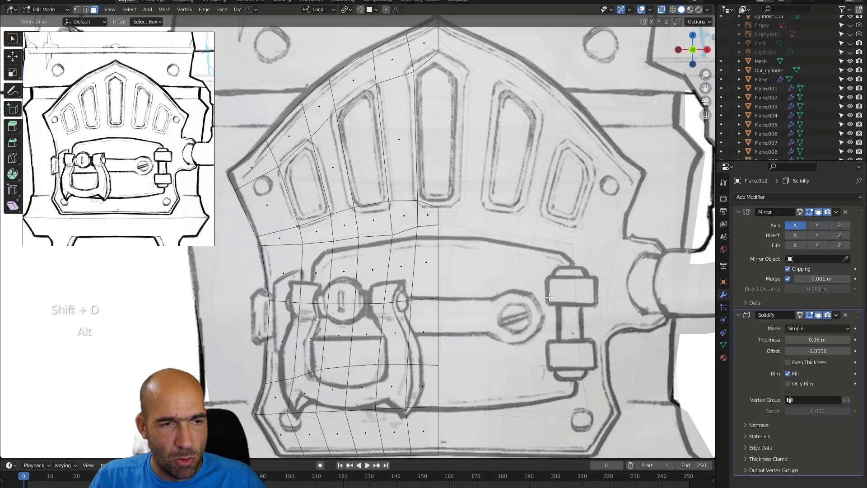
# - Turn off X-ray and switch from the arched plate to editing the separated inner door panel
pyautogui.hotkey('alt', 'q')
pyautogui.hotkey('alt', 'z')
pyautogui.scroll(5, 495, 304)
pyautogui.moveTo(496, 304); pyautogui.dragTo(473, 297, button='middle')
pyautogui.scroll(-4, 532, 368)
pyautogui.hotkey('alt', 'q')
pyautogui.hotkey('alt', 'q')
pyautogui.hotkey('alt', 'q')
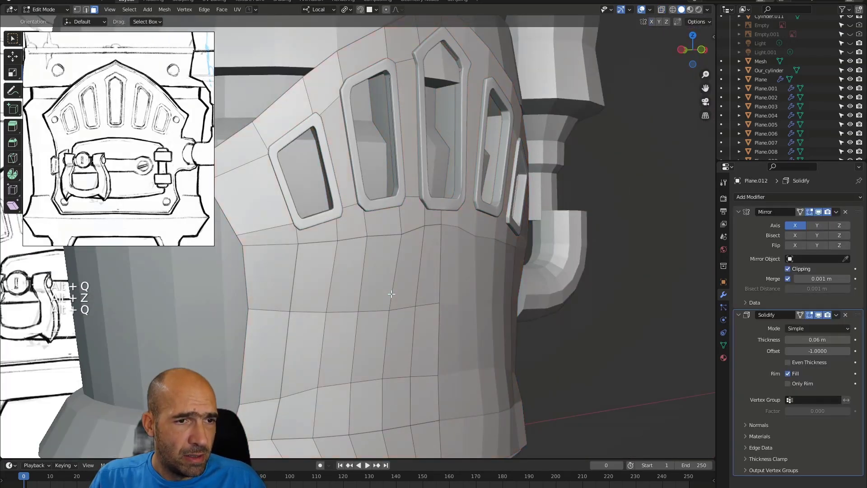
pyautogui.hotkey('alt', 'q')
pyautogui.hotkey('alt', 'q')
pyautogui.hotkey('alt', 'q')
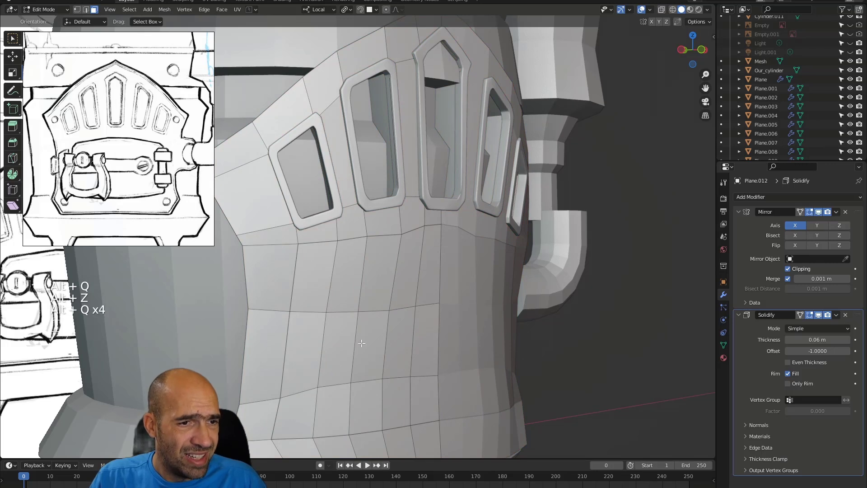
pyautogui.hotkey('ctrl', 'Tab')
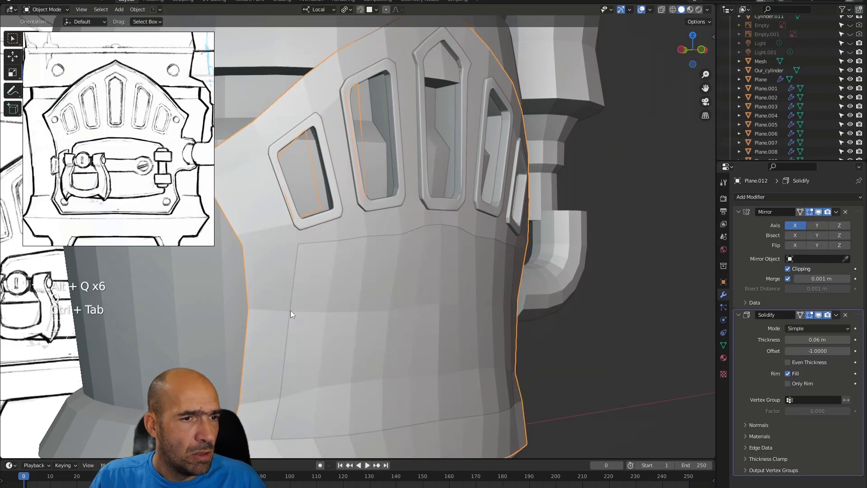
pyautogui.click(323, 311)
pyautogui.press('Tab')
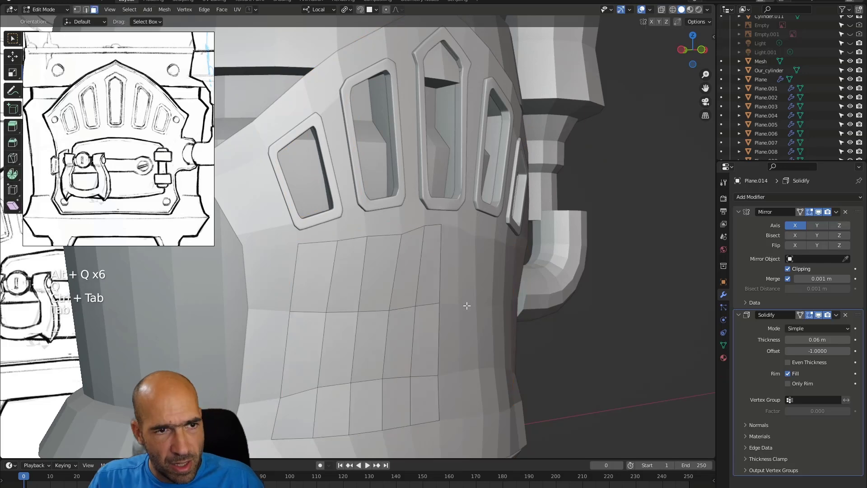
# - Enable snapping and move the panel's two top vertices nearest the centre line down onto the sketched door outline in X-ray front view
pyautogui.keyDown('alt'); pyautogui.moveTo(468, 308); pyautogui.dragTo(426, 320, button='middle'); pyautogui.keyUp('alt')
pyautogui.click(360, 9)
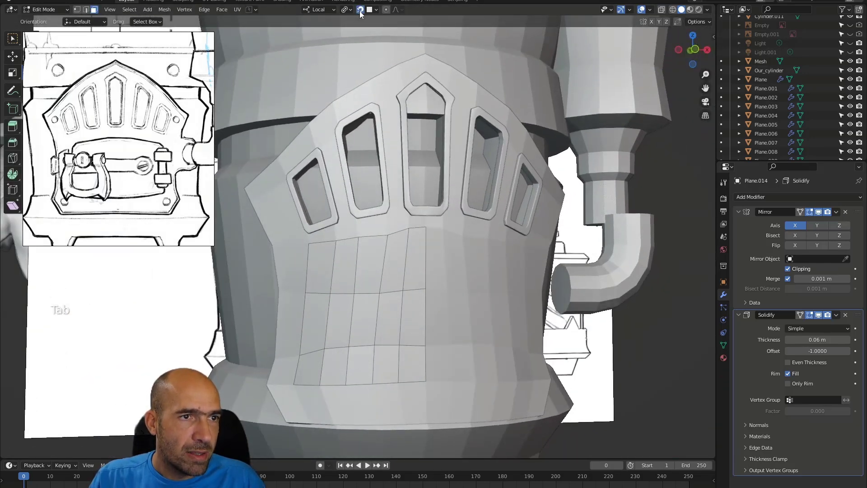
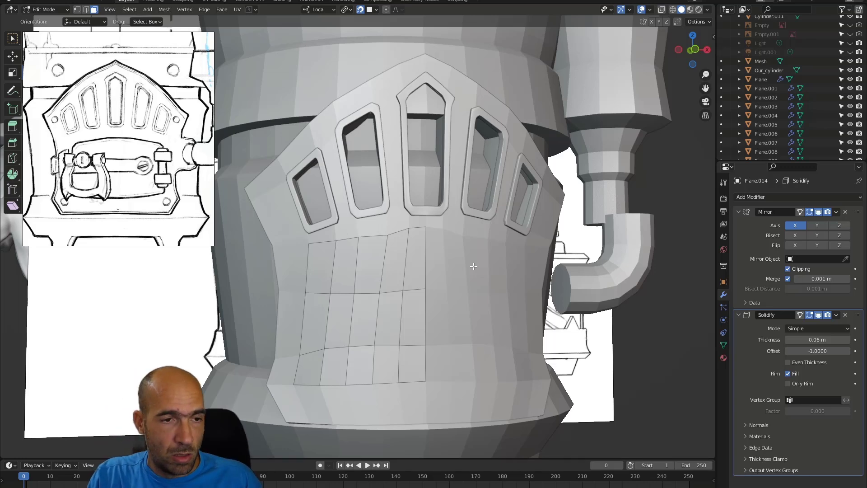
pyautogui.press('KP_1')
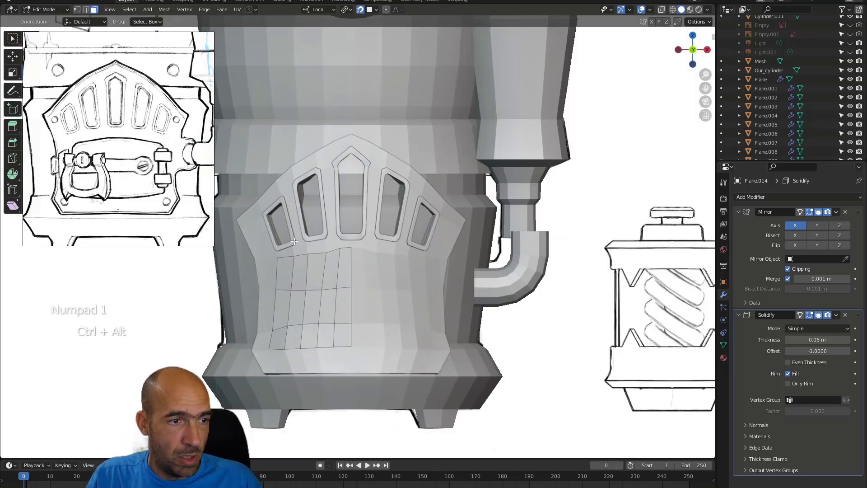
pyautogui.scroll(8, 473, 266)
pyautogui.hotkey('alt', 'z')
pyautogui.scroll(2, 461, 210)
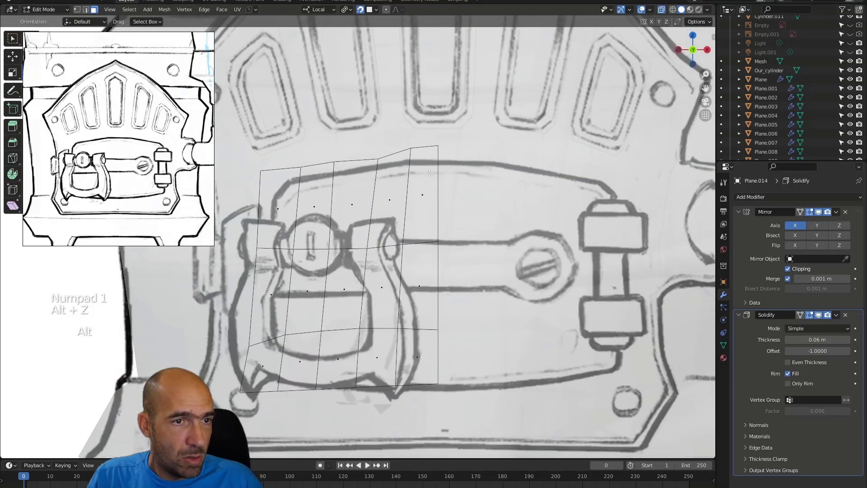
pyautogui.press('1')
pyautogui.click(438, 145)
pyautogui.press('g')
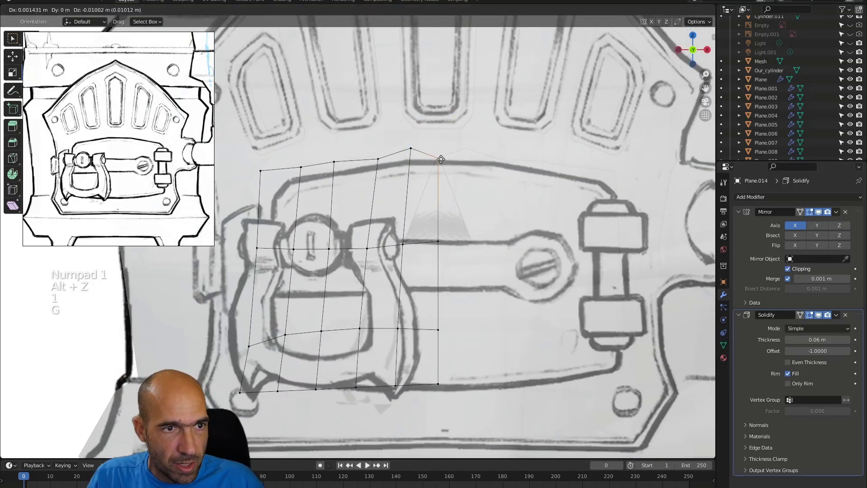
pyautogui.click(438, 162)
pyautogui.press('g')
pyautogui.press('g')
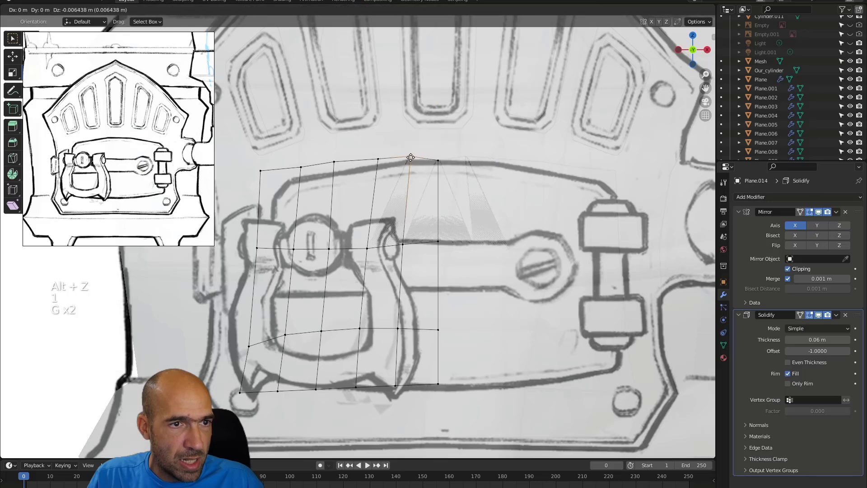
pyautogui.click(416, 162)
# - Remove the Solidify modifier from the inner door panel
pyautogui.keyDown('alt'); pyautogui.moveTo(494, 192); pyautogui.dragTo(493, 259); pyautogui.keyUp('alt')
pyautogui.click(846, 315)
pyautogui.keyDown('alt'); pyautogui.moveTo(403, 227); pyautogui.dragTo(409, 227); pyautogui.keyUp('alt')
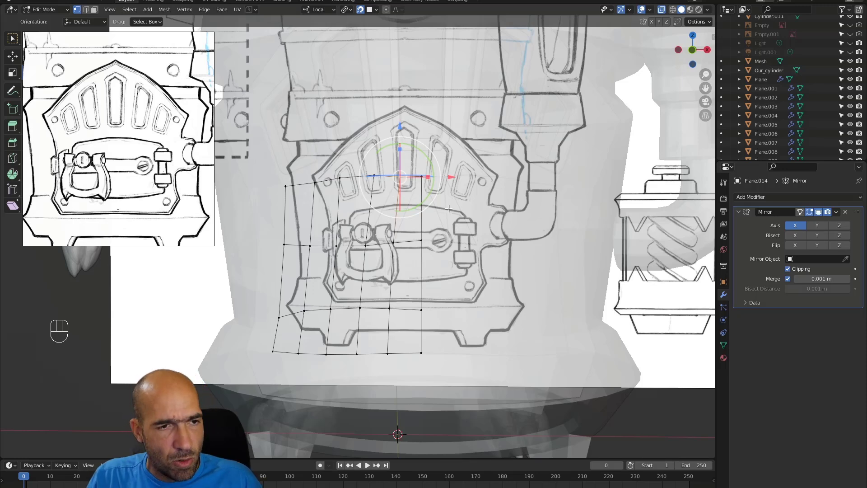
# - Move the next three vertices along the panel's top edge onto the sketched door outline in front view
pyautogui.press('KP_1')
pyautogui.keyDown('ctrl'); pyautogui.keyDown('alt'); pyautogui.moveTo(449, 208); pyautogui.dragTo(415, 149); pyautogui.keyUp('alt'); pyautogui.keyUp('ctrl')
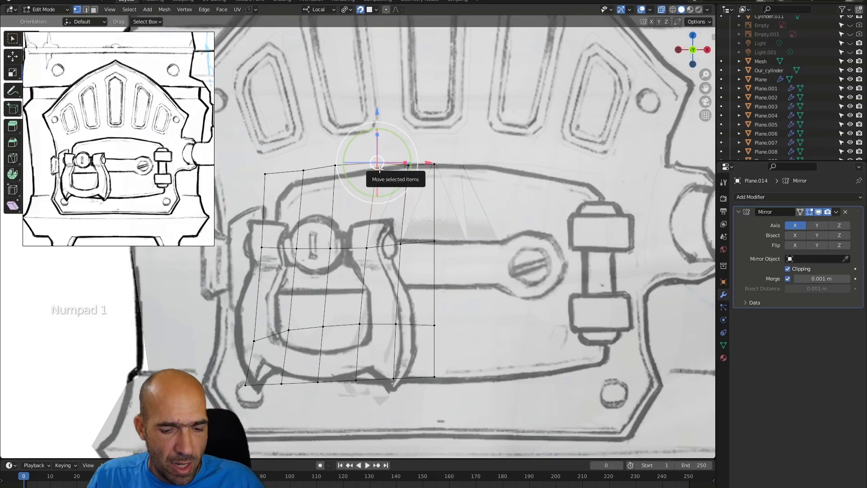
pyautogui.press('g')
pyautogui.click(367, 176)
pyautogui.press('g')
pyautogui.click(333, 183)
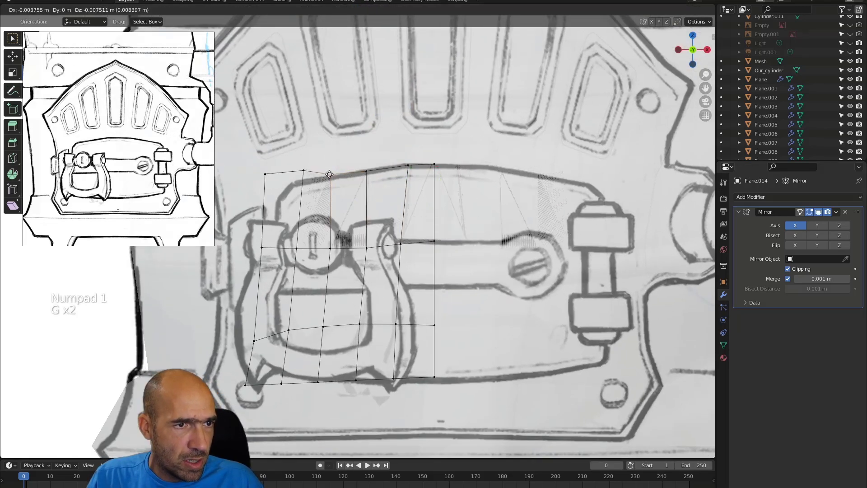
pyautogui.press('g')
pyautogui.click(298, 175)
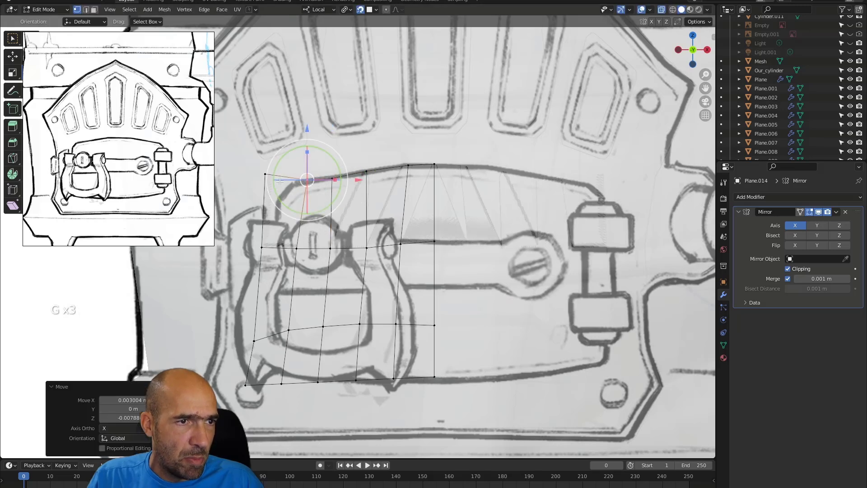
# - Move the panel's upper outer corner vertex and the side vertex below it onto the sketched outline, and raise the adjacent interior vertex
pyautogui.press('g')
pyautogui.click(289, 185)
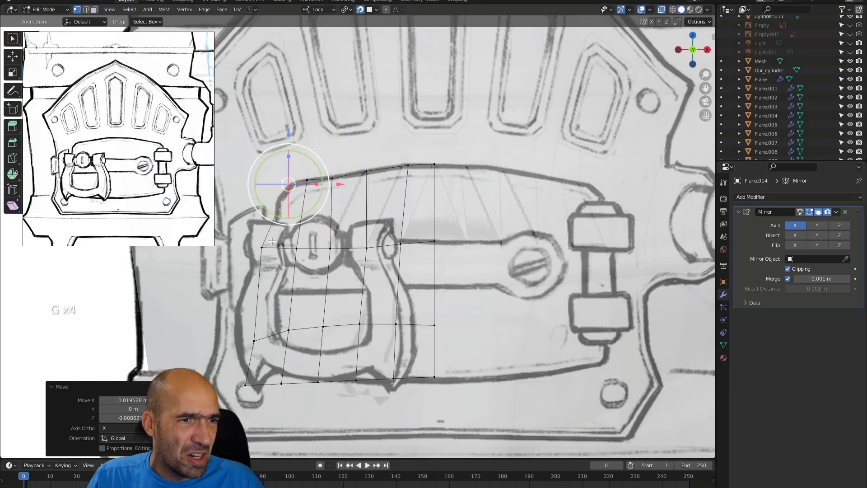
pyautogui.press('g')
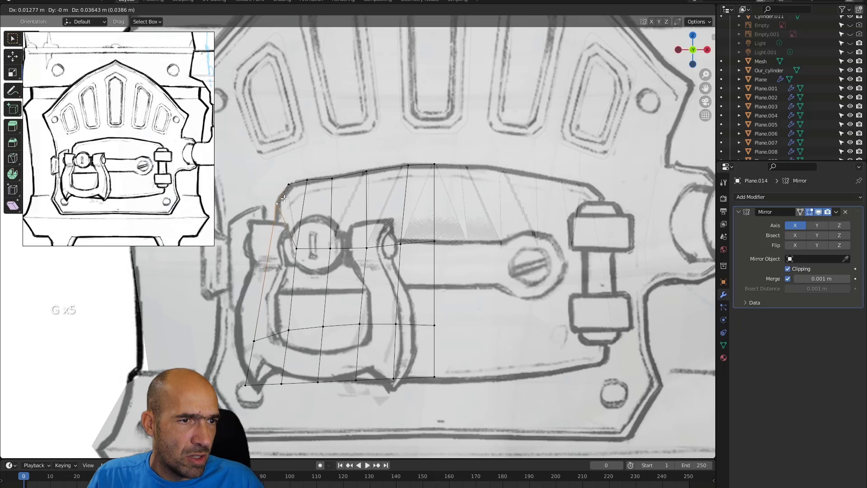
pyautogui.click(296, 244)
pyautogui.press('g')
pyautogui.click(274, 335)
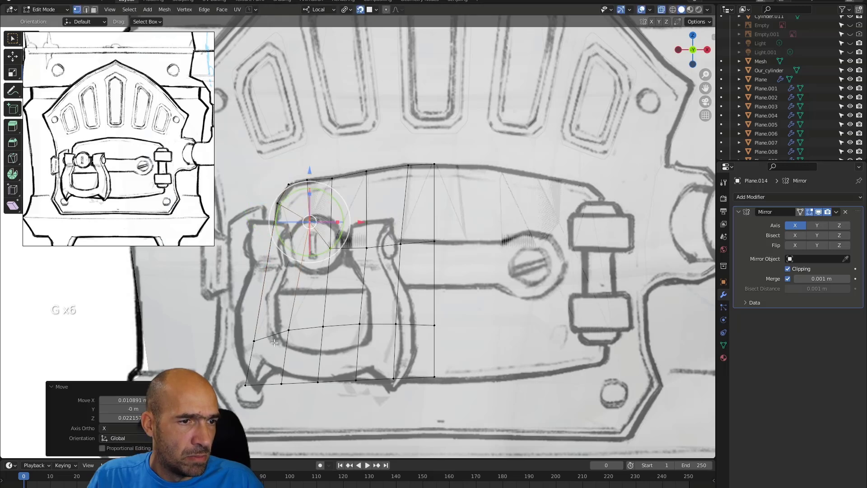
# - Move the two outermost vertices of the panel's lower horizontal edge loop inward to follow the sketched door side
pyautogui.click(252, 341)
pyautogui.press('g')
pyautogui.click(266, 334)
pyautogui.click(292, 329)
pyautogui.press('g')
pyautogui.click(304, 330)
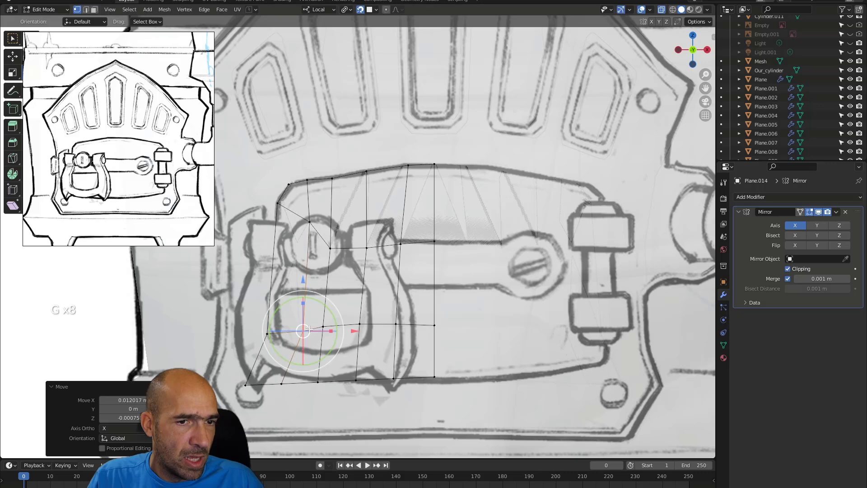
# - Move the three bottom-edge vertices nearest the centre line onto the sketched lower door outline
pyautogui.click(282, 383)
pyautogui.click(395, 377)
pyautogui.press('g')
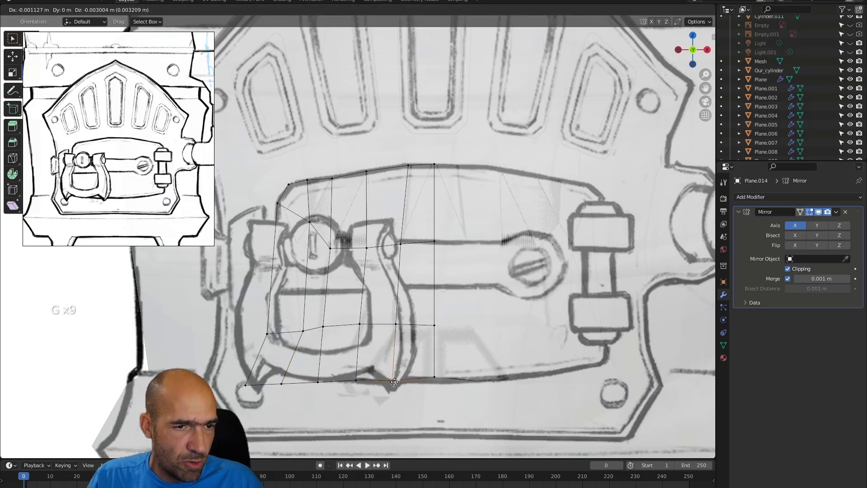
pyautogui.click(392, 382)
pyautogui.click(434, 376)
pyautogui.press('g')
pyautogui.click(432, 381)
pyautogui.click(356, 380)
pyautogui.press('g')
pyautogui.click(331, 377)
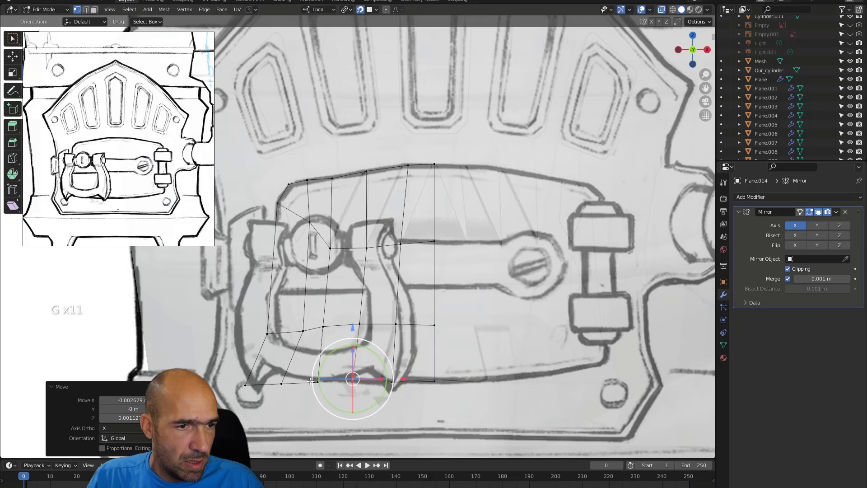
# - Move the remaining bottom-edge vertices and the lower outer corner vertex up onto the rounded corner of the sketched outline
pyautogui.click(313, 383)
pyautogui.press('g')
pyautogui.click(311, 377)
pyautogui.click(281, 382)
pyautogui.press('g')
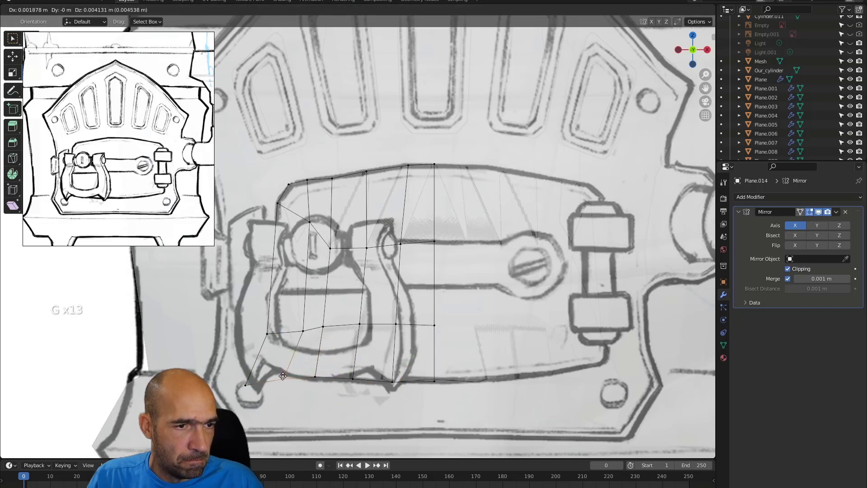
pyautogui.click(286, 370)
pyautogui.click(246, 385)
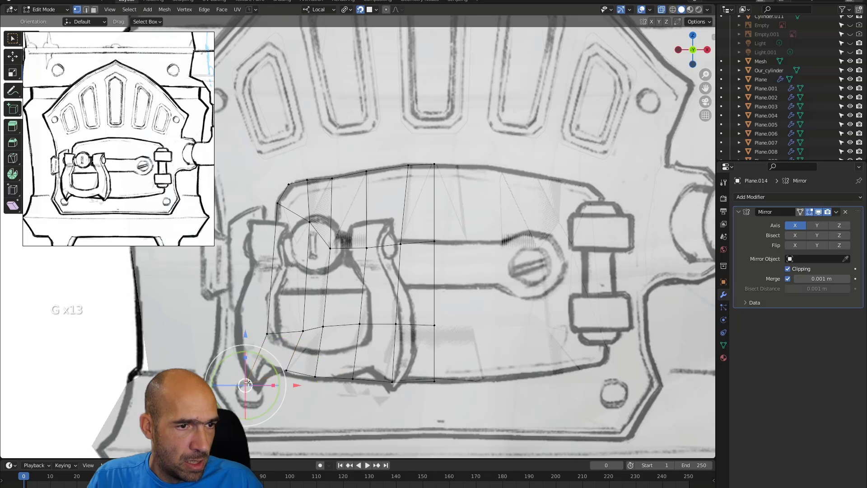
pyautogui.press('g')
pyautogui.click(269, 360)
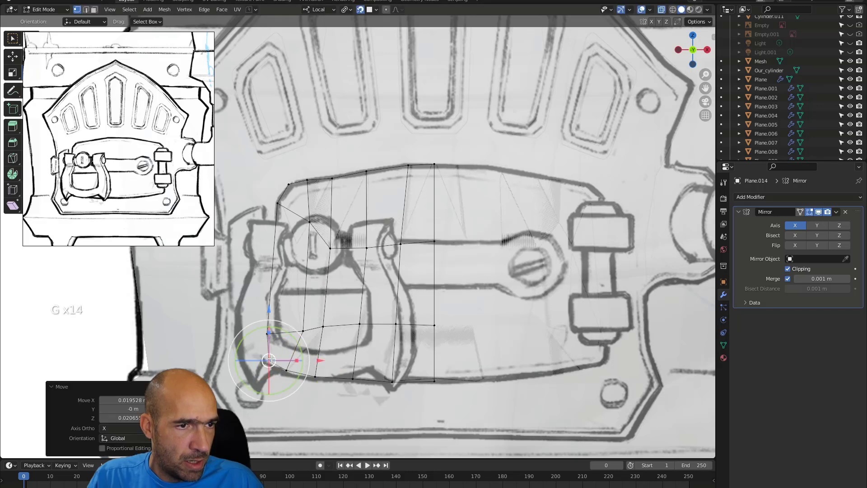
# - Nudge the side vertex above the lower outer corner and the rounded corner's vertices slightly inward to smooth the curve
pyautogui.click(268, 333)
pyautogui.press('g')
pyautogui.click(273, 333)
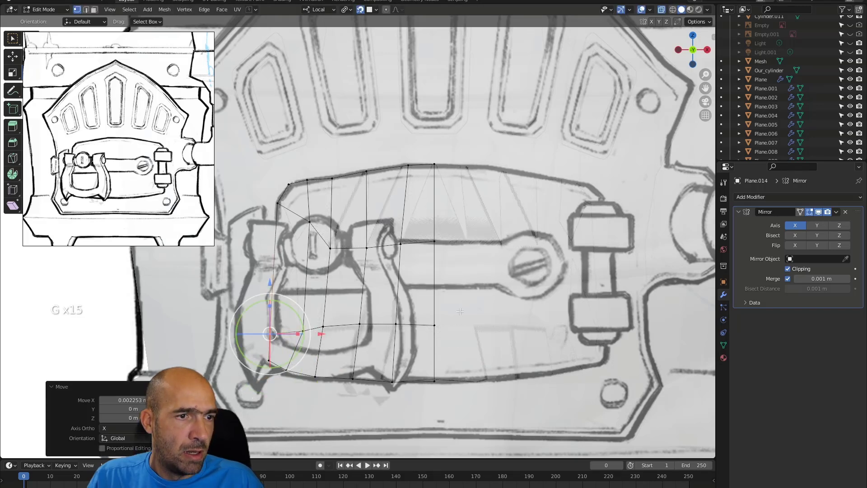
pyautogui.click(271, 360)
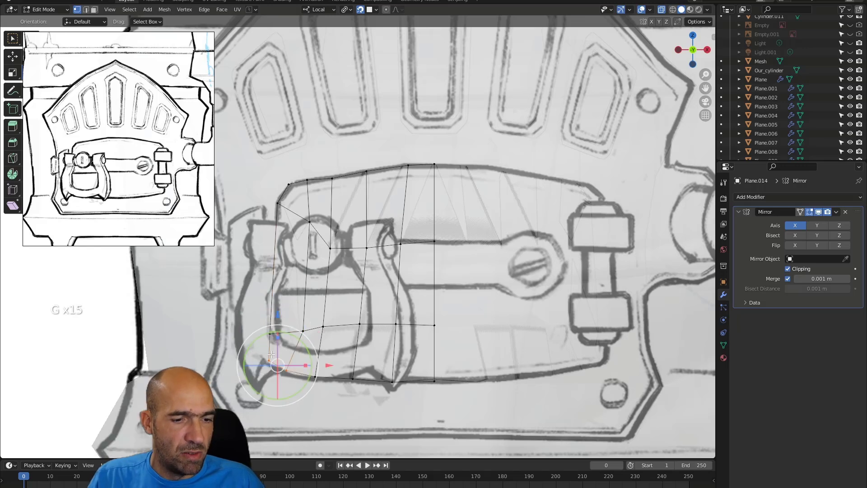
pyautogui.press('g')
pyautogui.click(277, 354)
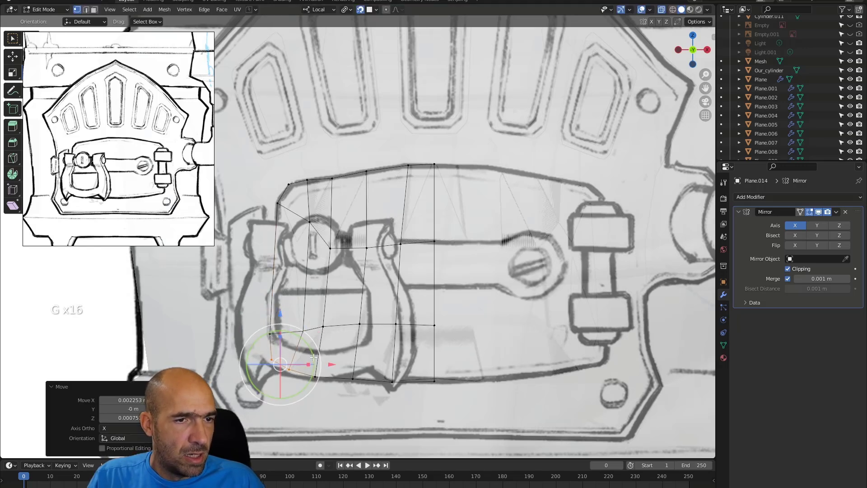
pyautogui.click(365, 253)
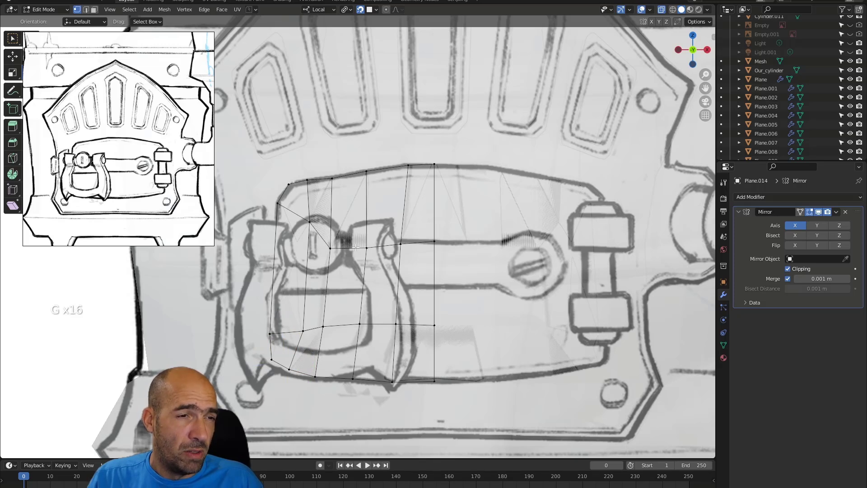
# - Raise the middle top-edge vertex slightly and nudge the group of vertices at the upper outer corner to match the sketch
pyautogui.click(343, 174)
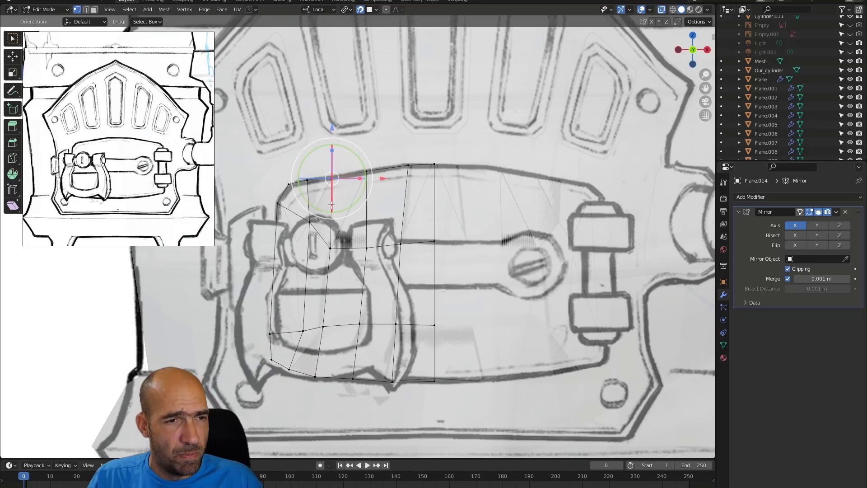
pyautogui.press('g')
pyautogui.click(337, 201)
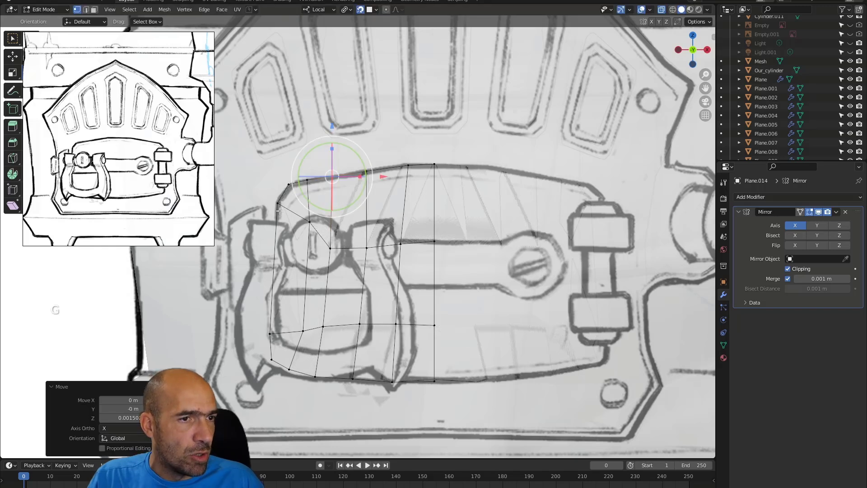
pyautogui.moveTo(309, 193); pyautogui.dragTo(309, 195)
pyautogui.press('g')
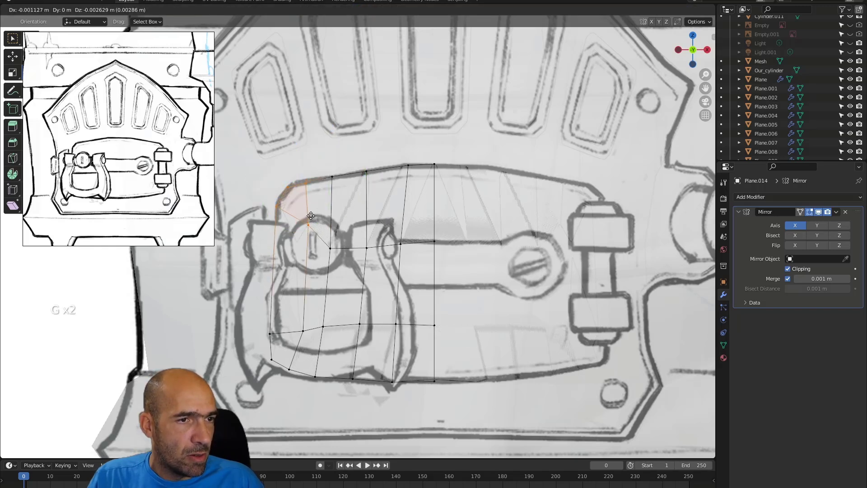
pyautogui.click(313, 215)
pyautogui.click(410, 156)
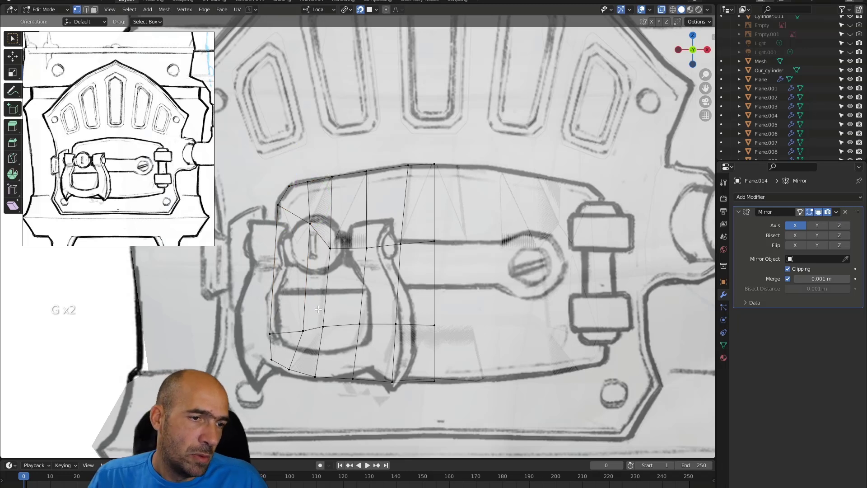
# - Box-select the vertices around the panel's lower outer corner and shift them slightly inward as a group
pyautogui.moveTo(268, 394); pyautogui.dragTo(266, 409)
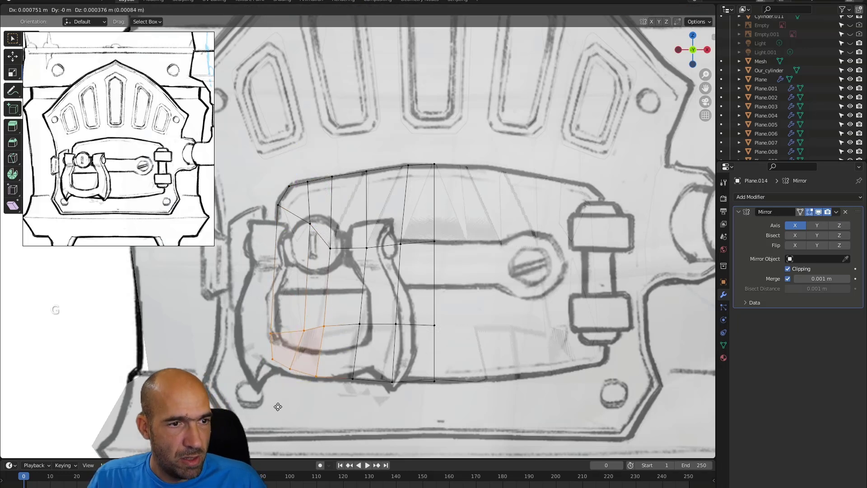
pyautogui.click(280, 407)
pyautogui.click(377, 400)
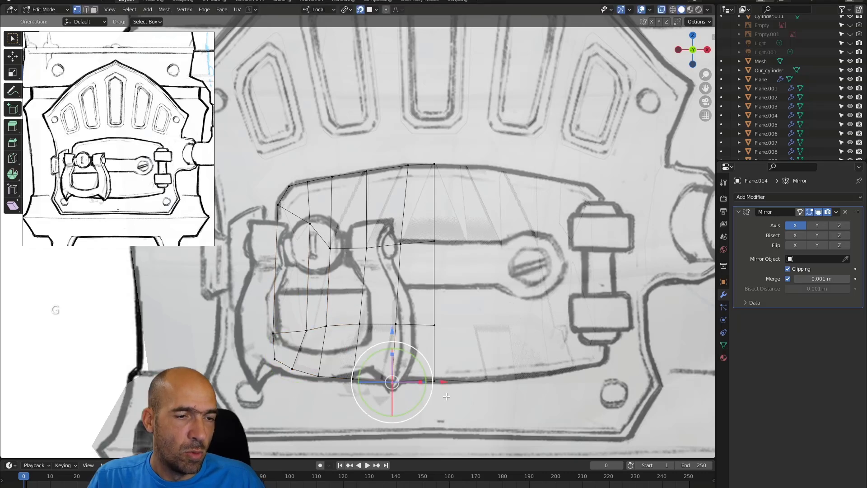
# - Turn off X-ray, select the whole panel mesh and move it outward along its local Y axis, in front of the arched plate
pyautogui.hotkey('alt', 'z')
pyautogui.keyDown('alt'); pyautogui.moveTo(466, 333); pyautogui.dragTo(470, 301); pyautogui.keyUp('alt')
pyautogui.keyDown('alt'); pyautogui.moveTo(470, 301); pyautogui.dragTo(461, 380, button='right'); pyautogui.keyUp('alt')
pyautogui.keyDown('alt'); pyautogui.moveTo(460, 381); pyautogui.dragTo(482, 219); pyautogui.keyUp('alt')
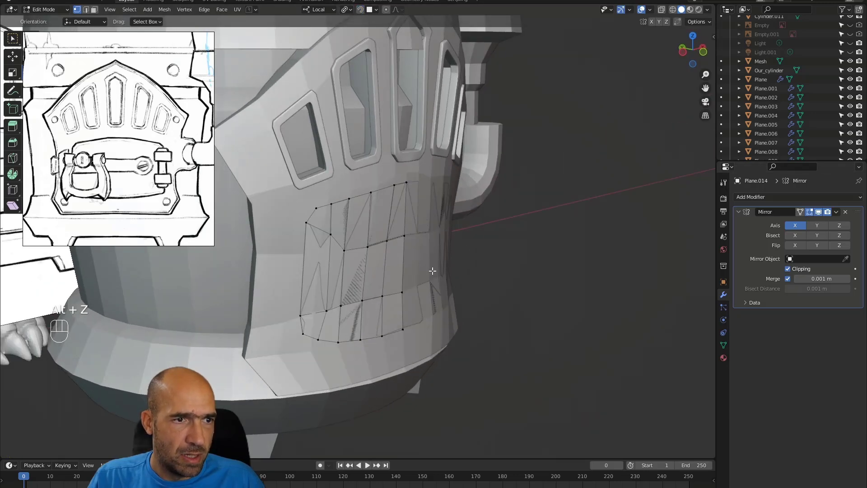
pyautogui.keyDown('alt'); pyautogui.moveTo(432, 271); pyautogui.dragTo(458, 294); pyautogui.keyUp('alt')
pyautogui.press('a')
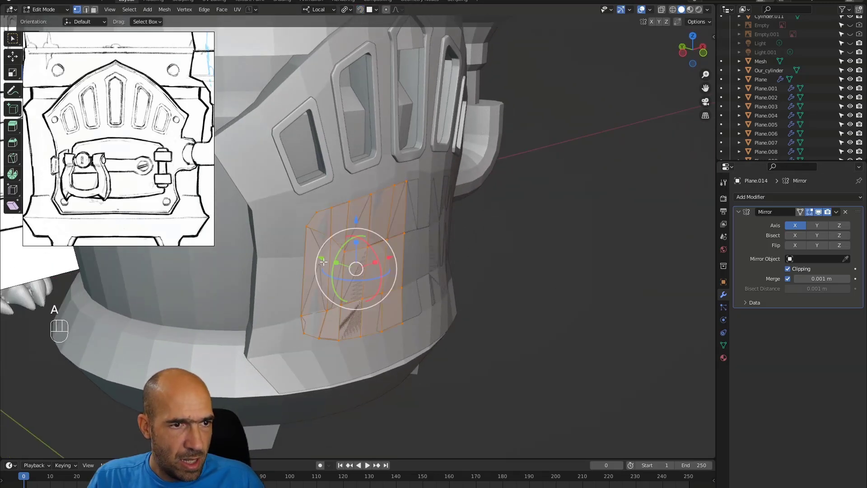
pyautogui.moveTo(322, 259); pyautogui.dragTo(329, 257)
pyautogui.keyDown('alt'); pyautogui.moveTo(329, 258); pyautogui.dragTo(468, 254); pyautogui.keyUp('alt')
pyautogui.keyDown('alt'); pyautogui.moveTo(468, 254); pyautogui.dragTo(357, 258, button='middle'); pyautogui.keyUp('alt')
pyautogui.moveTo(333, 250); pyautogui.dragTo(340, 252)
pyautogui.keyDown('alt'); pyautogui.moveTo(431, 262); pyautogui.dragTo(394, 228, button='middle'); pyautogui.keyUp('alt')
pyautogui.keyDown('alt'); pyautogui.moveTo(395, 229); pyautogui.dragTo(400, 228); pyautogui.keyUp('alt')
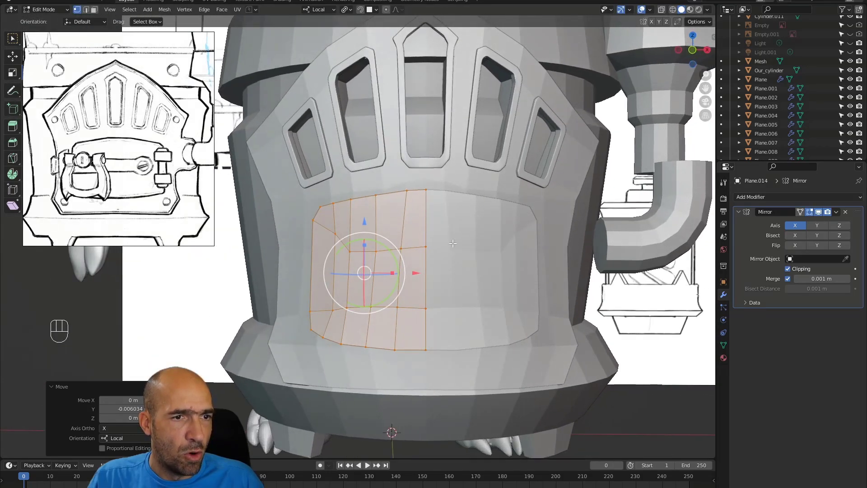
# - Add a Solidify modifier to the inner door panel and check its thickness from the side
pyautogui.keyDown('ctrl'); pyautogui.keyDown('alt'); pyautogui.moveTo(444, 275); pyautogui.dragTo(407, 284); pyautogui.keyUp('alt'); pyautogui.keyUp('ctrl')
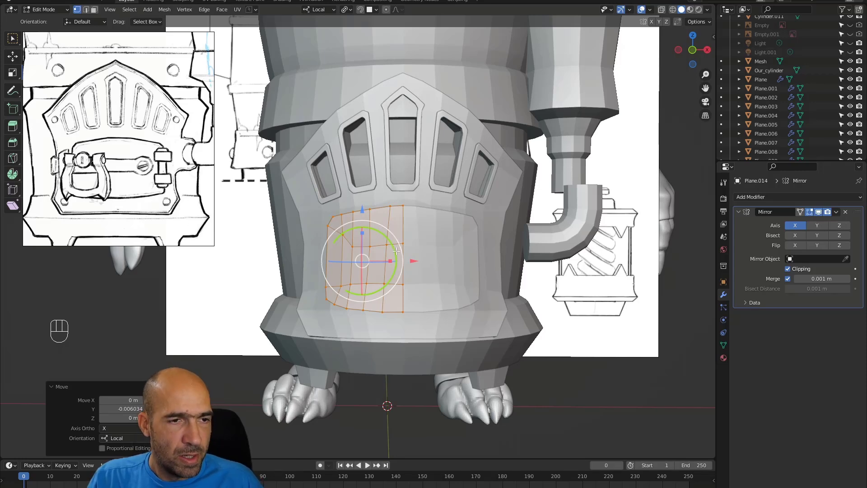
pyautogui.keyDown('alt'); pyautogui.moveTo(426, 235); pyautogui.dragTo(468, 213); pyautogui.keyUp('alt')
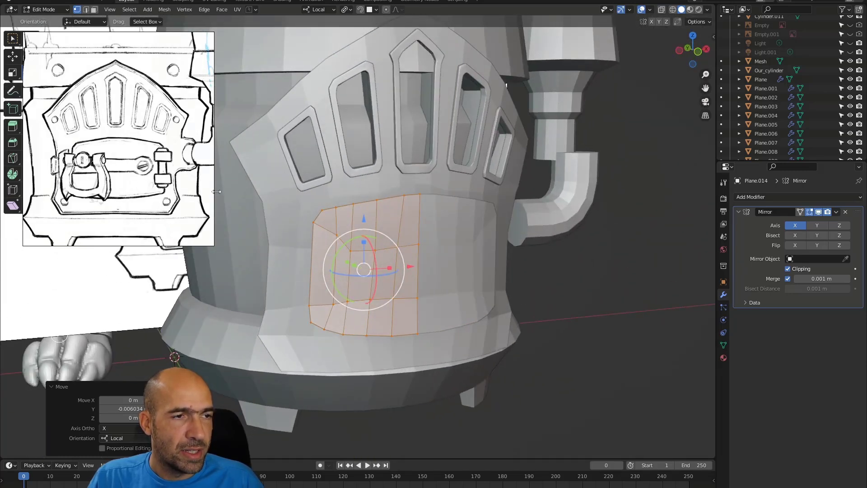
pyautogui.keyDown('alt'); pyautogui.moveTo(423, 271); pyautogui.dragTo(518, 225); pyautogui.keyUp('alt')
pyautogui.click(795, 197)
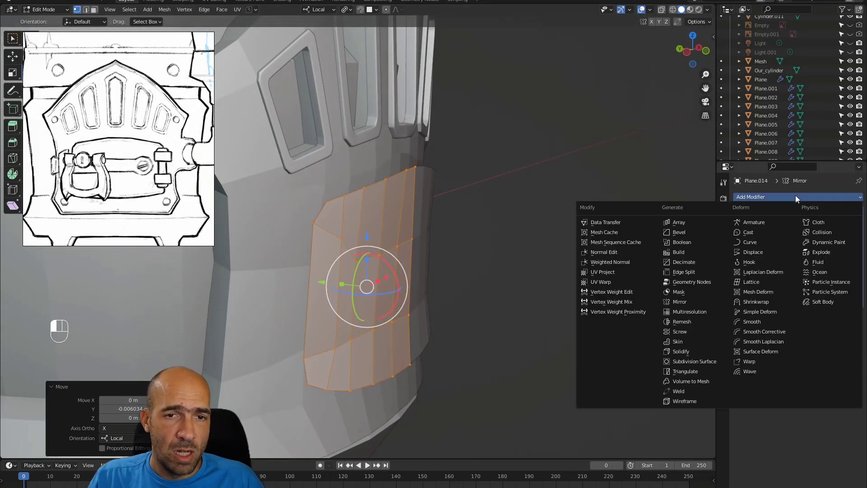
pyautogui.click(702, 352)
pyautogui.keyDown('alt'); pyautogui.moveTo(559, 291); pyautogui.dragTo(608, 299); pyautogui.keyUp('alt')
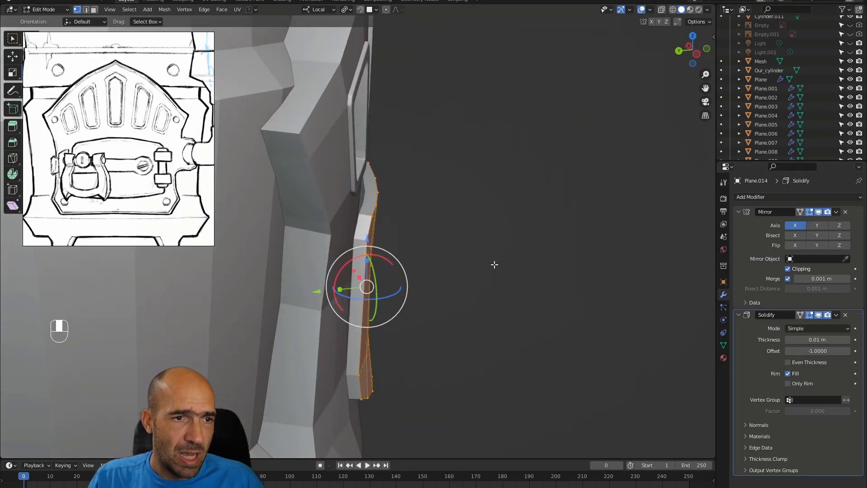
# - Move the thickened panel back toward the arched plate about 0.0045 m along its local Y axis and check the fit
pyautogui.keyDown('alt'); pyautogui.moveTo(496, 261); pyautogui.dragTo(495, 269); pyautogui.keyUp('alt')
pyautogui.moveTo(315, 293)
pyautogui.keyDown('alt'); pyautogui.mouseDown()
pyautogui.moveTo(311, 304)
pyautogui.moveTo(307, 293)
pyautogui.mouseUp(); pyautogui.keyUp('alt')
pyautogui.keyDown('alt'); pyautogui.moveTo(496, 283); pyautogui.dragTo(448, 301, button='middle'); pyautogui.keyUp('alt')
pyautogui.keyDown('alt'); pyautogui.moveTo(447, 301); pyautogui.dragTo(406, 319, button='middle'); pyautogui.keyUp('alt')
pyautogui.scroll(-5, 111, 163)
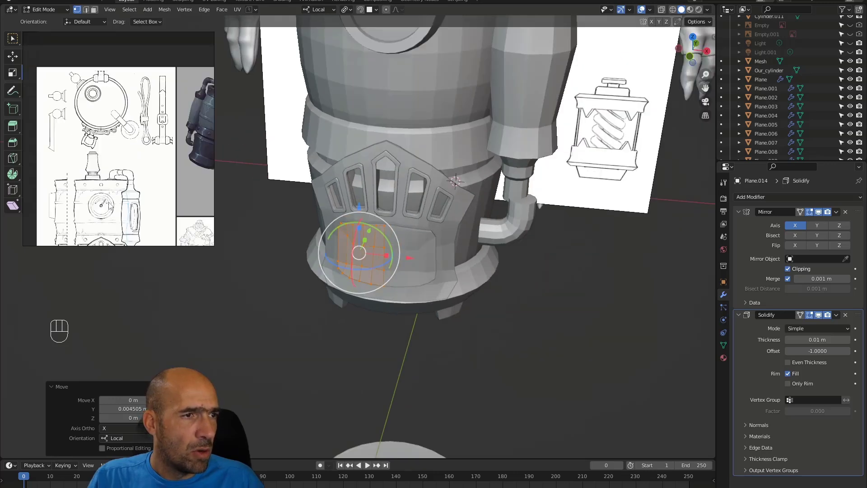
# - Examine the front grate, door latch, slotted screw and hinge in the reference drawing
pyautogui.scroll(6, 104, 154)
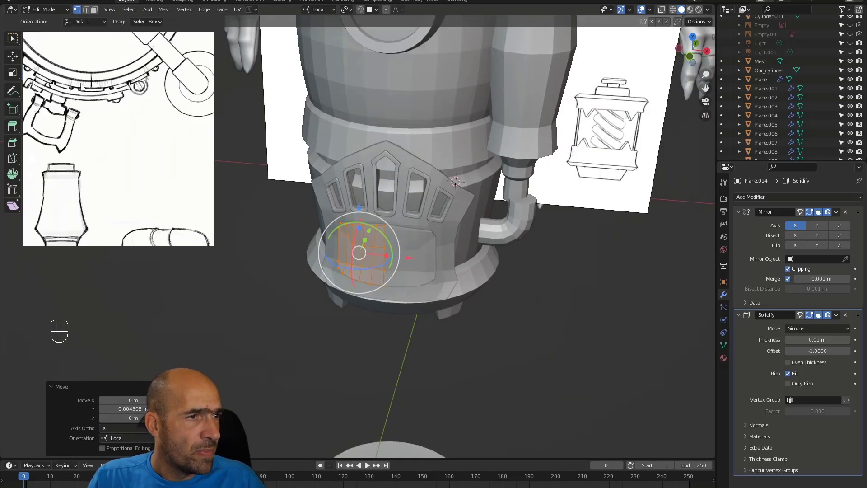
pyautogui.scroll(2, 83, 99)
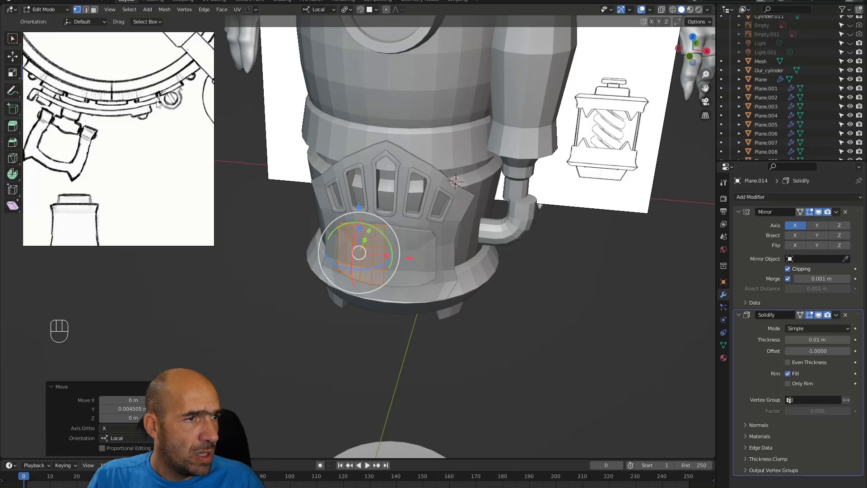
pyautogui.scroll(-1, 72, 112)
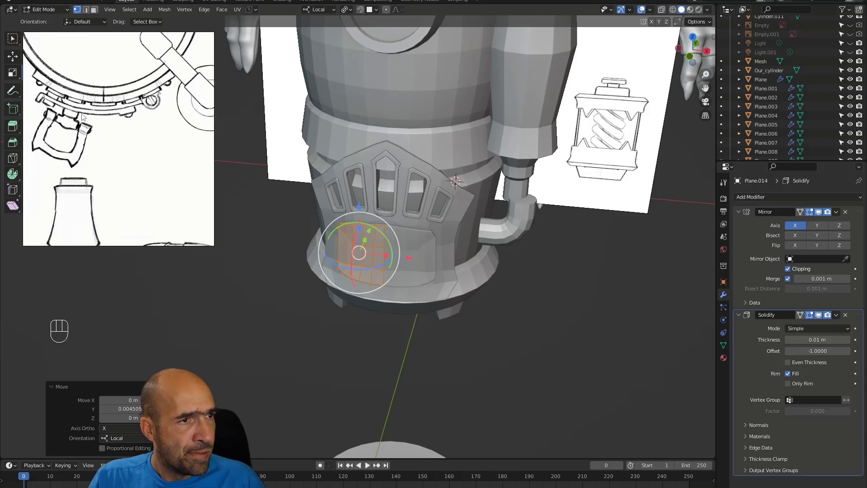
pyautogui.scroll(-4, 93, 141)
pyautogui.moveTo(114, 189); pyautogui.dragTo(98, 70, button='middle')
pyautogui.moveTo(91, 221); pyautogui.dragTo(135, 64, button='middle')
pyautogui.scroll(5, 117, 132)
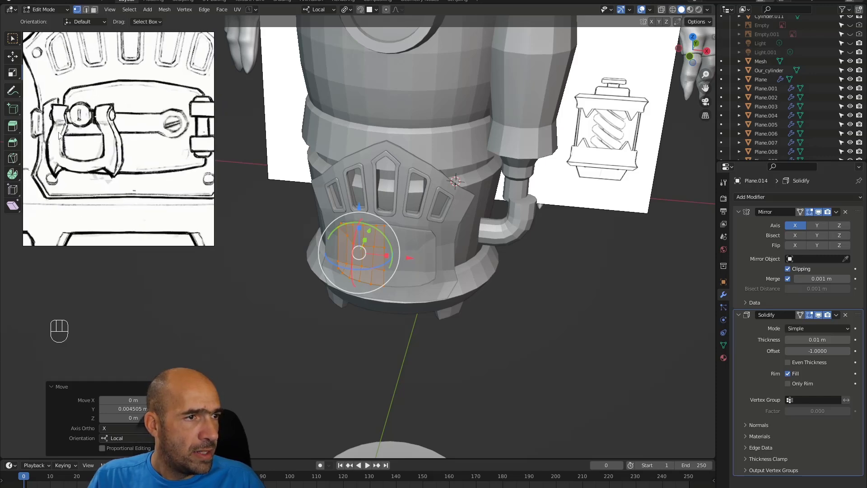
pyautogui.scroll(-3, 159, 134)
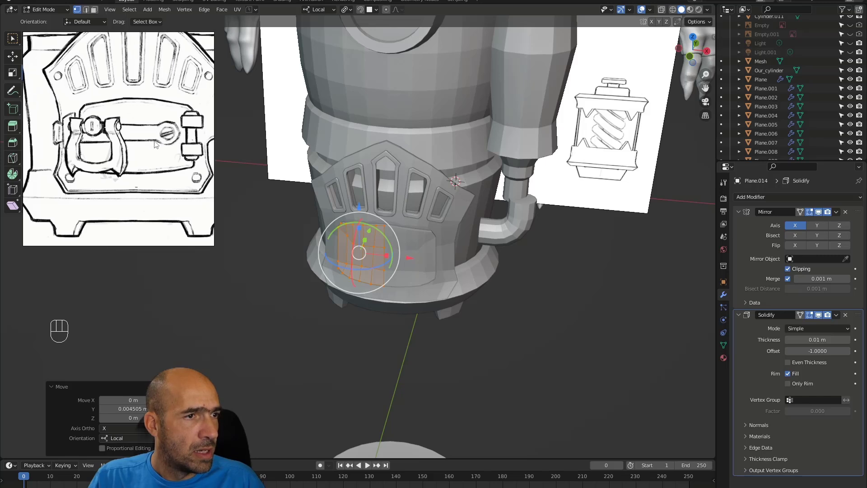
pyautogui.scroll(-2, 155, 144)
pyautogui.moveTo(149, 149)
pyautogui.mouseDown(button='middle')
pyautogui.moveTo(122, 177)
pyautogui.moveTo(145, 137)
pyautogui.mouseUp(button='middle')
pyautogui.scroll(4, 121, 177)
pyautogui.scroll(1, 189, 174)
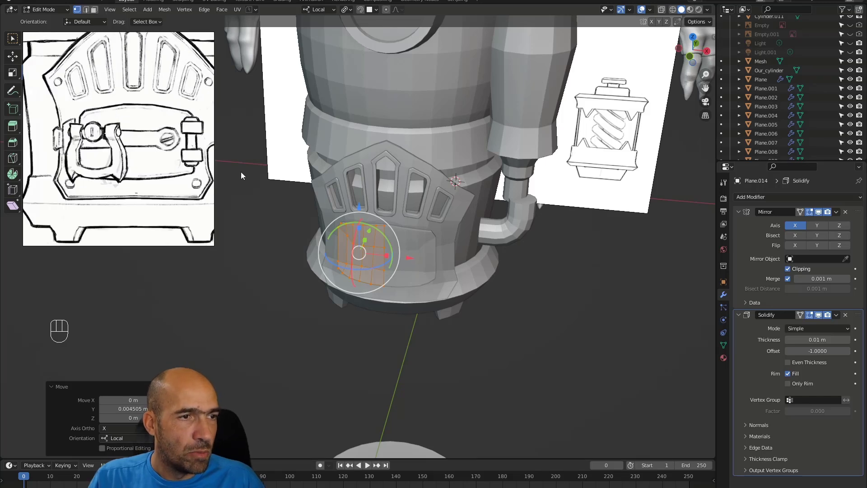
# - Add a Subdivision Surface modifier to the arched grate plate, with viewport and render levels set to 4
pyautogui.hotkey('alt', 'a')
pyautogui.moveTo(525, 286); pyautogui.dragTo(517, 238, button='middle')
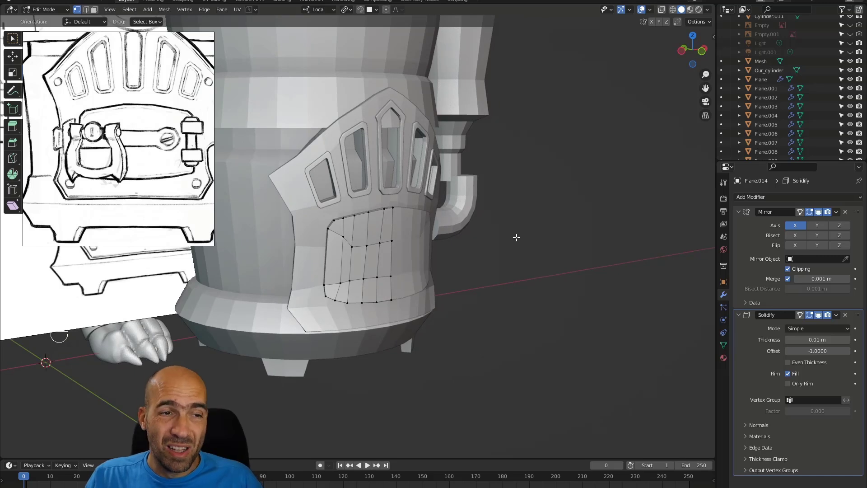
pyautogui.keyDown('alt'); pyautogui.moveTo(517, 238); pyautogui.dragTo(446, 206); pyautogui.keyUp('alt')
pyautogui.hotkey('alt', 'q')
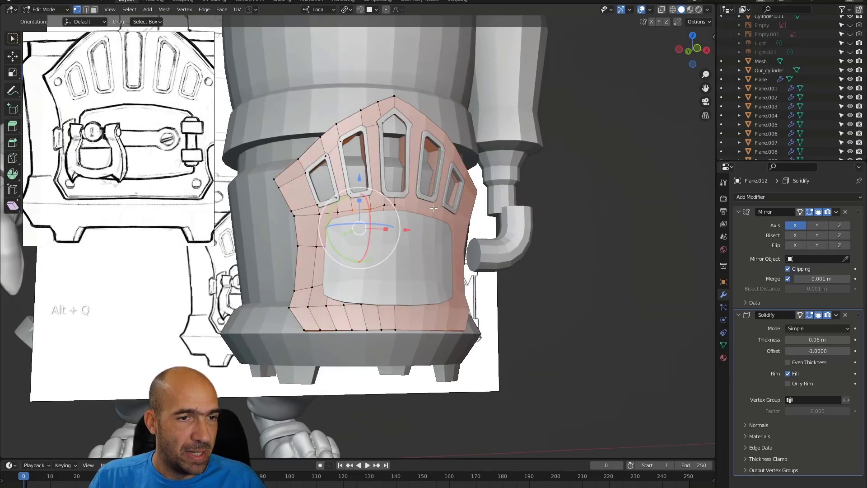
pyautogui.click(788, 198)
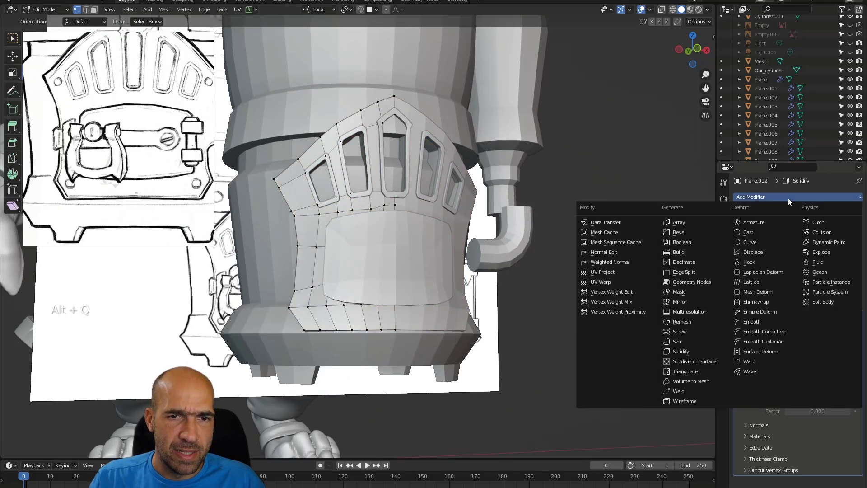
pyautogui.click(705, 358)
pyautogui.moveTo(705, 358); pyautogui.dragTo(592, 307, button='middle')
pyautogui.scroll(-3, 804, 407)
pyautogui.click(849, 464)
pyautogui.click(848, 464)
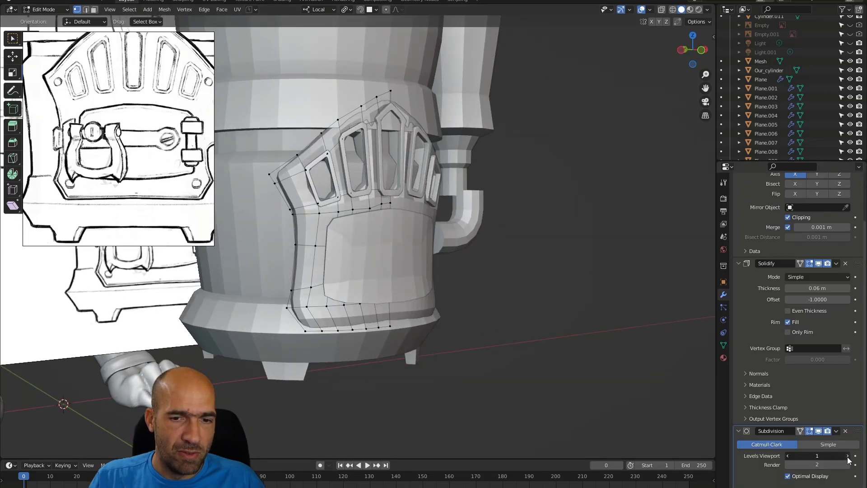
pyautogui.click(848, 456)
pyautogui.click(848, 456)
pyautogui.click(848, 456)
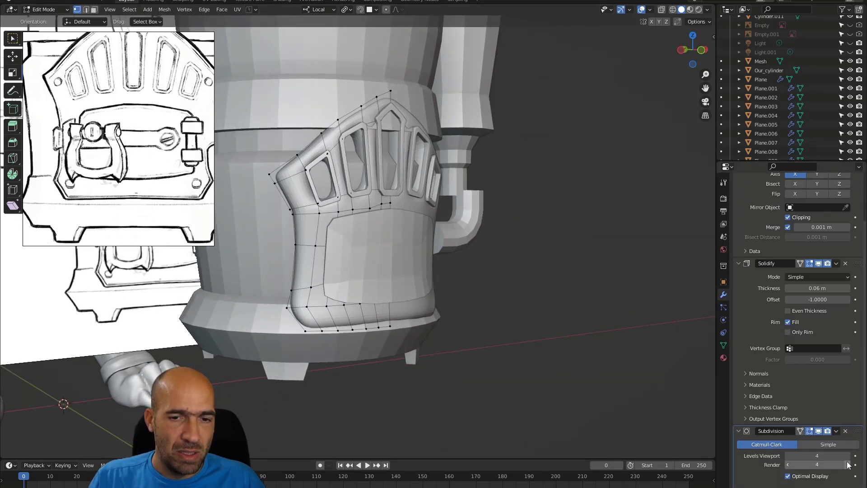
# - Sharpen the grate plate's edges with Solidify creases of 0.469 inner, 0.456 outer and 0.435 rim
pyautogui.moveTo(556, 284); pyautogui.dragTo(820, 344, button='middle')
pyautogui.click(762, 396)
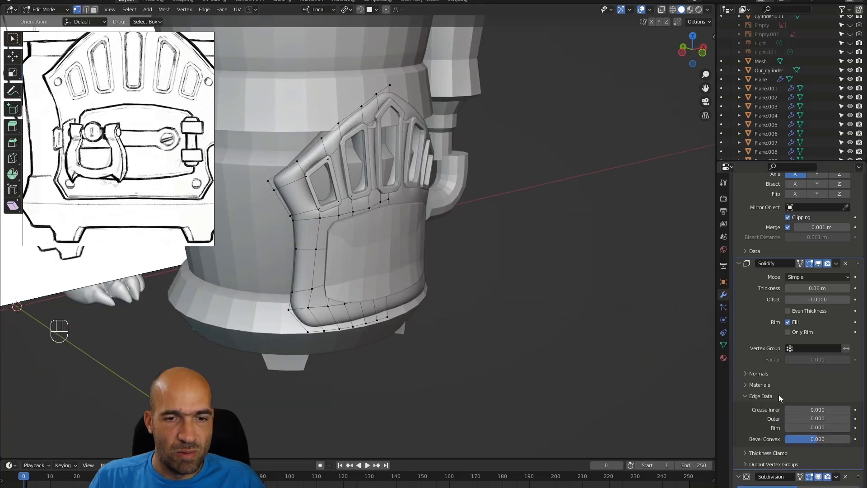
pyautogui.moveTo(791, 410); pyautogui.dragTo(826, 428)
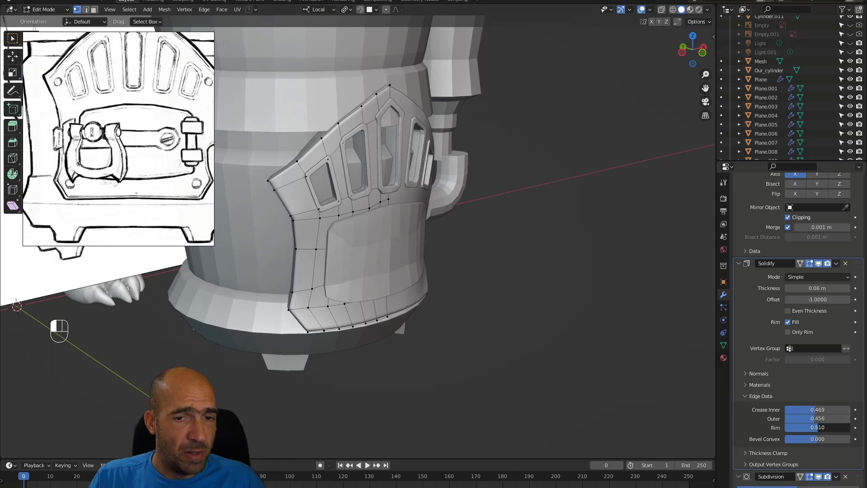
pyautogui.keyDown('alt'); pyautogui.moveTo(666, 318); pyautogui.dragTo(605, 338, button='middle'); pyautogui.keyUp('alt')
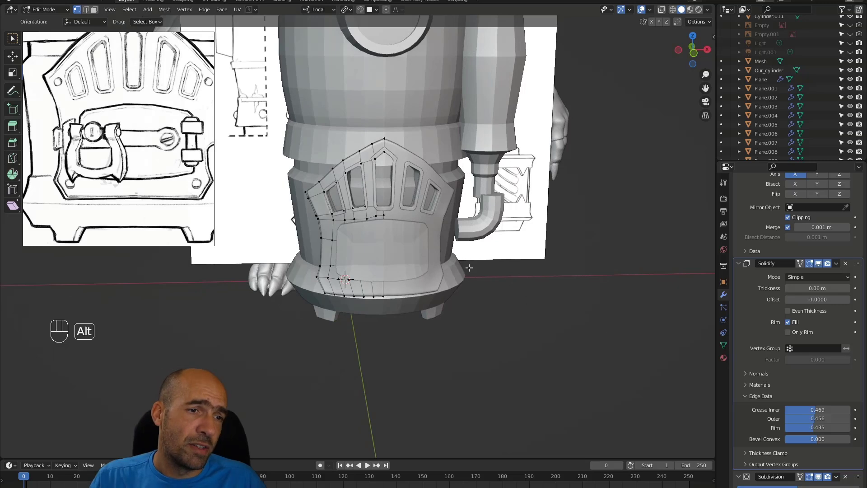
pyautogui.keyDown('alt'); pyautogui.moveTo(487, 281); pyautogui.dragTo(590, 325, button='middle'); pyautogui.keyUp('alt')
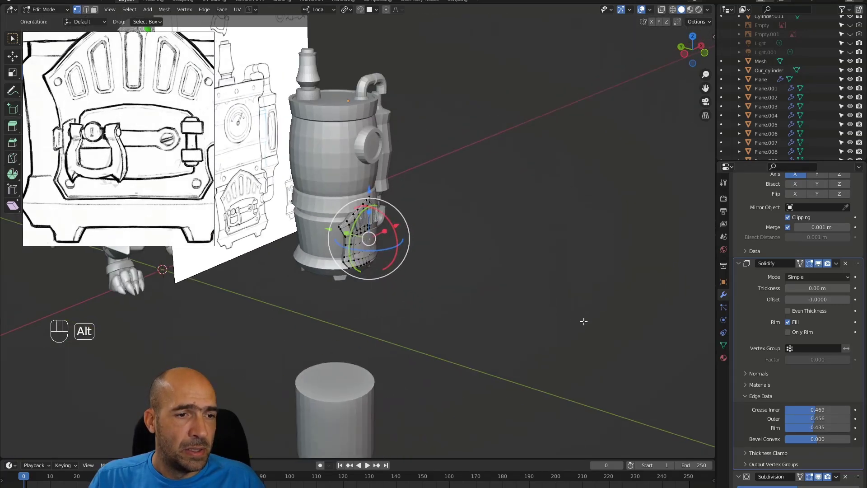
pyautogui.keyDown('alt'); pyautogui.moveTo(500, 321); pyautogui.dragTo(441, 332, button='middle'); pyautogui.keyUp('alt')
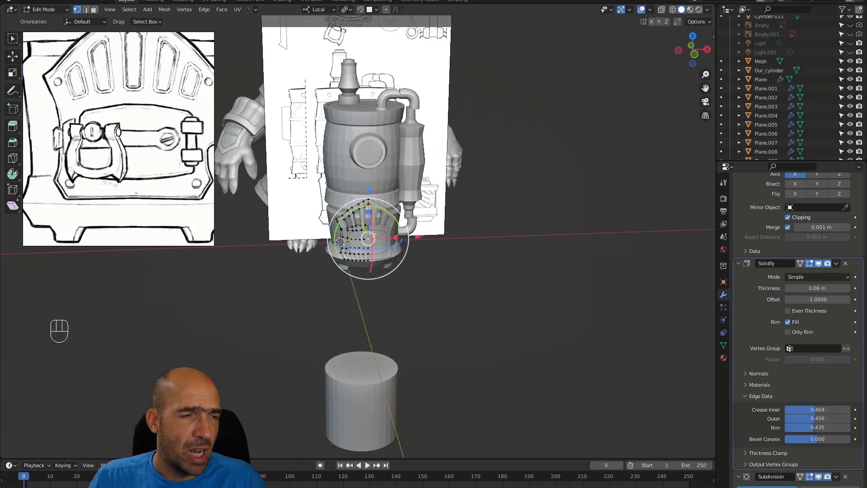
# - Duplicate the character's armour piece that contains the slotted screw and place the copy in empty space beside the boiler
pyautogui.keyDown('alt'); pyautogui.moveTo(434, 197); pyautogui.dragTo(418, 134, button='middle'); pyautogui.keyUp('alt')
pyautogui.press('Tab')
pyautogui.click(418, 135)
pyautogui.keyDown('ctrl'); pyautogui.keyDown('alt'); pyautogui.moveTo(475, 182); pyautogui.dragTo(462, 232, button='middle'); pyautogui.keyUp('alt'); pyautogui.keyUp('ctrl')
pyautogui.hotkey('shift', 'd')
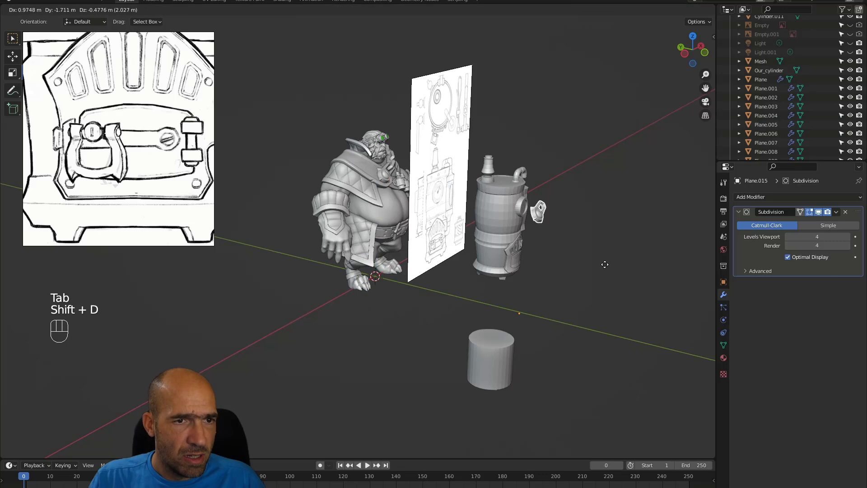
pyautogui.click(608, 265)
pyautogui.scroll(4, 628, 253)
pyautogui.keyDown('alt'); pyautogui.moveTo(646, 248); pyautogui.dragTo(515, 224, button='middle'); pyautogui.keyUp('alt')
# - Delete all faces of the duplicated piece except the round slotted screw head
pyautogui.press('Tab')
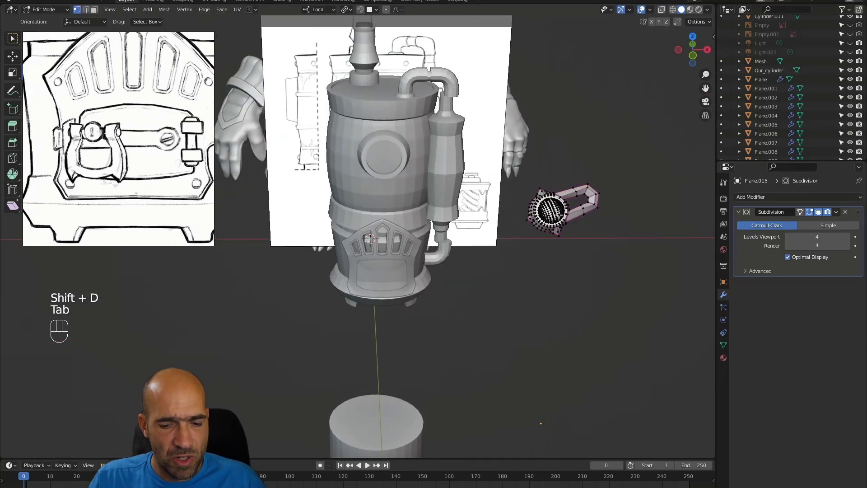
pyautogui.press('l')
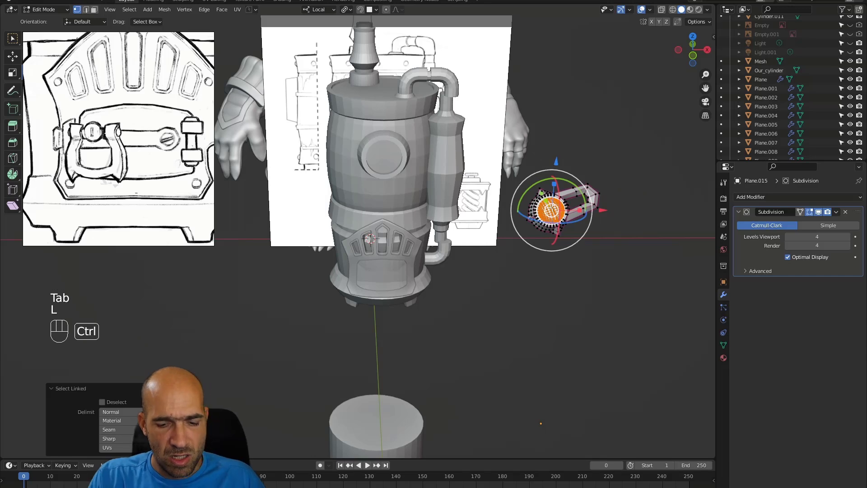
pyautogui.hotkey('ctrl', 'i')
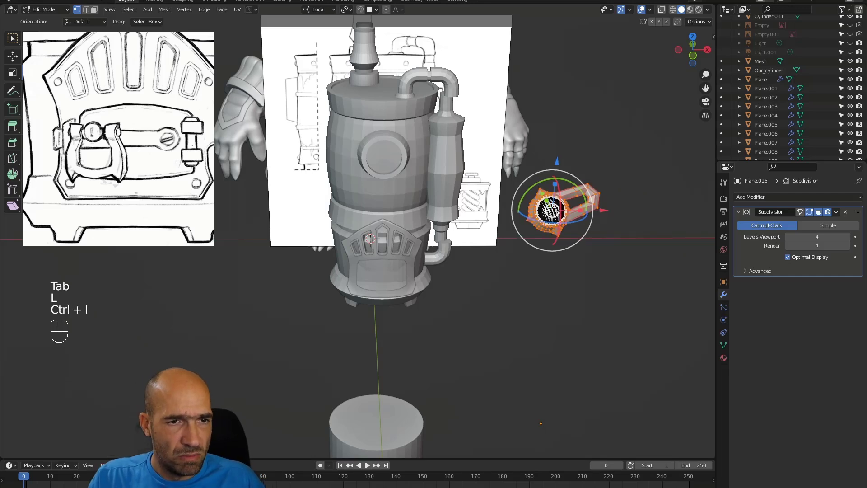
pyautogui.press('x')
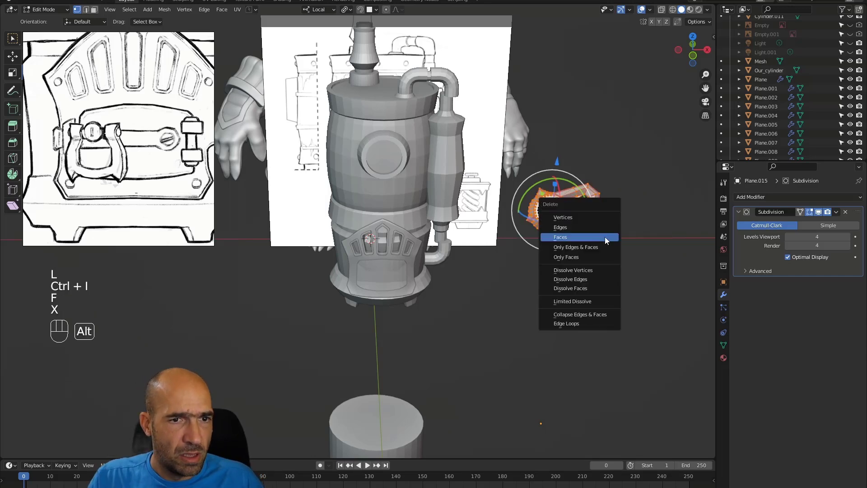
pyautogui.press('f')
pyautogui.keyDown('alt'); pyautogui.moveTo(599, 239); pyautogui.dragTo(625, 227); pyautogui.keyUp('alt')
pyautogui.moveTo(597, 187); pyautogui.dragTo(527, 253)
# - Rotate the isolated screw head about 31.7° around its local X axis
pyautogui.scroll(3, 114, 147)
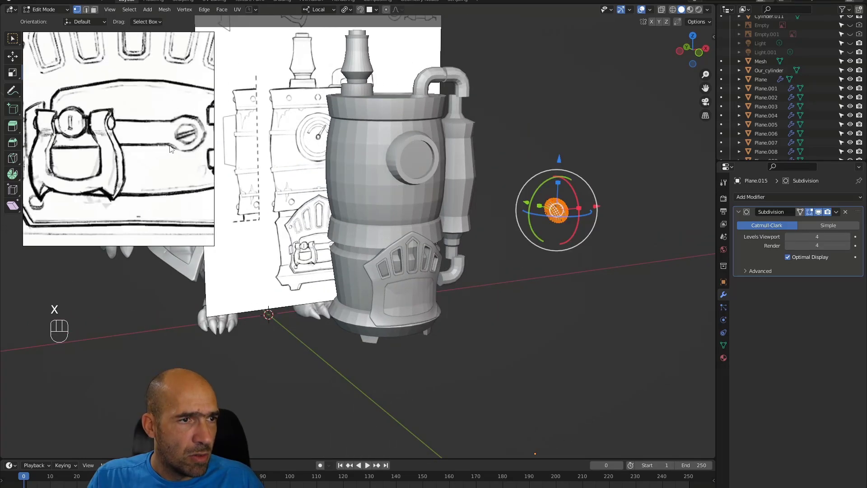
pyautogui.scroll(-3, 139, 171)
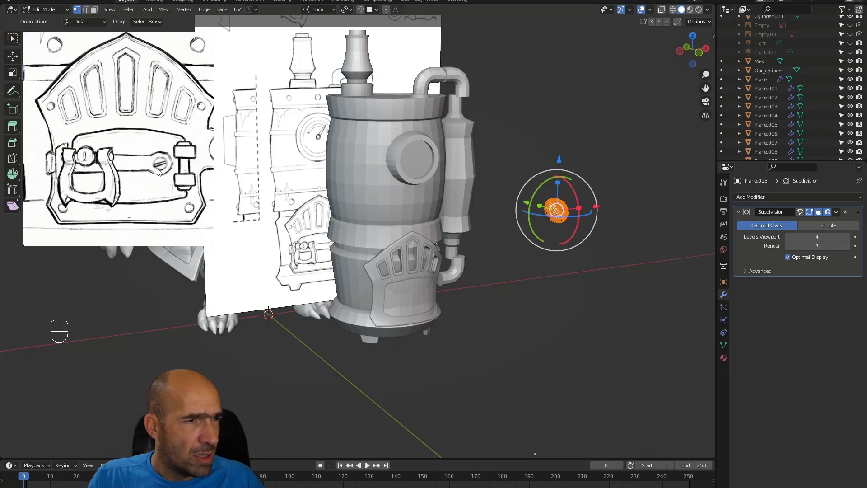
pyautogui.moveTo(579, 201); pyautogui.dragTo(606, 238)
pyautogui.hotkey('ctrl', 'z')
pyautogui.keyDown('alt'); pyautogui.keyDown('shift'); pyautogui.moveTo(605, 238); pyautogui.dragTo(414, 299); pyautogui.keyUp('shift'); pyautogui.keyUp('alt')
pyautogui.keyDown('alt'); pyautogui.moveTo(413, 298); pyautogui.dragTo(608, 285); pyautogui.keyUp('alt')
pyautogui.keyDown('alt'); pyautogui.moveTo(608, 285); pyautogui.dragTo(552, 311); pyautogui.keyUp('alt')
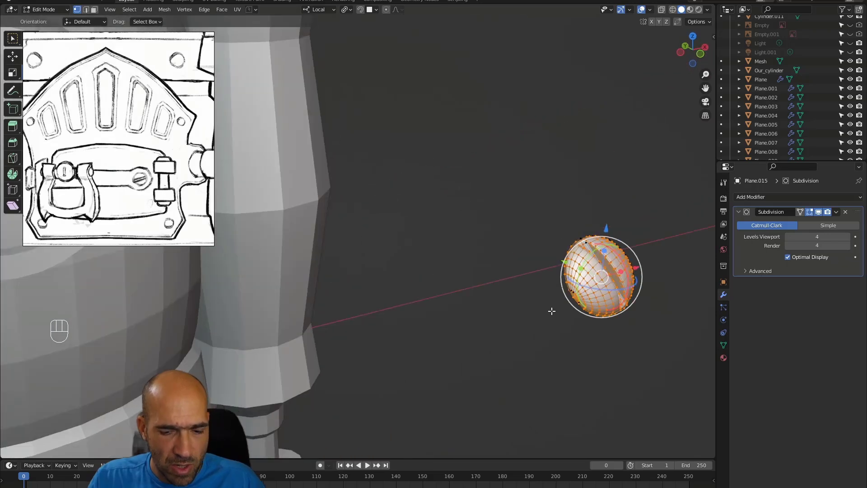
pyautogui.press('l')
pyautogui.keyDown('ctrl'); pyautogui.keyDown('alt'); pyautogui.moveTo(635, 324); pyautogui.dragTo(641, 413); pyautogui.keyUp('alt'); pyautogui.keyUp('ctrl')
pyautogui.keyDown('alt'); pyautogui.moveTo(641, 413); pyautogui.dragTo(575, 284); pyautogui.keyUp('alt')
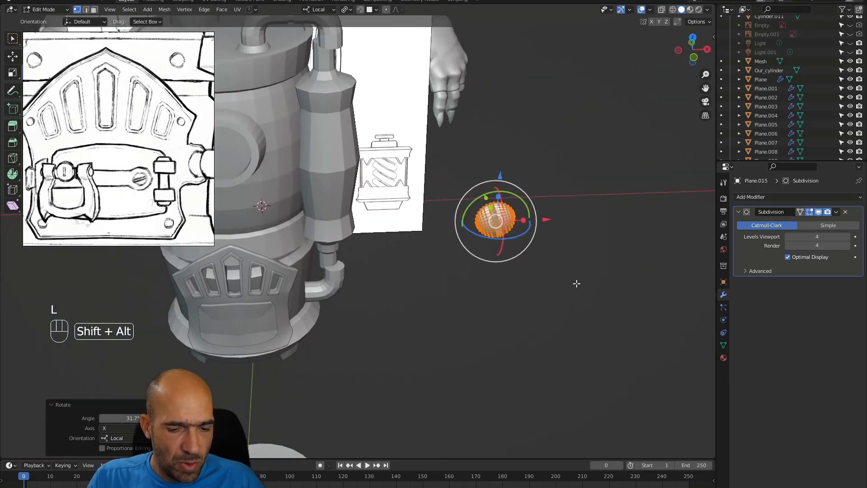
# - Move the screw head onto the boiler's front door and scale it uniformly to about 0.62
pyautogui.press('g')
pyautogui.click(329, 384)
pyautogui.keyDown('alt'); pyautogui.moveTo(378, 350); pyautogui.dragTo(450, 311); pyautogui.keyUp('alt')
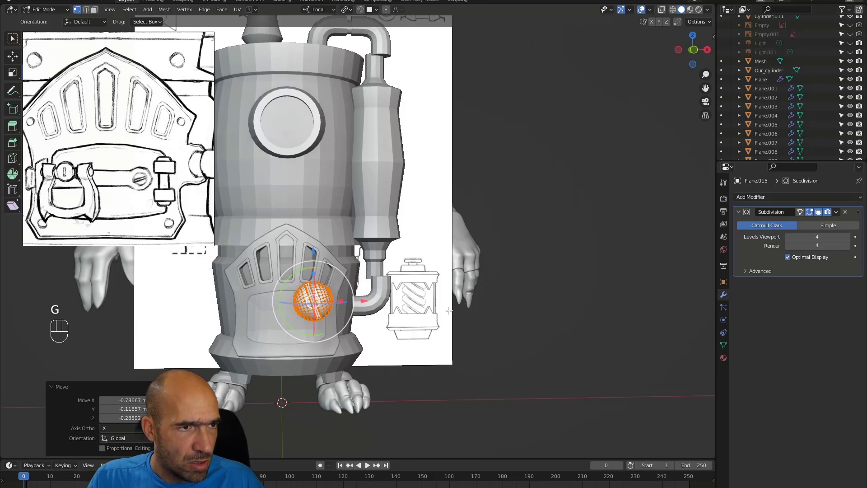
pyautogui.press('s')
pyautogui.click(397, 308)
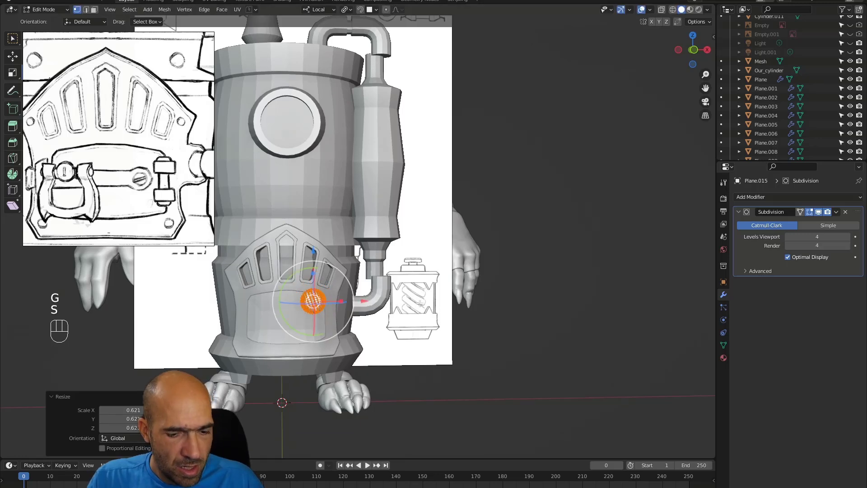
# - Rotate the screw head so its slot tilts as in the reference, and move it against the door's right half
pyautogui.press('r')
pyautogui.click(314, 199)
pyautogui.keyDown('alt'); pyautogui.keyDown('shift'); pyautogui.moveTo(316, 201); pyautogui.dragTo(435, 195); pyautogui.keyUp('shift'); pyautogui.keyUp('alt')
pyautogui.press('g')
pyautogui.click(410, 240)
pyautogui.keyDown('alt'); pyautogui.moveTo(410, 239); pyautogui.dragTo(410, 278); pyautogui.keyUp('alt')
pyautogui.press('g')
pyautogui.click(517, 294)
pyautogui.press('r')
pyautogui.press('r')
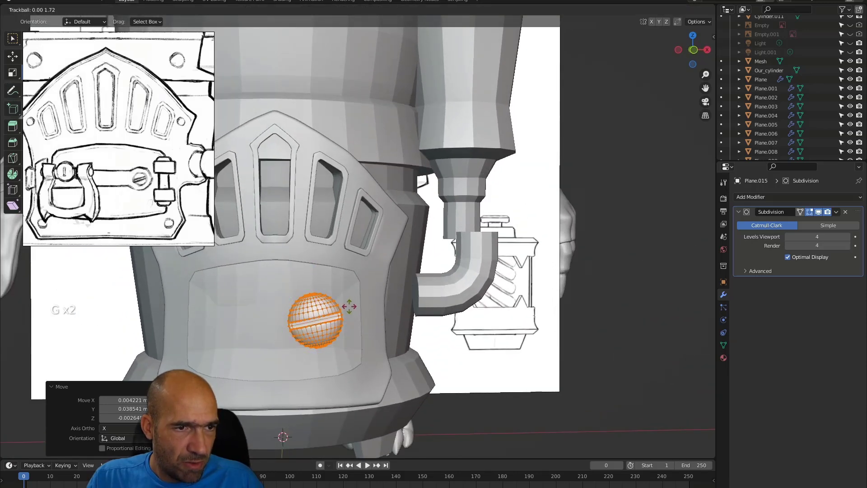
pyautogui.click(350, 306)
# - Shrink the screw head by successive factors of about 0.57, 0.84 and 0.91 while adjusting its position on the door
pyautogui.press('s')
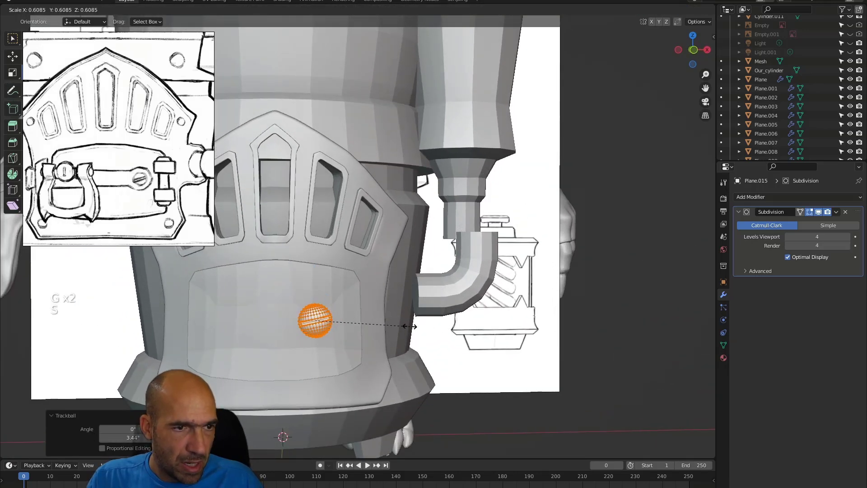
pyautogui.click(409, 325)
pyautogui.press('g')
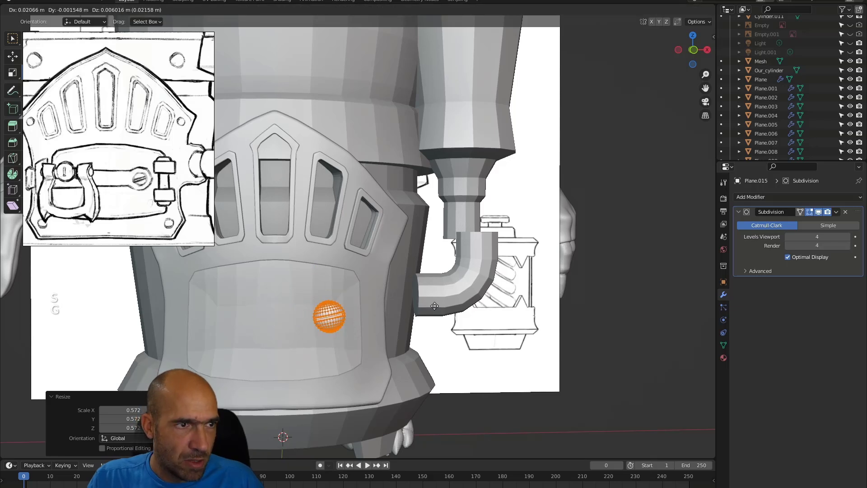
pyautogui.click(433, 310)
pyautogui.press('s')
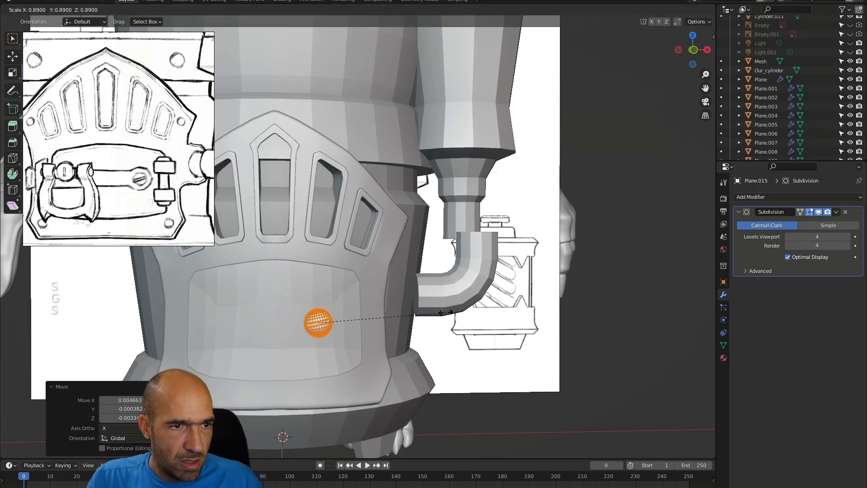
pyautogui.click(439, 312)
pyautogui.press('g')
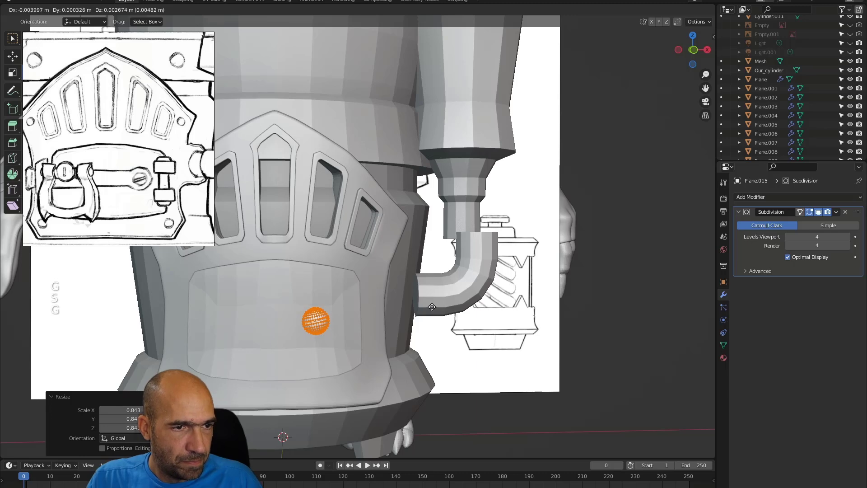
pyautogui.click(431, 307)
pyautogui.press('s')
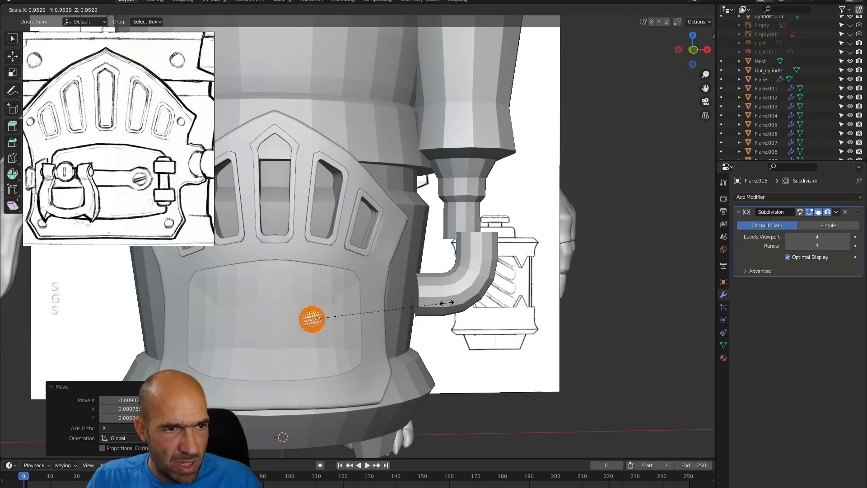
pyautogui.click(442, 300)
# - Move the screw head about 0.012 m along its local Y axis, against the boiler door's surface
pyautogui.keyDown('alt'); pyautogui.moveTo(458, 292); pyautogui.dragTo(512, 313); pyautogui.keyUp('alt')
pyautogui.keyDown('ctrl'); pyautogui.keyDown('alt'); pyautogui.moveTo(512, 313); pyautogui.dragTo(510, 349); pyautogui.keyUp('alt'); pyautogui.keyUp('ctrl')
pyautogui.scroll(-5, 155, 131)
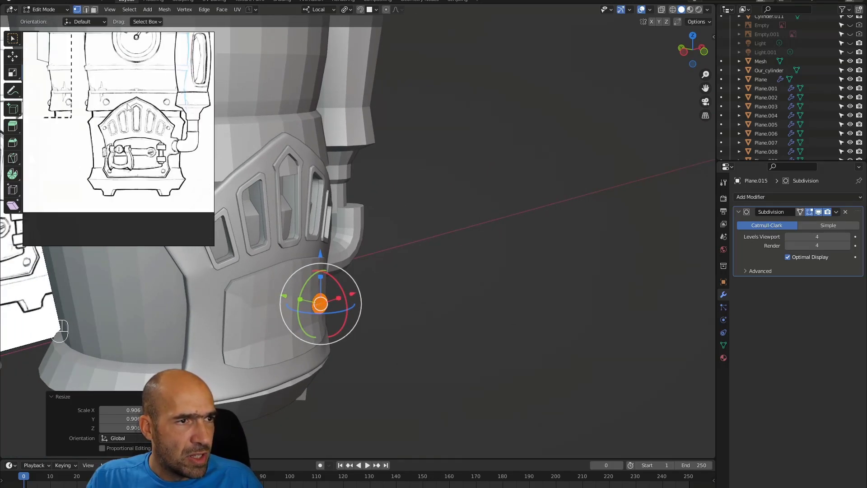
pyautogui.keyDown('alt'); pyautogui.moveTo(436, 312); pyautogui.dragTo(376, 340); pyautogui.keyUp('alt')
pyautogui.keyDown('ctrl'); pyautogui.keyDown('alt'); pyautogui.moveTo(376, 340); pyautogui.dragTo(387, 361); pyautogui.keyUp('alt'); pyautogui.keyUp('ctrl')
pyautogui.keyDown('alt'); pyautogui.moveTo(387, 361); pyautogui.dragTo(476, 291); pyautogui.keyUp('alt')
pyautogui.press('g')
pyautogui.press('y')
pyautogui.press('y')
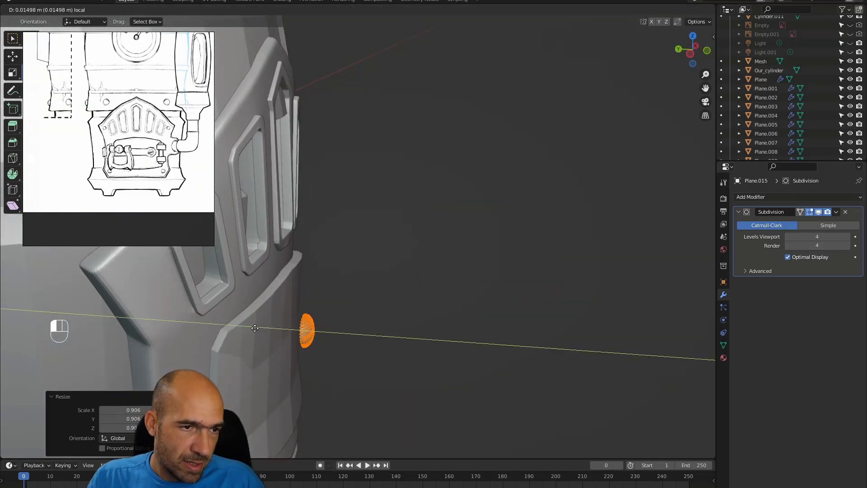
pyautogui.click(258, 328)
# - Rotate the screw head about -7.06° around the view axis and slightly by trackball rotation to follow the door's curve
pyautogui.keyDown('alt'); pyautogui.moveTo(258, 328); pyautogui.dragTo(389, 367); pyautogui.keyUp('alt')
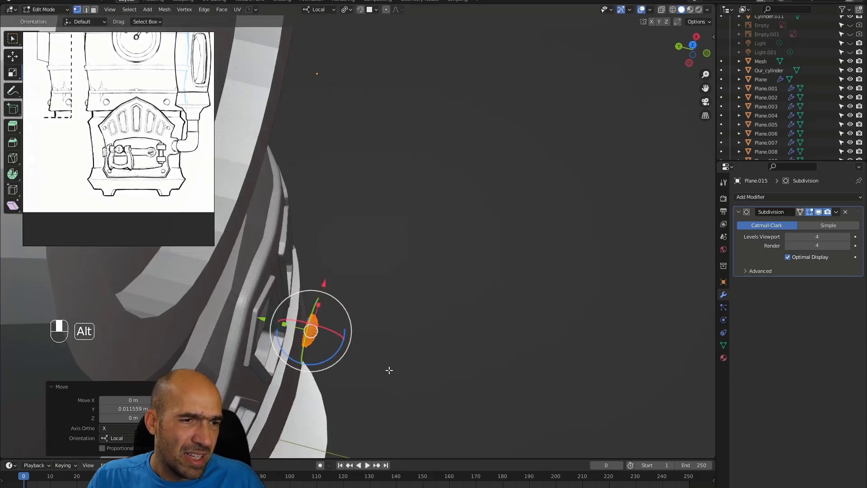
pyautogui.moveTo(347, 311); pyautogui.dragTo(345, 306)
pyautogui.keyDown('alt'); pyautogui.moveTo(379, 298); pyautogui.dragTo(339, 313); pyautogui.keyUp('alt')
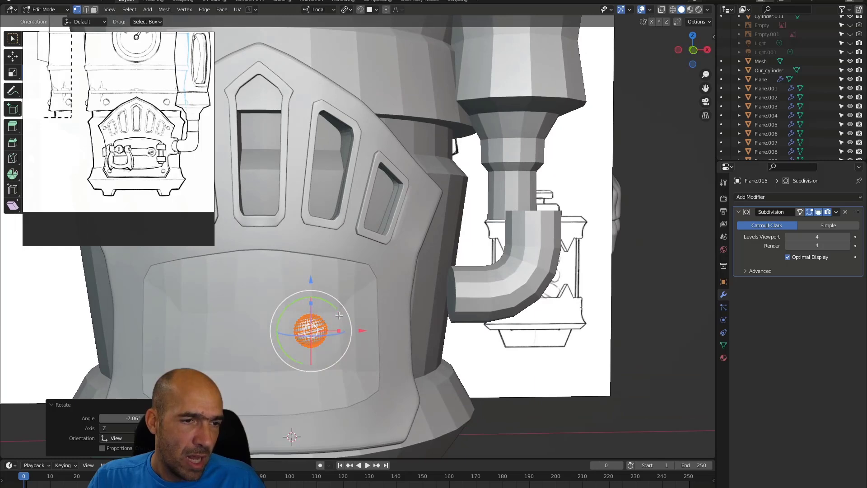
pyautogui.press('r')
pyautogui.press('r')
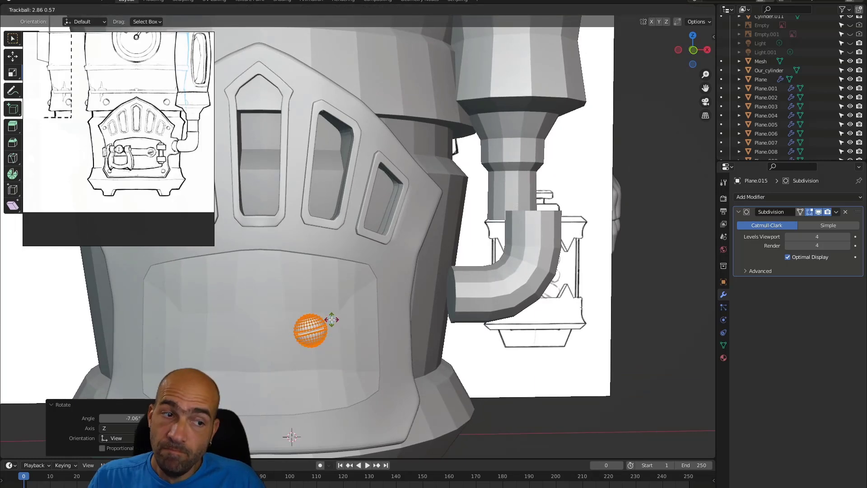
pyautogui.click(332, 320)
# - Nudge the screw head about 0.0036 m along X and 0.0015 m along Z on the door, and deselect it
pyautogui.keyDown('alt'); pyautogui.keyDown('shift'); pyautogui.moveTo(402, 317); pyautogui.dragTo(439, 302); pyautogui.keyUp('shift'); pyautogui.keyUp('alt')
pyautogui.keyDown('alt'); pyautogui.moveTo(440, 302); pyautogui.dragTo(430, 308); pyautogui.keyUp('alt')
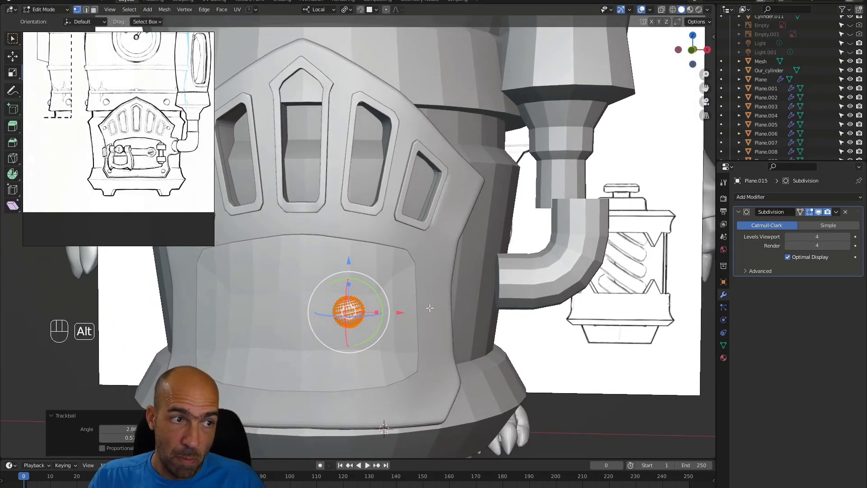
pyautogui.press('g')
pyautogui.click(431, 316)
pyautogui.rightClick(407, 324)
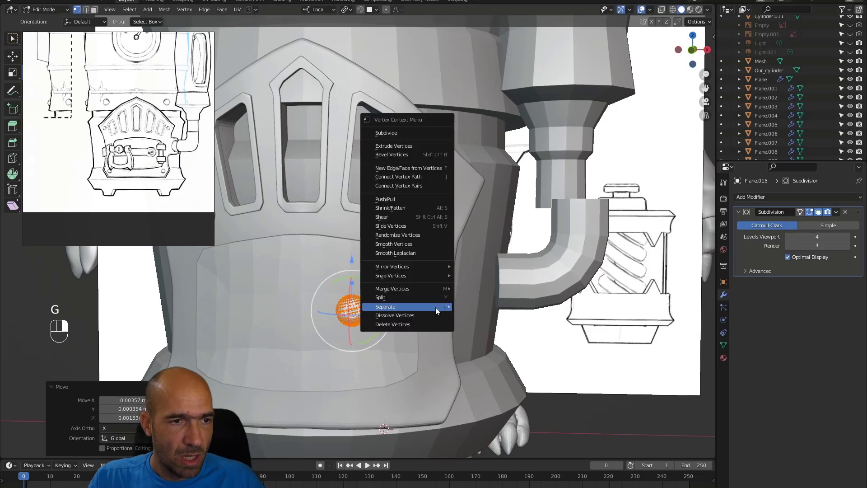
pyautogui.click(392, 355)
pyautogui.keyDown('alt'); pyautogui.keyDown('shift'); pyautogui.moveTo(355, 309); pyautogui.dragTo(382, 294); pyautogui.keyUp('shift'); pyautogui.keyUp('alt')
pyautogui.scroll(2, 410, 256)
pyautogui.moveTo(381, 294)
pyautogui.keyDown('ctrl'); pyautogui.keyDown('alt'); pyautogui.mouseDown()
pyautogui.moveTo(386, 304)
pyautogui.moveTo(384, 296)
pyautogui.mouseUp(); pyautogui.keyUp('alt'); pyautogui.keyUp('ctrl')
pyautogui.keyDown('alt'); pyautogui.keyDown('shift'); pyautogui.moveTo(384, 296); pyautogui.dragTo(449, 429); pyautogui.keyUp('shift'); pyautogui.keyUp('alt')
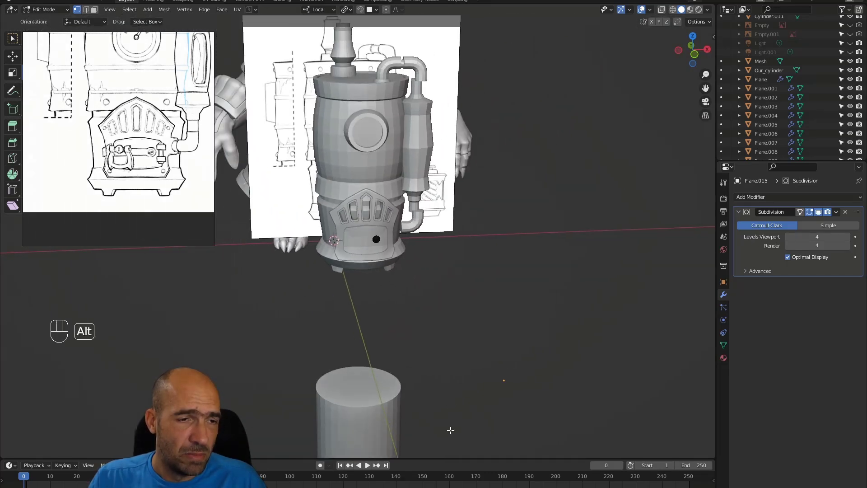
# - Return to Object Mode and delete the leftover cylinder standing in front of the boiler
pyautogui.press('Tab')
pyautogui.click(364, 394)
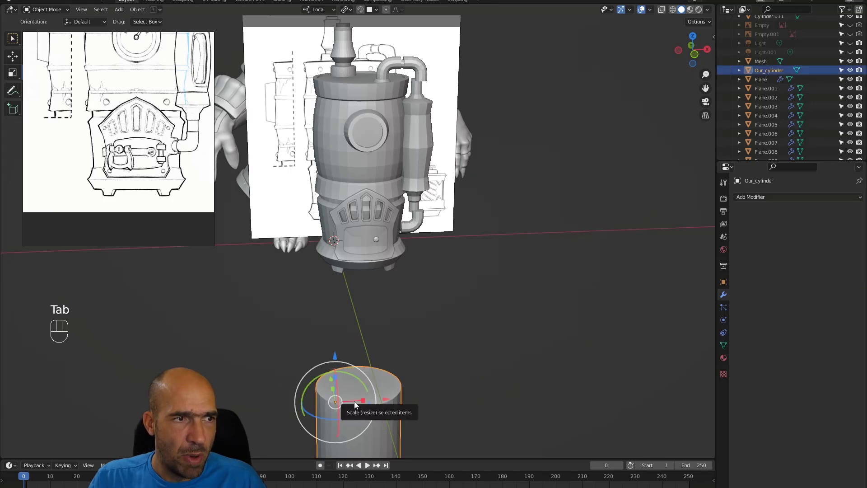
pyautogui.press('Delete')
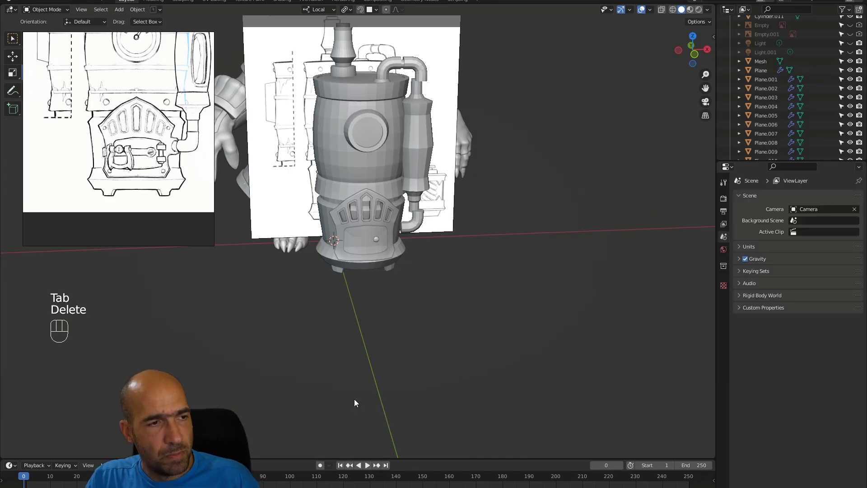
# - Add a cylinder mesh with 12 vertices to the scene
pyautogui.hotkey('shift', 'a')
pyautogui.moveTo(346, 320)
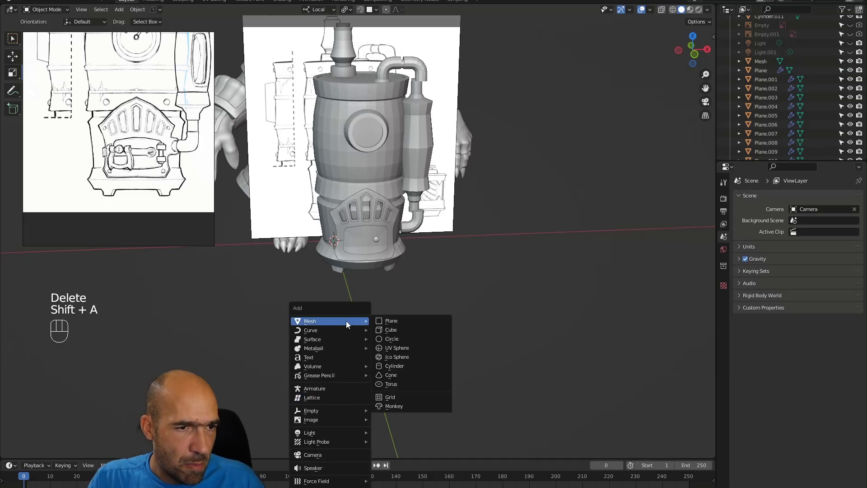
pyautogui.click(422, 365)
pyautogui.click(140, 342)
pyautogui.write('12')
pyautogui.press('Return')
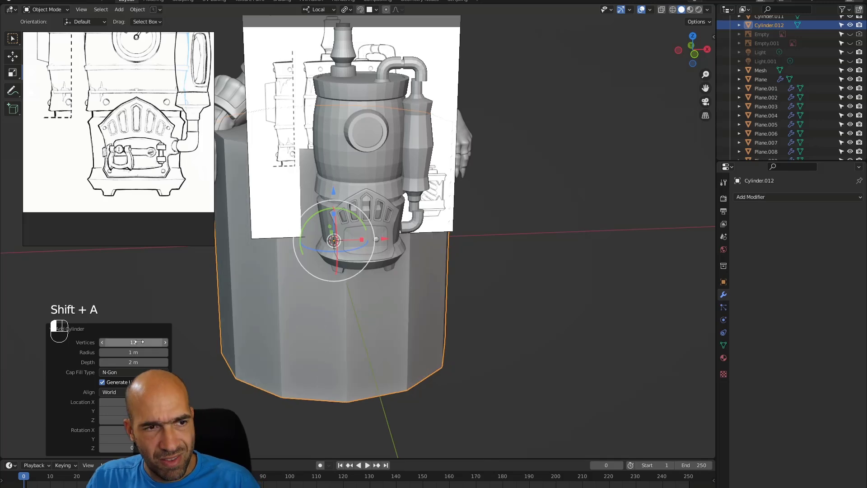
# - In Edit Mode, move the cylinder's mesh about -2.55 m along local Y, clear of the character
pyautogui.keyDown('ctrl'); pyautogui.keyDown('alt'); pyautogui.moveTo(528, 304); pyautogui.dragTo(569, 325, button='middle'); pyautogui.keyUp('alt'); pyautogui.keyUp('ctrl')
pyautogui.press('Tab')
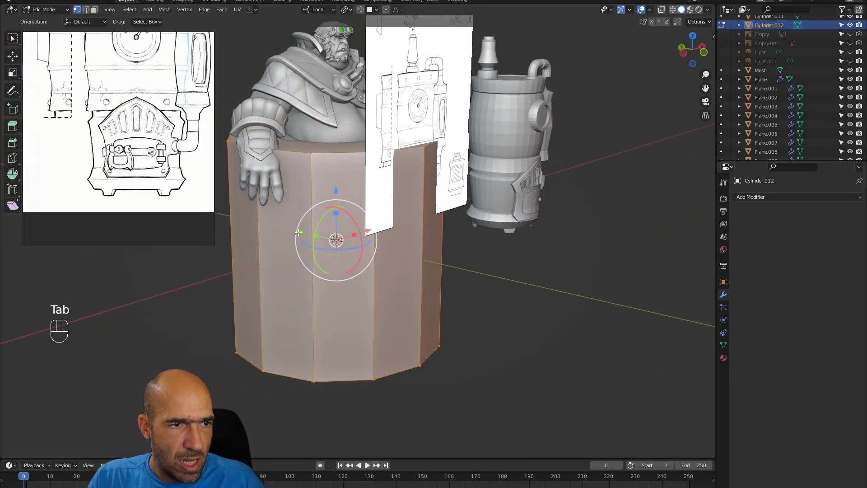
pyautogui.press('g')
pyautogui.click(578, 302)
pyautogui.press('s')
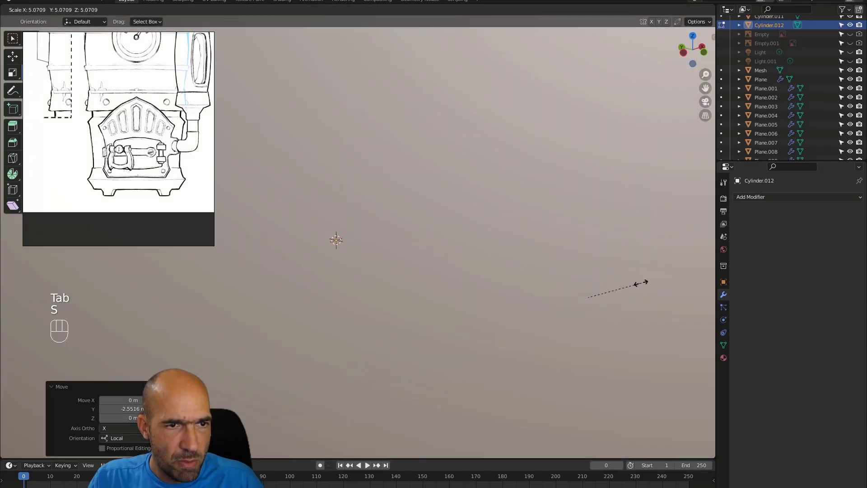
pyautogui.press('s')
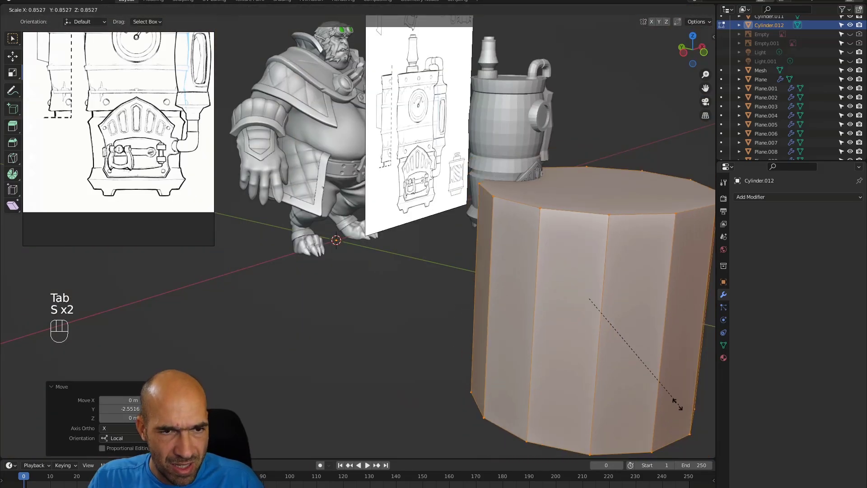
pyautogui.click(564, 310)
pyautogui.keyDown('alt'); pyautogui.moveTo(660, 339); pyautogui.dragTo(567, 326, button='middle'); pyautogui.keyUp('alt')
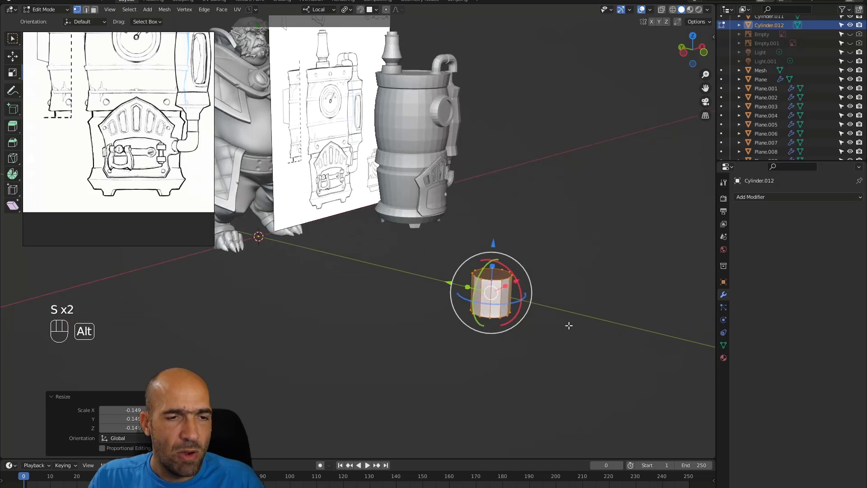
pyautogui.keyDown('alt'); pyautogui.moveTo(568, 325); pyautogui.dragTo(554, 237, button='right'); pyautogui.keyUp('alt')
pyautogui.keyDown('alt'); pyautogui.moveTo(554, 238); pyautogui.dragTo(490, 237, button='middle'); pyautogui.keyUp('alt')
pyautogui.hotkey('ctrl', 'z')
pyautogui.scroll(-6, 535, 264)
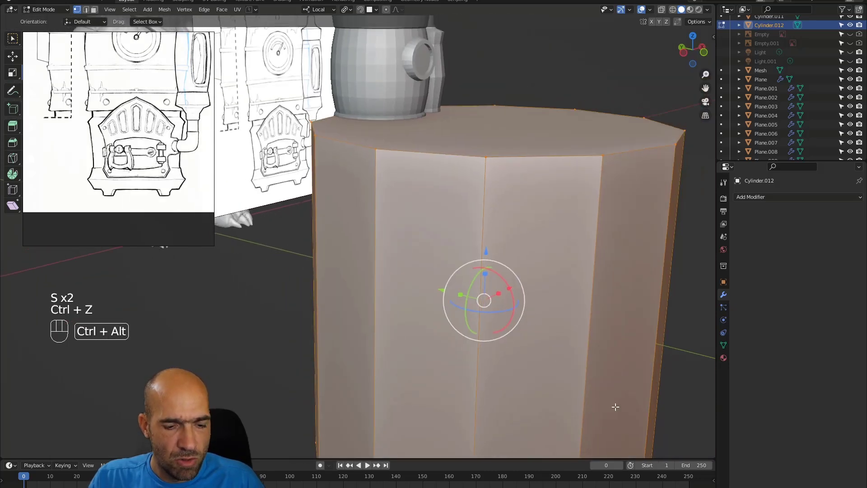
# - Scale the 12-sided cylinder down uniformly in successive passes until it is small relative to the boiler
pyautogui.press('s')
pyautogui.press('s')
pyautogui.click(507, 319)
pyautogui.press('s')
pyautogui.click(527, 324)
# - Move the small cylinder up and back to the boiler, in front of the door's right side beside the screw head
pyautogui.keyDown('alt'); pyautogui.moveTo(545, 286); pyautogui.dragTo(502, 281); pyautogui.keyUp('alt')
pyautogui.moveTo(477, 248); pyautogui.dragTo(481, 103)
pyautogui.keyDown('ctrl'); pyautogui.keyDown('alt'); pyautogui.moveTo(535, 146); pyautogui.dragTo(541, 131); pyautogui.keyUp('alt'); pyautogui.keyUp('ctrl')
pyautogui.keyDown('alt'); pyautogui.keyDown('shift'); pyautogui.moveTo(539, 184); pyautogui.dragTo(522, 253); pyautogui.keyUp('shift'); pyautogui.keyUp('alt')
pyautogui.keyDown('alt'); pyautogui.keyDown('shift'); pyautogui.moveTo(522, 253); pyautogui.dragTo(489, 361); pyautogui.keyUp('shift'); pyautogui.keyUp('alt')
pyautogui.keyDown('alt'); pyautogui.moveTo(489, 361); pyautogui.dragTo(581, 394); pyautogui.keyUp('alt')
pyautogui.moveTo(542, 205); pyautogui.dragTo(339, 219)
pyautogui.keyDown('alt'); pyautogui.moveTo(481, 279); pyautogui.dragTo(457, 264); pyautogui.keyUp('alt')
pyautogui.keyDown('alt'); pyautogui.moveTo(484, 211); pyautogui.dragTo(478, 220); pyautogui.keyUp('alt')
pyautogui.press('g')
pyautogui.click(542, 314)
# - Duplicate the cylinder object in Object Mode, leaving the copy in the original's position
pyautogui.press('Tab')
pyautogui.keyDown('alt'); pyautogui.moveTo(542, 314); pyautogui.dragTo(571, 334); pyautogui.keyUp('alt')
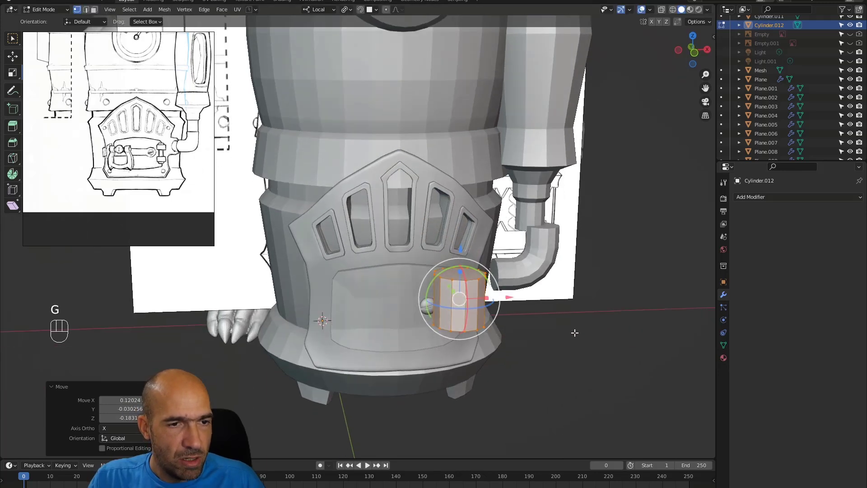
pyautogui.hotkey('shift', 'd')
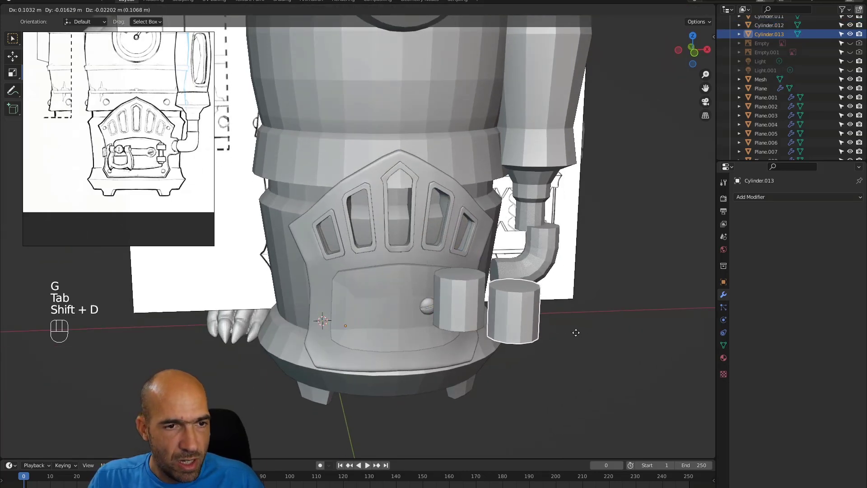
pyautogui.rightClick(557, 325)
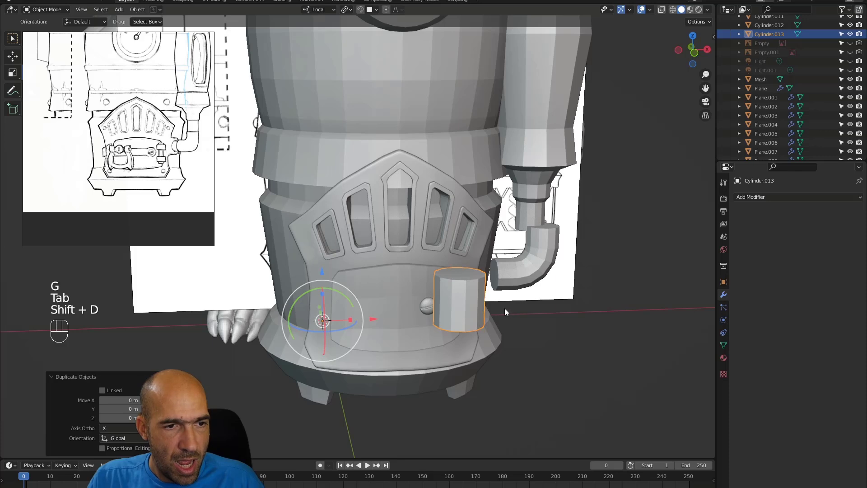
# - Rotate the duplicate cylinder's mesh 90° around its local X axis so its flat cap faces forward
pyautogui.press('Tab')
pyautogui.keyDown('alt'); pyautogui.moveTo(502, 300); pyautogui.dragTo(567, 293); pyautogui.keyUp('alt')
pyautogui.moveTo(477, 275); pyautogui.dragTo(490, 304)
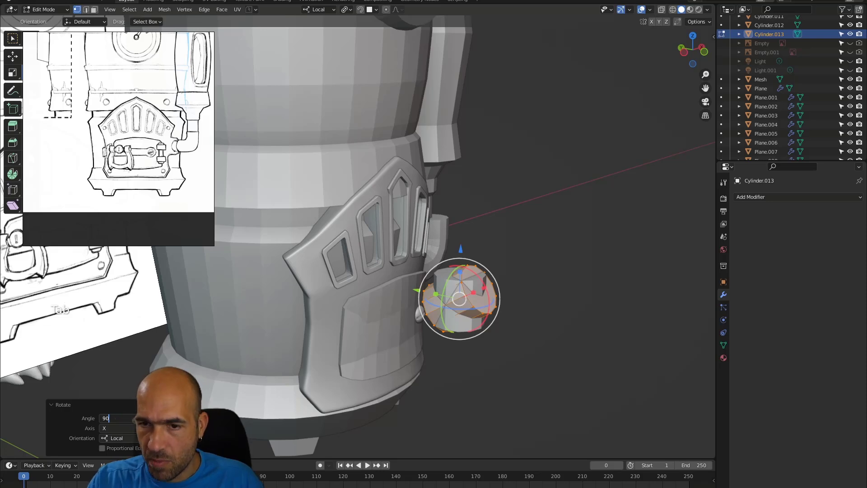
pyautogui.press('Return')
pyautogui.keyDown('alt'); pyautogui.moveTo(542, 345); pyautogui.dragTo(560, 298); pyautogui.keyUp('alt')
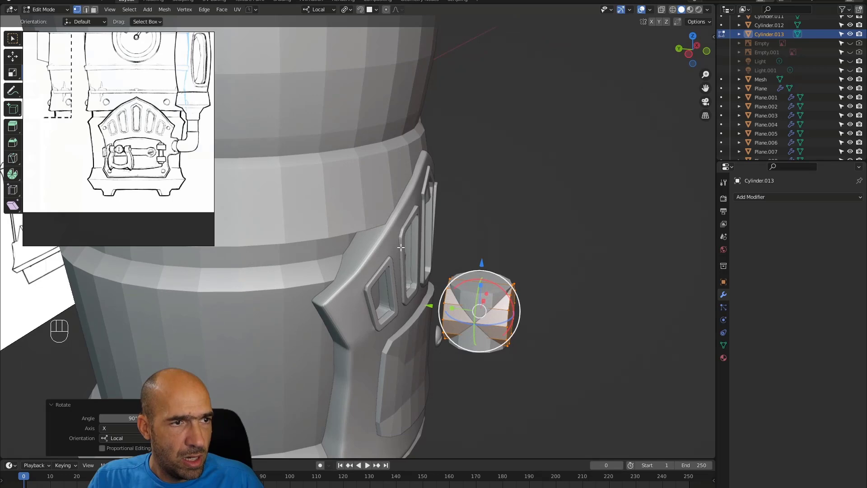
# - Enlarge the reference's door latch detail and move the rotated cylinder into the door around the screw head
pyautogui.scroll(4, 133, 158)
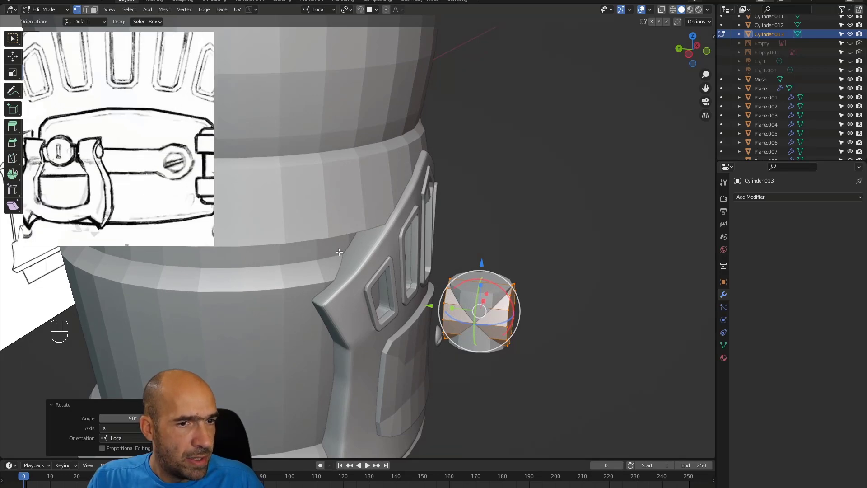
pyautogui.moveTo(432, 306); pyautogui.dragTo(385, 314)
pyautogui.keyDown('alt'); pyautogui.moveTo(517, 341); pyautogui.dragTo(495, 347); pyautogui.keyUp('alt')
pyautogui.press('g')
pyautogui.click(469, 338)
pyautogui.moveTo(495, 348); pyautogui.dragTo(294, 324, button='middle')
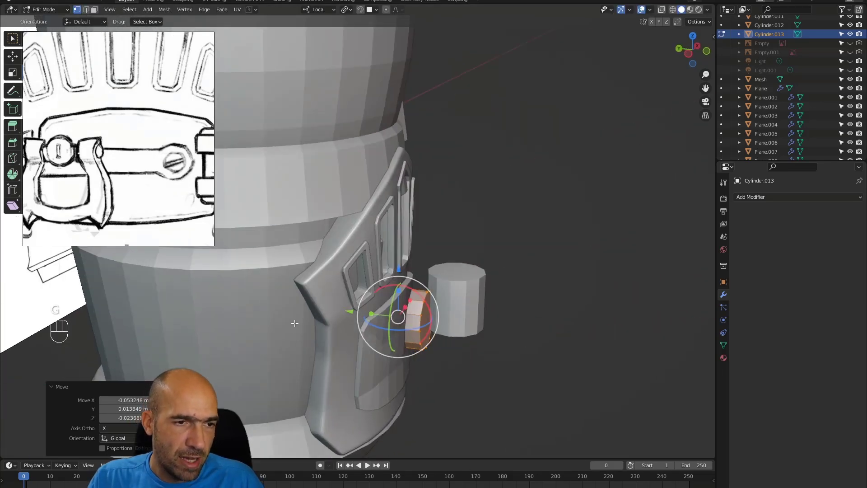
pyautogui.moveTo(479, 344)
pyautogui.keyDown('alt'); pyautogui.mouseDown()
pyautogui.moveTo(463, 346)
pyautogui.moveTo(470, 347)
pyautogui.mouseUp(); pyautogui.keyUp('alt')
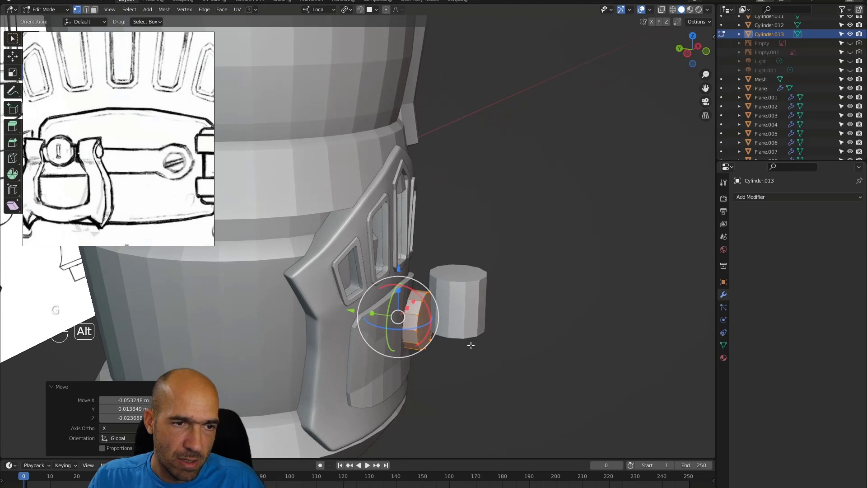
# - Select the rotated cylinder's front cap face and delete all its other faces
pyautogui.click(430, 325)
pyautogui.press('3')
pyautogui.click(425, 321)
pyautogui.keyDown('alt'); pyautogui.moveTo(475, 363); pyautogui.dragTo(452, 367); pyautogui.keyUp('alt')
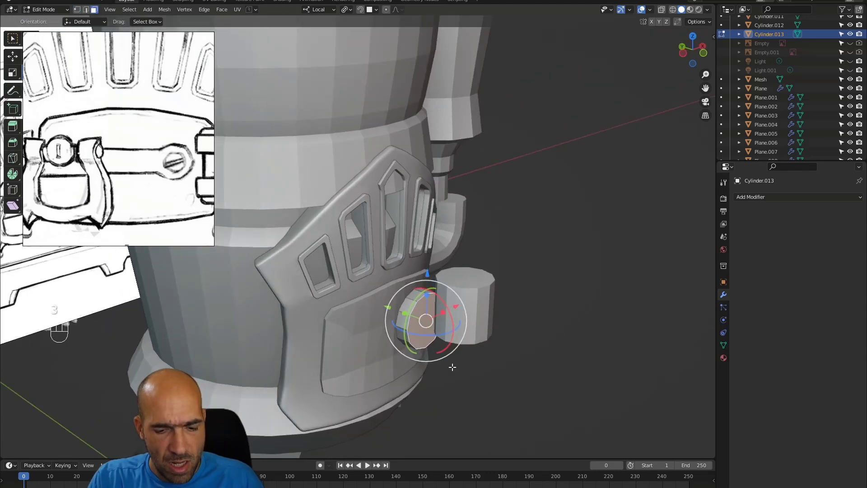
pyautogui.hotkey('ctrl', 'i')
pyautogui.press('x')
pyautogui.click(452, 367)
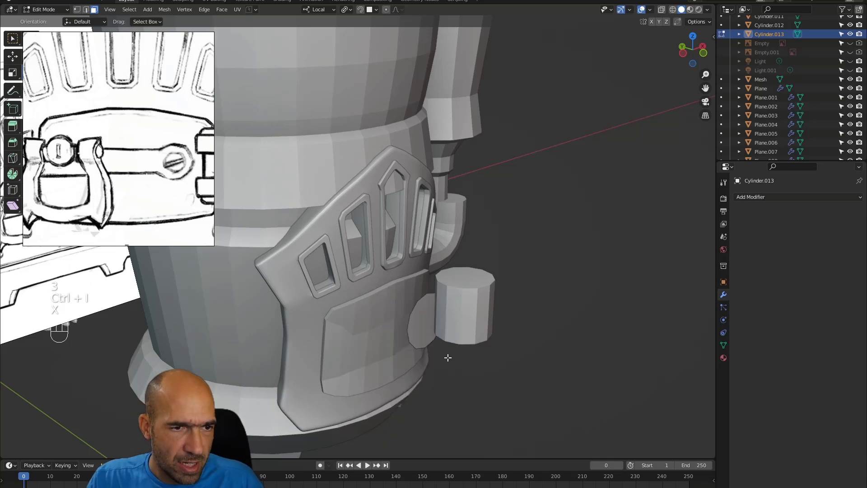
# - Move the remaining cap face about 0.025 m along local Y toward the door
pyautogui.keyDown('alt'); pyautogui.moveTo(452, 367); pyautogui.dragTo(419, 325); pyautogui.keyUp('alt')
pyautogui.click(419, 324)
pyautogui.moveTo(419, 324); pyautogui.dragTo(403, 317, button='middle')
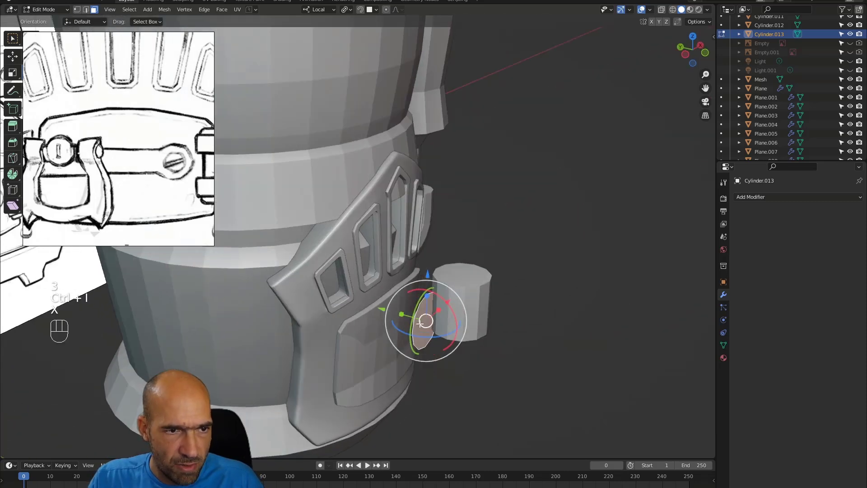
pyautogui.moveTo(385, 315); pyautogui.dragTo(364, 308)
pyautogui.keyDown('ctrl'); pyautogui.keyDown('alt'); pyautogui.moveTo(407, 312); pyautogui.dragTo(405, 317, button='middle'); pyautogui.keyUp('alt'); pyautogui.keyUp('ctrl')
# - Scale the cap face uniformly to about 0.623, and turn on X-ray in the front orthographic view
pyautogui.scroll(3, 406, 316)
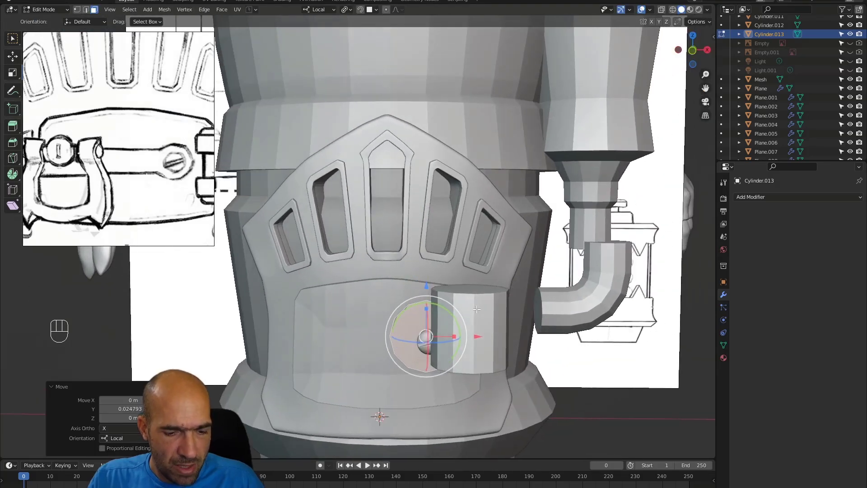
pyautogui.press('s')
pyautogui.click(462, 338)
pyautogui.hotkey('alt', 'z')
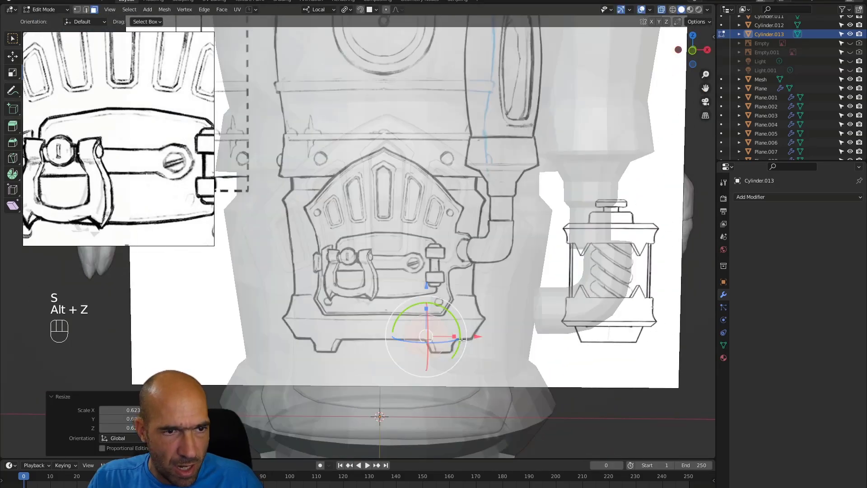
pyautogui.press('KP_1')
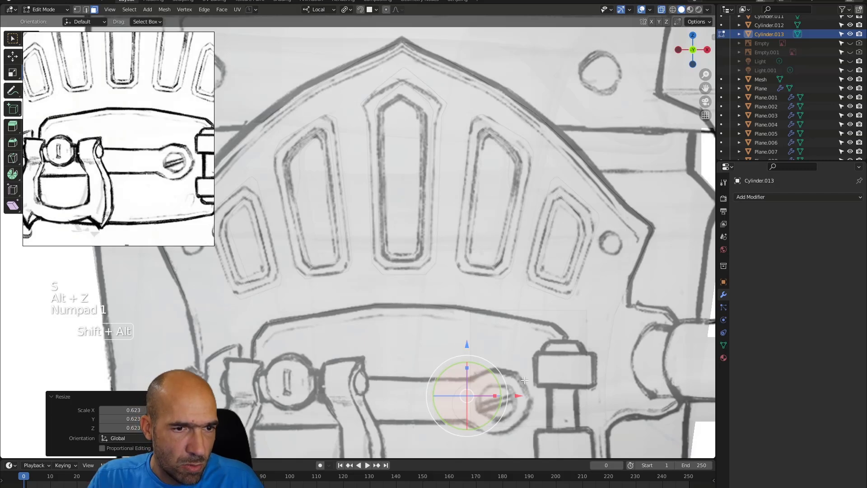
# - Move the disc about 0.026 m along X onto the reference's round strap end and shrink it slightly to match
pyautogui.keyDown('alt'); pyautogui.keyDown('shift'); pyautogui.moveTo(538, 361); pyautogui.dragTo(516, 270, button='middle'); pyautogui.keyUp('shift'); pyautogui.keyUp('alt')
pyautogui.press('g')
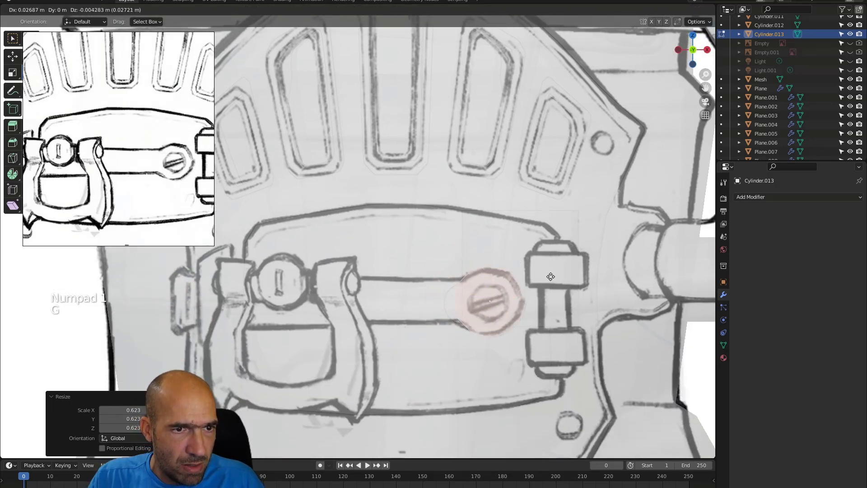
pyautogui.click(551, 277)
pyautogui.press('s')
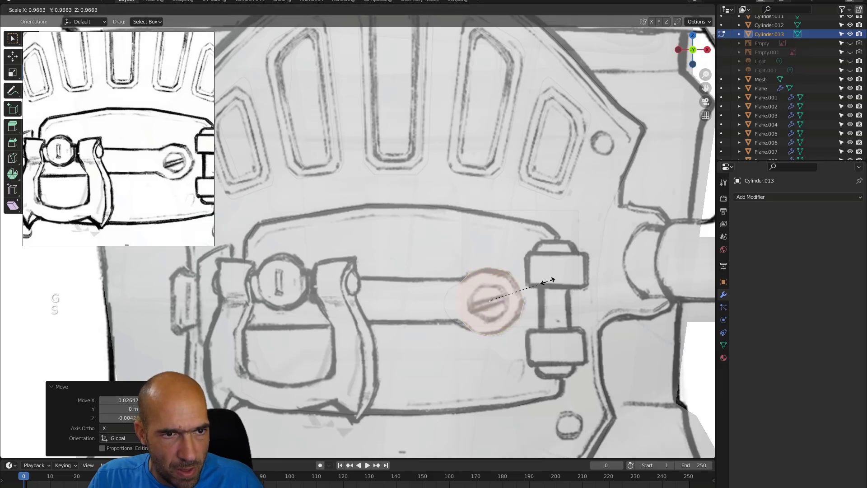
pyautogui.click(546, 281)
pyautogui.press('s')
pyautogui.rightClick(474, 286)
# - Extrude the disc's two edges facing the latch about 0.233 m along negative X to form the strap
pyautogui.press('2')
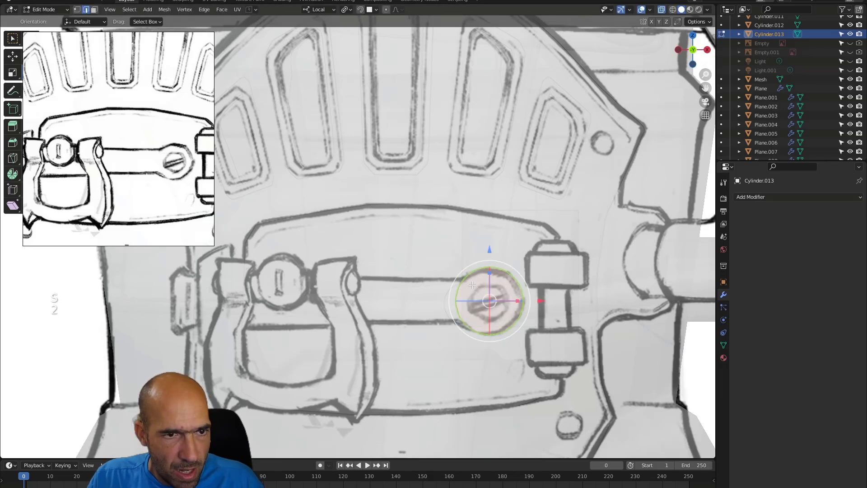
pyautogui.click(471, 278)
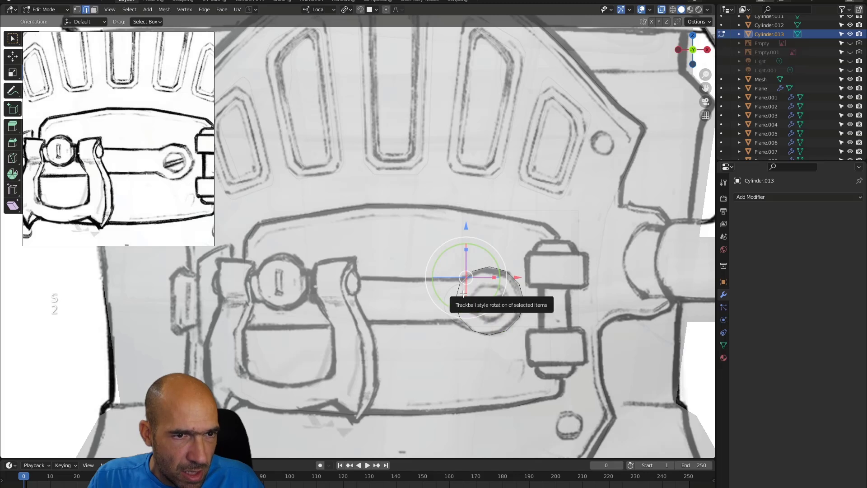
pyautogui.click(456, 296)
pyautogui.keyDown('shift'); pyautogui.click(458, 313); pyautogui.keyUp('shift')
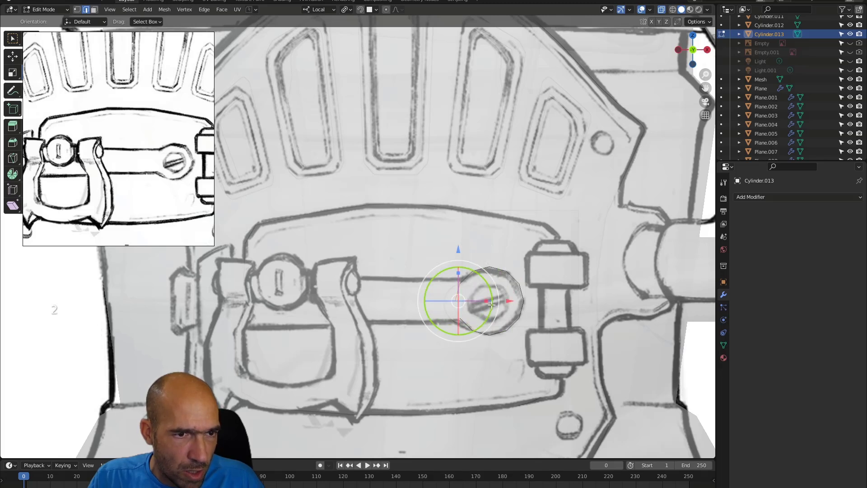
pyautogui.press('e')
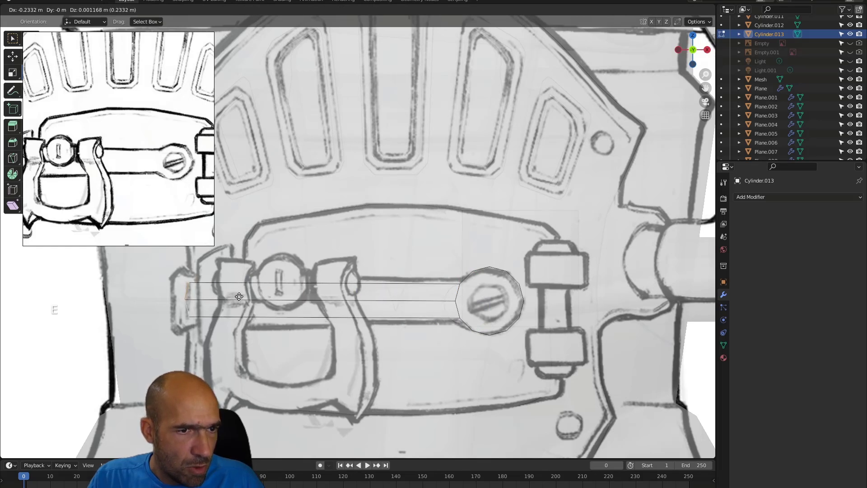
pyautogui.click(239, 296)
# - Try to widen the strap by scaling its upper and lower long edges along local Z, and undo the attempts
pyautogui.click(375, 284)
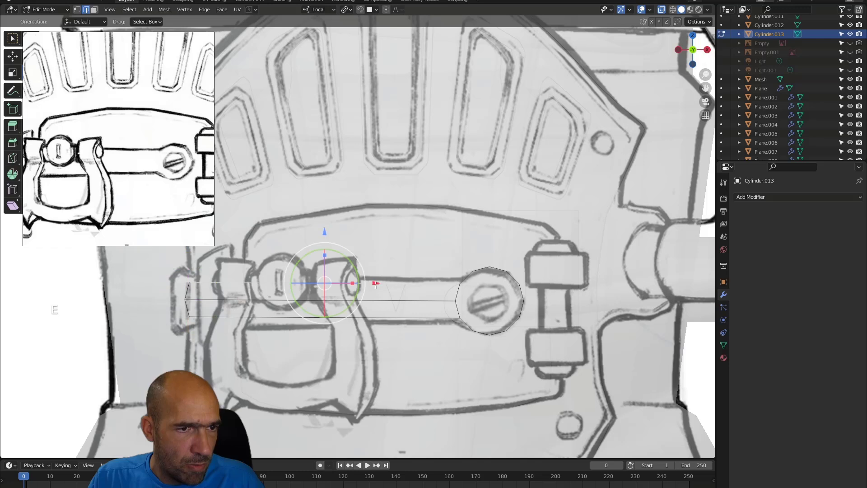
pyautogui.keyDown('shift'); pyautogui.click(370, 314); pyautogui.keyUp('shift')
pyautogui.press('s')
pyautogui.press('z')
pyautogui.press('z')
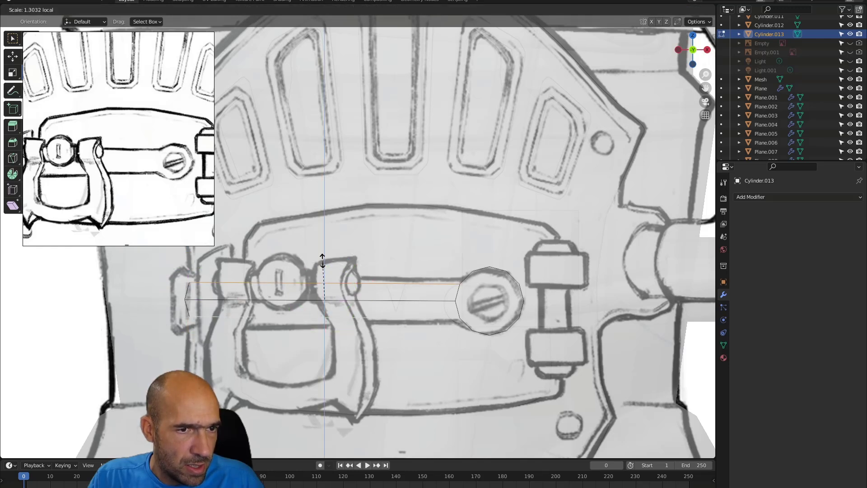
pyautogui.hotkey('ctrl', 'z')
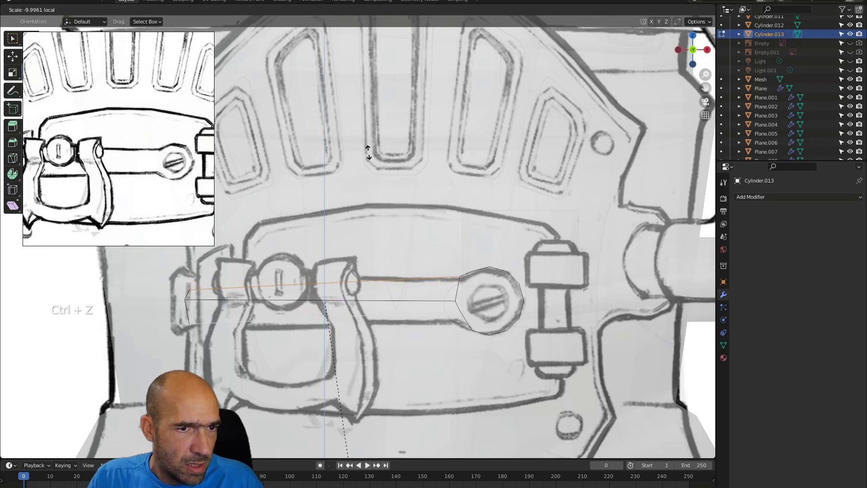
pyautogui.hotkey('ctrl', 'z')
pyautogui.moveTo(326, 270); pyautogui.dragTo(233, 282)
pyautogui.hotkey('ctrl', 'z')
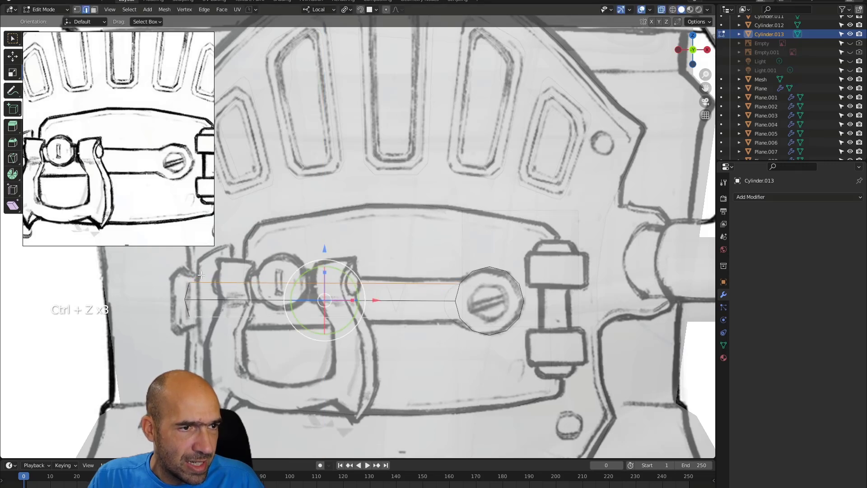
# - Try to scale the strap's four corner vertices along local Z and undo it
pyautogui.press('1')
pyautogui.moveTo(467, 288); pyautogui.dragTo(467, 290)
pyautogui.keyDown('shift'); pyautogui.moveTo(148, 326); pyautogui.dragTo(149, 326); pyautogui.keyUp('shift')
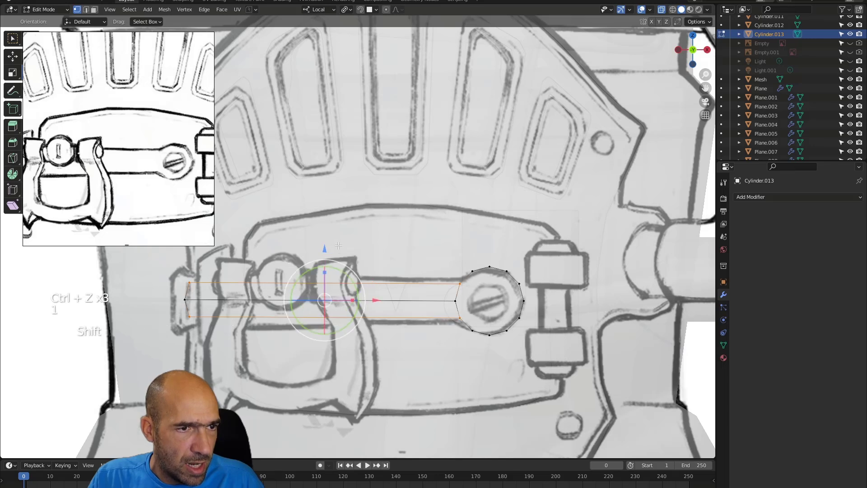
pyautogui.press('s')
pyautogui.press('z')
pyautogui.press('z')
pyautogui.click(328, 208)
pyautogui.hotkey('ctrl', 'z')
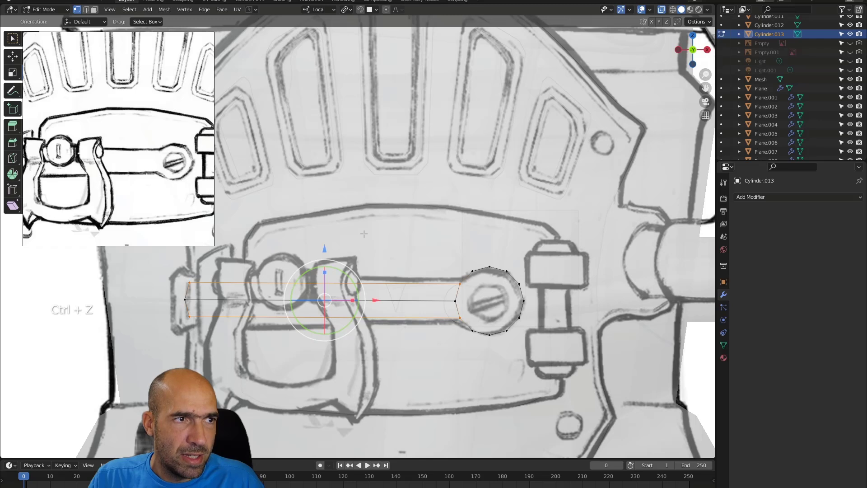
# - Set the transform orientation to Global and try to scale the strap's corner vertices along global Z
pyautogui.click(325, 10)
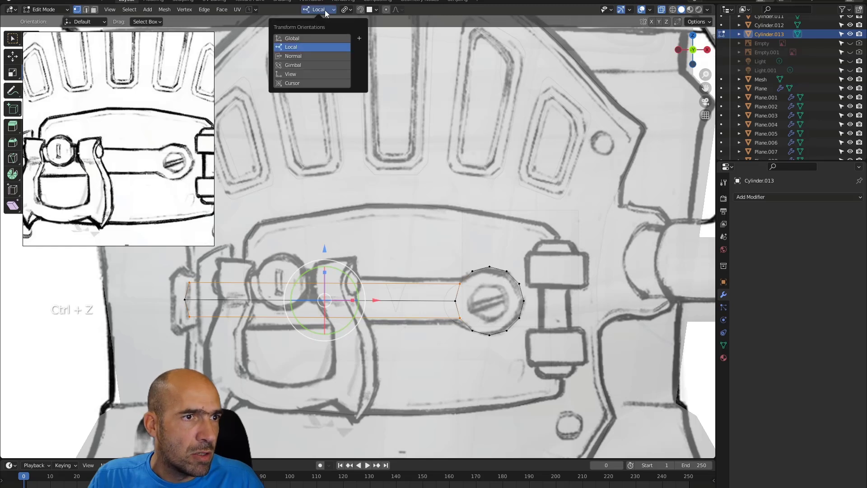
pyautogui.click(313, 39)
pyautogui.moveTo(324, 271); pyautogui.dragTo(560, 253)
pyautogui.hotkey('ctrl', 'z')
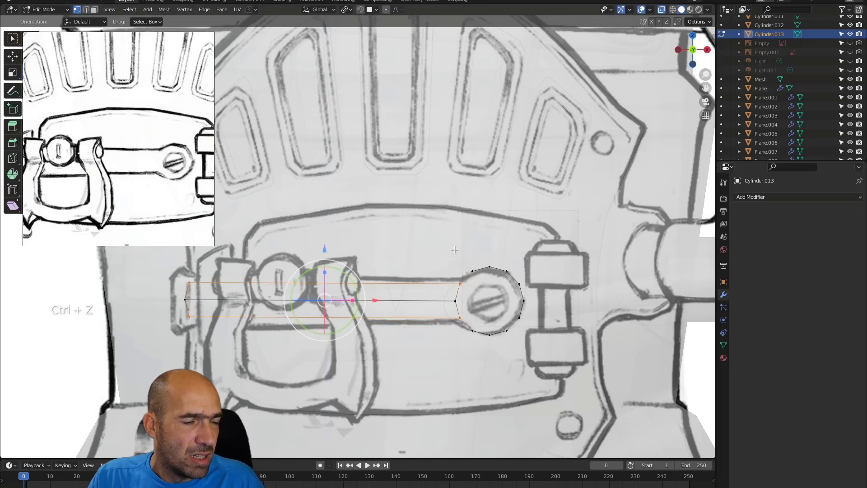
pyautogui.press('s')
pyautogui.press('z')
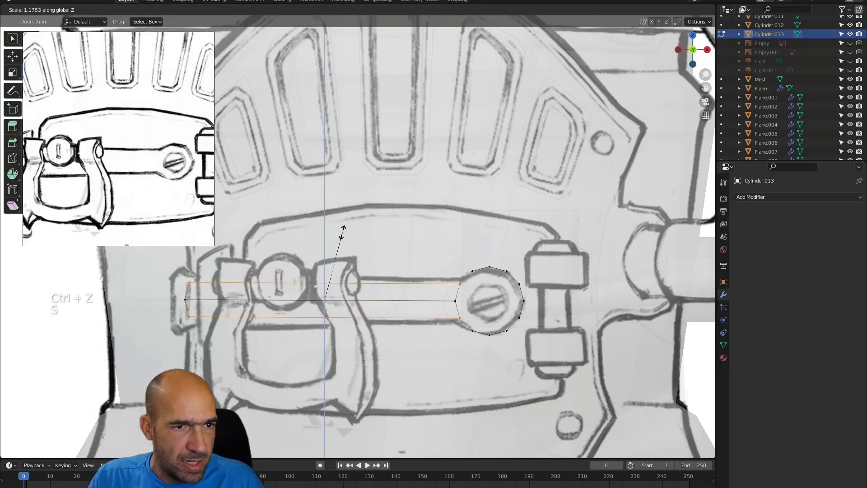
pyautogui.click(380, 300)
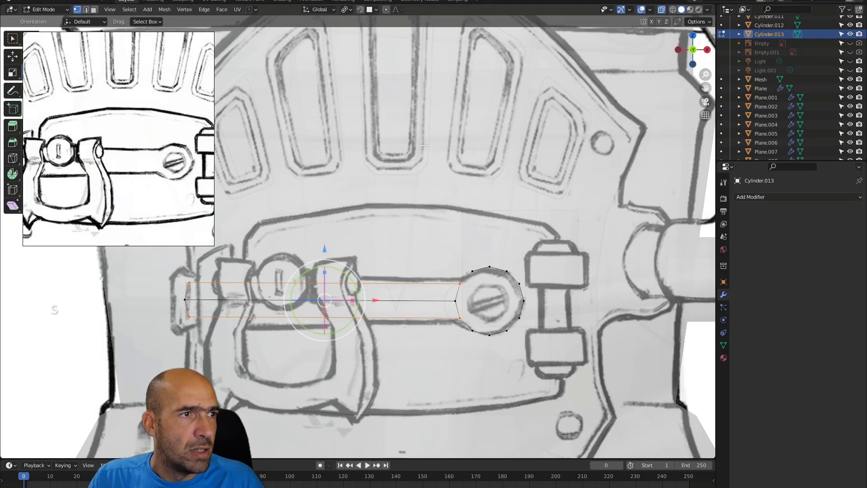
# - Set the pivot point to Individual Origins, try resizing the strap vertically once more, and undo it
pyautogui.click(350, 10)
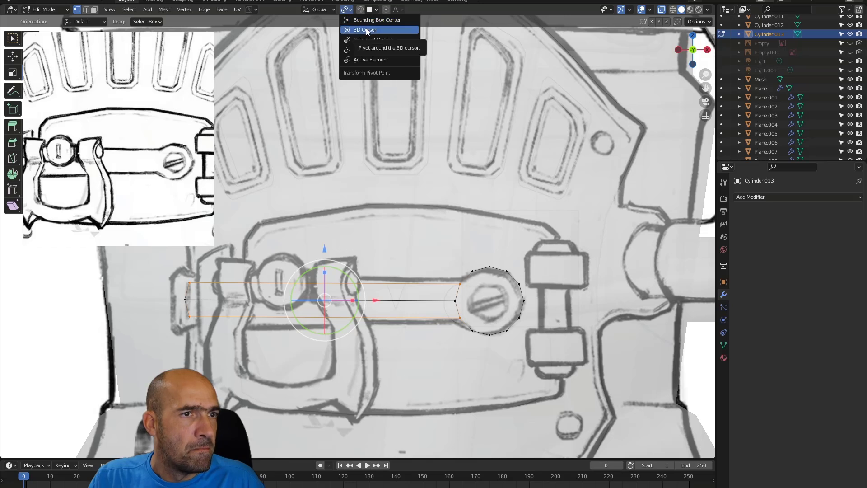
pyautogui.click(373, 40)
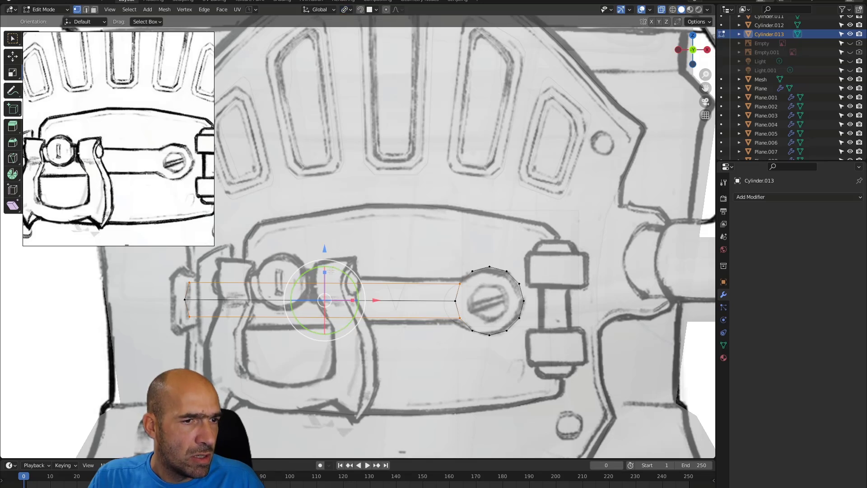
pyautogui.moveTo(325, 273); pyautogui.dragTo(346, 53)
pyautogui.hotkey('ctrl', 'z')
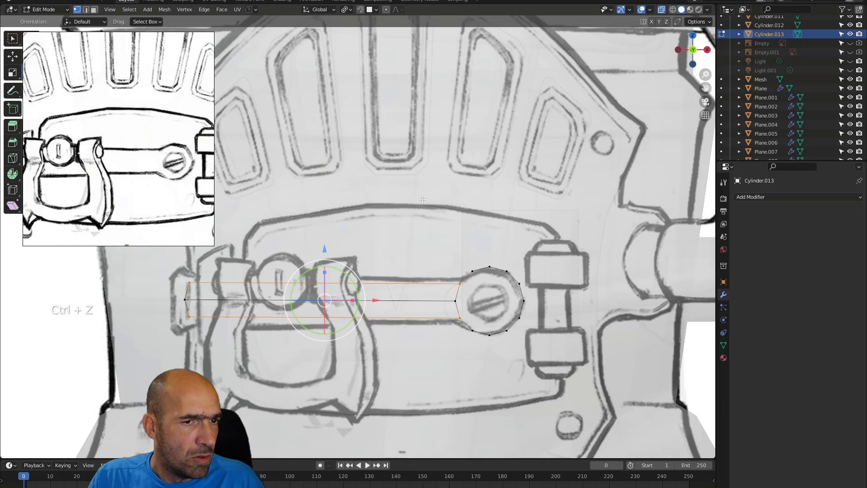
# - Move the strap's upper vertices up and its lower vertices down along Z to match the reference strap's width
pyautogui.click(469, 288)
pyautogui.moveTo(216, 275); pyautogui.dragTo(183, 281)
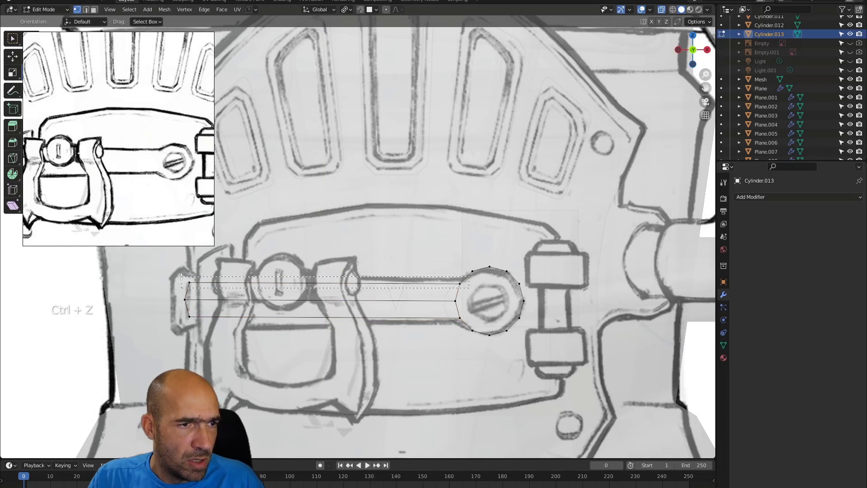
pyautogui.moveTo(326, 233); pyautogui.dragTo(323, 227)
pyautogui.moveTo(475, 322); pyautogui.dragTo(183, 313)
pyautogui.moveTo(324, 268); pyautogui.dragTo(324, 273)
# - Move the strap's far end vertices about -0.0055 m in X and -0.0016 m in Z onto the reference
pyautogui.moveTo(169, 264); pyautogui.dragTo(205, 330)
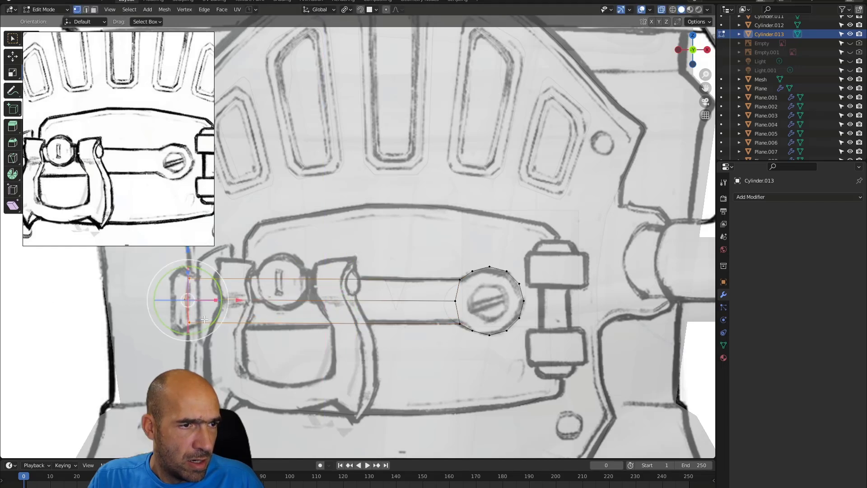
pyautogui.press('g')
pyautogui.click(273, 284)
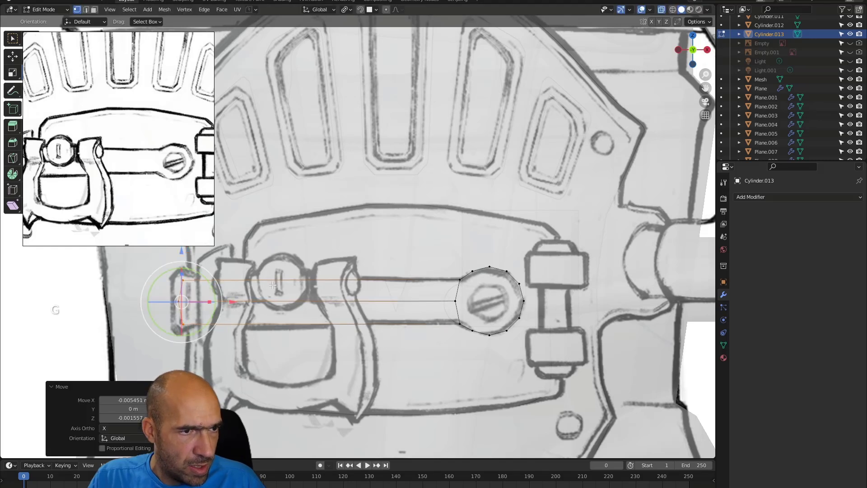
# - Try to scale the strap's far end vertices along X and undo it
pyautogui.moveTo(130, 273); pyautogui.dragTo(201, 338)
pyautogui.moveTo(208, 299); pyautogui.dragTo(255, 304)
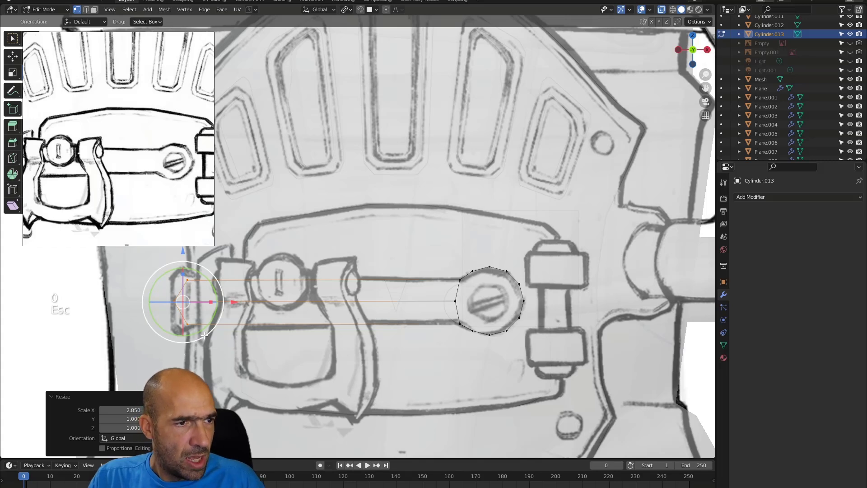
pyautogui.hotkey('ctrl', 'z')
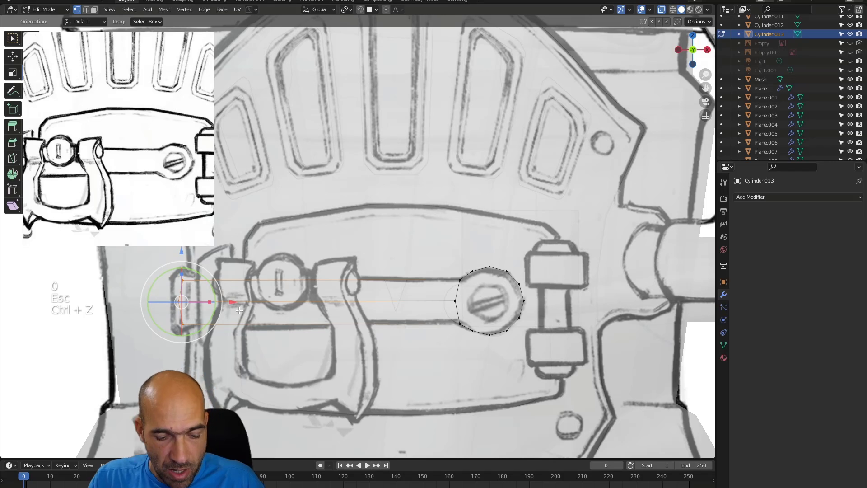
# - Straighten the strap's far end by scaling its vertices to 0 along global X
pyautogui.press('s')
pyautogui.press('x')
pyautogui.press('0')
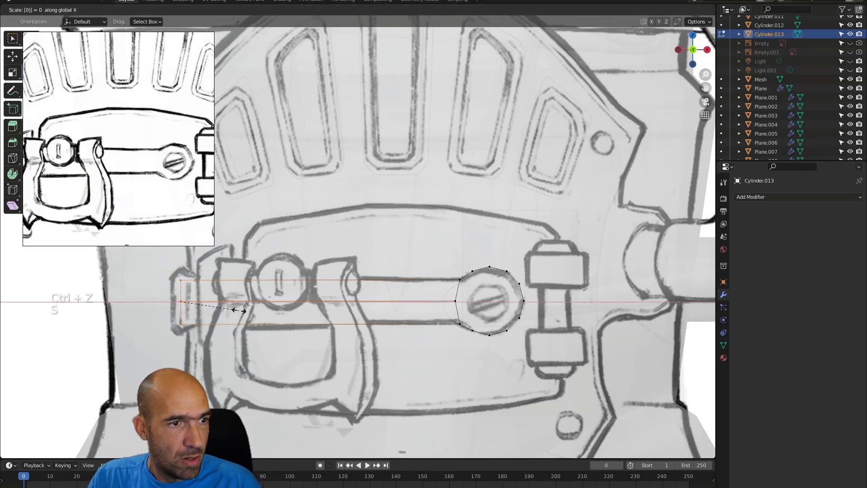
pyautogui.press('Return')
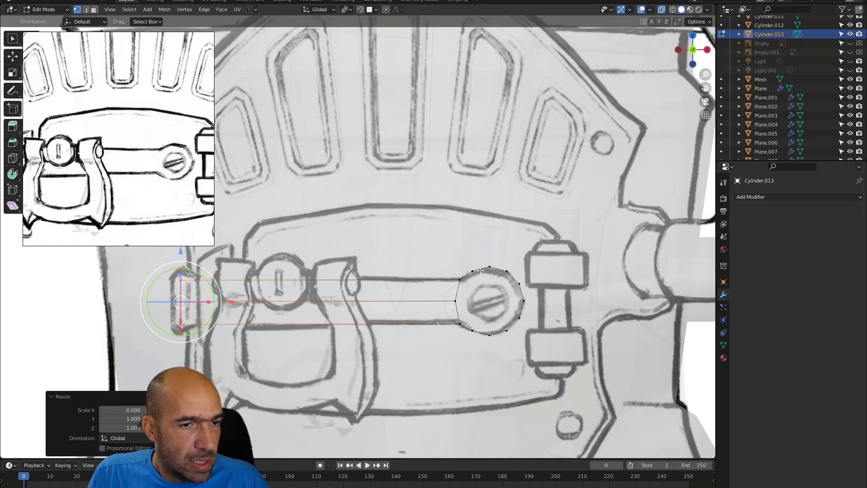
# - Select the three vertices where the strap meets the disc and try scaling them along global Z
pyautogui.moveTo(464, 334); pyautogui.dragTo(466, 333)
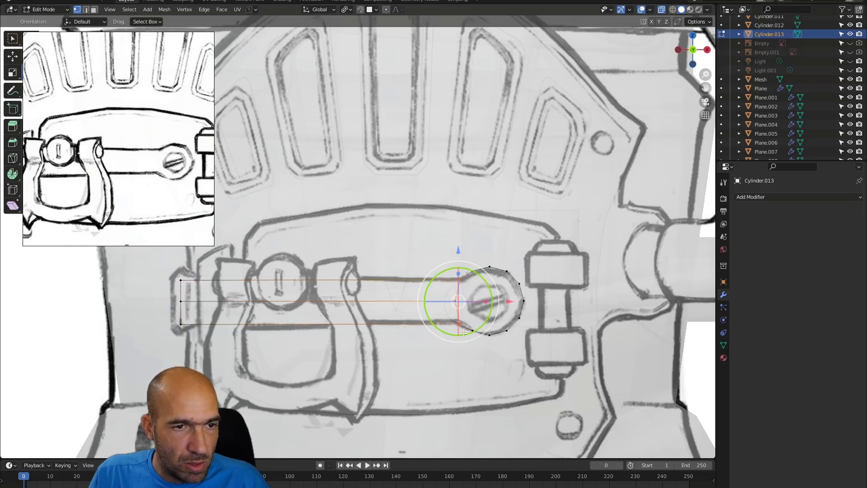
pyautogui.press('s')
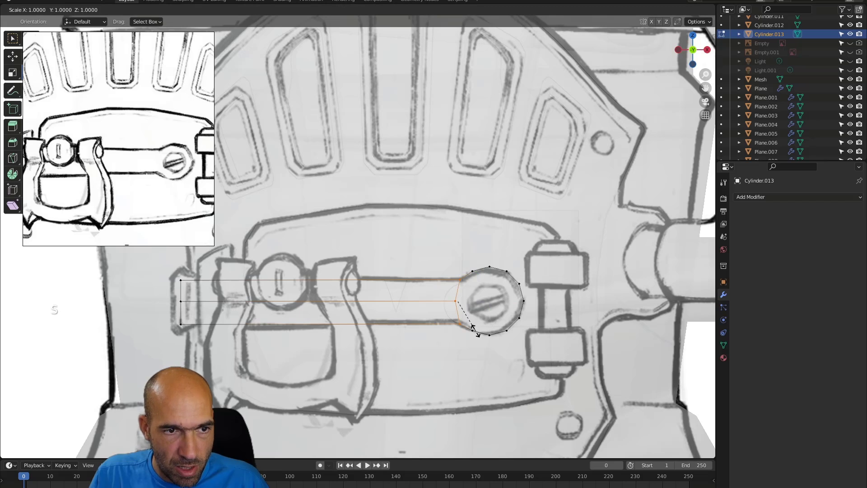
pyautogui.press('z')
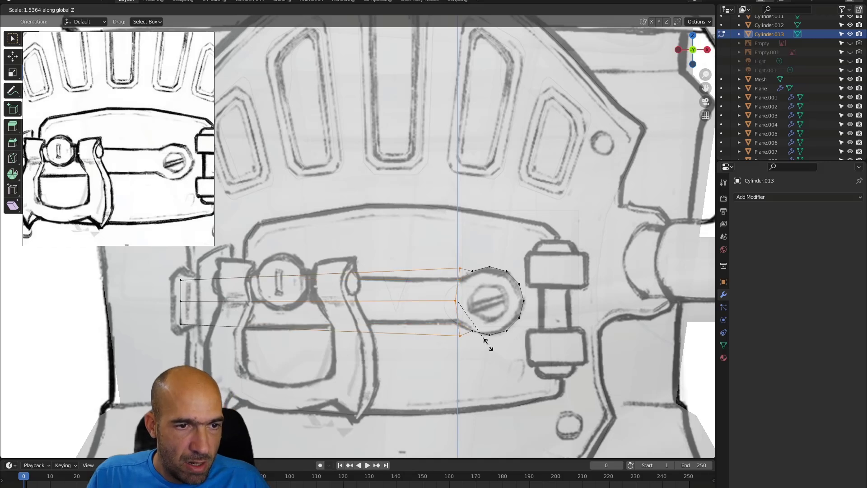
pyautogui.rightClick(488, 345)
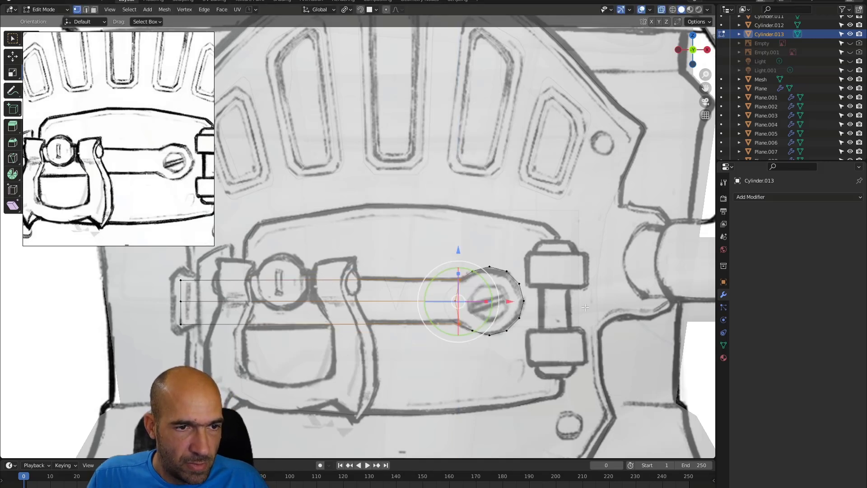
# - Align the selected strap-to-disc junction vertices by scaling them to 0 along global X
pyautogui.press('s')
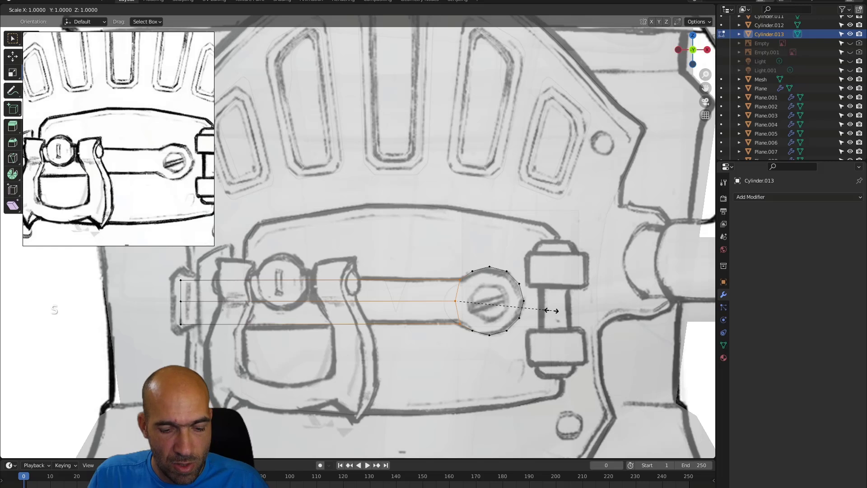
pyautogui.press('x')
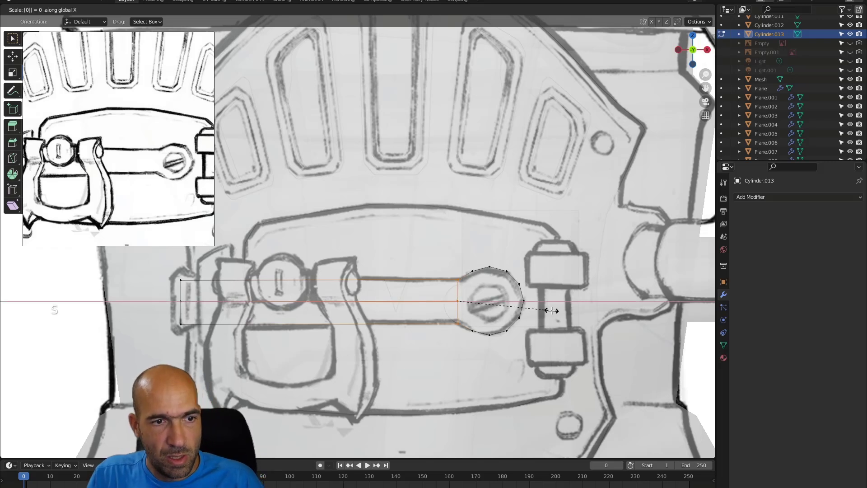
pyautogui.press('Return')
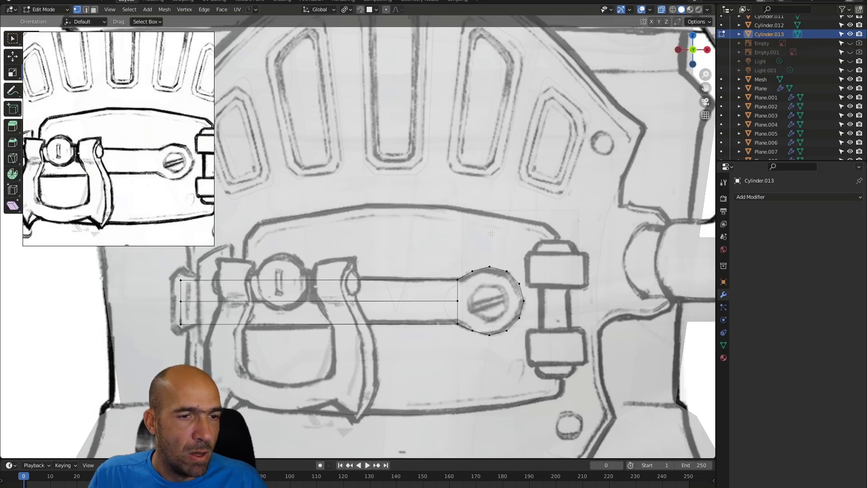
# - Turn off X-ray and inspect the strap against the door in perspective and the full door in the reference
pyautogui.keyDown('alt'); pyautogui.moveTo(551, 247); pyautogui.dragTo(513, 289); pyautogui.keyUp('alt')
pyautogui.hotkey('alt', 'z')
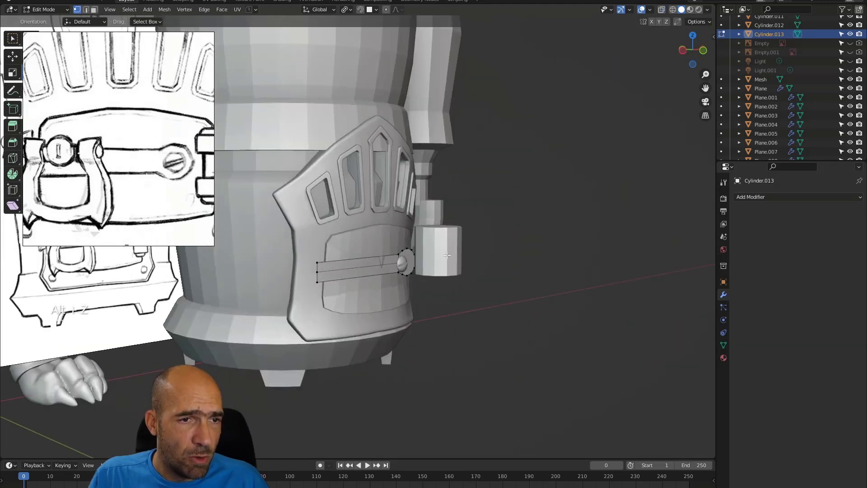
pyautogui.keyDown('alt'); pyautogui.moveTo(512, 236); pyautogui.dragTo(322, 195); pyautogui.keyUp('alt')
pyautogui.scroll(-5, 205, 164)
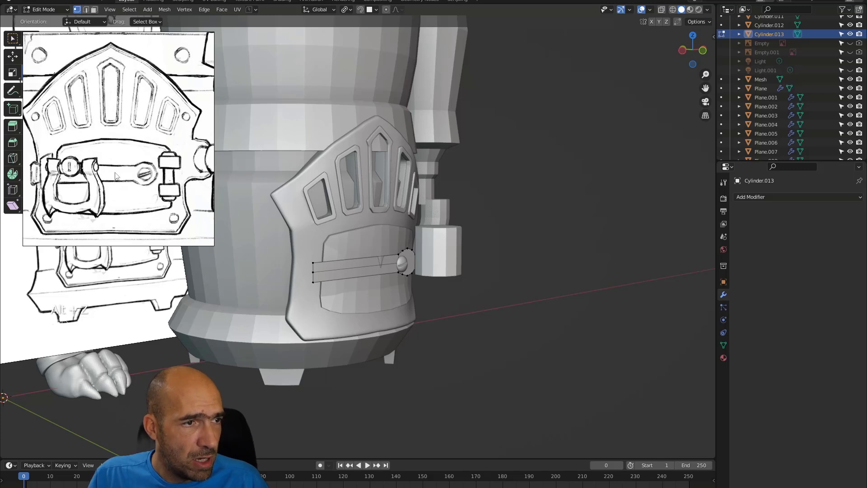
# - Scale down the mesh of the upright cylinder beside the strap's round end and return to Object Mode
pyautogui.press('Tab')
pyautogui.click(454, 245)
pyautogui.keyDown('alt'); pyautogui.moveTo(500, 240); pyautogui.dragTo(491, 258); pyautogui.keyUp('alt')
pyautogui.press('Tab')
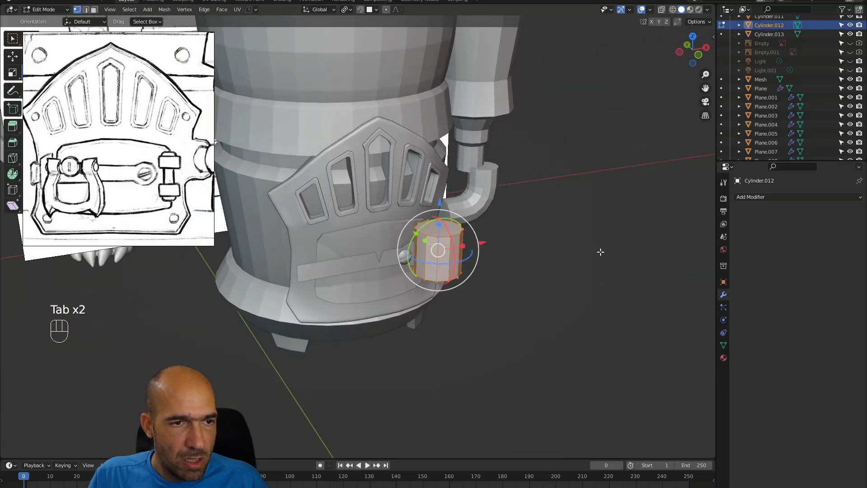
pyautogui.press('s')
pyautogui.click(500, 254)
pyautogui.keyDown('alt'); pyautogui.moveTo(500, 254); pyautogui.dragTo(601, 232); pyautogui.keyUp('alt')
pyautogui.press('Tab')
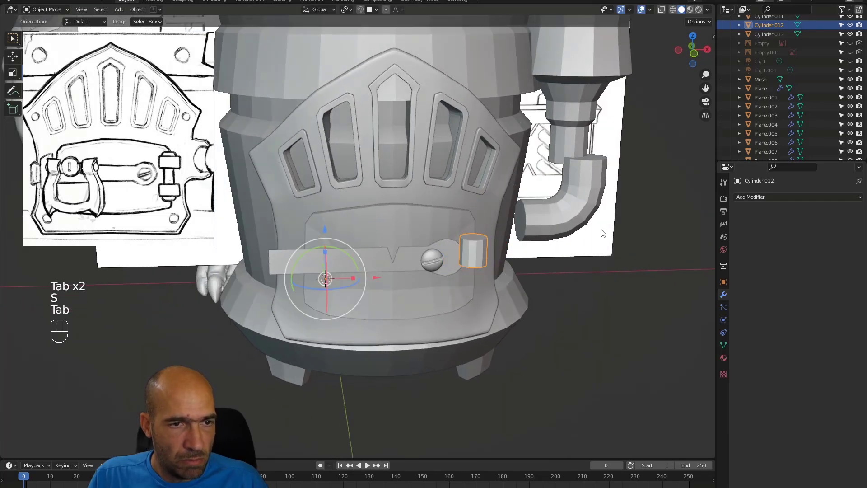
# - Duplicate the upright cylinder and place the copy in front of the strap's straight end
pyautogui.hotkey('shift', 'd')
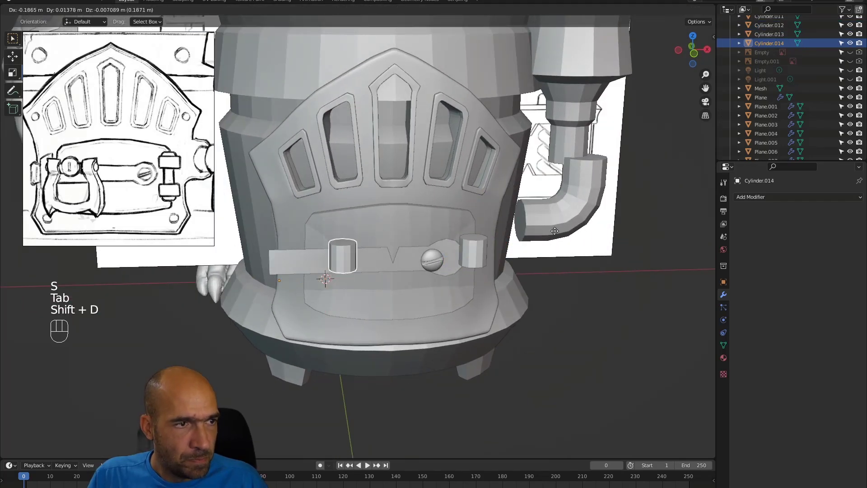
pyautogui.click(543, 232)
pyautogui.keyDown('alt'); pyautogui.moveTo(486, 256); pyautogui.dragTo(412, 264); pyautogui.keyUp('alt')
pyautogui.keyDown('alt'); pyautogui.moveTo(412, 264); pyautogui.dragTo(513, 270, button='middle'); pyautogui.keyUp('alt')
# - Rotate the copied cylinder's mesh 90° about the global X axis so it points out from the door
pyautogui.press('Tab')
pyautogui.keyDown('alt'); pyautogui.moveTo(414, 266); pyautogui.dragTo(366, 231); pyautogui.keyUp('alt')
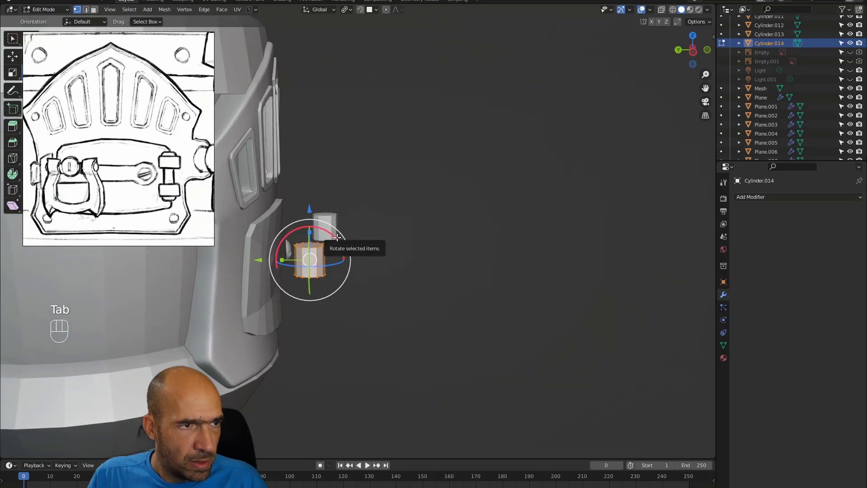
pyautogui.moveTo(337, 238); pyautogui.dragTo(322, 109)
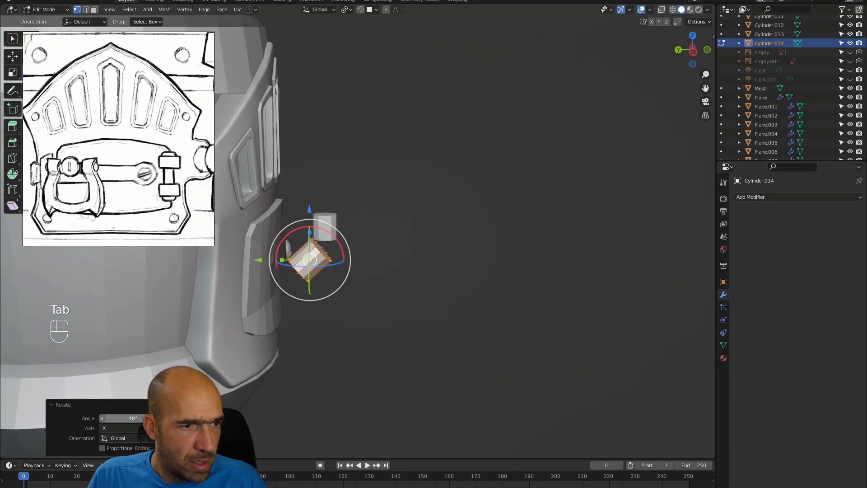
pyautogui.click(119, 418)
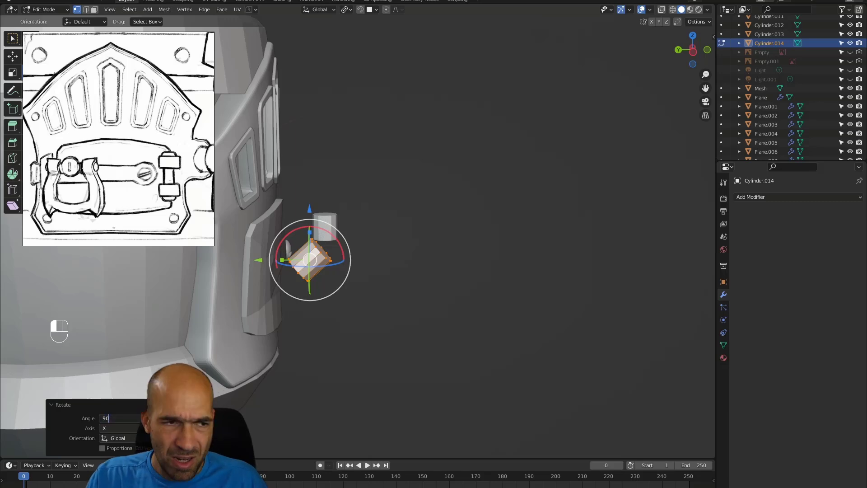
pyautogui.write('90')
pyautogui.press('Return')
# - Move the turned cylinder against the strap's straight end and adjust its overall scale
pyautogui.moveTo(364, 327); pyautogui.dragTo(439, 228, button='middle')
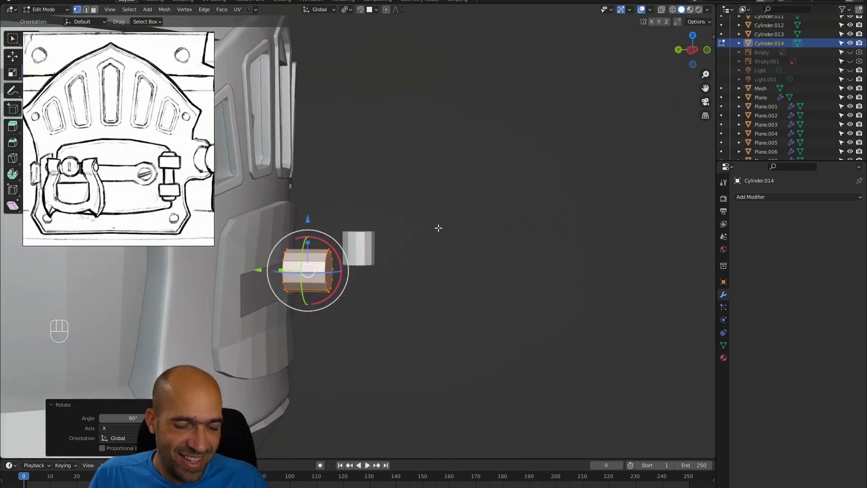
pyautogui.press('g')
pyautogui.click(416, 245)
pyautogui.keyDown('alt'); pyautogui.moveTo(441, 264); pyautogui.dragTo(392, 291, button='middle'); pyautogui.keyUp('alt')
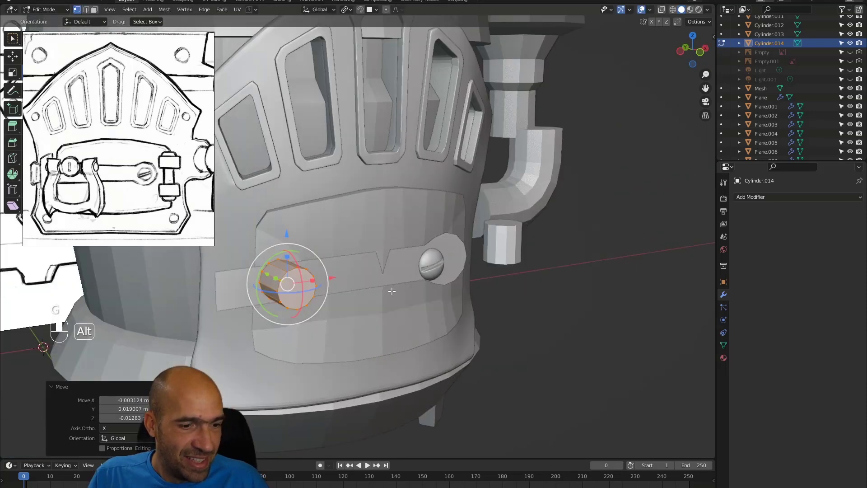
pyautogui.press('s')
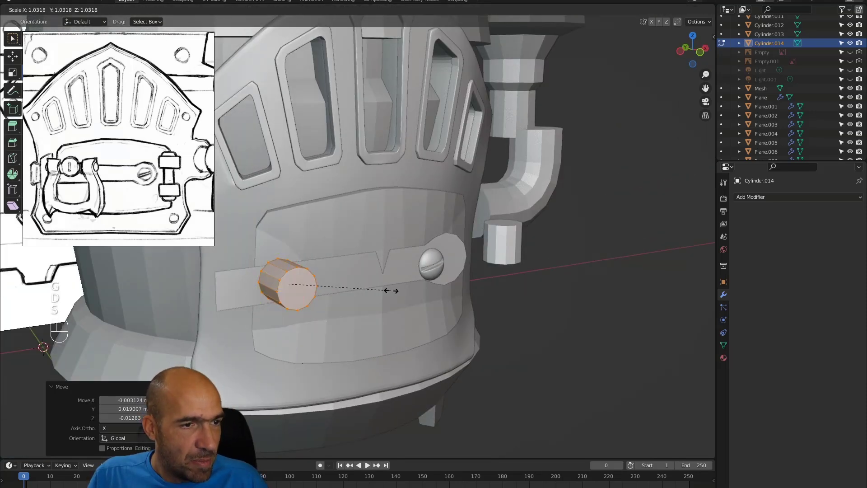
pyautogui.click(362, 290)
# - Duplicate the turned cylinder's mesh in front of itself and rotate the copy 90° about the global Z axis
pyautogui.keyDown('alt'); pyautogui.moveTo(363, 290); pyautogui.dragTo(419, 346, button='middle'); pyautogui.keyUp('alt')
pyautogui.hotkey('shift', 'd')
pyautogui.click(419, 328)
pyautogui.moveTo(335, 326); pyautogui.dragTo(394, 307)
pyautogui.press('KP_9')
pyautogui.press('KP_0')
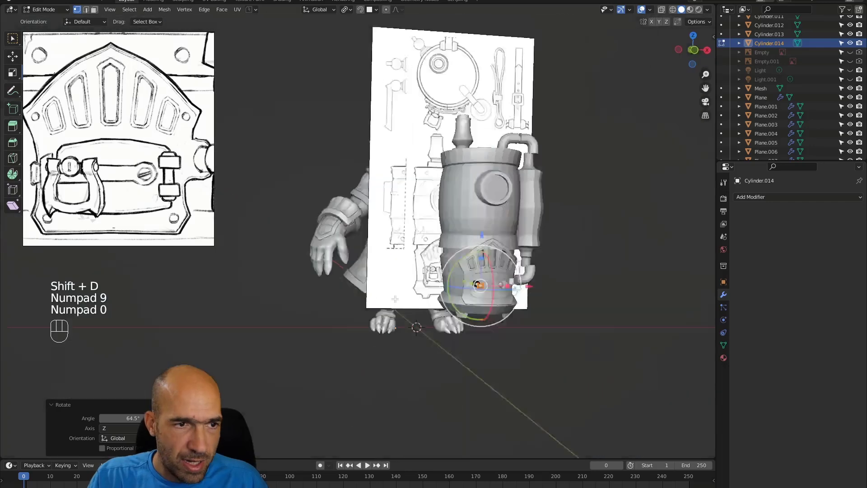
pyautogui.keyDown('alt'); pyautogui.moveTo(571, 305); pyautogui.dragTo(616, 347); pyautogui.keyUp('alt')
pyautogui.keyDown('alt'); pyautogui.moveTo(616, 347); pyautogui.dragTo(476, 306, button='middle'); pyautogui.keyUp('alt')
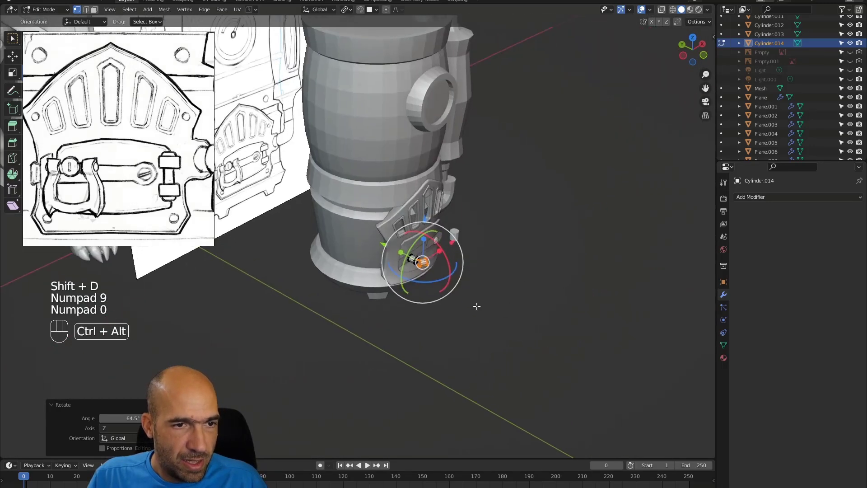
pyautogui.keyDown('alt'); pyautogui.moveTo(476, 305); pyautogui.dragTo(385, 256, button='right'); pyautogui.keyUp('alt')
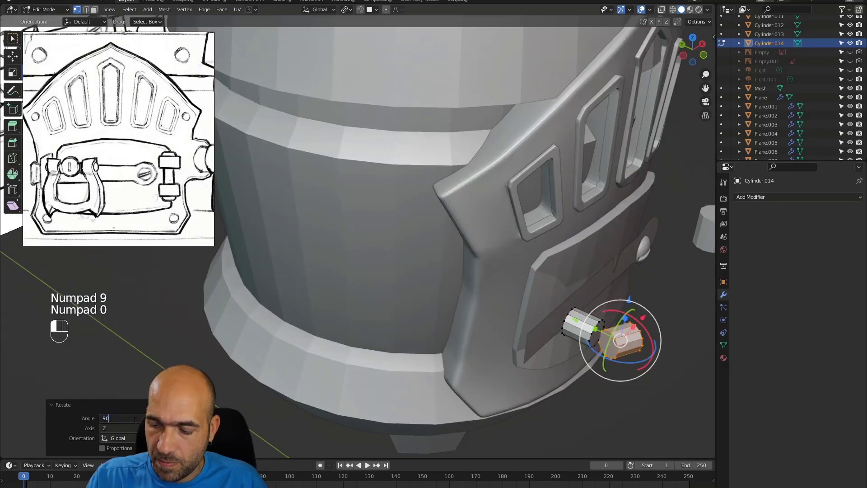
pyautogui.press('Return')
# - Move the crosswise copy to the turned cylinder's front face and scale it to about 0.54
pyautogui.keyDown('alt'); pyautogui.moveTo(538, 422); pyautogui.dragTo(516, 299); pyautogui.keyUp('alt')
pyautogui.press('g')
pyautogui.click(540, 283)
pyautogui.press('s')
pyautogui.click(517, 292)
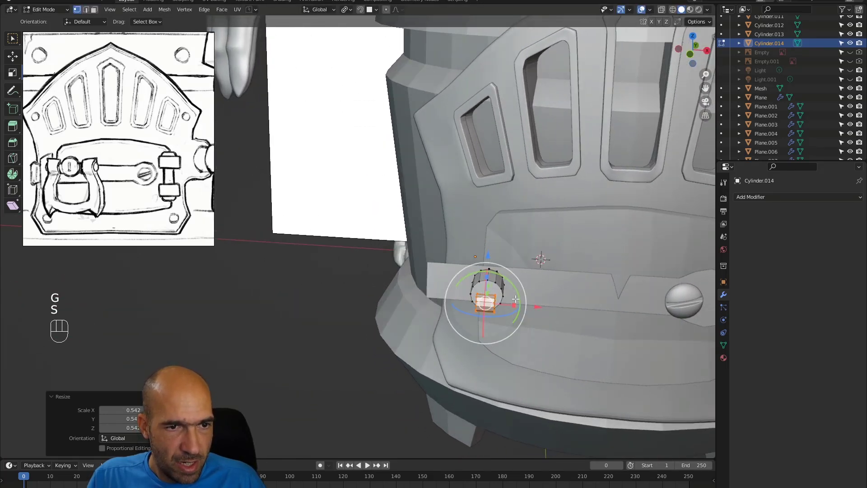
# - Stretch the small crosswise cylinder about 5.5 times along global X as the latch bar and check the latch's top view in the reference
pyautogui.press('s')
pyautogui.press('x')
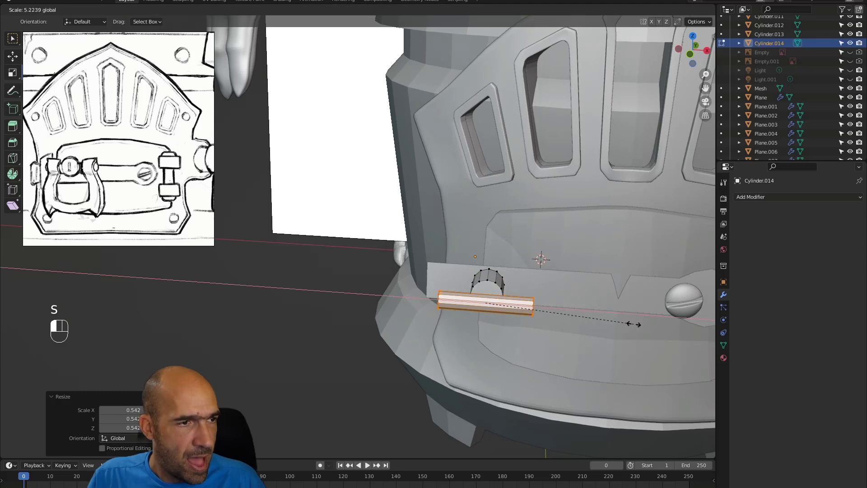
pyautogui.click(641, 324)
pyautogui.keyDown('alt'); pyautogui.moveTo(642, 324); pyautogui.dragTo(567, 295); pyautogui.keyUp('alt')
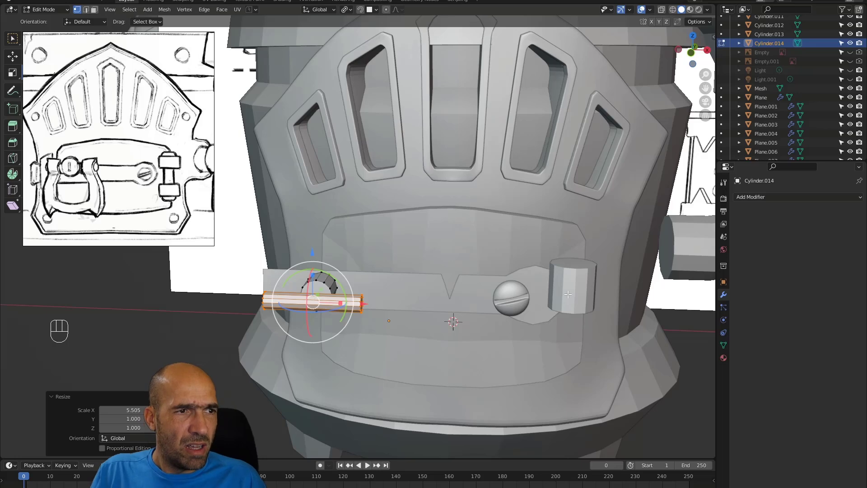
pyautogui.keyDown('ctrl'); pyautogui.keyDown('alt'); pyautogui.moveTo(438, 266); pyautogui.dragTo(447, 326); pyautogui.keyUp('alt'); pyautogui.keyUp('ctrl')
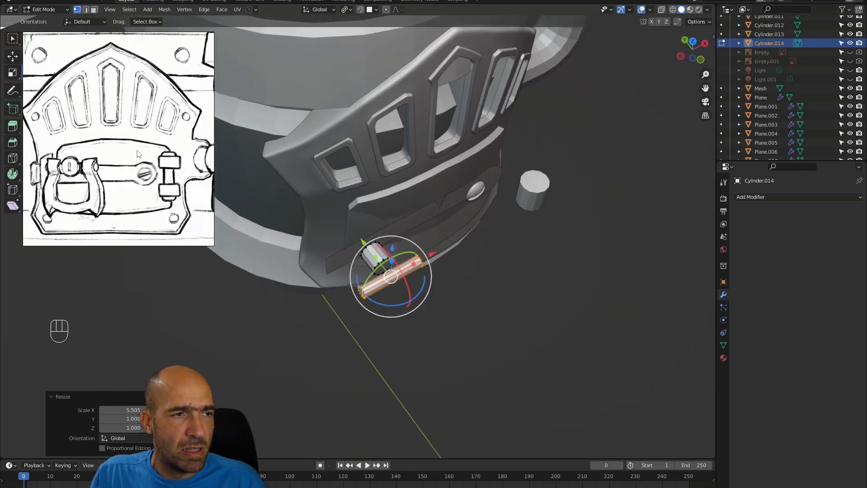
pyautogui.scroll(-3, 151, 164)
pyautogui.scroll(5, 68, 88)
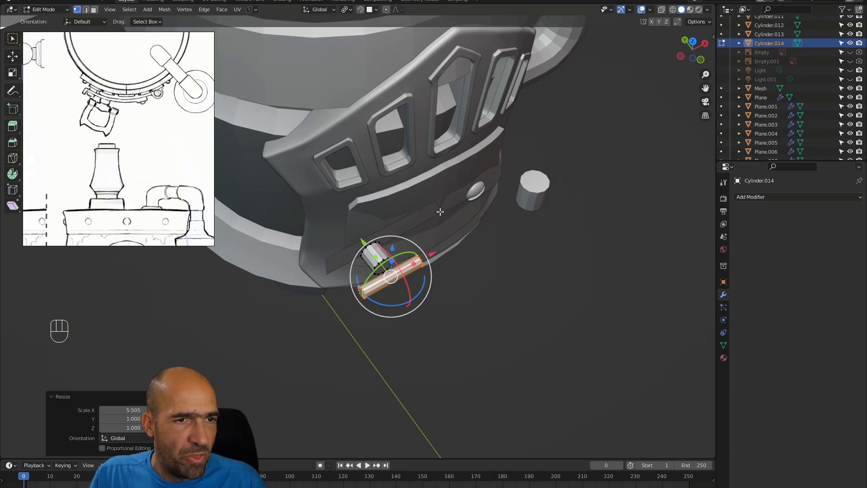
# - Switch editing to the screw head, centre it on the strap's round end and shift it about 0.0049 m along global Y
pyautogui.keyDown('alt'); pyautogui.moveTo(467, 189); pyautogui.dragTo(469, 214); pyautogui.keyUp('alt')
pyautogui.keyDown('alt'); pyautogui.moveTo(495, 259); pyautogui.dragTo(510, 257); pyautogui.keyUp('alt')
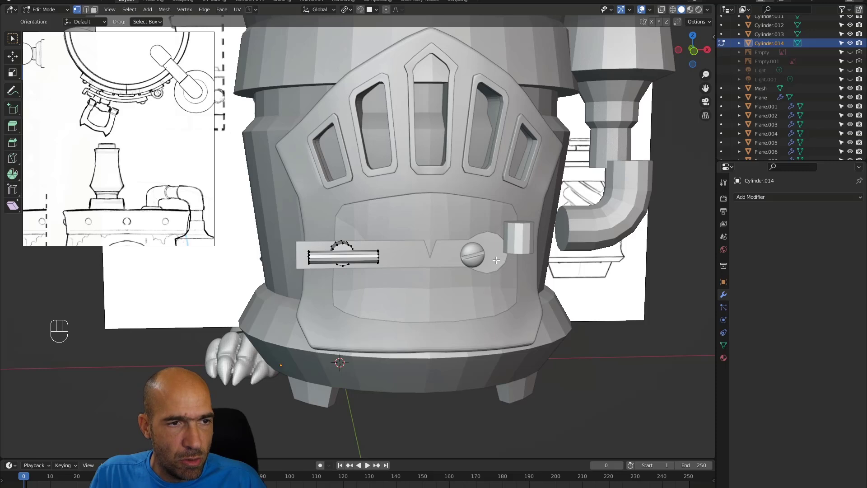
pyautogui.hotkey('alt', 'q')
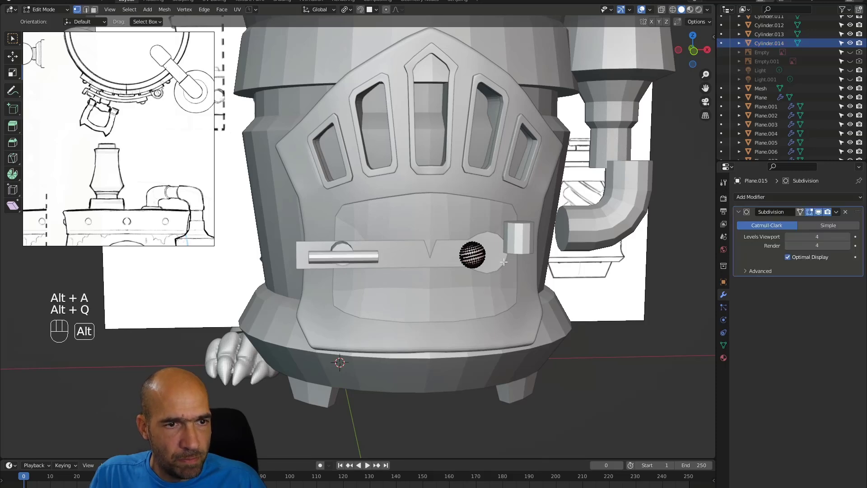
pyautogui.press('a')
pyautogui.press('g')
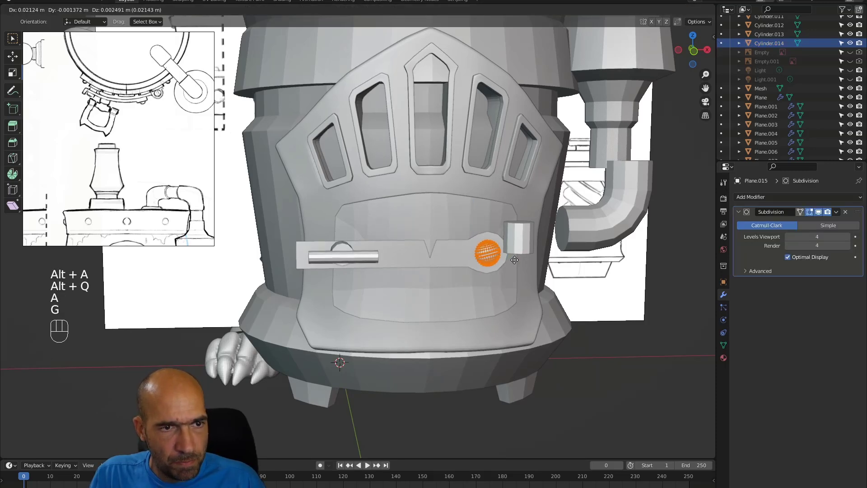
pyautogui.click(510, 265)
pyautogui.keyDown('alt'); pyautogui.moveTo(510, 264); pyautogui.dragTo(606, 307); pyautogui.keyUp('alt')
pyautogui.moveTo(442, 243); pyautogui.dragTo(404, 249)
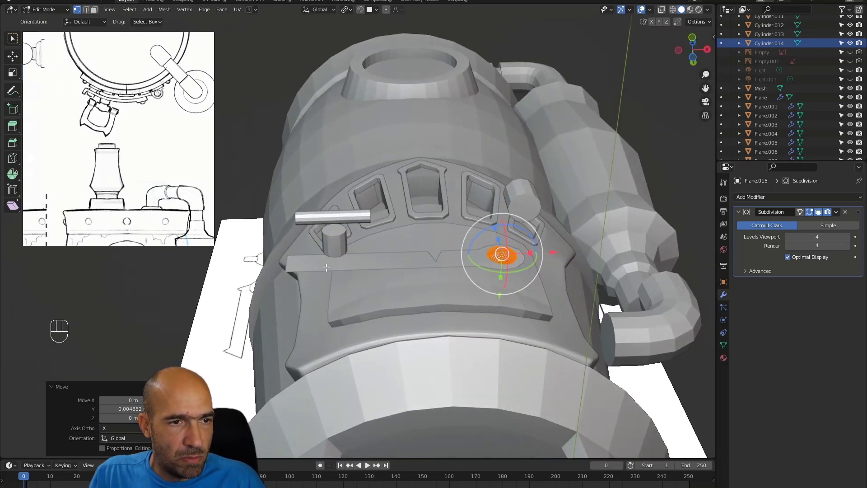
# - Switch editing to the upright cylinder and lower it about 0.034 m, beside the strap's round end
pyautogui.keyDown('alt'); pyautogui.moveTo(413, 261); pyautogui.dragTo(467, 368); pyautogui.keyUp('alt')
pyautogui.keyDown('alt'); pyautogui.moveTo(330, 251); pyautogui.dragTo(633, 255); pyautogui.keyUp('alt')
pyautogui.hotkey('alt', 'q')
pyautogui.press('g')
pyautogui.click(655, 285)
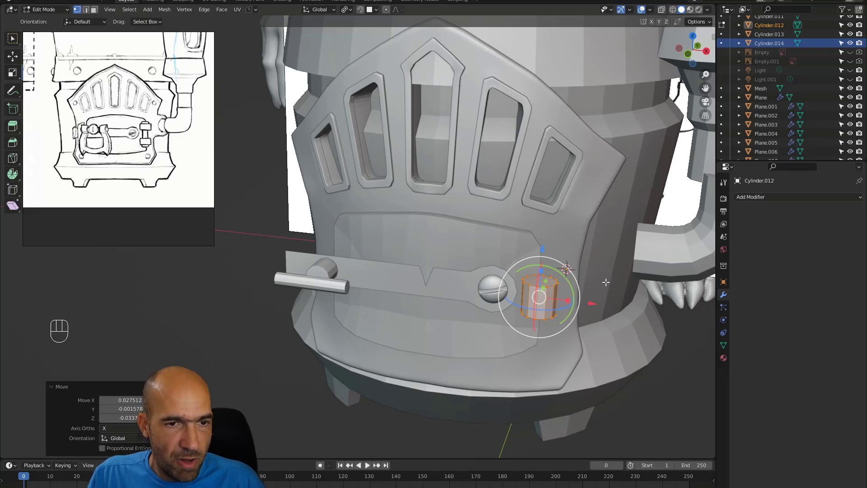
# - Position the upright cylinder over the upper hinge block of the reference, using the front view with X-ray on
pyautogui.keyDown('alt'); pyautogui.click(638, 311); pyautogui.keyUp('alt')
pyautogui.moveTo(620, 328)
pyautogui.keyDown('alt'); pyautogui.mouseDown()
pyautogui.moveTo(633, 321)
pyautogui.moveTo(613, 289)
pyautogui.moveTo(608, 238)
pyautogui.mouseUp(); pyautogui.keyUp('alt')
pyautogui.press('KP_1')
pyautogui.hotkey('alt', 'z')
pyautogui.moveTo(609, 238)
pyautogui.keyDown('alt'); pyautogui.keyDown('shift'); pyautogui.mouseDown()
pyautogui.moveTo(548, 250)
pyautogui.moveTo(407, 237)
pyautogui.mouseUp(); pyautogui.keyUp('shift'); pyautogui.keyUp('alt')
pyautogui.moveTo(446, 338); pyautogui.dragTo(428, 346)
pyautogui.moveTo(477, 232); pyautogui.dragTo(477, 179)
pyautogui.moveTo(520, 221); pyautogui.dragTo(485, 205)
pyautogui.moveTo(480, 175); pyautogui.dragTo(482, 191)
# - Enlarge the cylinder, scale its height to about 0.84 and shift it about -0.0017 m along X to match the upper hinge block
pyautogui.press('s')
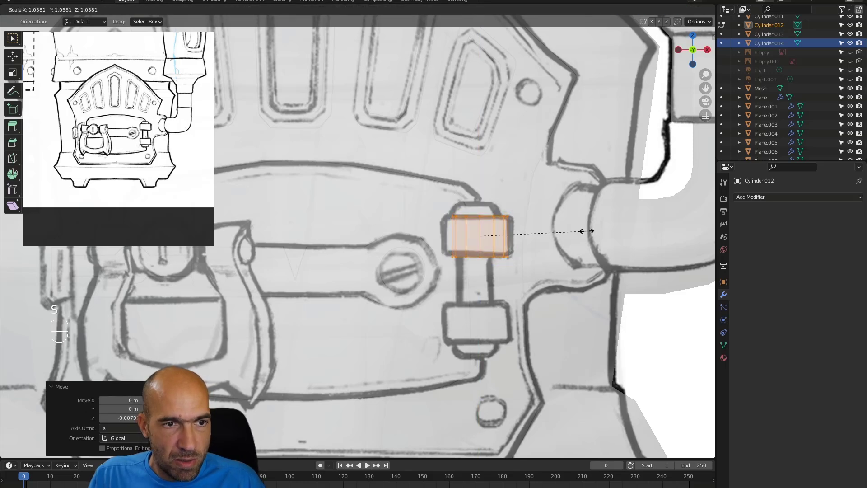
pyautogui.click(603, 231)
pyautogui.moveTo(481, 205); pyautogui.dragTo(500, 217)
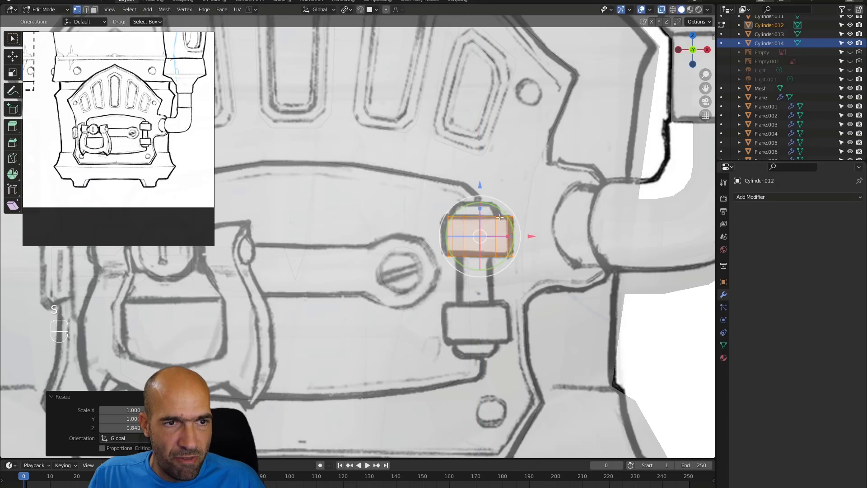
pyautogui.press('g')
pyautogui.press('x')
pyautogui.click(551, 233)
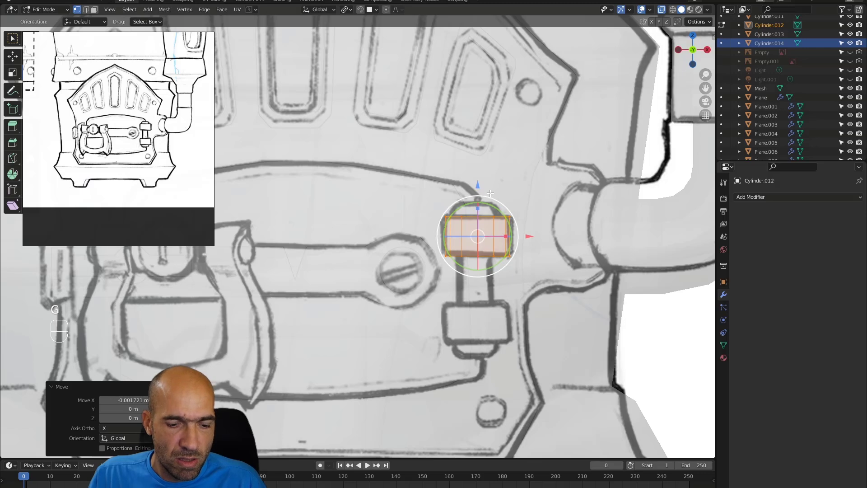
# - Duplicate the hinge block about 0.067 m down along global Z onto the reference's lower hinge block
pyautogui.hotkey('shift', 'd')
pyautogui.press('z')
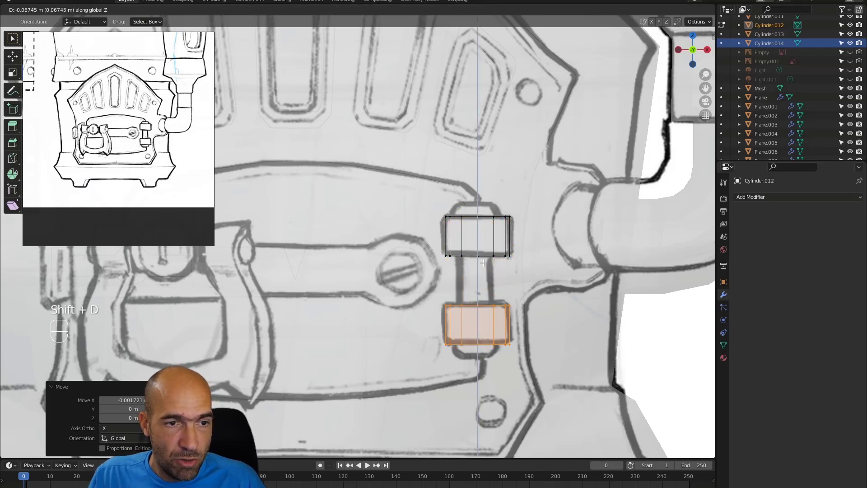
pyautogui.click(484, 262)
# - Select both hinge blocks, turn off X-ray and move them along global Y into the door surface
pyautogui.press('l')
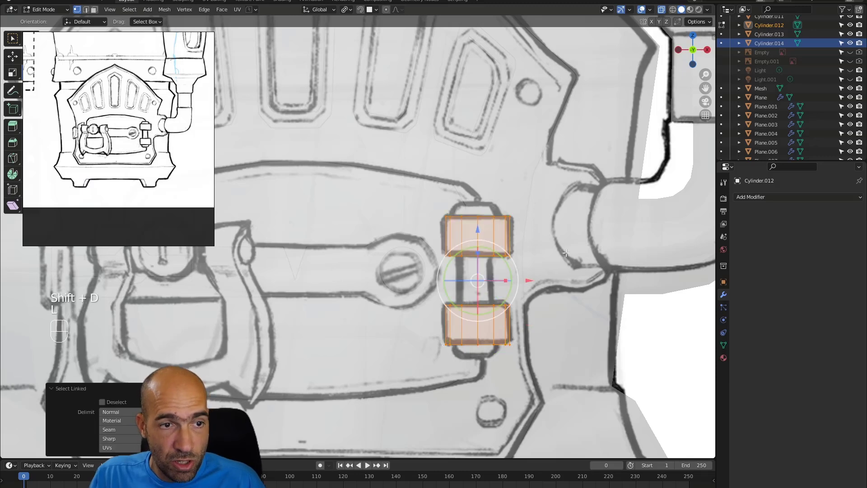
pyautogui.keyDown('alt'); pyautogui.moveTo(559, 274); pyautogui.dragTo(568, 296); pyautogui.keyUp('alt')
pyautogui.moveTo(408, 268); pyautogui.dragTo(375, 267)
pyautogui.moveTo(375, 266)
pyautogui.keyDown('alt'); pyautogui.mouseDown()
pyautogui.moveTo(524, 284)
pyautogui.moveTo(528, 300)
pyautogui.moveTo(533, 294)
pyautogui.moveTo(495, 274)
pyautogui.mouseUp(); pyautogui.keyUp('alt')
pyautogui.hotkey('alt', 'z')
pyautogui.moveTo(413, 239); pyautogui.dragTo(409, 234)
pyautogui.keyDown('alt'); pyautogui.moveTo(542, 262); pyautogui.dragTo(506, 185); pyautogui.keyUp('alt')
pyautogui.moveTo(506, 185)
pyautogui.keyDown('alt'); pyautogui.mouseDown()
pyautogui.moveTo(502, 204)
pyautogui.moveTo(495, 197)
pyautogui.mouseUp(); pyautogui.keyUp('alt')
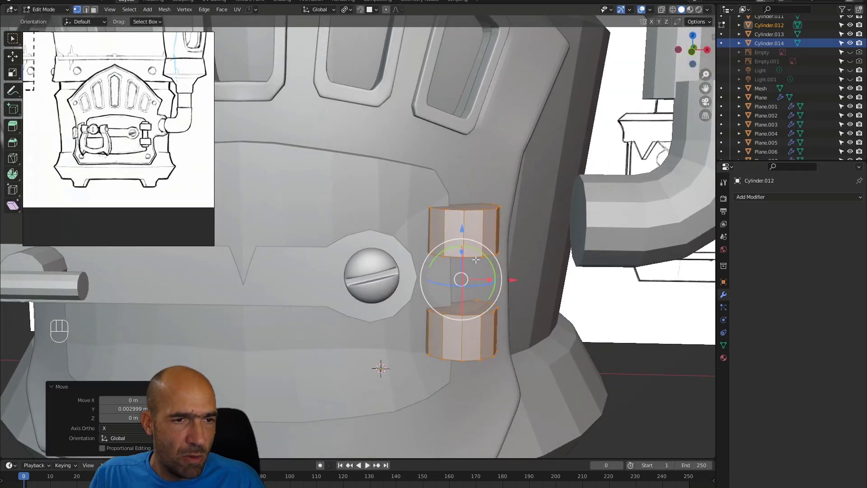
# - Duplicate only the upper hinge block in place and shrink the copy to about 0.39 of its size for the hinge pin
pyautogui.click(531, 204)
pyautogui.rightClick(476, 237)
pyautogui.press('Escape')
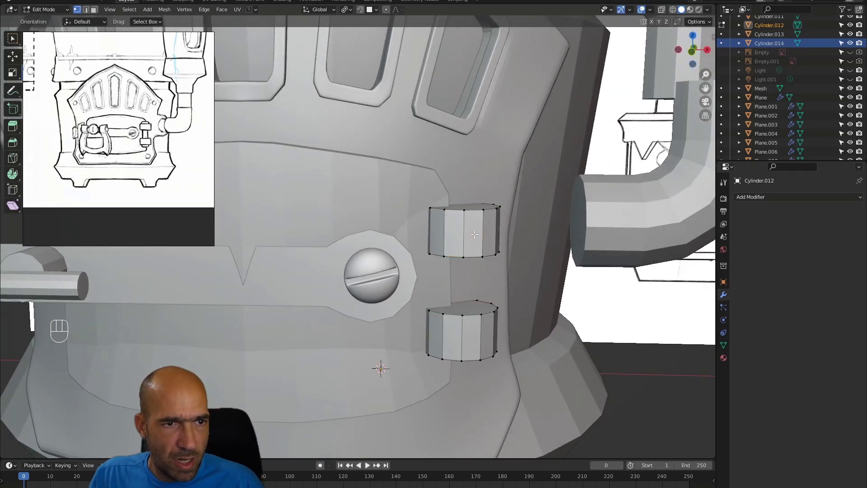
pyautogui.press('l')
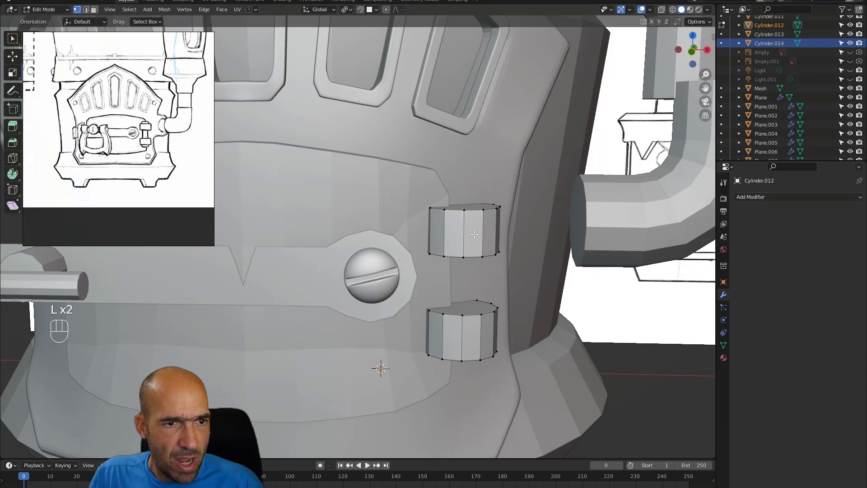
pyautogui.press('l')
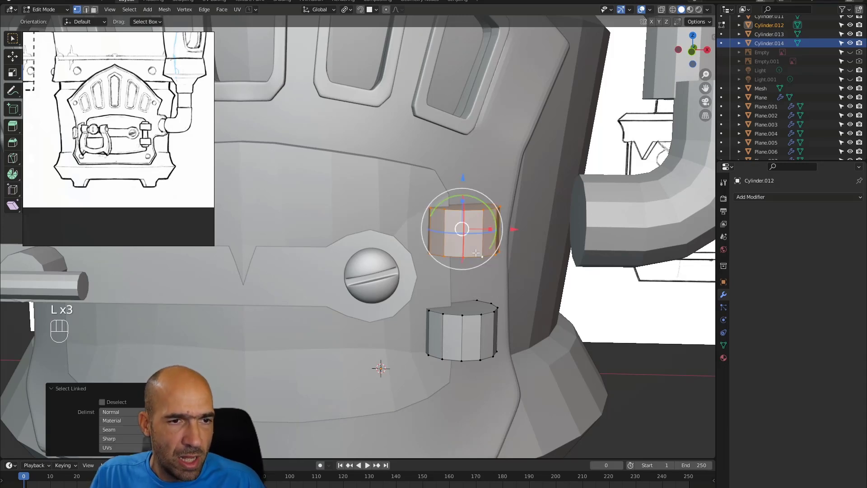
pyautogui.hotkey('shift', 'd')
pyautogui.rightClick(472, 228)
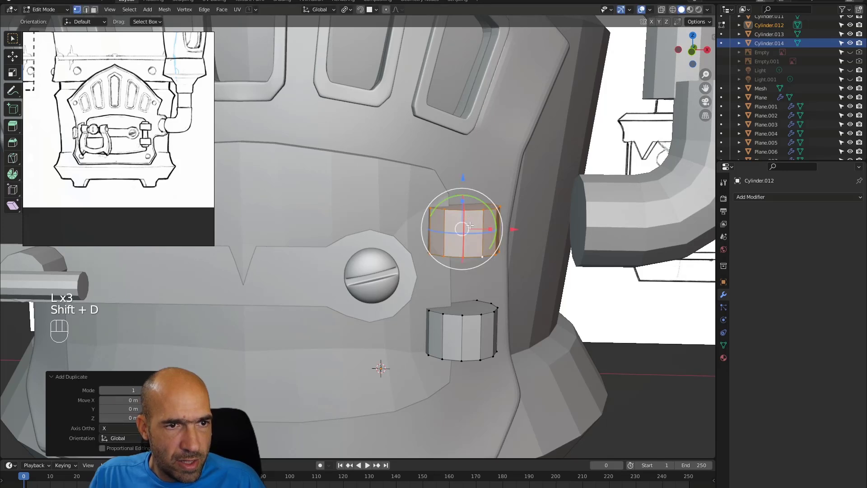
pyautogui.press('s')
pyautogui.click(471, 204)
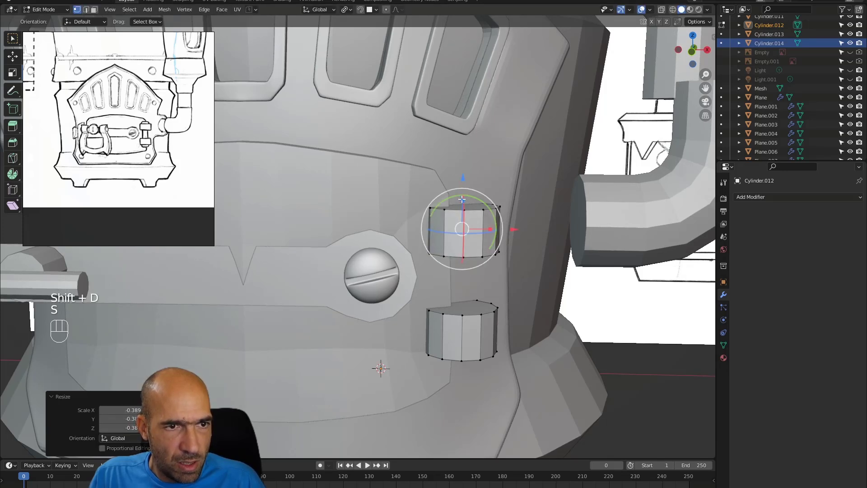
# - Stretch the hinge pin along global Z, lower it about 0.035 m through both blocks and lengthen it by 1.05 to match the reference
pyautogui.press('s')
pyautogui.press('z')
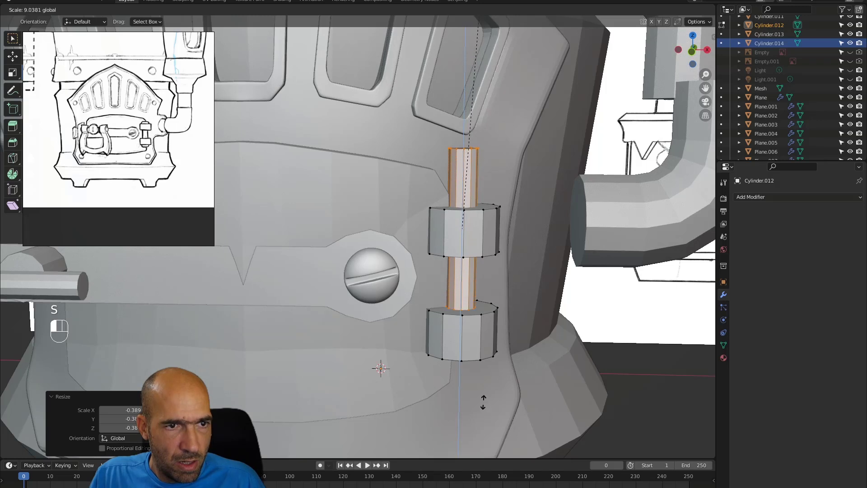
pyautogui.click(481, 417)
pyautogui.moveTo(463, 178); pyautogui.dragTo(461, 236)
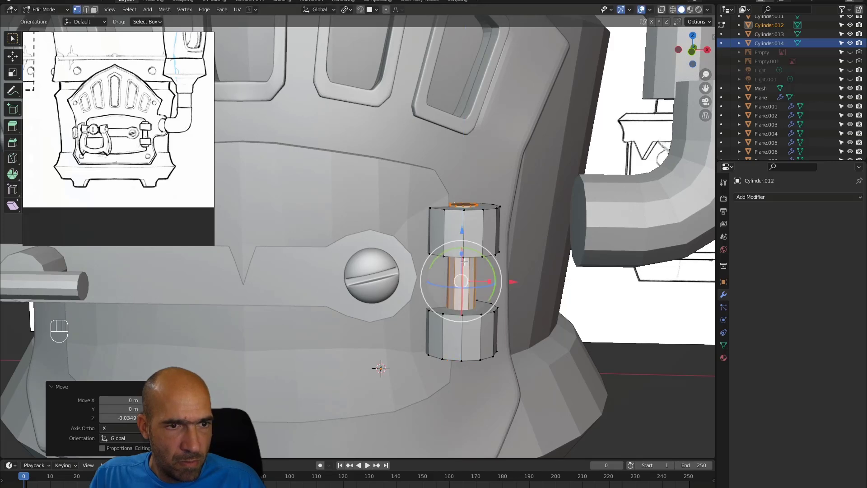
pyautogui.moveTo(462, 256); pyautogui.dragTo(462, 250)
pyautogui.keyDown('alt'); pyautogui.moveTo(463, 250); pyautogui.dragTo(552, 286); pyautogui.keyUp('alt')
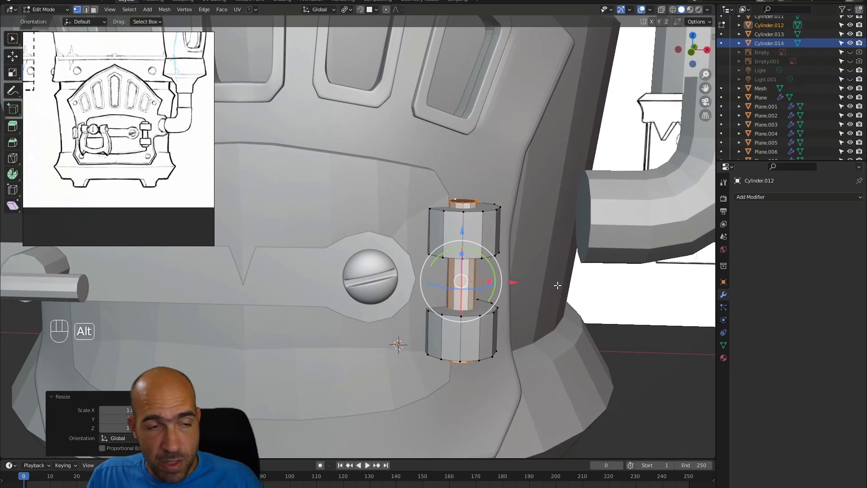
pyautogui.hotkey('alt', 'z')
pyautogui.press('KP_1')
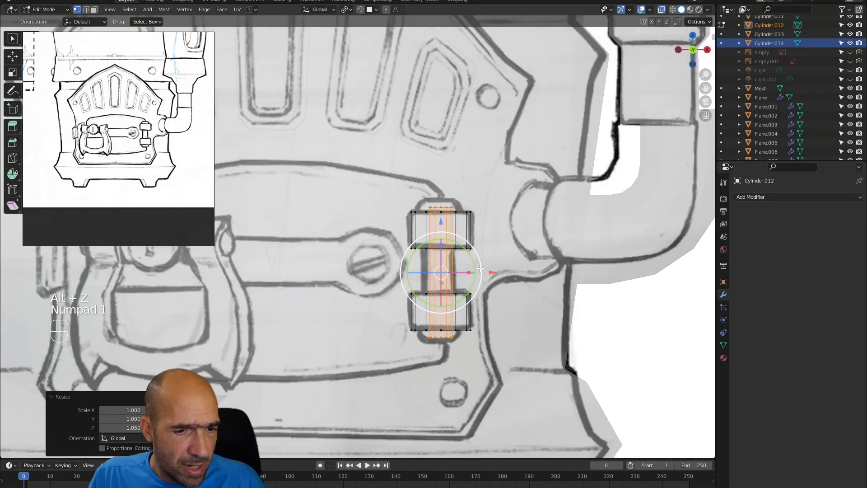
# - Nudge the hinge pin up slightly, enlarge it by 1.475 and shorten it along global Z by 0.748 to match the reference
pyautogui.press('g')
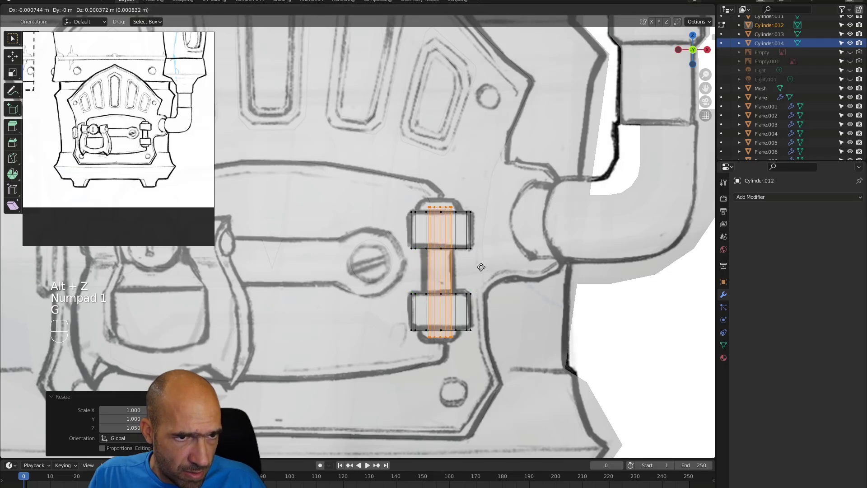
pyautogui.click(481, 267)
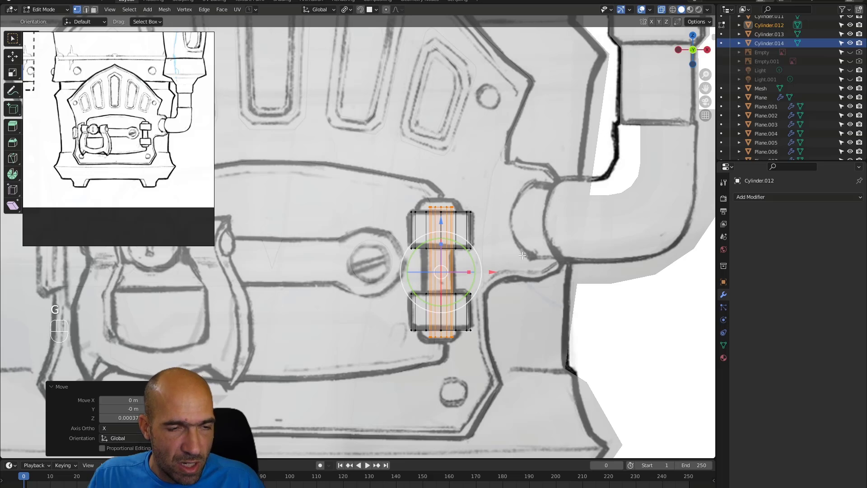
pyautogui.press('s')
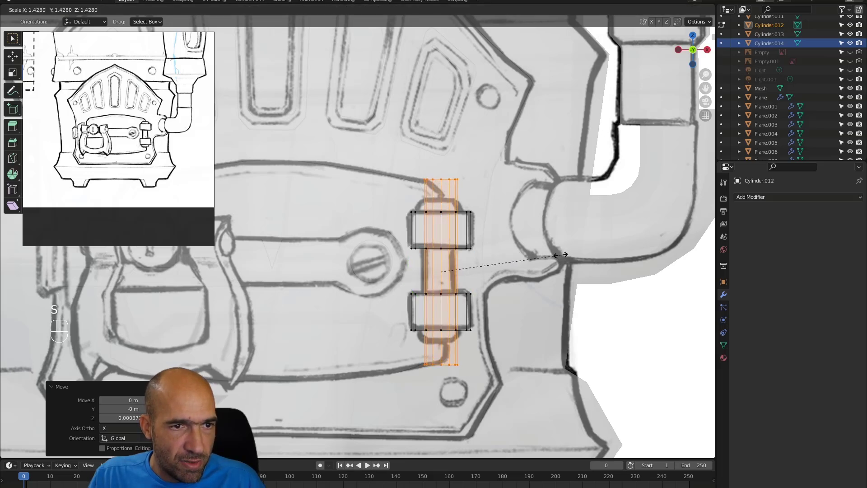
pyautogui.click(565, 257)
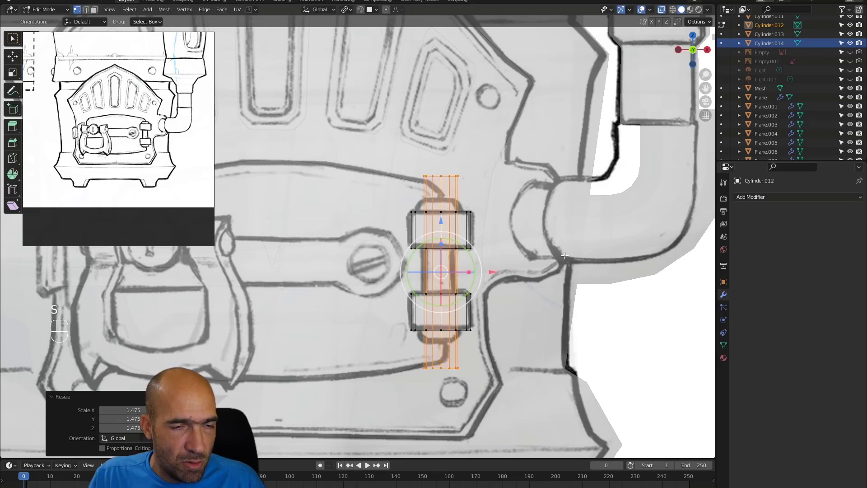
pyautogui.click(484, 160)
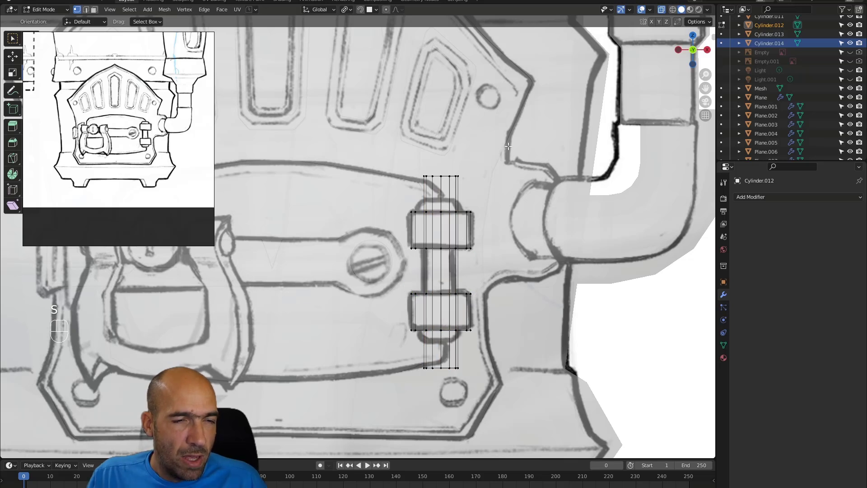
pyautogui.moveTo(388, 182); pyautogui.dragTo(388, 182)
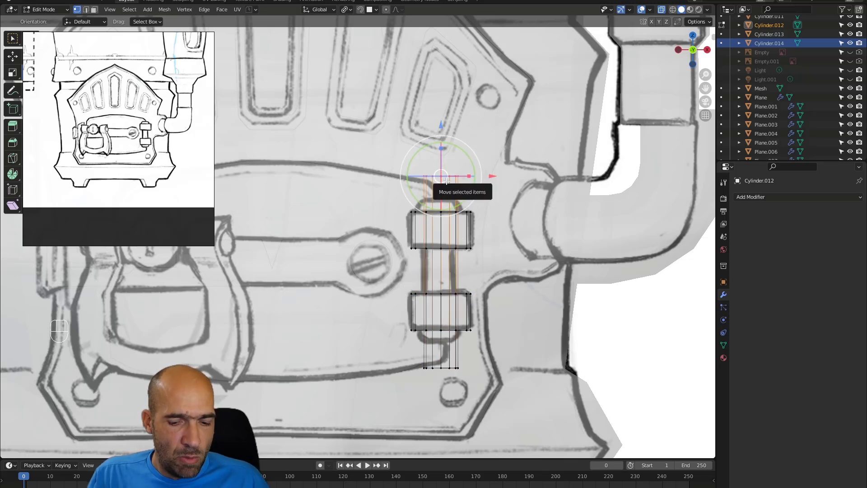
pyautogui.press('l')
pyautogui.moveTo(440, 244); pyautogui.dragTo(444, 255)
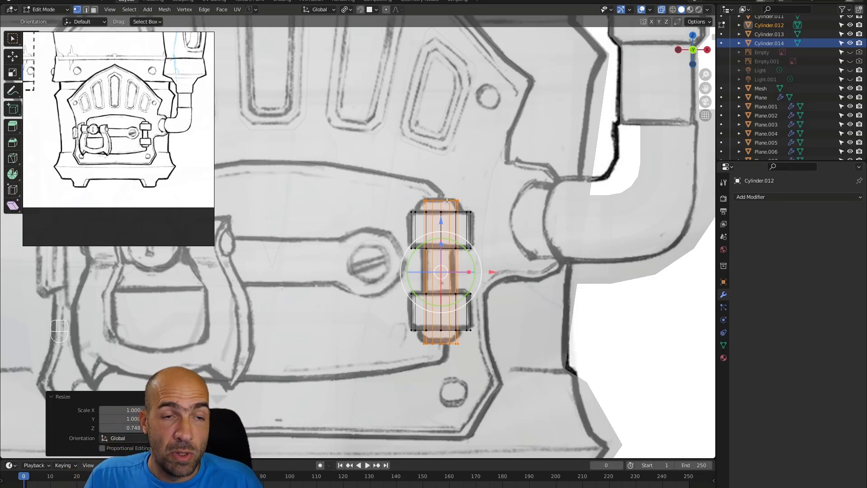
# - Try to add two loop cuts around the hinge pin
pyautogui.keyDown('ctrl'); pyautogui.keyDown('alt'); pyautogui.moveTo(465, 206); pyautogui.dragTo(517, 200, button='middle'); pyautogui.keyUp('alt'); pyautogui.keyUp('ctrl')
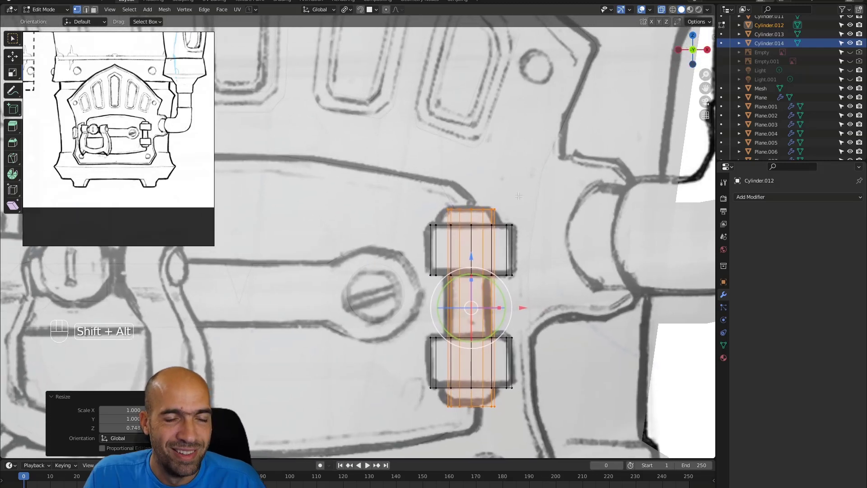
pyautogui.click(472, 216)
pyautogui.hotkey('ctrl', 'r')
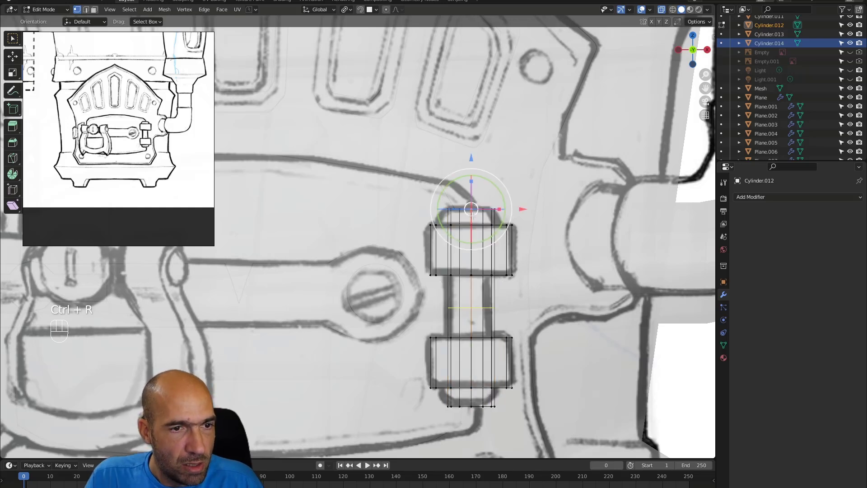
pyautogui.click(472, 216)
pyautogui.rightClick(472, 216)
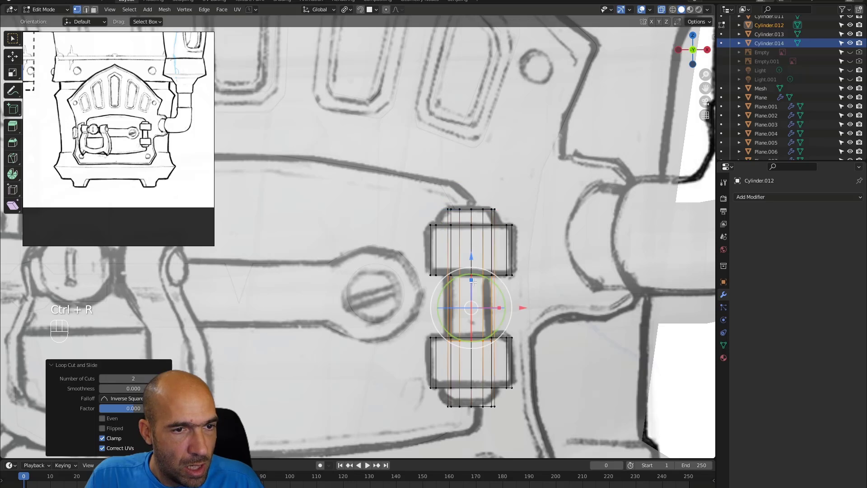
pyautogui.hotkey('ctrl', 'z')
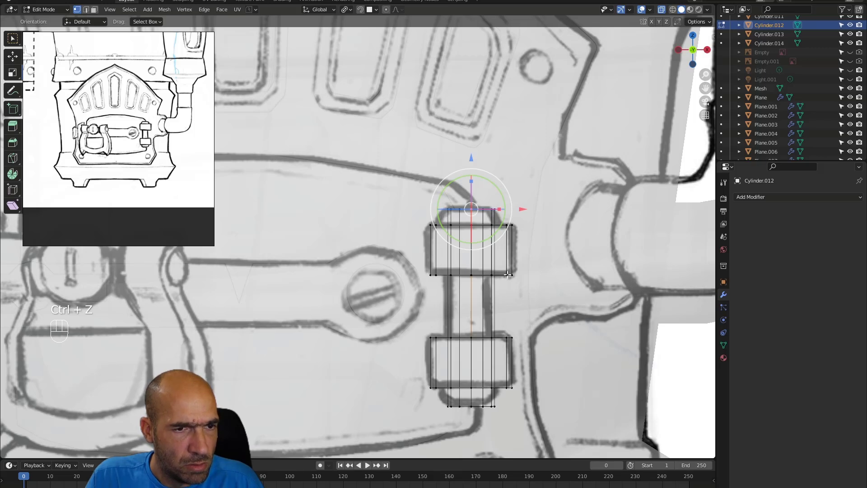
# - Test how the hinge parts are linked by shifting all of them and the pin alone along global X, undoing each shift
pyautogui.press('a')
pyautogui.moveTo(524, 307); pyautogui.dragTo(603, 306)
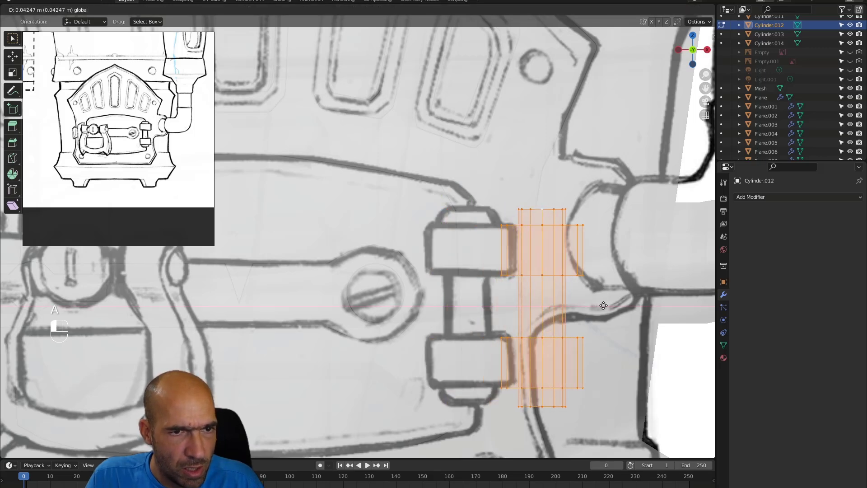
pyautogui.hotkey('ctrl', 'z')
pyautogui.click(520, 259)
pyautogui.press('l')
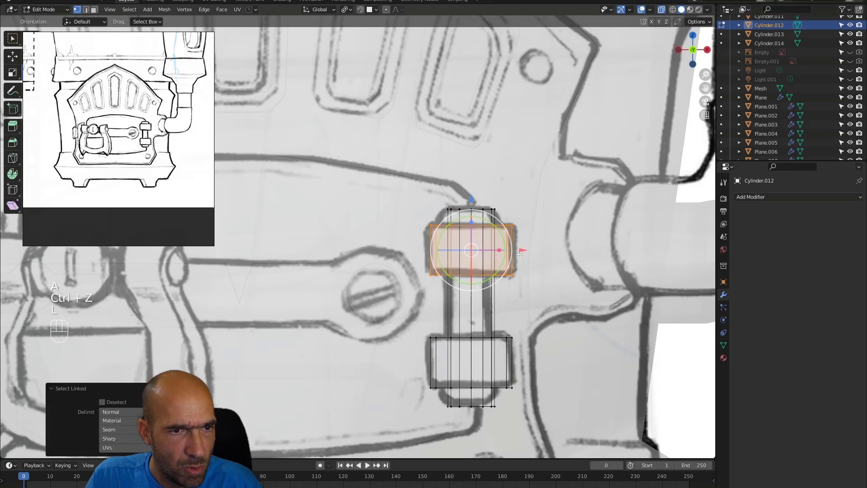
pyautogui.press('l')
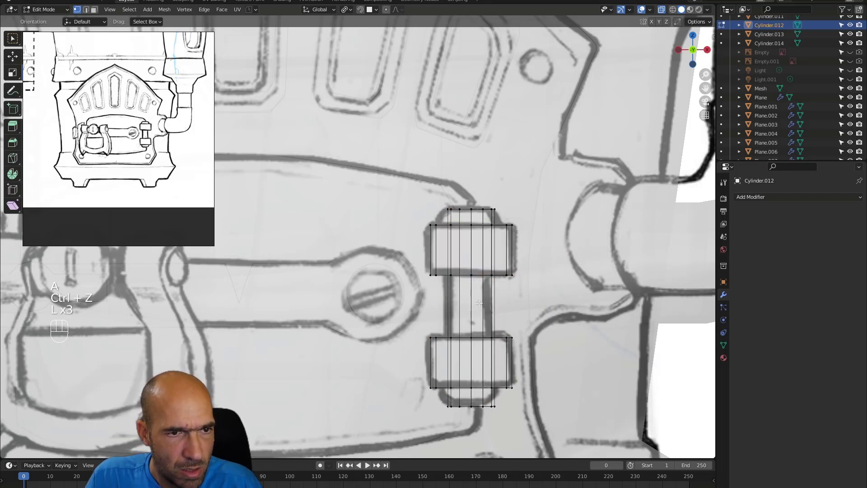
pyautogui.press('l')
pyautogui.press('l')
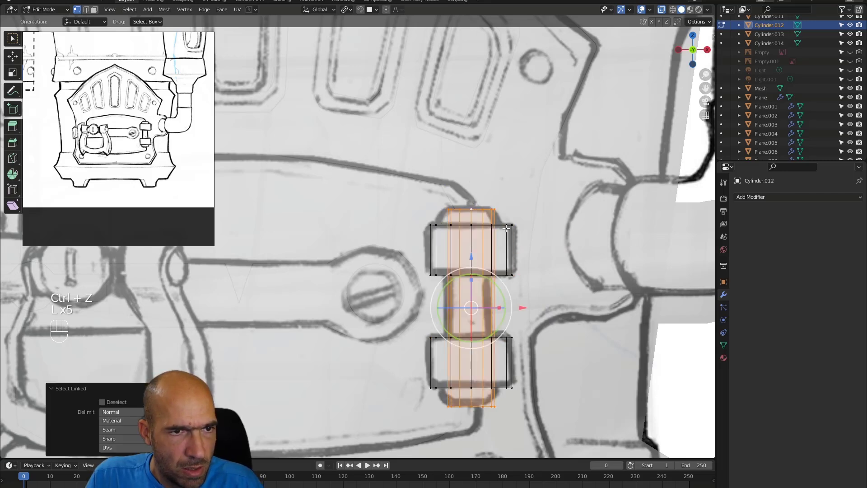
pyautogui.moveTo(519, 308); pyautogui.dragTo(613, 309)
pyautogui.hotkey('ctrl', 'z')
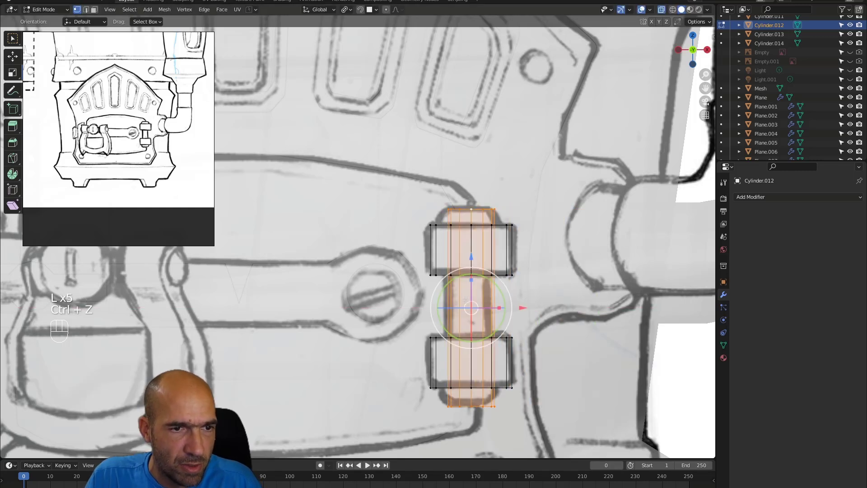
# - Add one loop cut near each end of the hinge pin, level with the outer edges of the two hinge blocks
pyautogui.hotkey('ctrl', 'r')
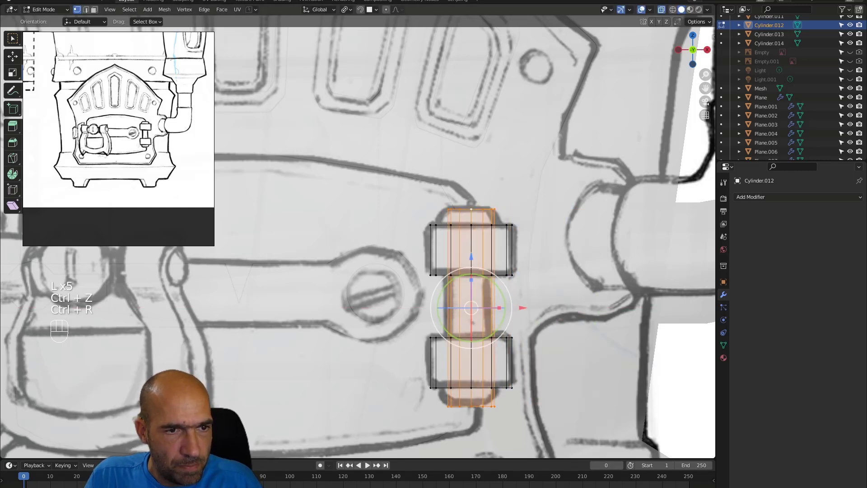
pyautogui.click(468, 299)
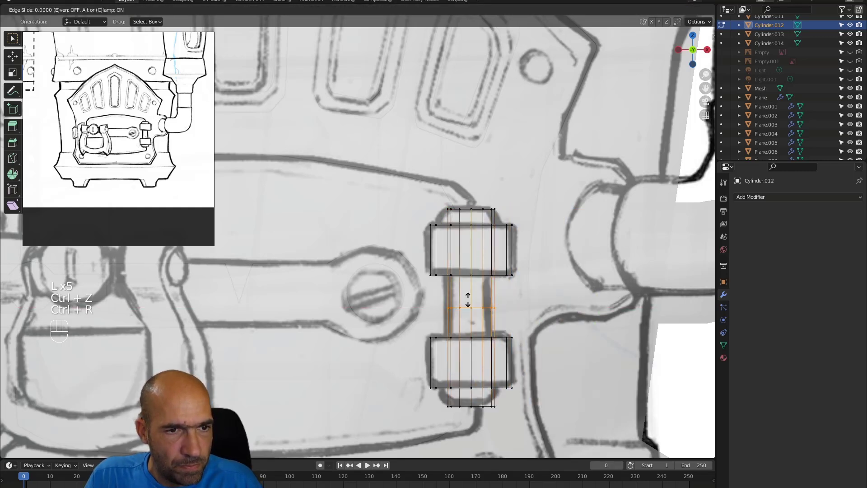
pyautogui.click(472, 215)
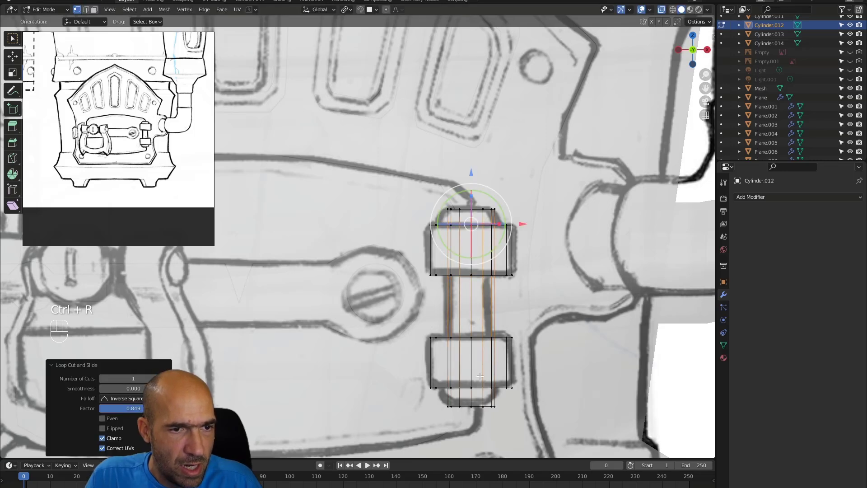
pyautogui.click(476, 402)
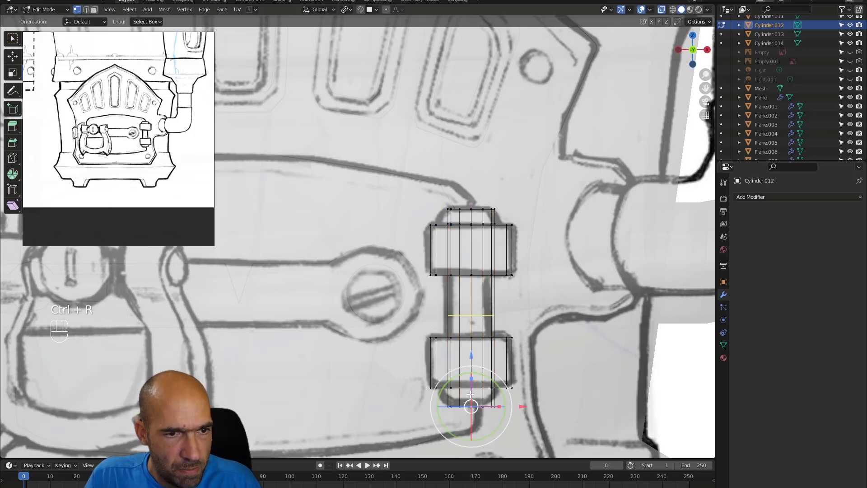
pyautogui.click(470, 376)
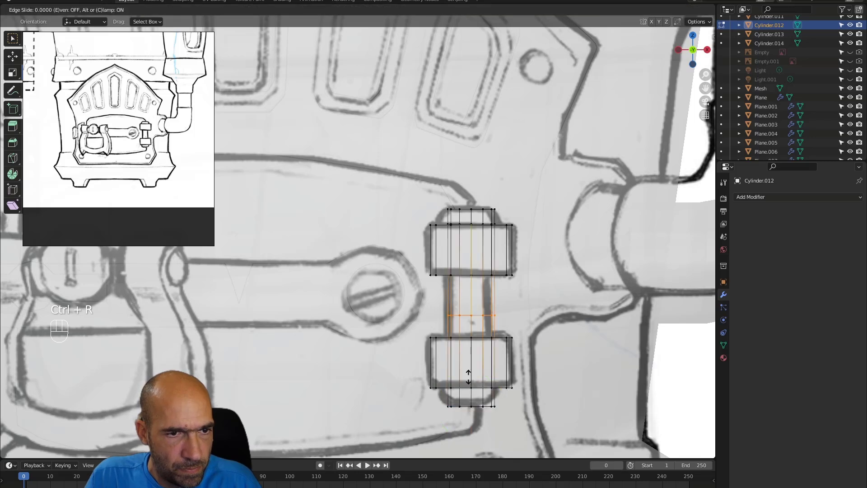
pyautogui.click(474, 449)
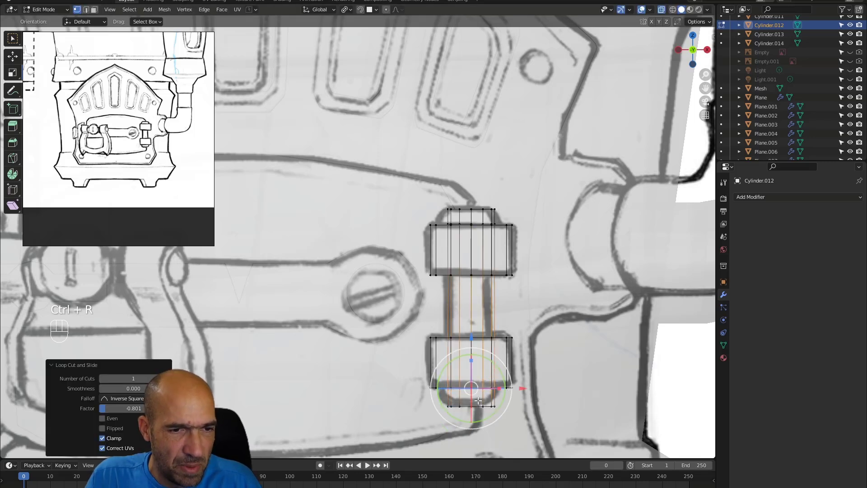
# - Select the side face rings at both ends of the hinge pin and extrude them outward along their normals by about 0.032 m
pyautogui.click(476, 399)
pyautogui.press('3')
pyautogui.keyDown('shift'); pyautogui.click(474, 397); pyautogui.keyUp('shift')
pyautogui.keyDown('shift'); pyautogui.click(473, 218); pyautogui.keyUp('shift')
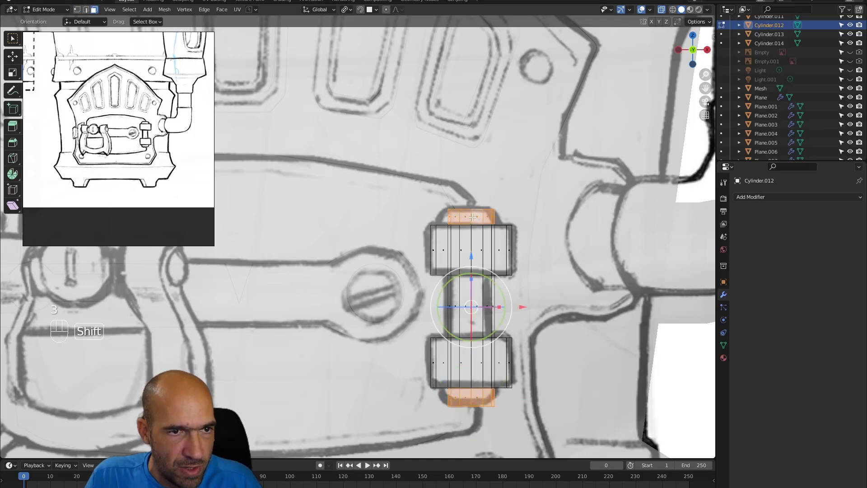
pyautogui.hotkey('alt', 'e')
pyautogui.click(489, 282)
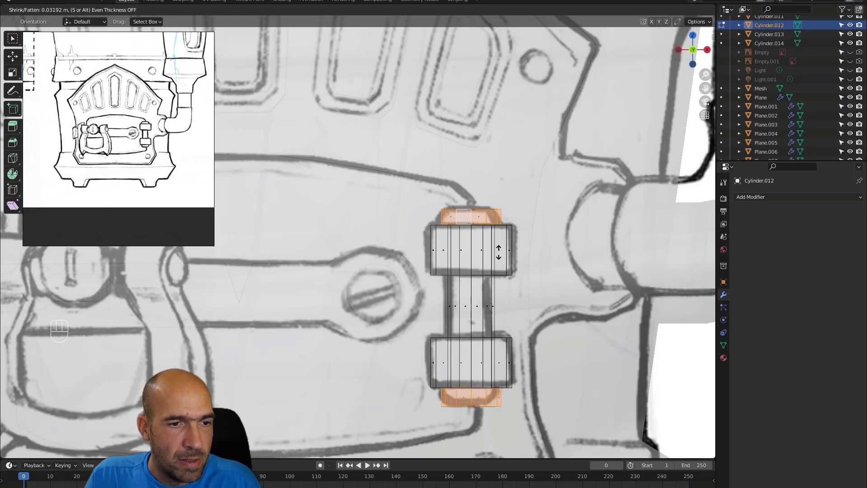
pyautogui.click(499, 252)
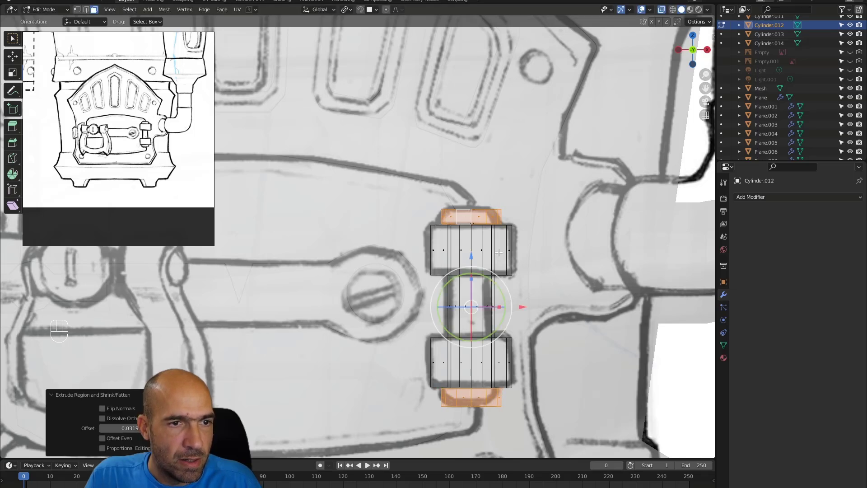
# - Taper both hinge pin caps by scaling down the upper end ring and scaling the lower end ring to 0.773
pyautogui.click(516, 205)
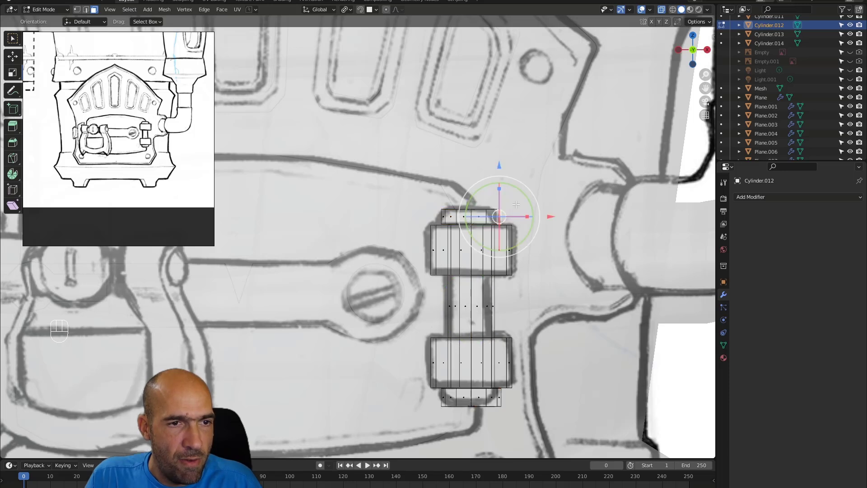
pyautogui.press('1')
pyautogui.moveTo(447, 216); pyautogui.dragTo(439, 218)
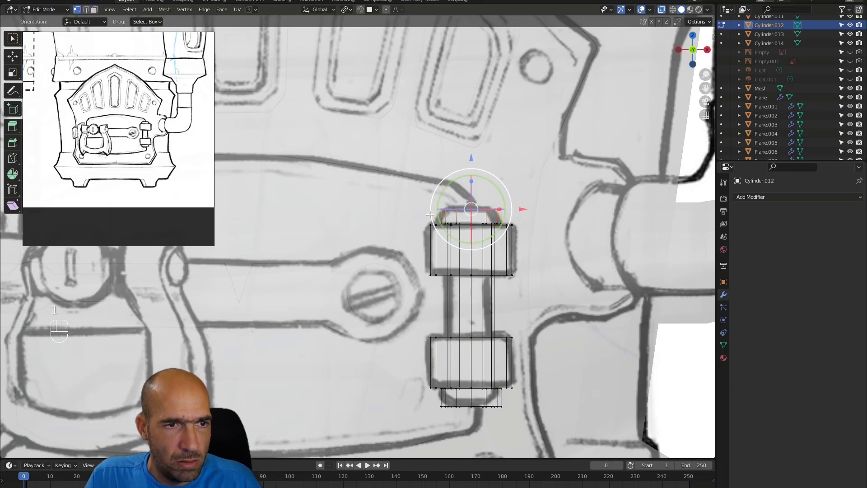
pyautogui.press('s')
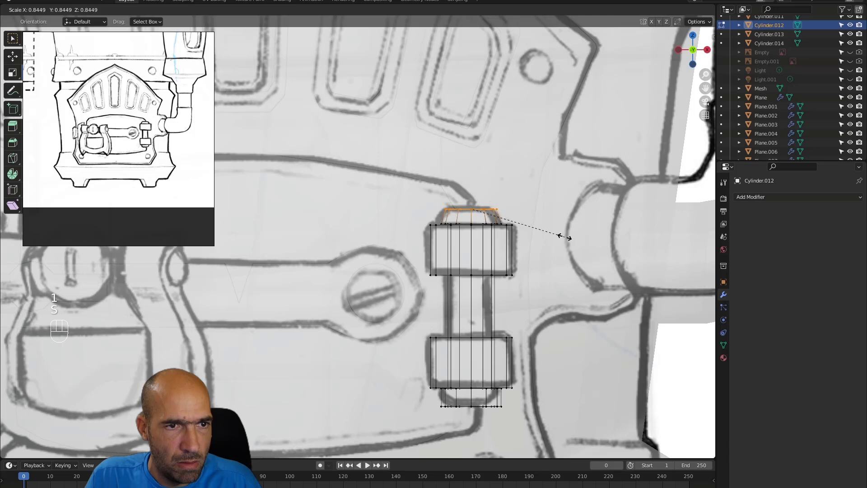
pyautogui.click(555, 234)
pyautogui.moveTo(473, 416); pyautogui.dragTo(437, 400)
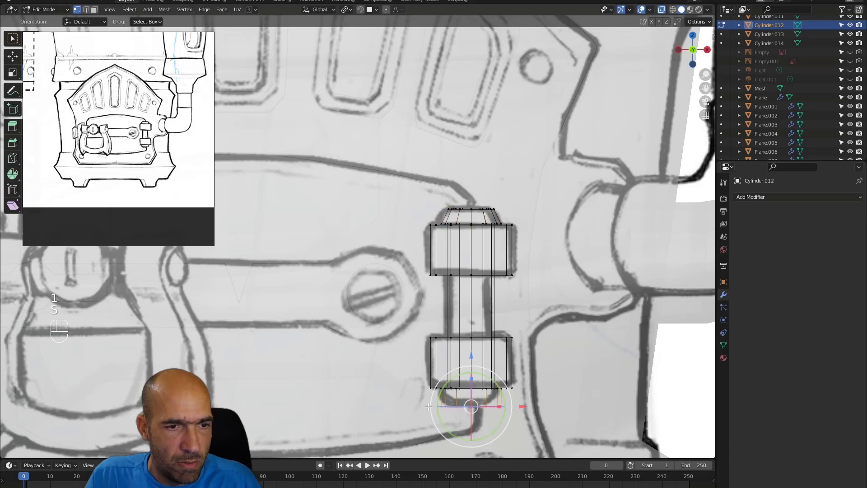
pyautogui.press('s')
pyautogui.click(445, 408)
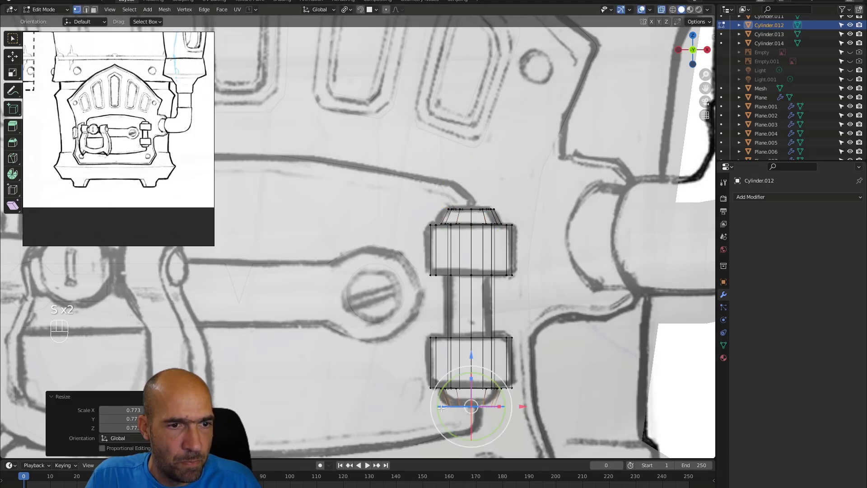
pyautogui.click(567, 427)
# - Turn off X-ray, switch mesh editing to the flat latch bar on the door and add four evenly spaced loop cuts across its length
pyautogui.scroll(-4, 568, 427)
pyautogui.keyDown('ctrl'); pyautogui.keyDown('alt'); pyautogui.moveTo(538, 253); pyautogui.dragTo(566, 274); pyautogui.keyUp('alt'); pyautogui.keyUp('ctrl')
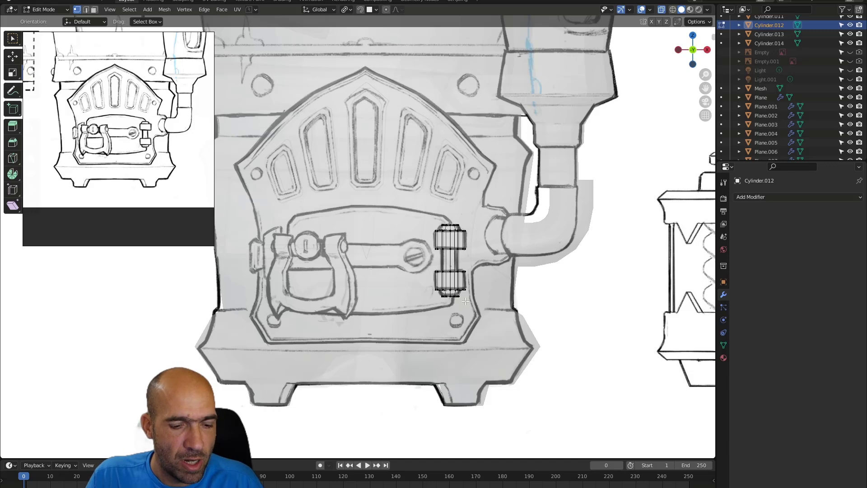
pyautogui.hotkey('alt', 'z')
pyautogui.keyDown('alt'); pyautogui.moveTo(466, 301); pyautogui.dragTo(408, 311); pyautogui.keyUp('alt')
pyautogui.hotkey('alt', 'q')
pyautogui.keyDown('ctrl'); pyautogui.keyDown('alt'); pyautogui.click(401, 278); pyautogui.keyUp('alt'); pyautogui.keyUp('ctrl')
pyautogui.keyDown('alt'); pyautogui.keyDown('shift'); pyautogui.moveTo(400, 278); pyautogui.dragTo(427, 287); pyautogui.keyUp('shift'); pyautogui.keyUp('alt')
pyautogui.hotkey('ctrl', 'r')
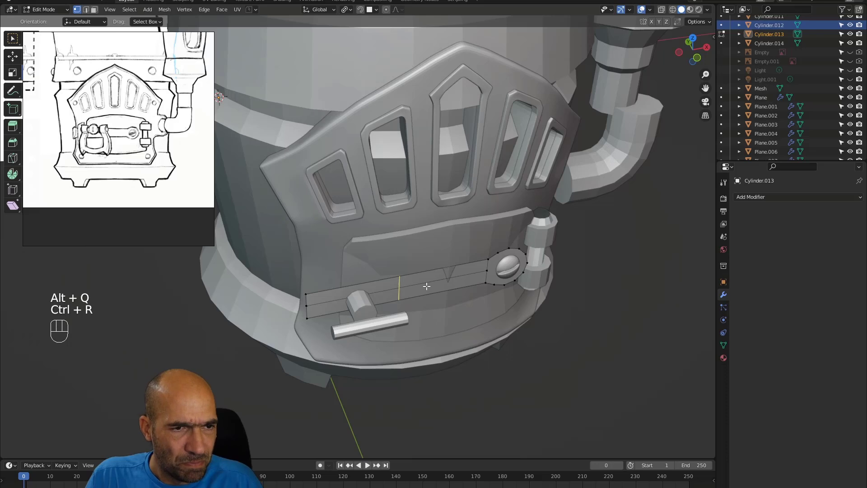
pyautogui.scroll(1, 426, 286)
pyautogui.click(426, 287)
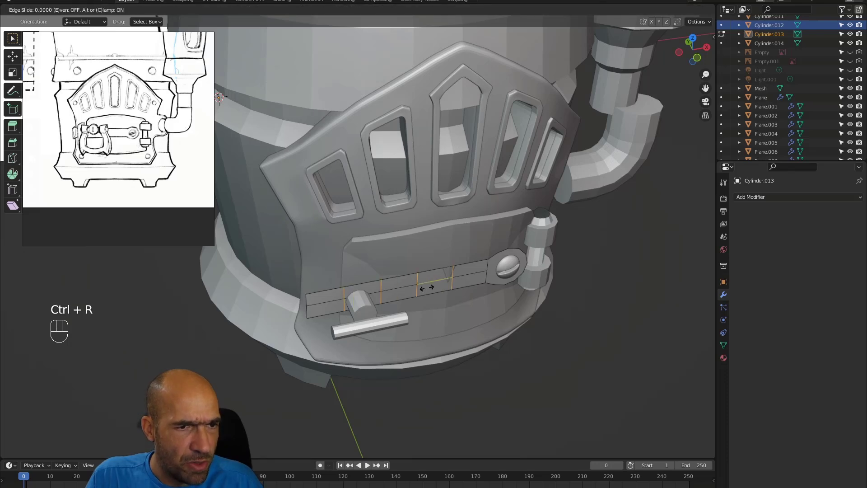
pyautogui.click(426, 287)
# - Move successively smaller vertex groups at the latch bar's free end along global Y to follow the door's curve, the last about 0.020 m
pyautogui.keyDown('alt'); pyautogui.moveTo(447, 333); pyautogui.dragTo(251, 269); pyautogui.keyUp('alt')
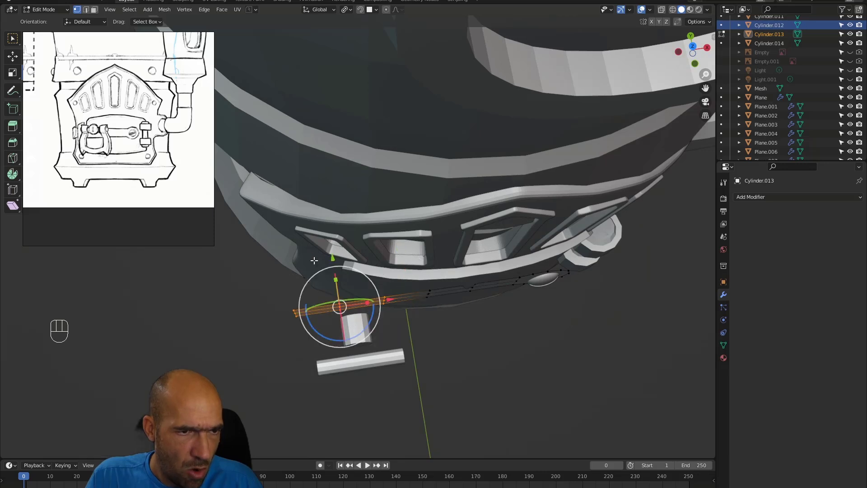
pyautogui.moveTo(332, 259); pyautogui.dragTo(332, 252)
pyautogui.moveTo(270, 265); pyautogui.dragTo(352, 338)
pyautogui.moveTo(335, 273); pyautogui.dragTo(313, 238)
pyautogui.moveTo(263, 261); pyautogui.dragTo(319, 337)
pyautogui.keyDown('alt'); pyautogui.moveTo(317, 334); pyautogui.dragTo(311, 350); pyautogui.keyUp('alt')
pyautogui.moveTo(287, 246); pyautogui.dragTo(284, 220)
pyautogui.keyDown('alt'); pyautogui.moveTo(290, 230); pyautogui.dragTo(322, 152); pyautogui.keyUp('alt')
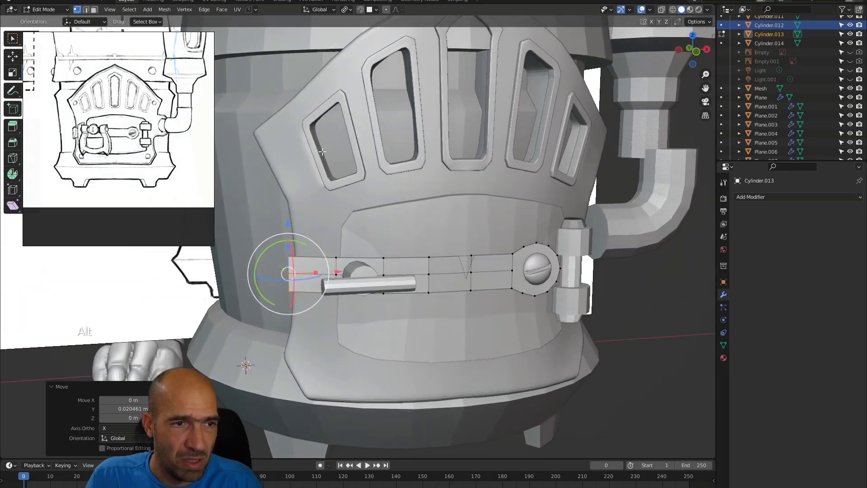
pyautogui.keyDown('alt'); pyautogui.moveTo(331, 212); pyautogui.dragTo(341, 240); pyautogui.keyUp('alt')
pyautogui.keyDown('alt'); pyautogui.moveTo(289, 262); pyautogui.dragTo(274, 281); pyautogui.keyUp('alt')
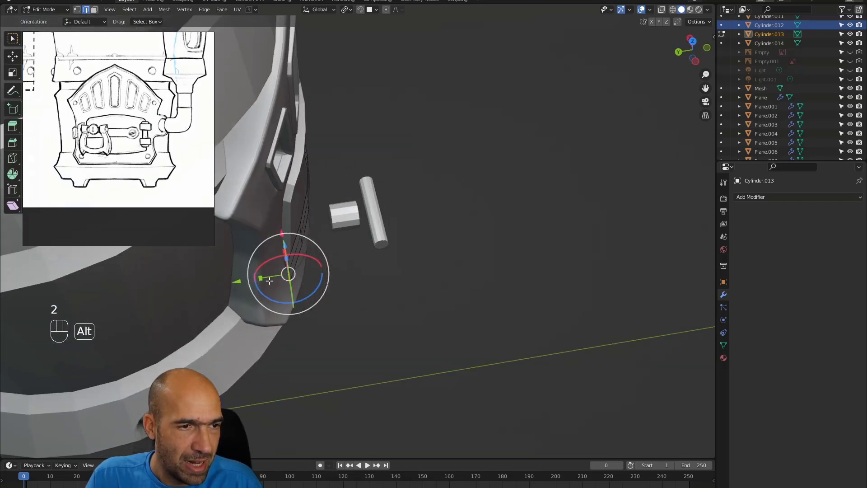
pyautogui.hotkey('shift', 'e')
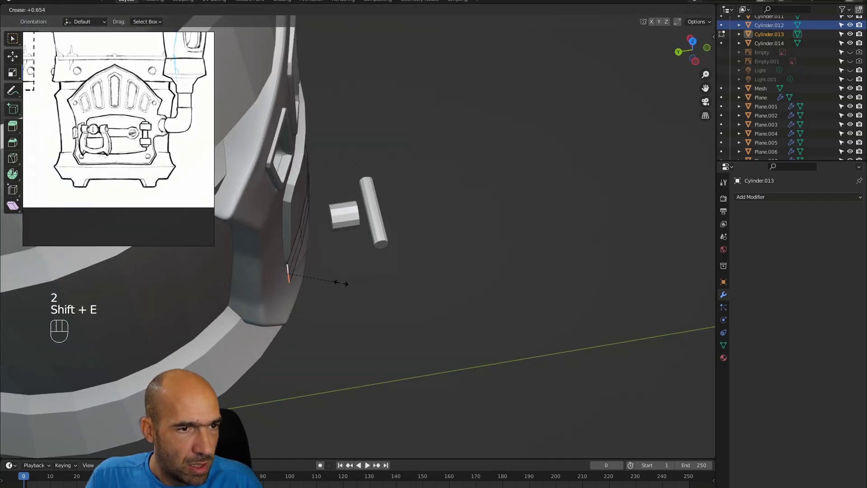
pyautogui.click(319, 420)
pyautogui.hotkey('ctrl', 'z')
# - Select the edges at the latch bar's free end and extrude them along global Y by about -0.012 m
pyautogui.keyDown('ctrl'); pyautogui.keyDown('alt'); pyautogui.moveTo(362, 312); pyautogui.dragTo(292, 285); pyautogui.keyUp('alt'); pyautogui.keyUp('ctrl')
pyautogui.doubleClick(193, 350)
pyautogui.keyDown('alt'); pyautogui.keyDown('shift'); pyautogui.moveTo(281, 335); pyautogui.dragTo(341, 352); pyautogui.keyUp('shift'); pyautogui.keyUp('alt')
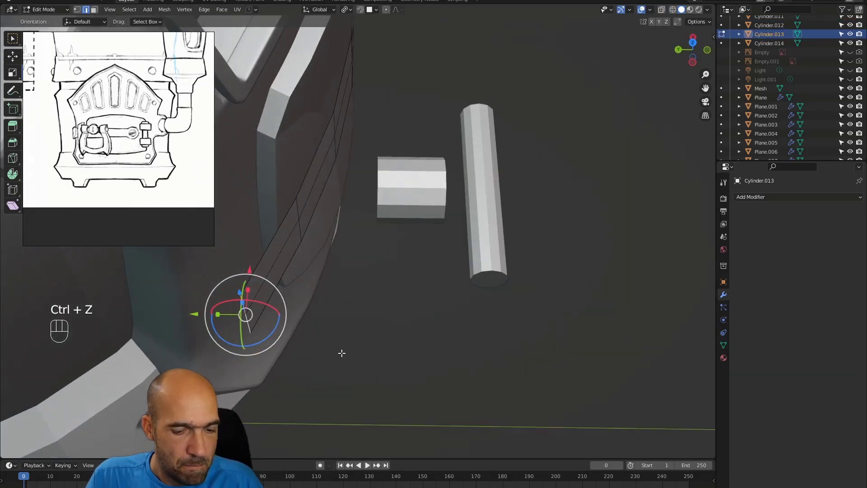
pyautogui.press('e')
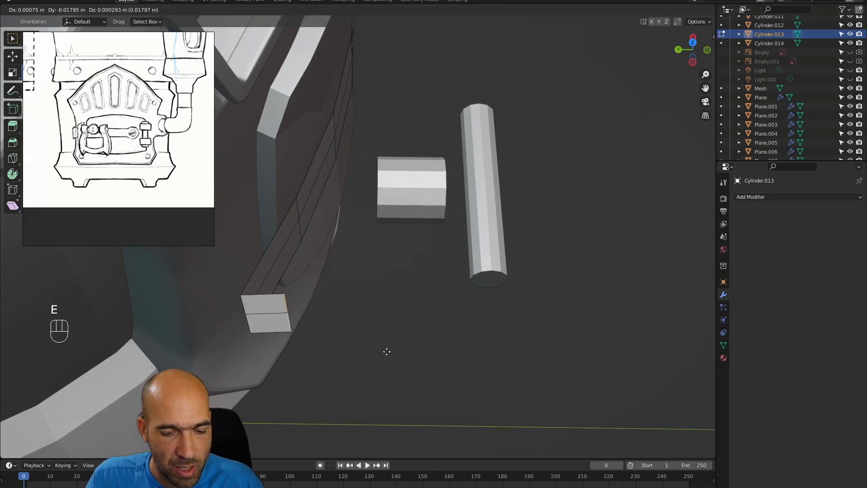
pyautogui.press('y')
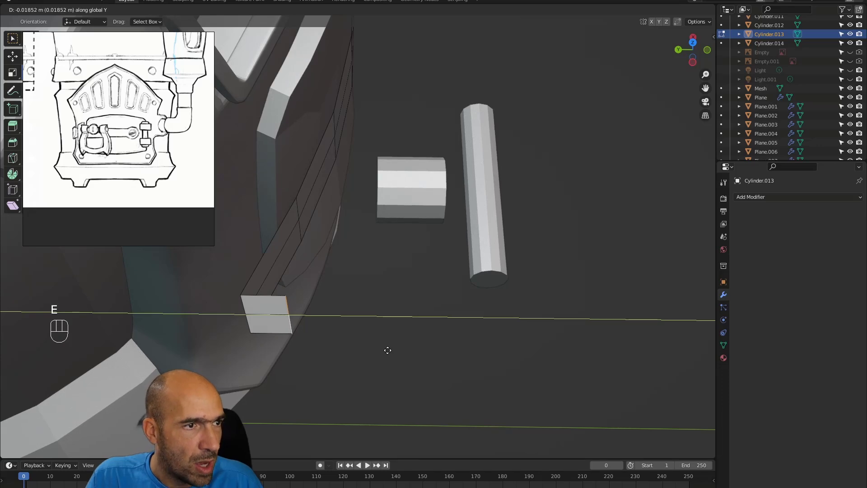
pyautogui.click(374, 351)
# - Shift the extruded end edges of the latch bar along global X by about -0.0058 m
pyautogui.keyDown('alt'); pyautogui.moveTo(416, 339); pyautogui.dragTo(366, 312, button='middle'); pyautogui.keyUp('alt')
pyautogui.keyDown('alt'); pyautogui.moveTo(366, 312); pyautogui.dragTo(374, 353, button='middle'); pyautogui.keyUp('alt')
pyautogui.press('g')
pyautogui.press('x')
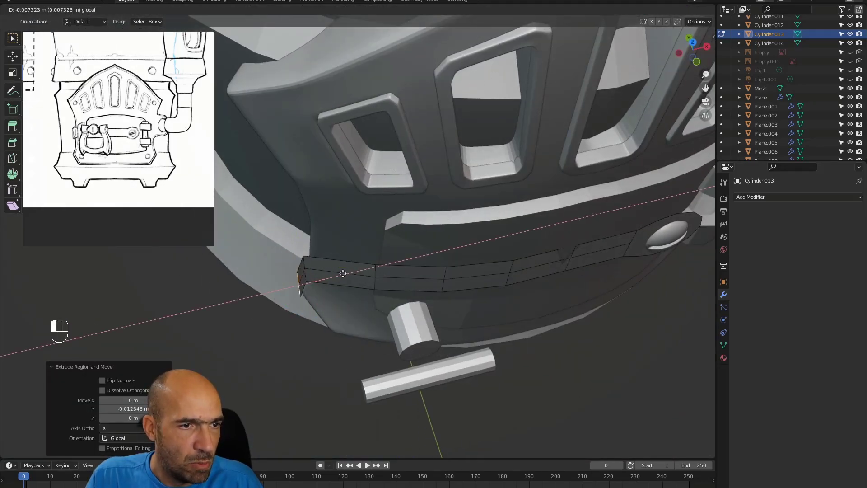
pyautogui.click(346, 274)
# - Rotate the latch bar's round end face 11.3° about global Z and move it along global Y by about 0.0075 m
pyautogui.keyDown('alt'); pyautogui.moveTo(350, 276); pyautogui.dragTo(424, 321, button='middle'); pyautogui.keyUp('alt')
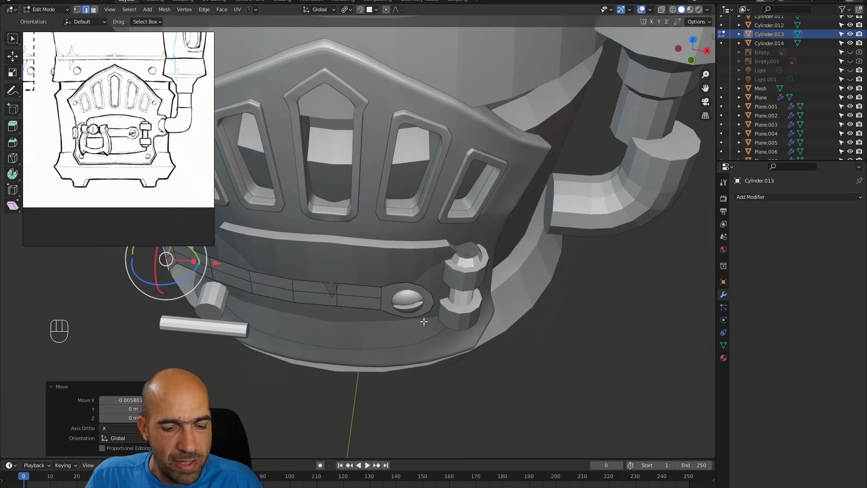
pyautogui.click(424, 295)
pyautogui.press('3')
pyautogui.moveTo(427, 293)
pyautogui.keyDown('alt'); pyautogui.keyDown('shift'); pyautogui.mouseDown(button='middle')
pyautogui.moveTo(459, 308)
pyautogui.moveTo(426, 296)
pyautogui.mouseUp(button='middle'); pyautogui.keyUp('shift'); pyautogui.keyUp('alt')
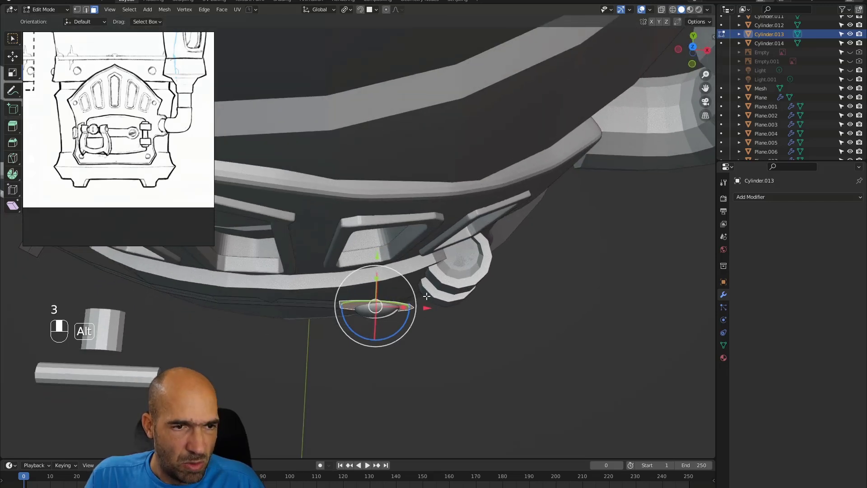
pyautogui.moveTo(406, 322); pyautogui.dragTo(409, 315)
pyautogui.press('g')
pyautogui.press('y')
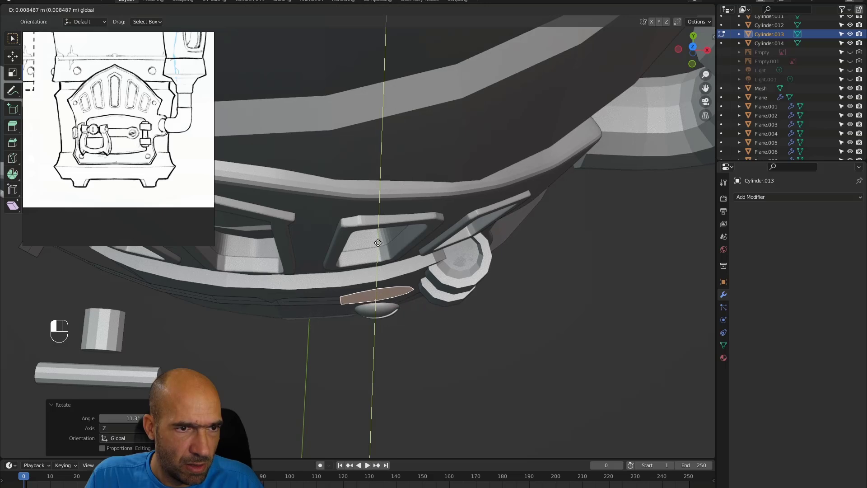
pyautogui.click(382, 244)
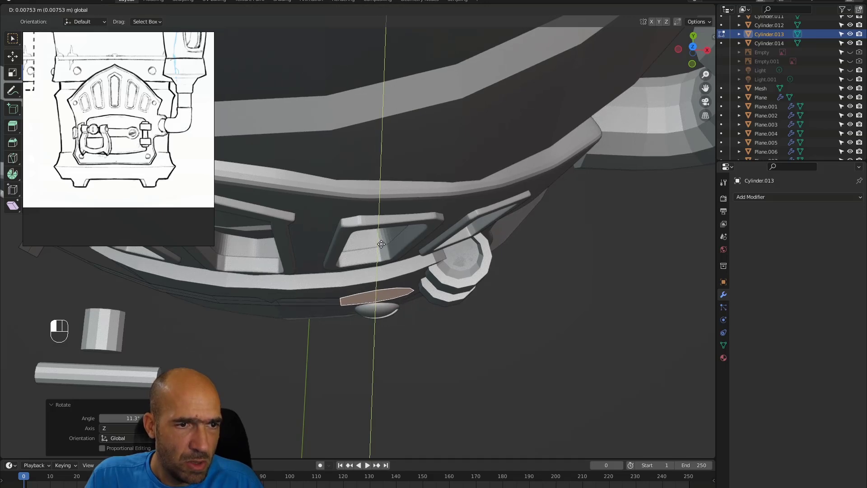
# - Move the latch bar's cross edges near the round end along global Y by about -0.0022 m
pyautogui.keyDown('alt'); pyautogui.moveTo(319, 294); pyautogui.dragTo(276, 306, button='middle'); pyautogui.keyUp('alt')
pyautogui.press('2')
pyautogui.click(279, 302)
pyautogui.press('g')
pyautogui.press('y')
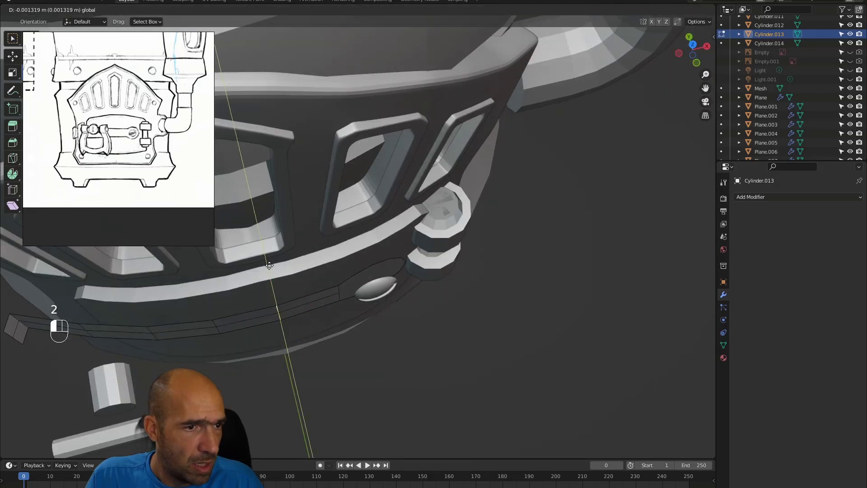
pyautogui.moveTo(270, 266); pyautogui.dragTo(270, 266)
# - Switch mesh editing to the screw head on the latch bar's round end and nudge it into place against the bar
pyautogui.keyDown('alt'); pyautogui.keyDown('shift'); pyautogui.moveTo(274, 281); pyautogui.dragTo(319, 283, button='middle'); pyautogui.keyUp('shift'); pyautogui.keyUp('alt')
pyautogui.keyDown('alt'); pyautogui.moveTo(319, 283); pyautogui.dragTo(378, 309, button='middle'); pyautogui.keyUp('alt')
pyautogui.keyDown('alt'); pyautogui.moveTo(378, 309); pyautogui.dragTo(259, 300, button='middle'); pyautogui.keyUp('alt')
pyautogui.keyDown('alt'); pyautogui.moveTo(335, 304); pyautogui.dragTo(391, 260, button='middle'); pyautogui.keyUp('alt')
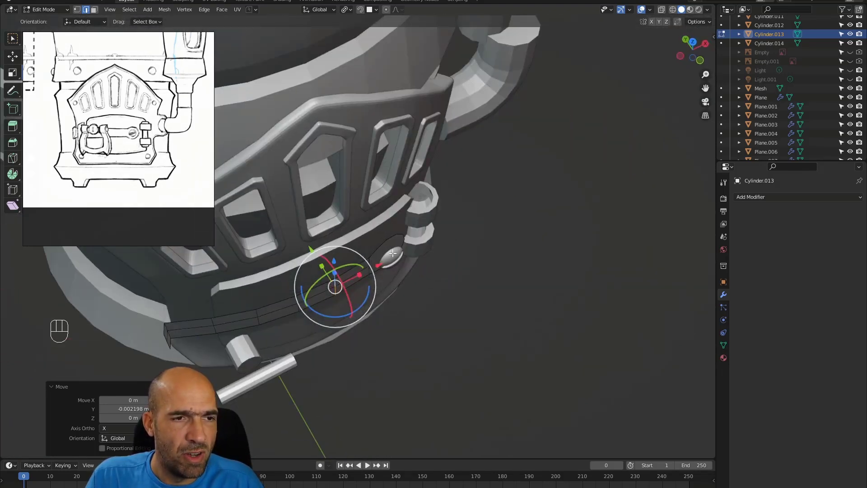
pyautogui.hotkey('alt', 'q')
pyautogui.moveTo(367, 221); pyautogui.dragTo(362, 218)
pyautogui.keyDown('alt'); pyautogui.moveTo(469, 262); pyautogui.dragTo(439, 211, button='middle'); pyautogui.keyUp('alt')
pyautogui.keyDown('ctrl'); pyautogui.keyDown('alt'); pyautogui.moveTo(439, 211); pyautogui.dragTo(445, 249); pyautogui.keyUp('alt'); pyautogui.keyUp('ctrl')
pyautogui.moveTo(459, 307); pyautogui.dragTo(462, 304)
pyautogui.keyDown('alt'); pyautogui.moveTo(486, 291); pyautogui.dragTo(540, 253, button='middle'); pyautogui.keyUp('alt')
pyautogui.moveTo(464, 269); pyautogui.dragTo(470, 268)
pyautogui.moveTo(386, 279); pyautogui.dragTo(384, 279)
# - Rescale the screw head on the latch bar and return mesh editing to the bar
pyautogui.keyDown('alt'); pyautogui.moveTo(244, 296); pyautogui.dragTo(118, 306, button='middle'); pyautogui.keyUp('alt')
pyautogui.keyDown('ctrl'); pyautogui.keyDown('alt'); pyautogui.moveTo(492, 253); pyautogui.dragTo(484, 271, button='middle'); pyautogui.keyUp('alt'); pyautogui.keyUp('ctrl')
pyautogui.keyDown('alt'); pyautogui.moveTo(483, 272); pyautogui.dragTo(457, 283, button='middle'); pyautogui.keyUp('alt')
pyautogui.press('s')
pyautogui.click(490, 260)
pyautogui.hotkey('alt', 'q')
# - Add a Solidify modifier with 0.01 m thickness to the latch bar
pyautogui.click(753, 197)
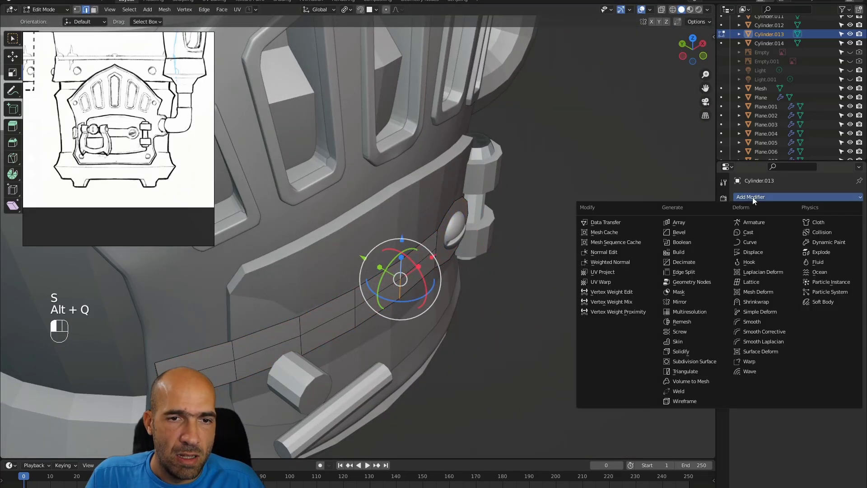
pyautogui.click(693, 350)
pyautogui.keyDown('alt'); pyautogui.moveTo(655, 335); pyautogui.dragTo(541, 300, button='middle'); pyautogui.keyUp('alt')
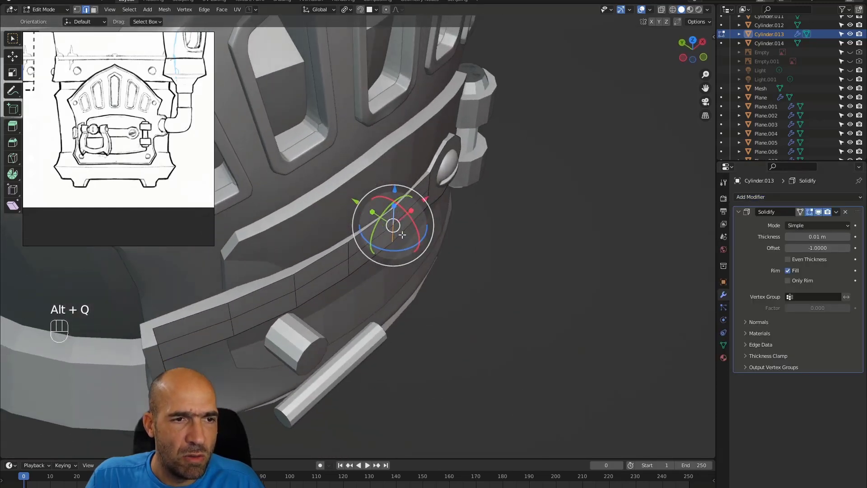
# - Nudge two of the latch bar's middle cross edges outward along global Y to smooth its curve over the door
pyautogui.moveTo(357, 205); pyautogui.dragTo(362, 208)
pyautogui.click(352, 248)
pyautogui.moveTo(314, 226); pyautogui.dragTo(344, 253)
pyautogui.hotkey('ctrl', 'z')
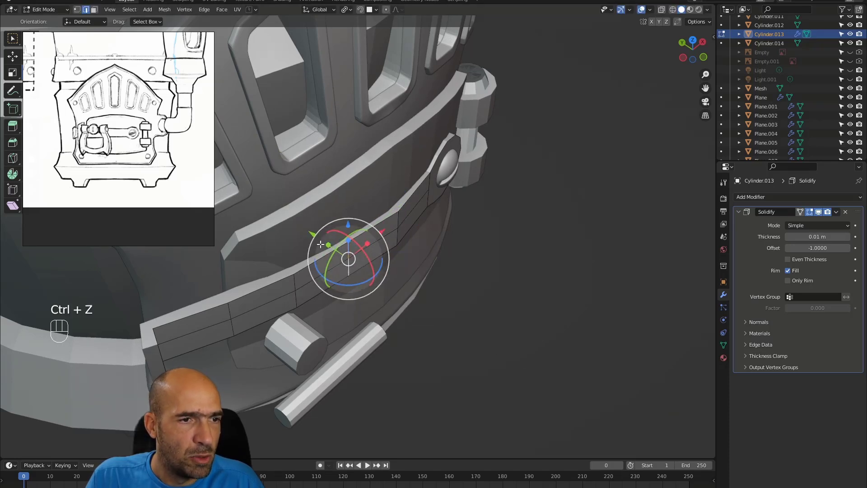
pyautogui.moveTo(315, 226); pyautogui.dragTo(319, 236)
# - Nudge the latch bar's round end face along global Y and switch mesh editing to the door
pyautogui.keyDown('alt'); pyautogui.keyDown('shift'); pyautogui.moveTo(452, 187); pyautogui.dragTo(370, 240); pyautogui.keyUp('shift'); pyautogui.keyUp('alt')
pyautogui.click(372, 236)
pyautogui.moveTo(372, 236); pyautogui.dragTo(416, 220, button='middle')
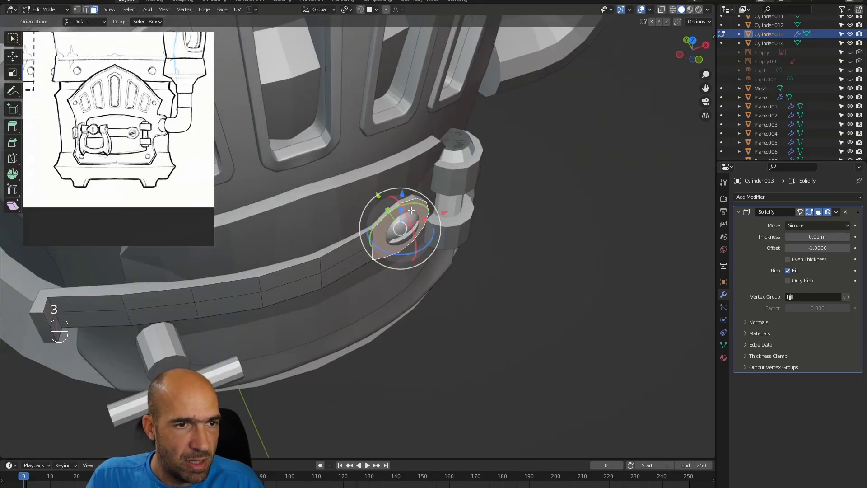
pyautogui.moveTo(380, 197)
pyautogui.mouseDown()
pyautogui.moveTo(444, 75)
pyautogui.moveTo(384, 205)
pyautogui.moveTo(401, 223)
pyautogui.moveTo(378, 206)
pyautogui.mouseUp()
pyautogui.hotkey('alt', 'q')
pyautogui.keyDown('alt'); pyautogui.moveTo(379, 206); pyautogui.dragTo(488, 271); pyautogui.keyUp('alt')
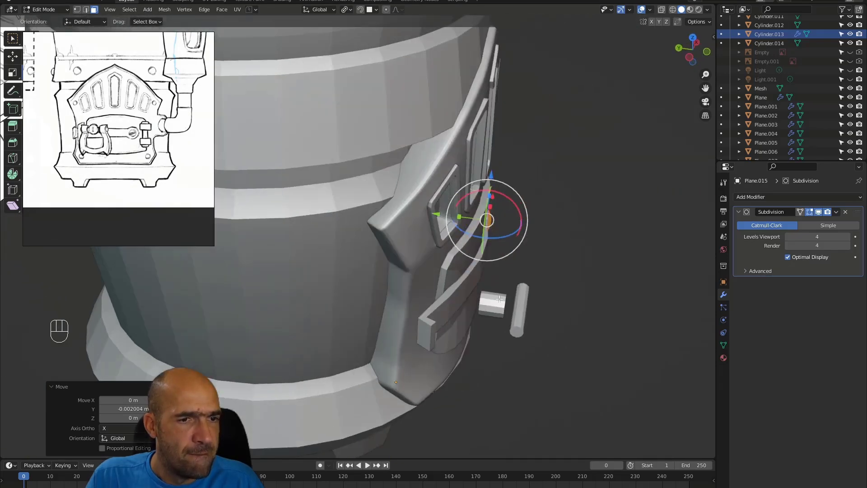
# - Switch mesh editing to the handle cylinders in front of the latch bar and check their shape in the reference's top view
pyautogui.hotkey('alt', 'q')
pyautogui.keyDown('alt'); pyautogui.moveTo(497, 303); pyautogui.dragTo(573, 220); pyautogui.keyUp('alt')
pyautogui.keyDown('alt'); pyautogui.keyDown('shift'); pyautogui.moveTo(572, 220); pyautogui.dragTo(535, 221); pyautogui.keyUp('shift'); pyautogui.keyUp('alt')
pyautogui.keyDown('alt'); pyautogui.moveTo(619, 212); pyautogui.dragTo(606, 266); pyautogui.keyUp('alt')
pyautogui.scroll(-2, 156, 171)
pyautogui.scroll(-3, 156, 152)
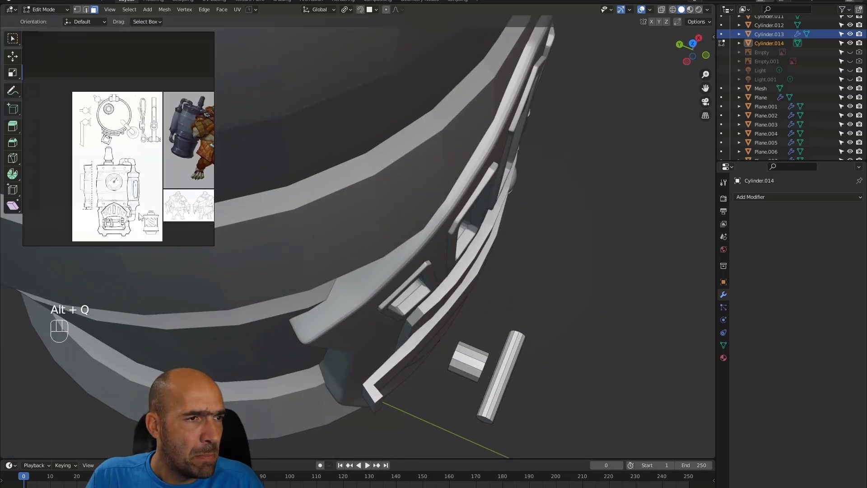
pyautogui.scroll(5, 123, 121)
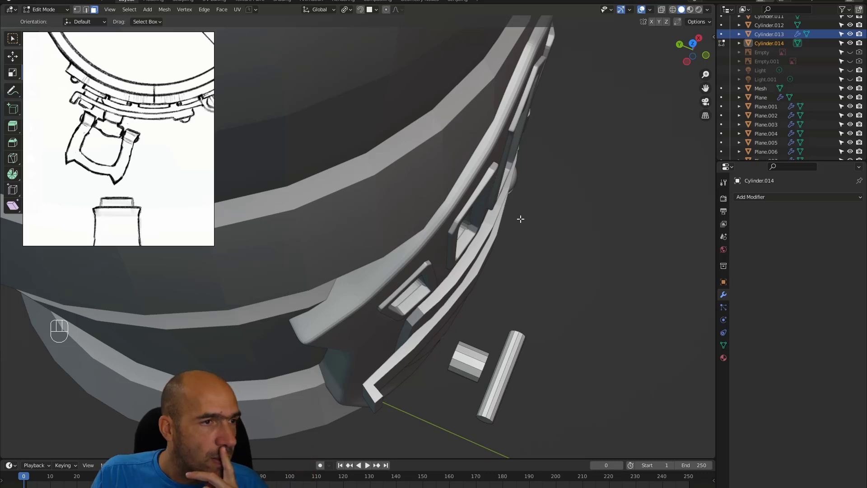
# - Add three evenly spaced, centred loop cuts across the length of the horizontal handle cylinder
pyautogui.press('alt')
pyautogui.keyDown('alt'); pyautogui.click(509, 374); pyautogui.keyUp('alt')
pyautogui.moveTo(523, 377); pyautogui.dragTo(502, 258, button='middle')
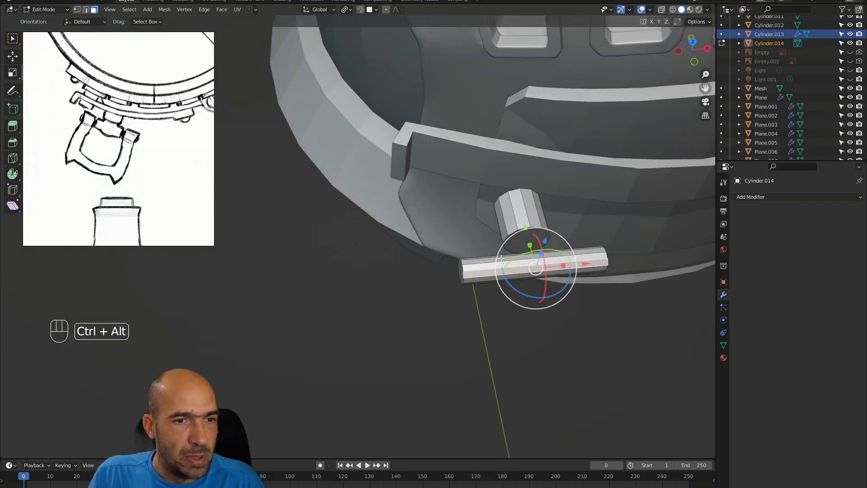
pyautogui.keyDown('ctrl'); pyautogui.keyDown('alt'); pyautogui.moveTo(501, 258); pyautogui.dragTo(500, 254); pyautogui.keyUp('alt'); pyautogui.keyUp('ctrl')
pyautogui.keyDown('alt'); pyautogui.keyDown('shift'); pyautogui.moveTo(680, 290); pyautogui.dragTo(513, 317); pyautogui.keyUp('shift'); pyautogui.keyUp('alt')
pyautogui.hotkey('ctrl', 'r')
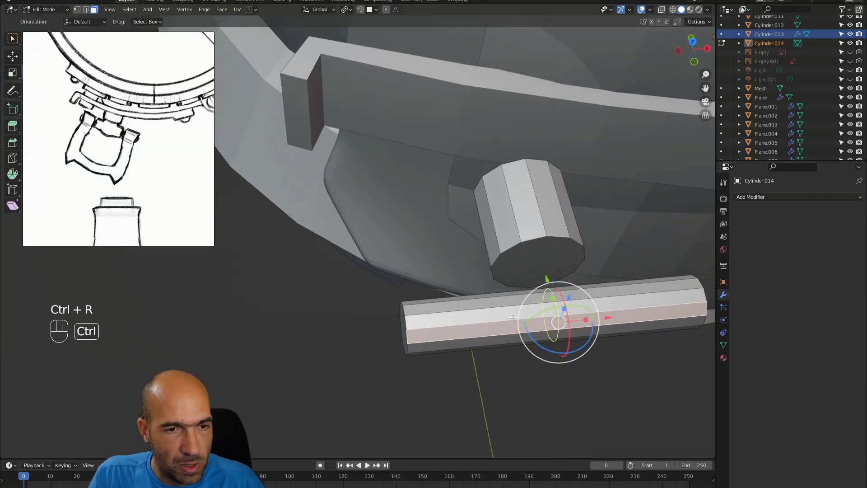
pyautogui.scroll(1, 513, 318)
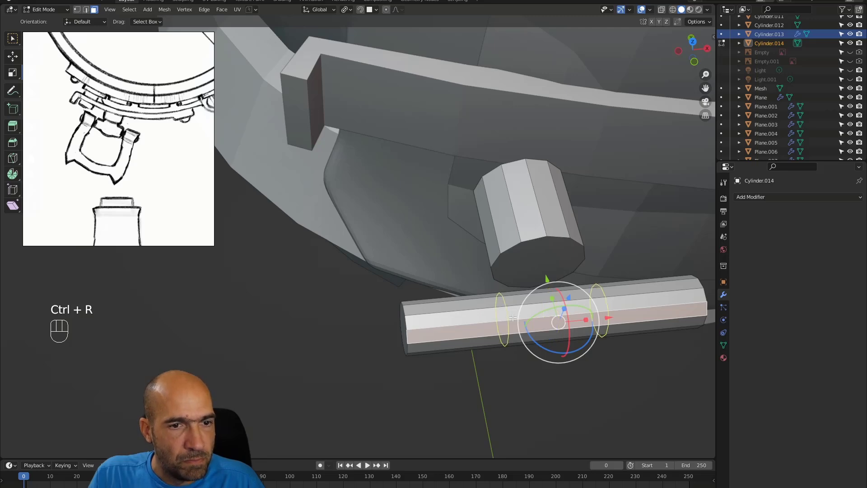
pyautogui.scroll(1, 513, 318)
pyautogui.click(513, 318)
pyautogui.rightClick(513, 318)
# - Select the two middle face rings of the handle cylinder and extrude them along their normals by about 0.0028 m
pyautogui.keyDown('alt'); pyautogui.moveTo(512, 318); pyautogui.dragTo(406, 360); pyautogui.keyUp('alt')
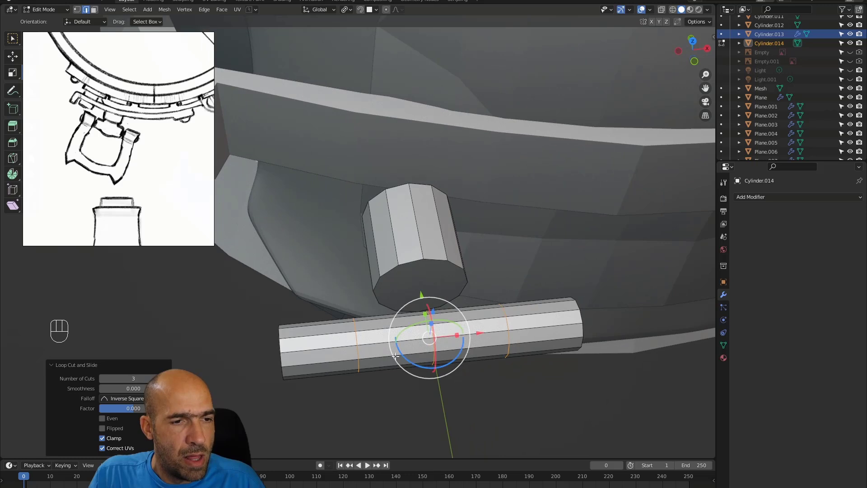
pyautogui.press('3')
pyautogui.keyDown('alt'); pyautogui.click(392, 354); pyautogui.keyUp('alt')
pyautogui.keyDown('alt'); pyautogui.keyDown('shift'); pyautogui.click(471, 341); pyautogui.keyUp('shift'); pyautogui.keyUp('alt')
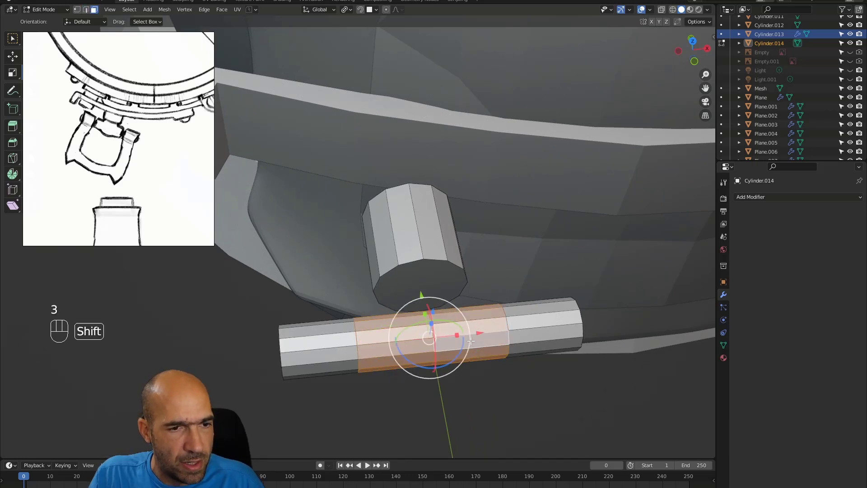
pyautogui.keyDown('alt'); pyautogui.moveTo(497, 362); pyautogui.dragTo(548, 368); pyautogui.keyUp('alt')
pyautogui.hotkey('alt', 'e')
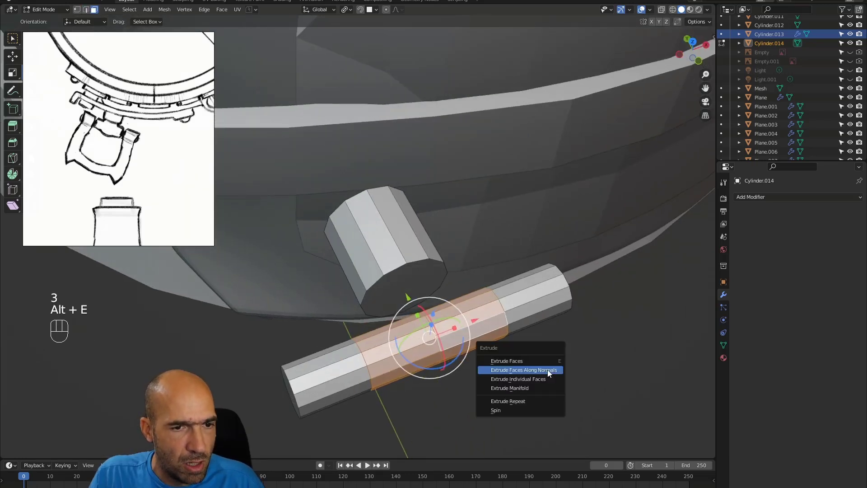
pyautogui.click(549, 370)
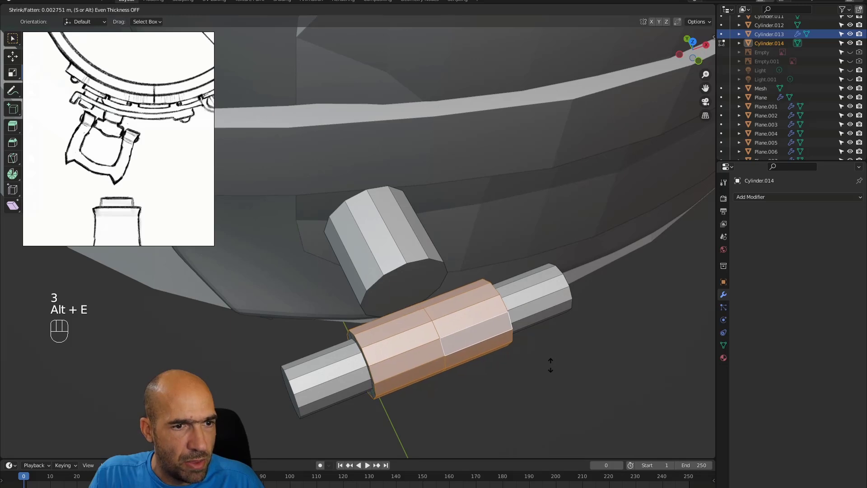
pyautogui.click(551, 365)
# - Select the centre edge loop of the thickened handle section and bevel it into a wide band
pyautogui.keyDown('alt'); pyautogui.moveTo(581, 368); pyautogui.dragTo(455, 356); pyautogui.keyUp('alt')
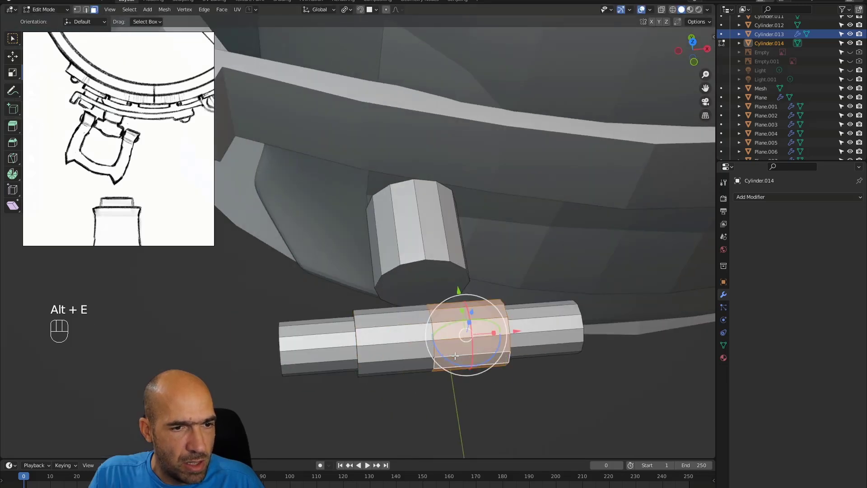
pyautogui.click(393, 357)
pyautogui.keyDown('alt'); pyautogui.click(434, 347); pyautogui.keyUp('alt')
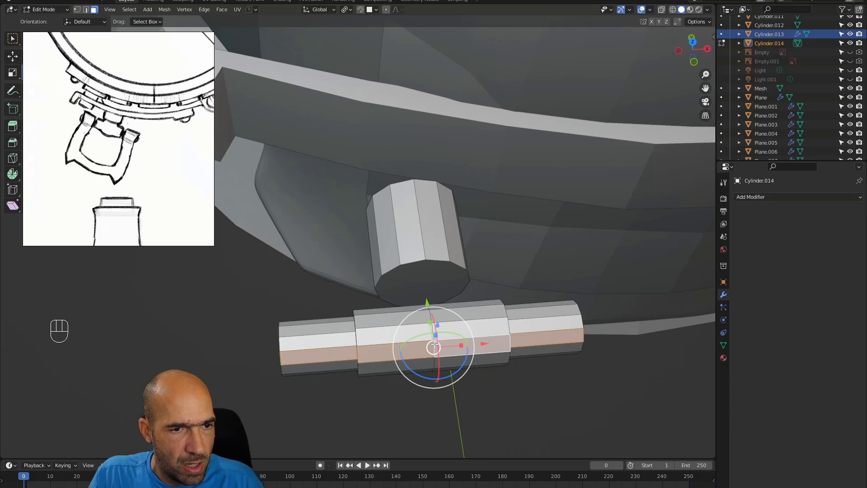
pyautogui.press('2')
pyautogui.click(434, 337)
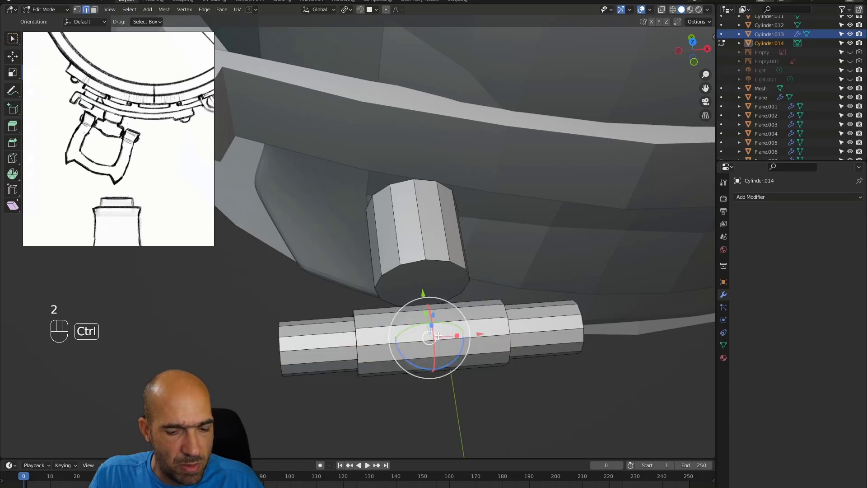
pyautogui.hotkey('ctrl', 'b')
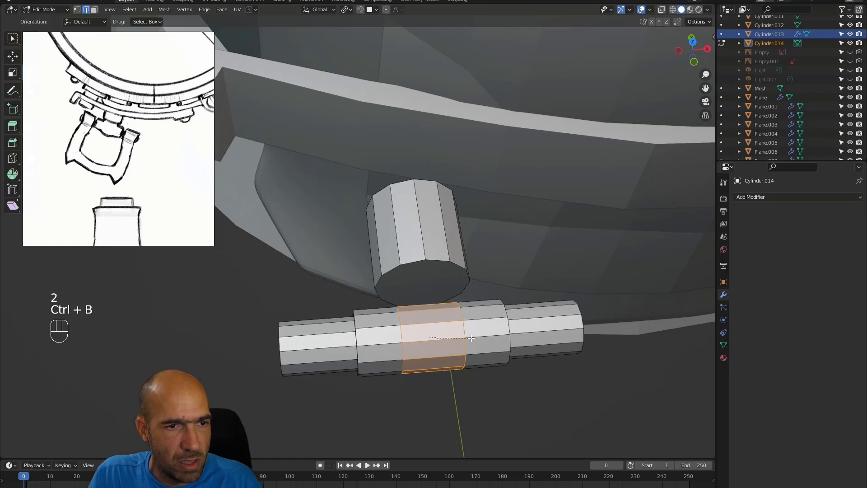
pyautogui.click(471, 338)
# - Add a centred loop cut in the handle's middle band and bevel it with a width of 0.00317 m
pyautogui.hotkey('ctrl', 'r')
pyautogui.click(438, 338)
pyautogui.rightClick(439, 338)
pyautogui.moveTo(438, 339); pyautogui.dragTo(431, 300, button='middle')
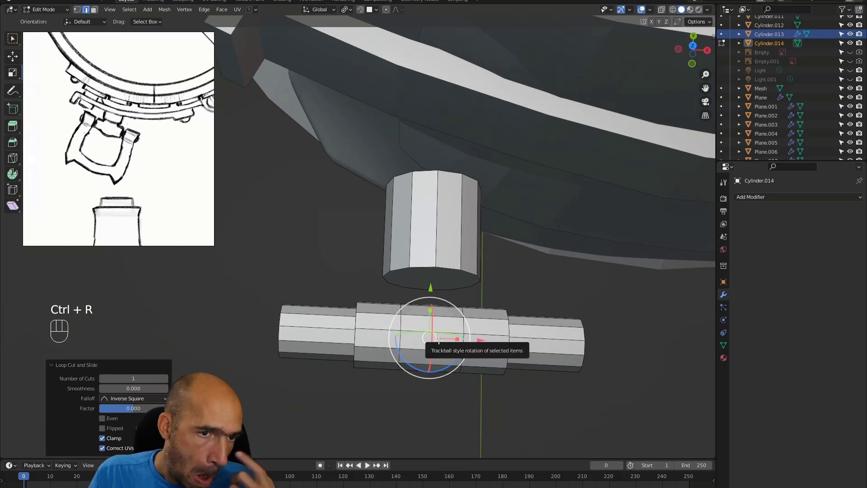
pyautogui.hotkey('ctrl', 'b')
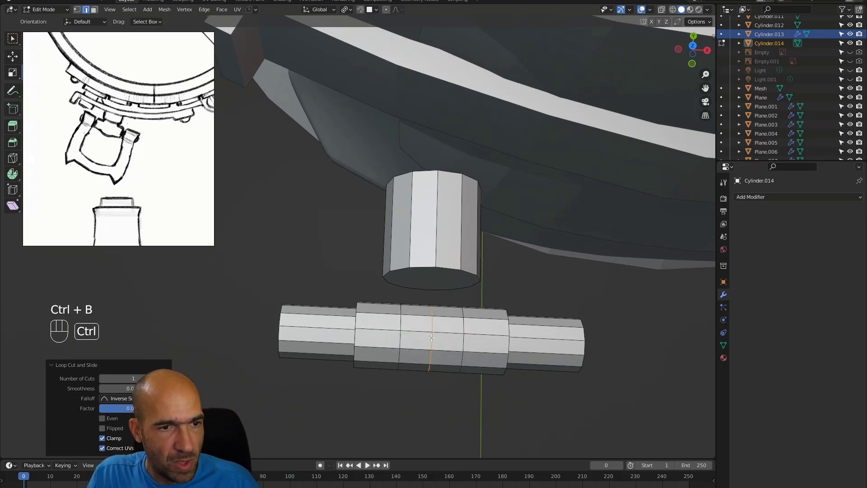
pyautogui.click(443, 336)
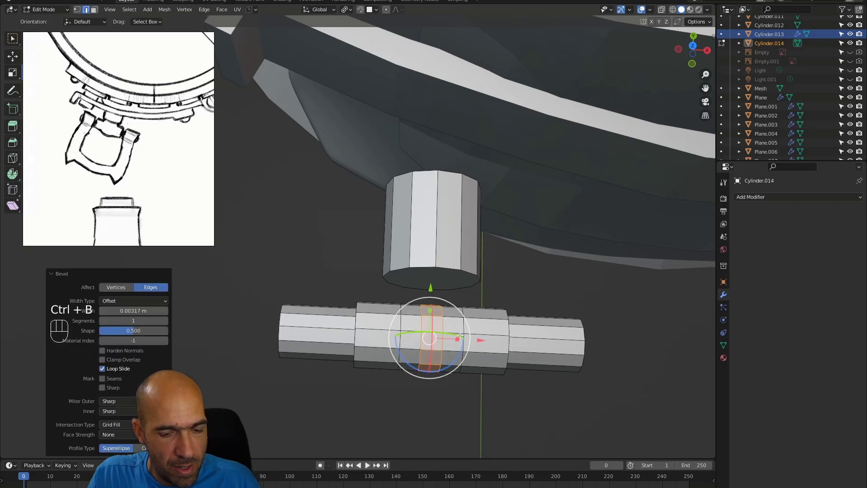
# - Scale the bevelled centre ring of the handle up uniformly to about 1.19
pyautogui.press('s')
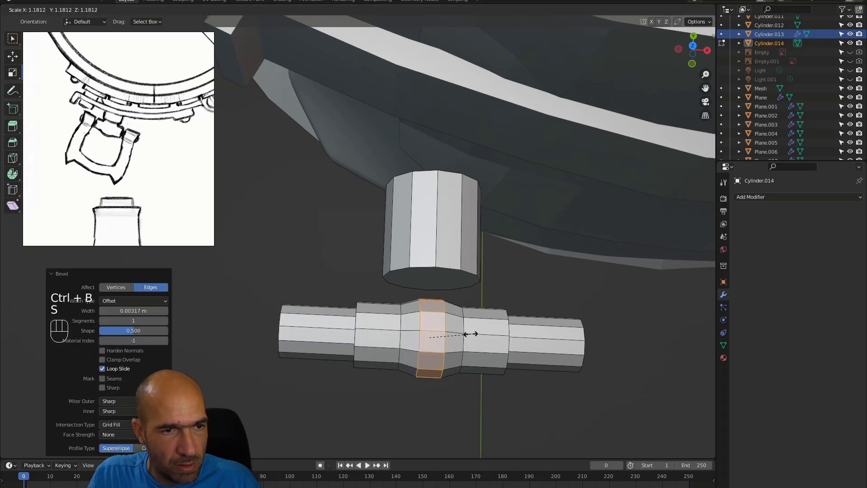
pyautogui.click(472, 334)
pyautogui.keyDown('alt'); pyautogui.moveTo(406, 271); pyautogui.dragTo(430, 303, button='middle'); pyautogui.keyUp('alt')
pyautogui.keyDown('ctrl'); pyautogui.keyDown('alt'); pyautogui.moveTo(429, 303); pyautogui.dragTo(434, 335, button='middle'); pyautogui.keyUp('alt'); pyautogui.keyUp('ctrl')
pyautogui.keyDown('alt'); pyautogui.moveTo(433, 334); pyautogui.dragTo(491, 286, button='middle'); pyautogui.keyUp('alt')
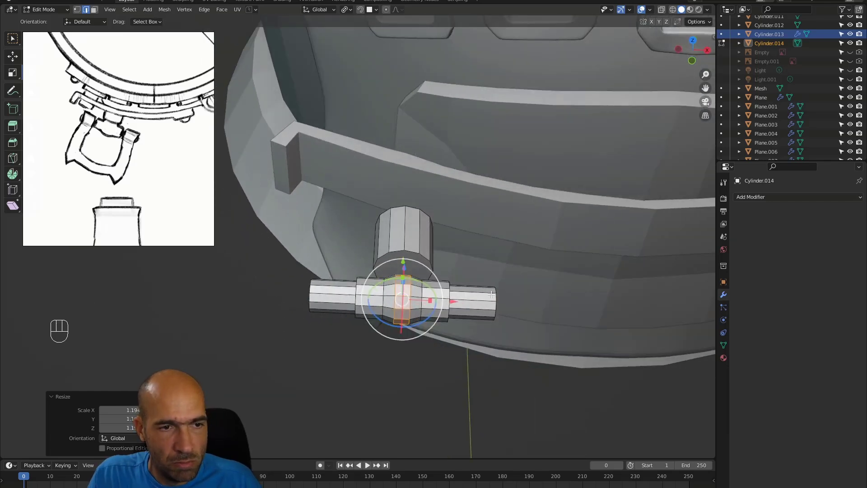
# - Select the face rings of both thin end sections of the handle crossbar and shrink them along their normals by about 0.00198 m
pyautogui.keyDown('alt'); pyautogui.click(481, 308); pyautogui.keyUp('alt')
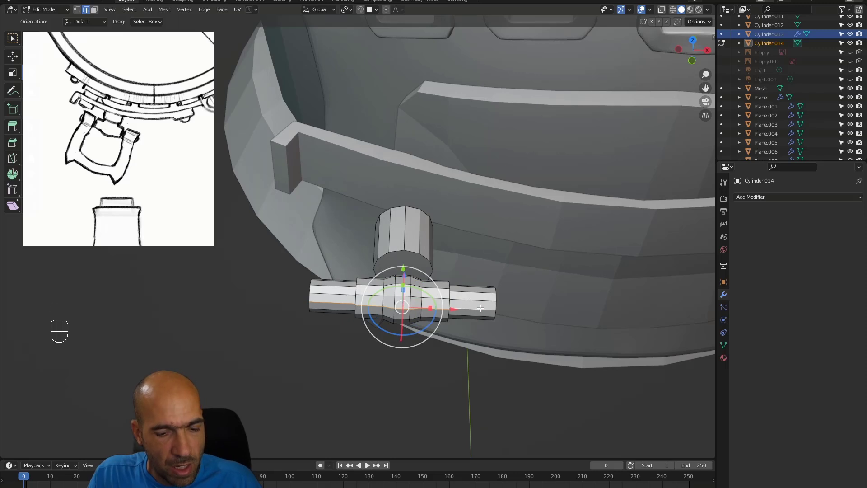
pyautogui.press('3')
pyautogui.keyDown('alt'); pyautogui.click(480, 308); pyautogui.keyUp('alt')
pyautogui.keyDown('alt'); pyautogui.keyDown('shift'); pyautogui.click(320, 304); pyautogui.keyUp('shift'); pyautogui.keyUp('alt')
pyautogui.keyDown('alt'); pyautogui.moveTo(320, 304); pyautogui.dragTo(503, 262, button='middle'); pyautogui.keyUp('alt')
pyautogui.hotkey('alt', 's')
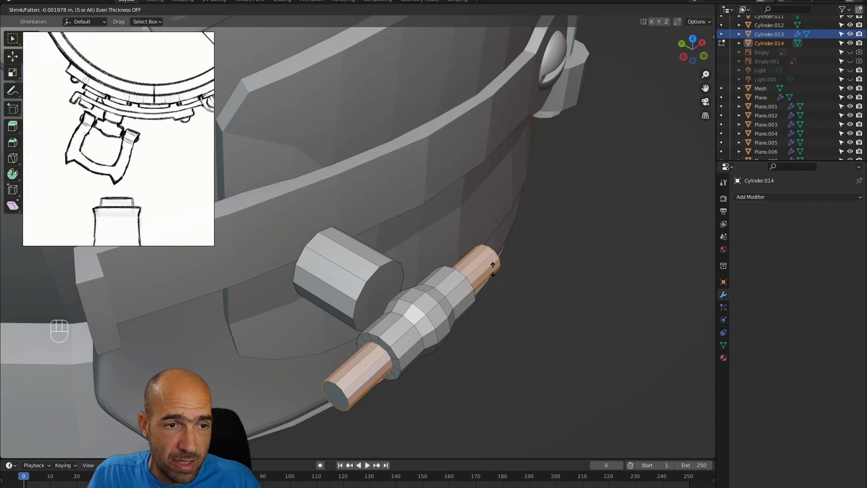
pyautogui.click(493, 269)
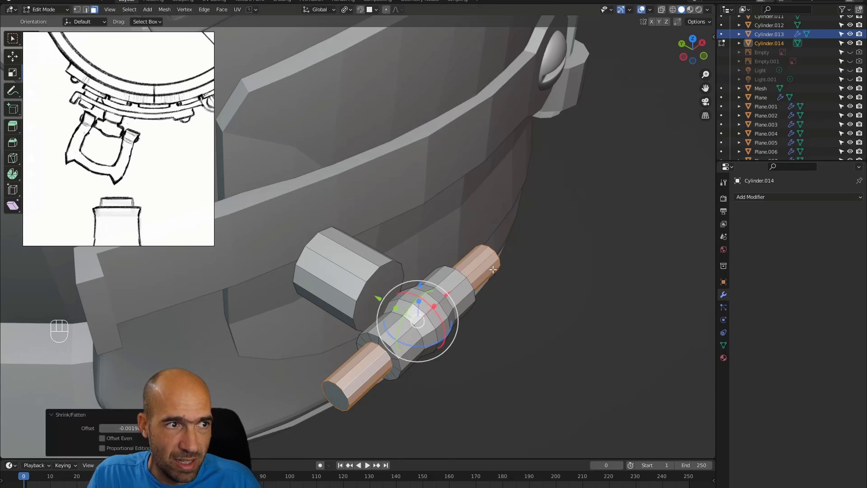
# - Select the short connecting cylinder, scale it uniformly to about 0.79 and shift it along Y until it meets the handle crossbar
pyautogui.moveTo(556, 294); pyautogui.dragTo(538, 339, button='middle')
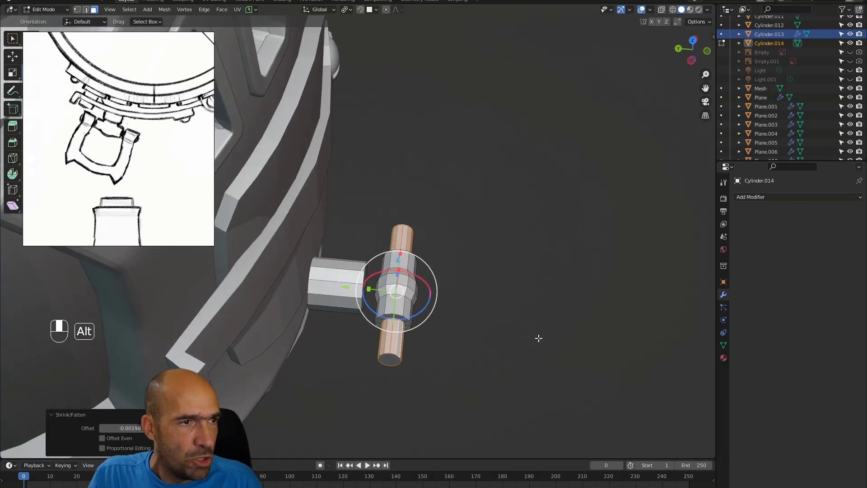
pyautogui.click(341, 287)
pyautogui.press('l')
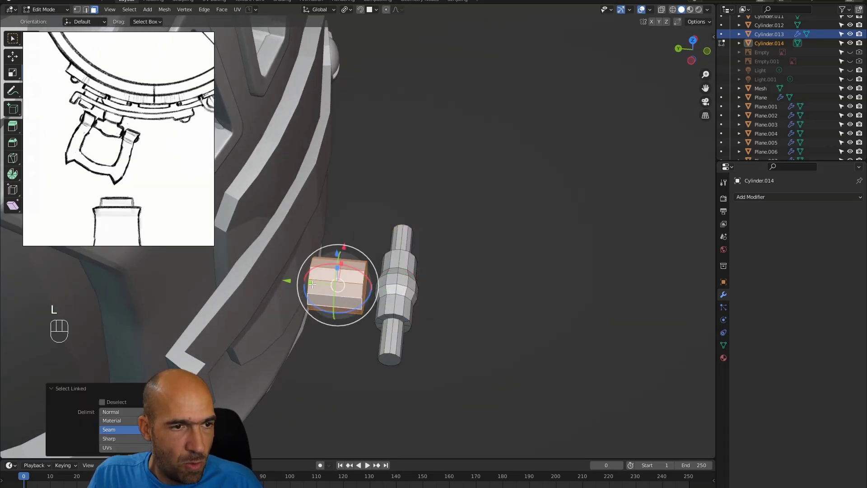
pyautogui.moveTo(289, 280); pyautogui.dragTo(306, 281)
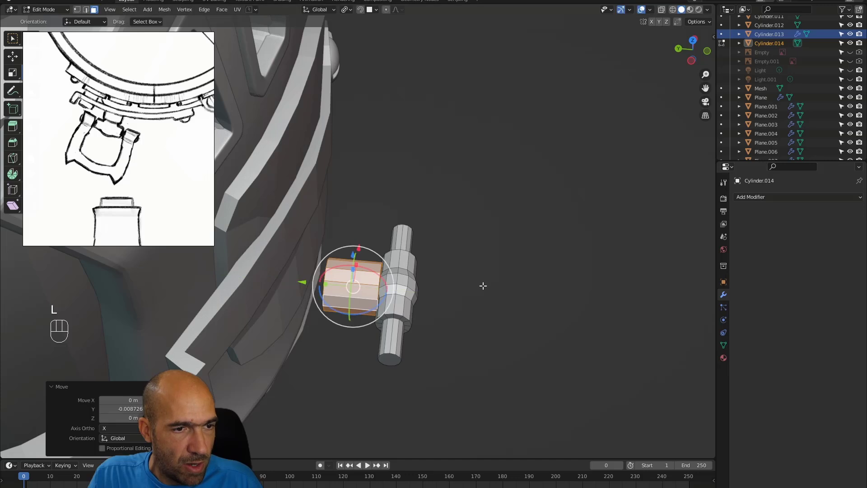
pyautogui.press('s')
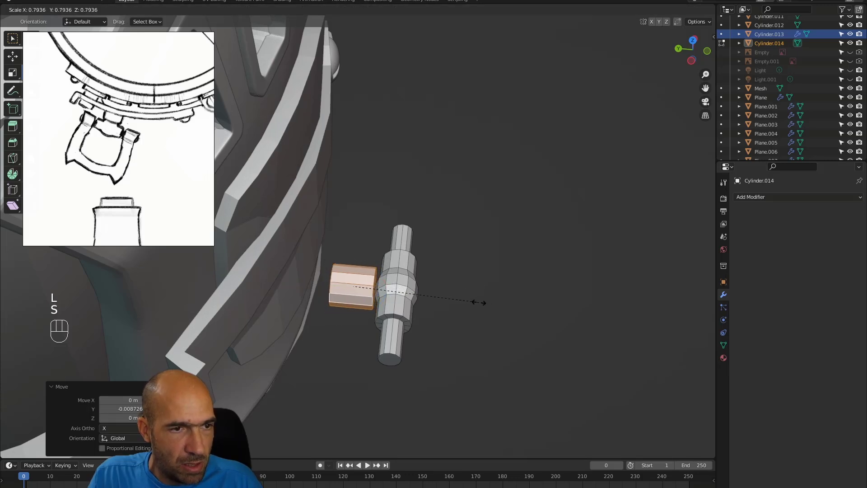
pyautogui.click(476, 301)
pyautogui.moveTo(306, 280); pyautogui.dragTo(310, 282)
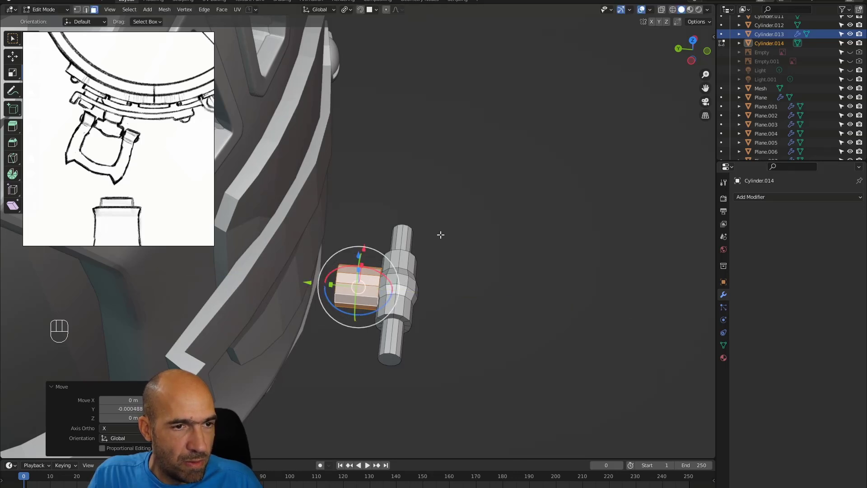
# - Switch editing to the curved latch bar and select the upper and lower faces at its free end beside the end block
pyautogui.keyDown('alt'); pyautogui.moveTo(522, 297); pyautogui.dragTo(456, 301); pyautogui.keyUp('alt')
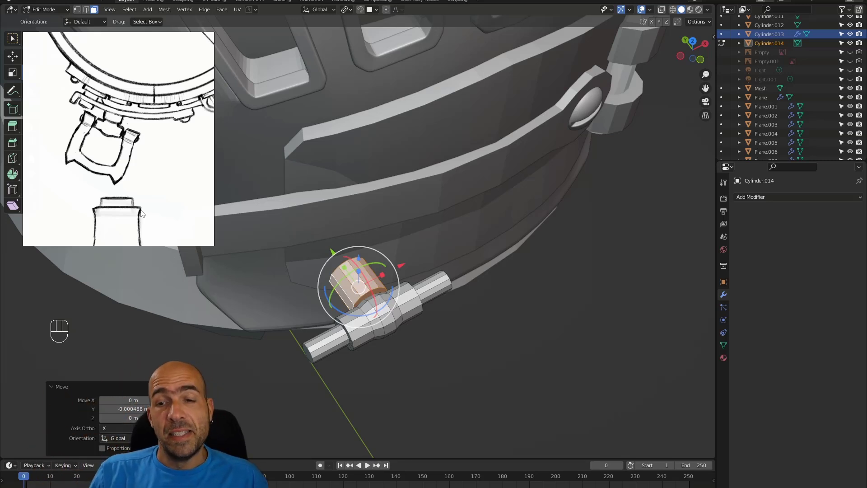
pyautogui.moveTo(525, 345)
pyautogui.keyDown('alt'); pyautogui.mouseDown()
pyautogui.moveTo(541, 308)
pyautogui.moveTo(521, 294)
pyautogui.moveTo(518, 340)
pyautogui.mouseUp(); pyautogui.keyUp('alt')
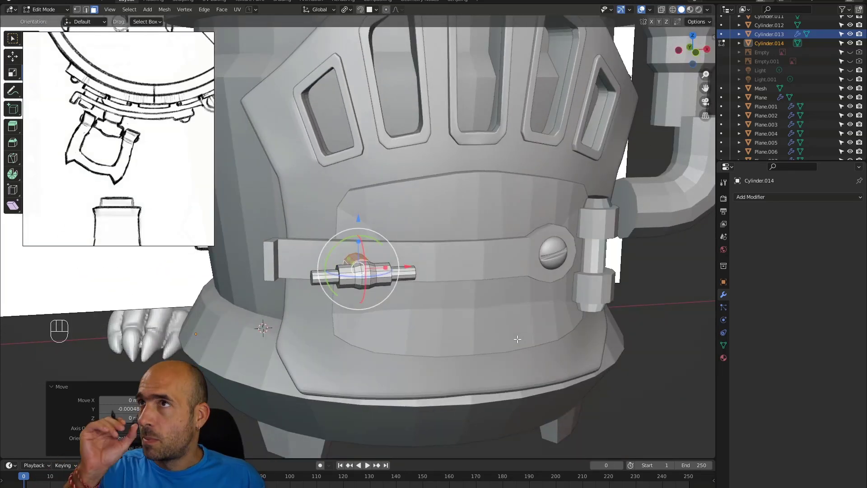
pyautogui.keyDown('alt'); pyautogui.moveTo(517, 339); pyautogui.dragTo(452, 316); pyautogui.keyUp('alt')
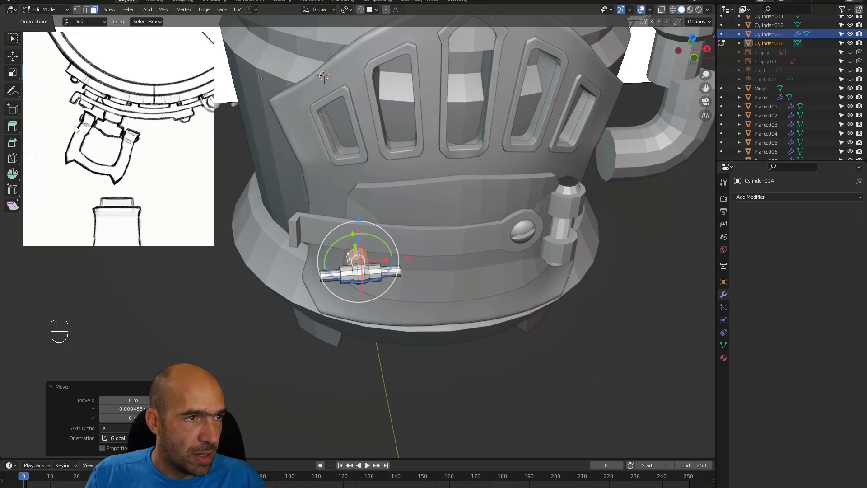
pyautogui.keyDown('alt'); pyautogui.moveTo(361, 251); pyautogui.dragTo(481, 237); pyautogui.keyUp('alt')
pyautogui.click(484, 236)
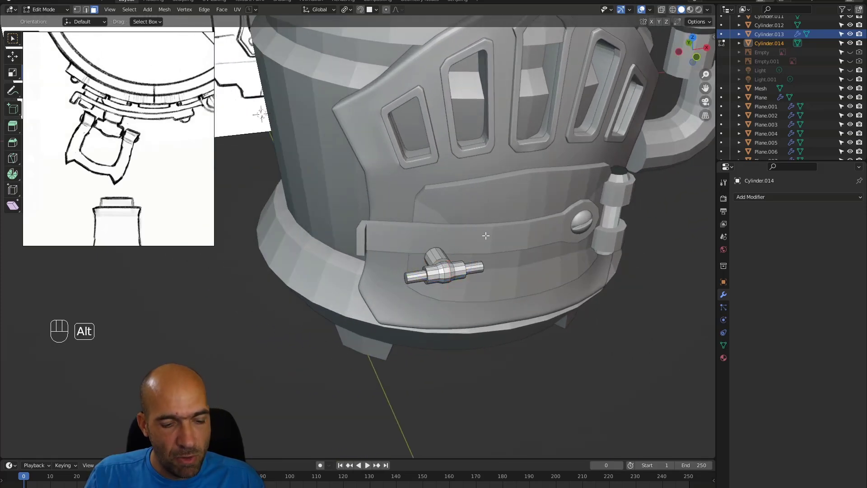
pyautogui.hotkey('alt', 'q')
pyautogui.keyDown('alt'); pyautogui.moveTo(462, 233); pyautogui.dragTo(375, 215); pyautogui.keyUp('alt')
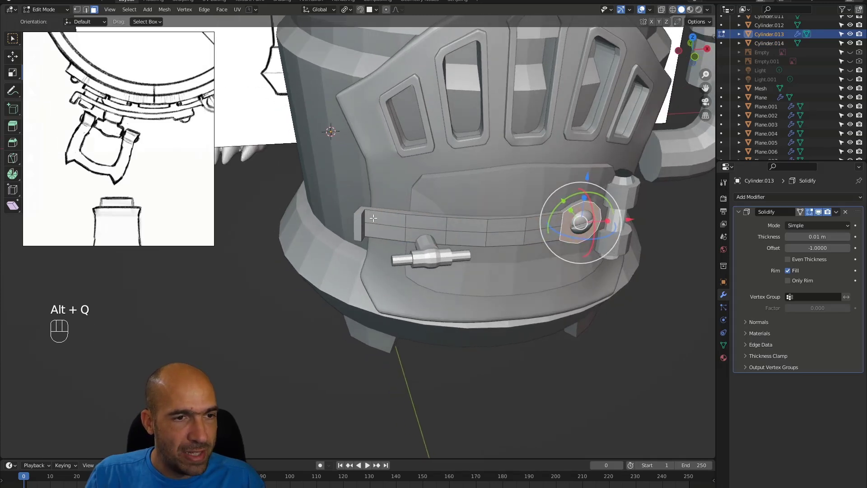
pyautogui.click(382, 218)
pyautogui.keyDown('ctrl'); pyautogui.click(393, 230); pyautogui.keyUp('ctrl')
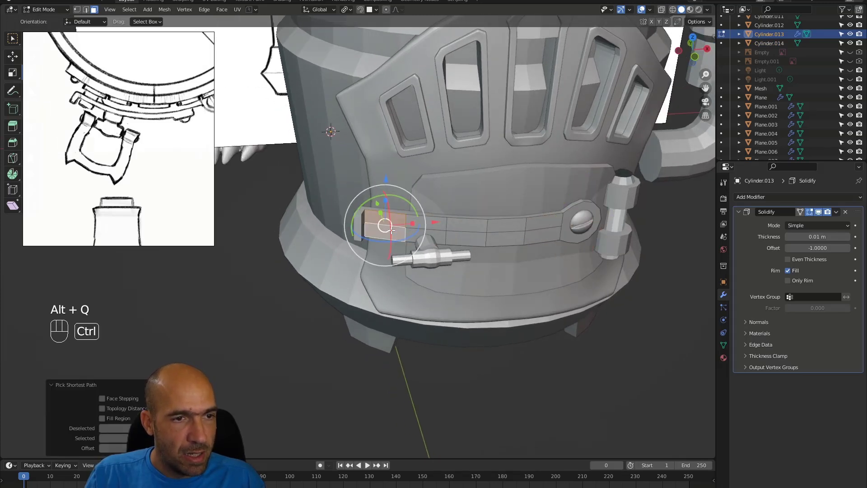
# - Duplicate the two selected bar faces, place the copy just in front of the bar and separate it into its own object
pyautogui.keyDown('alt'); pyautogui.moveTo(417, 213); pyautogui.dragTo(396, 226); pyautogui.keyUp('alt')
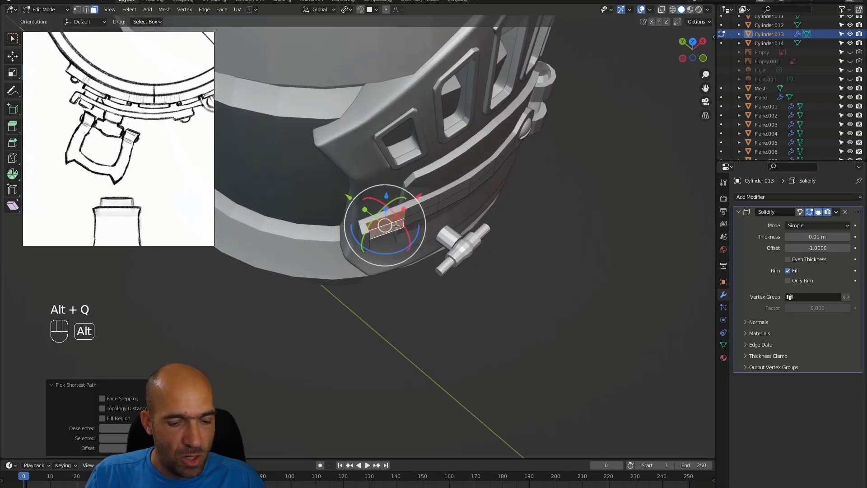
pyautogui.hotkey('alt', 'd')
pyautogui.rightClick(410, 243)
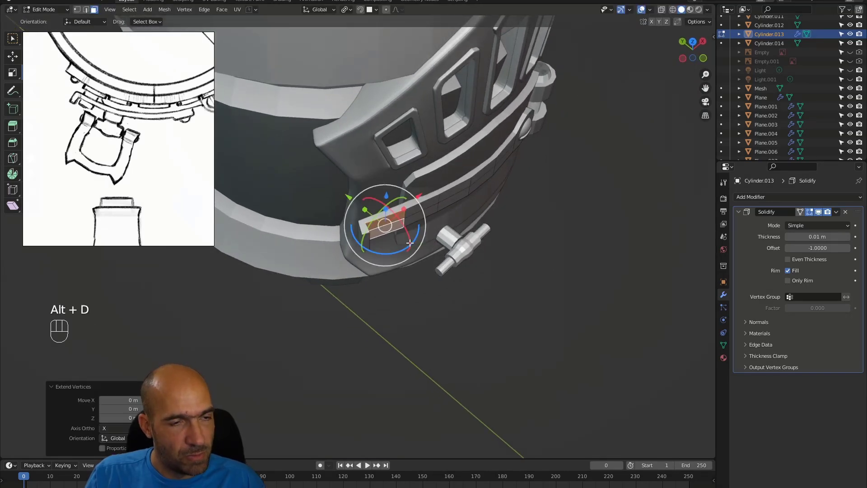
pyautogui.hotkey('shift', 'd')
pyautogui.click(422, 260)
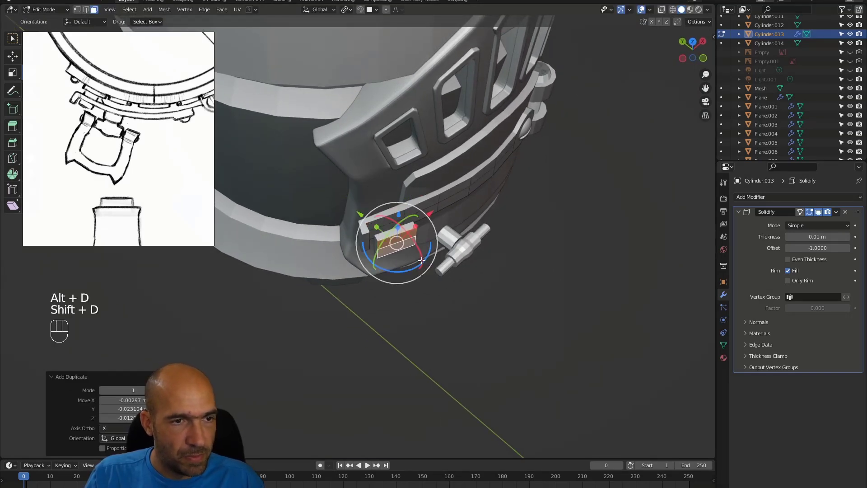
pyautogui.keyDown('alt'); pyautogui.moveTo(448, 284); pyautogui.dragTo(406, 194); pyautogui.keyUp('alt')
pyautogui.rightClick(386, 242)
pyautogui.moveTo(387, 243)
pyautogui.click(424, 249)
pyautogui.keyDown('ctrl'); pyautogui.keyDown('alt'); pyautogui.moveTo(406, 194); pyautogui.dragTo(476, 230); pyautogui.keyUp('alt'); pyautogui.keyUp('ctrl')
# - Switch editing to the separated plate, select all of its faces and rotate them
pyautogui.press('r')
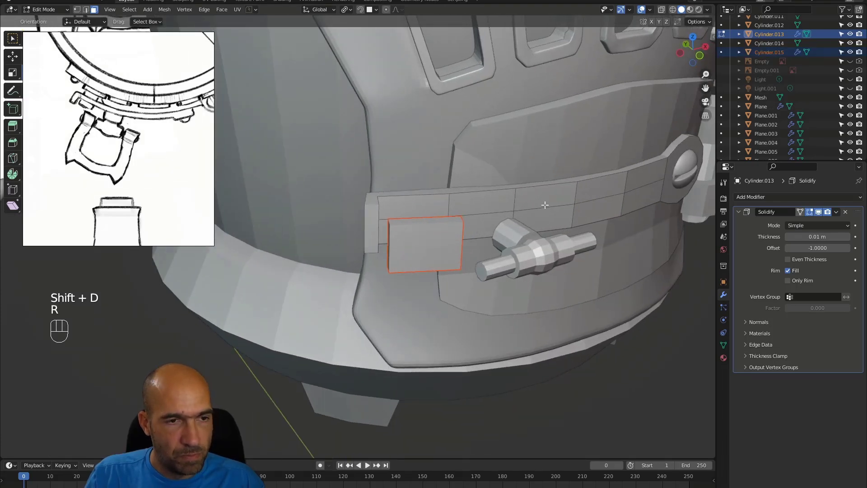
pyautogui.hotkey('alt', 'q')
pyautogui.click(417, 240)
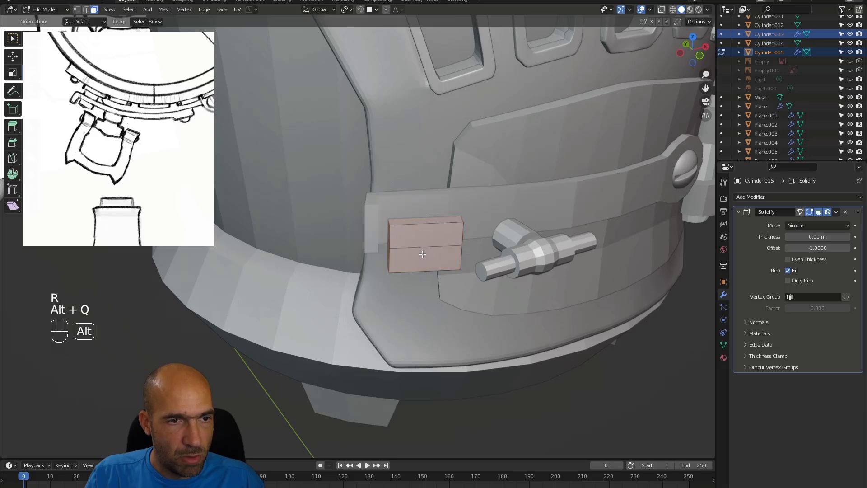
pyautogui.press('a')
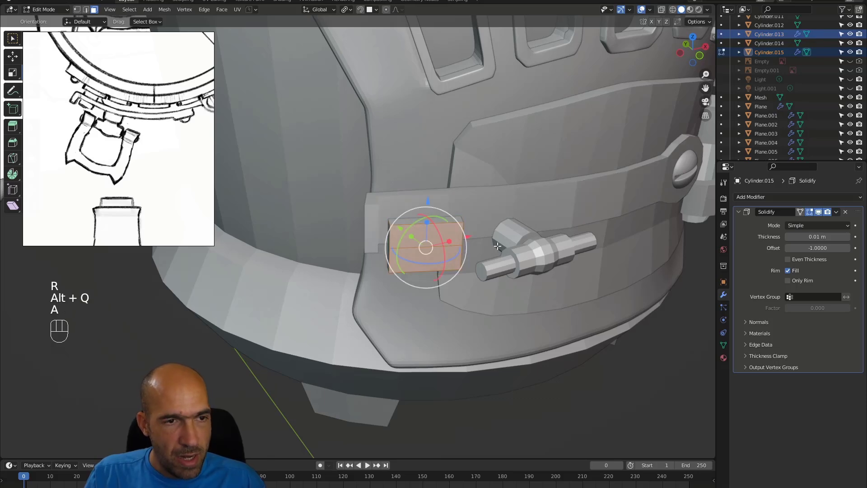
pyautogui.press('r')
pyautogui.click(396, 193)
# - Refine the plate's orientation and move it behind the latch bar, about 0.0122 m in X, 0.0417 m in Y and 0.0076 m in Z
pyautogui.keyDown('alt'); pyautogui.moveTo(397, 193); pyautogui.dragTo(448, 308); pyautogui.keyUp('alt')
pyautogui.moveTo(452, 241); pyautogui.dragTo(473, 234)
pyautogui.moveTo(472, 234)
pyautogui.mouseDown(button='middle')
pyautogui.moveTo(565, 190)
pyautogui.moveTo(484, 232)
pyautogui.mouseUp(button='middle')
pyautogui.moveTo(442, 225)
pyautogui.mouseDown()
pyautogui.moveTo(445, 235)
pyautogui.moveTo(440, 228)
pyautogui.mouseUp()
pyautogui.moveTo(441, 228)
pyautogui.mouseDown(button='middle')
pyautogui.moveTo(456, 217)
pyautogui.moveTo(437, 220)
pyautogui.mouseUp(button='middle')
pyautogui.moveTo(443, 210); pyautogui.dragTo(451, 218)
pyautogui.keyDown('alt'); pyautogui.moveTo(451, 219); pyautogui.dragTo(557, 216, button='middle'); pyautogui.keyUp('alt')
pyautogui.press('g')
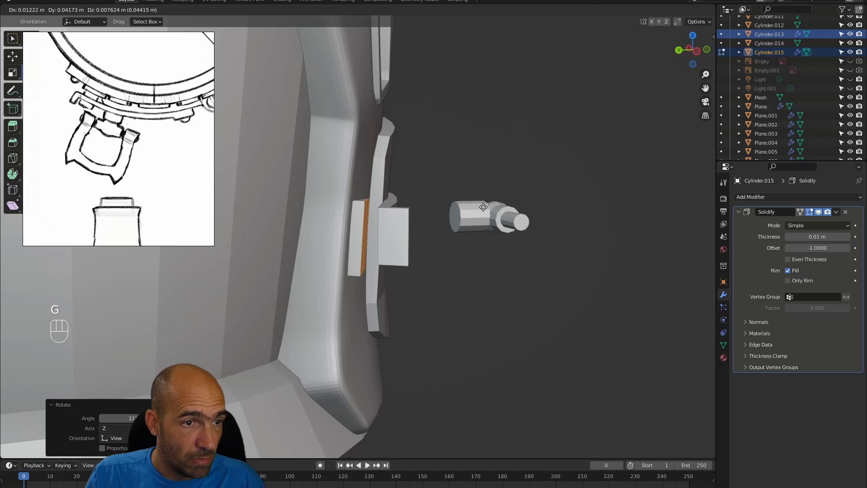
pyautogui.click(483, 207)
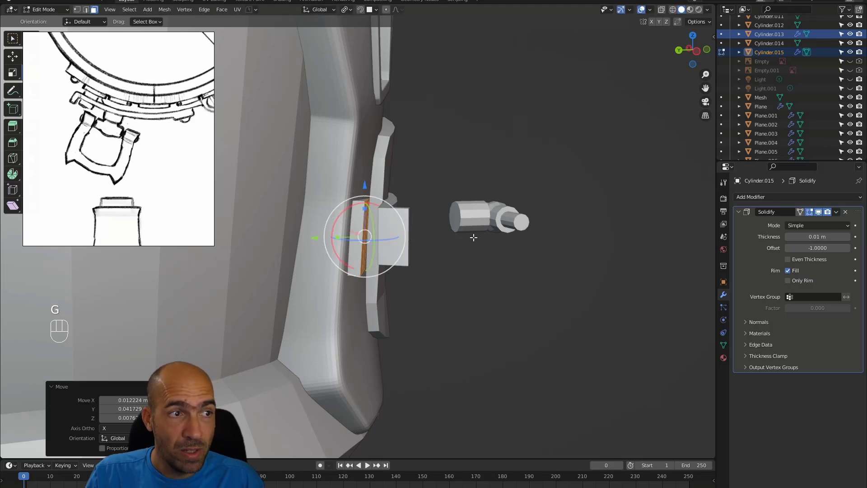
# - Bring the front-view drawing of the latch and its handle into view on the reference board
pyautogui.keyDown('alt'); pyautogui.moveTo(470, 238); pyautogui.dragTo(438, 355); pyautogui.keyUp('alt')
pyautogui.scroll(-6, 176, 186)
pyautogui.keyDown('alt'); pyautogui.moveTo(116, 114); pyautogui.dragTo(115, 78); pyautogui.keyUp('alt')
pyautogui.scroll(9, 113, 129)
pyautogui.keyDown('alt'); pyautogui.moveTo(140, 181); pyautogui.dragTo(86, 189); pyautogui.keyUp('alt')
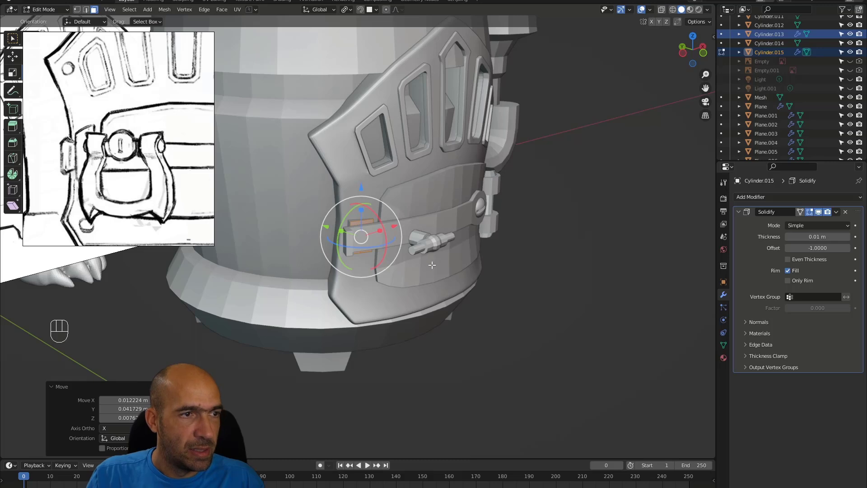
# - Select the plate's lower edges and extrude them about 0.035 m forward under the bar, and about 0.057 m upward in front of it
pyautogui.keyDown('alt'); pyautogui.moveTo(405, 259); pyautogui.dragTo(445, 200); pyautogui.keyUp('alt')
pyautogui.keyDown('alt'); pyautogui.keyDown('shift'); pyautogui.moveTo(395, 241); pyautogui.dragTo(461, 272); pyautogui.keyUp('shift'); pyautogui.keyUp('alt')
pyautogui.click(385, 269)
pyautogui.click(383, 267)
pyautogui.press('2')
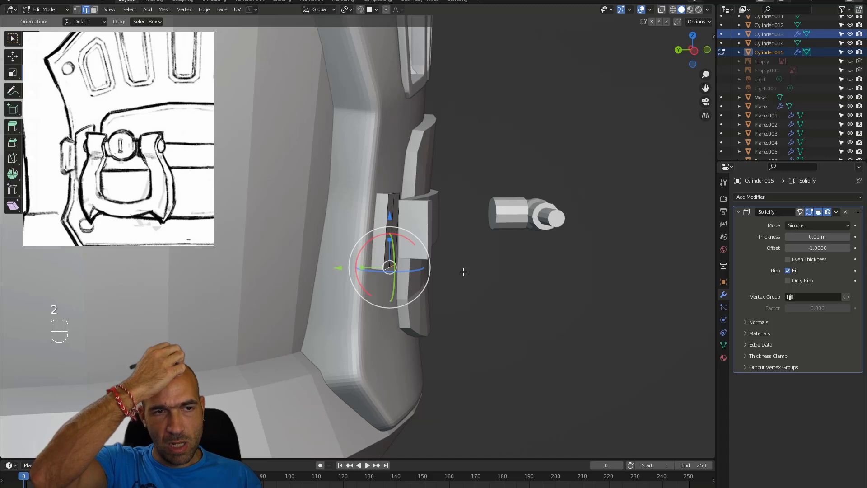
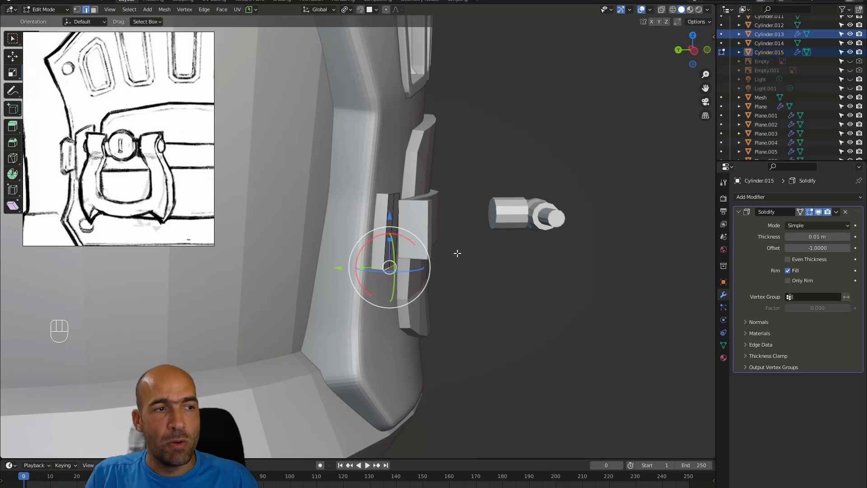
pyautogui.moveTo(458, 254)
pyautogui.keyDown('alt'); pyautogui.mouseDown()
pyautogui.moveTo(456, 291)
pyautogui.moveTo(419, 312)
pyautogui.moveTo(472, 269)
pyautogui.moveTo(470, 262)
pyautogui.mouseUp(); pyautogui.keyUp('alt')
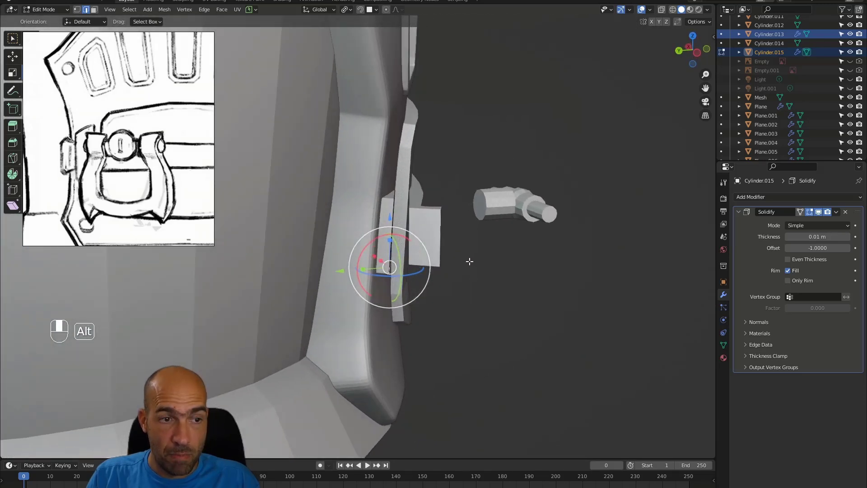
pyautogui.press('e')
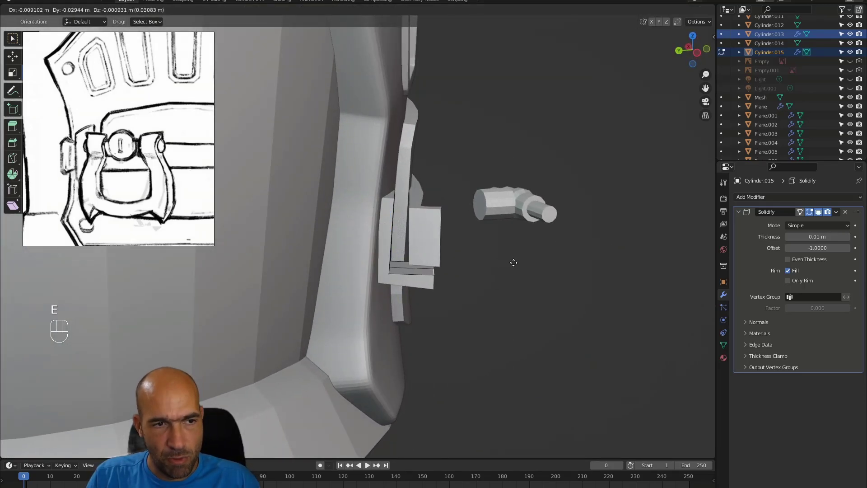
pyautogui.click(520, 262)
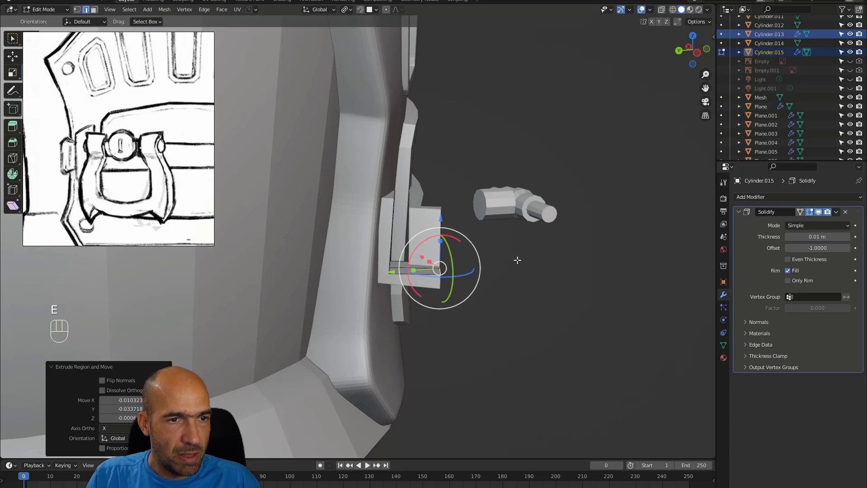
pyautogui.press('e')
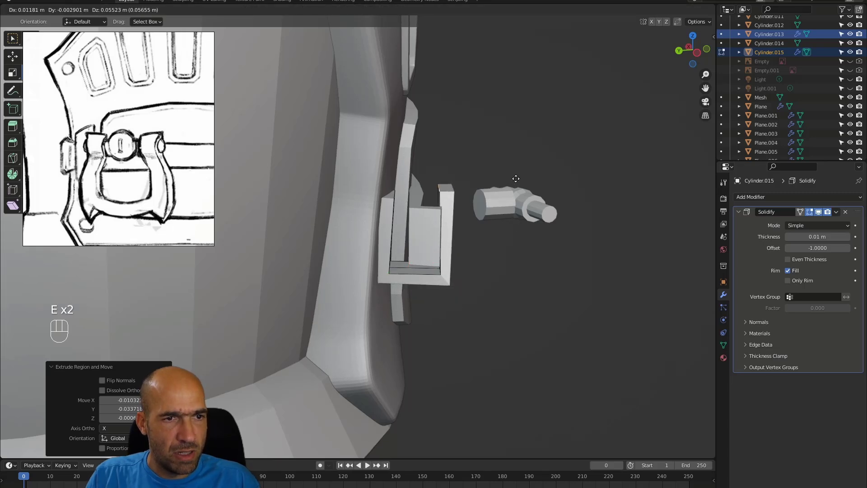
pyautogui.click(517, 178)
# - Move the bracket's front faces about 0.0125 m along Y towards the bar and shift them slightly sideways
pyautogui.keyDown('alt'); pyautogui.moveTo(517, 178); pyautogui.dragTo(476, 242); pyautogui.keyUp('alt')
pyautogui.press('3')
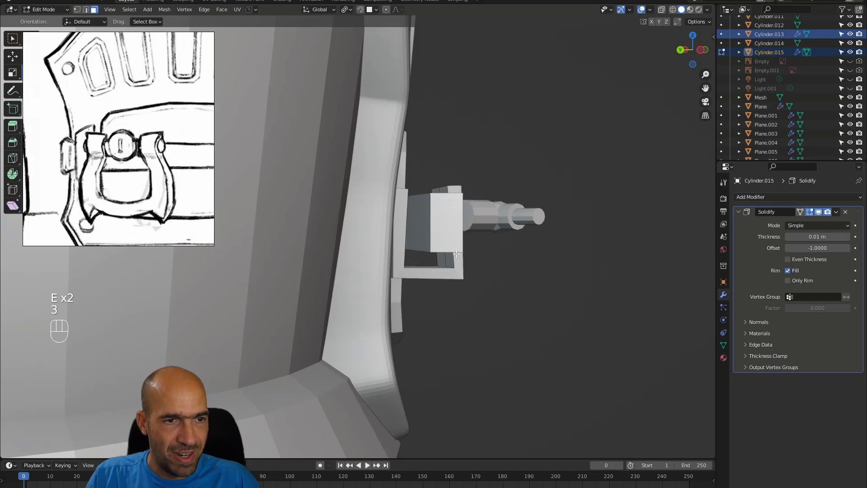
pyautogui.keyDown('alt'); pyautogui.moveTo(450, 256); pyautogui.dragTo(437, 202); pyautogui.keyUp('alt')
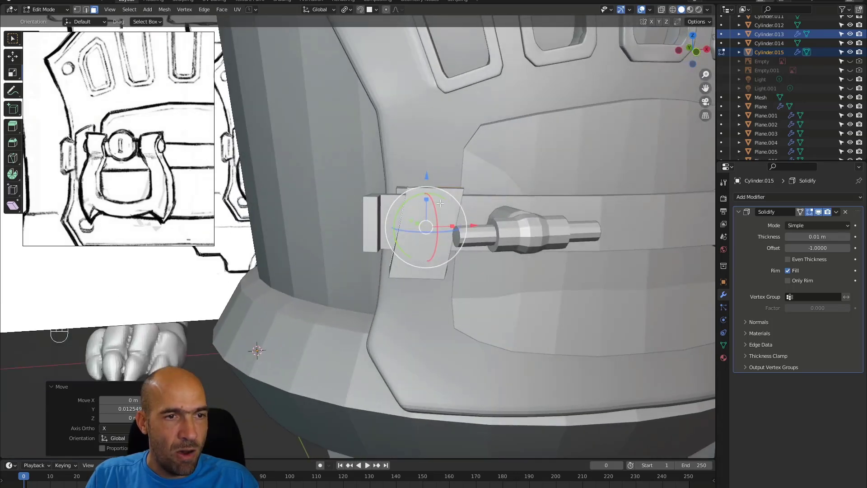
pyautogui.press('g')
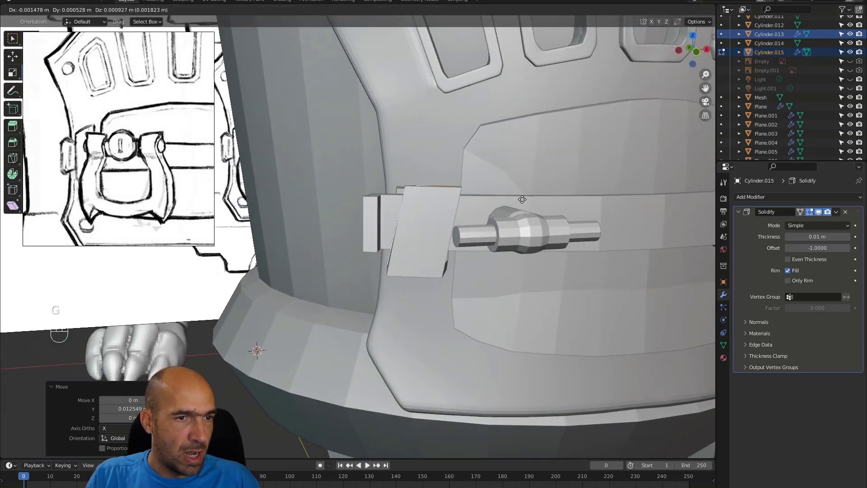
pyautogui.click(484, 191)
# - Select the rear part of the bracket behind the latch bar and shift it sideways by about 0.008 m
pyautogui.moveTo(483, 191); pyautogui.dragTo(433, 187, button='middle')
pyautogui.click(434, 188)
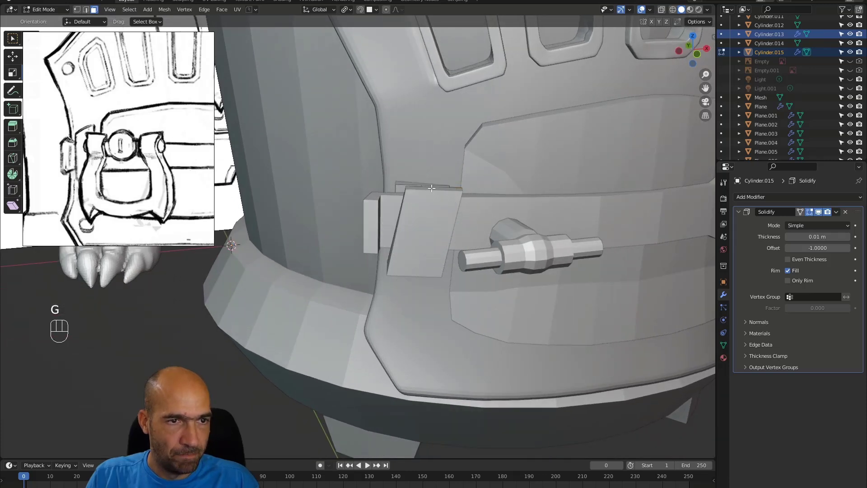
pyautogui.press('g')
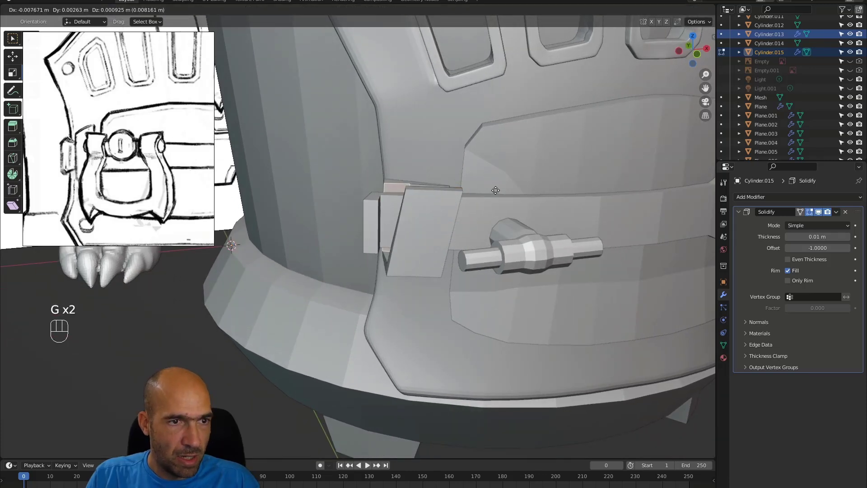
pyautogui.click(496, 191)
pyautogui.moveTo(496, 191); pyautogui.dragTo(469, 225, button='middle')
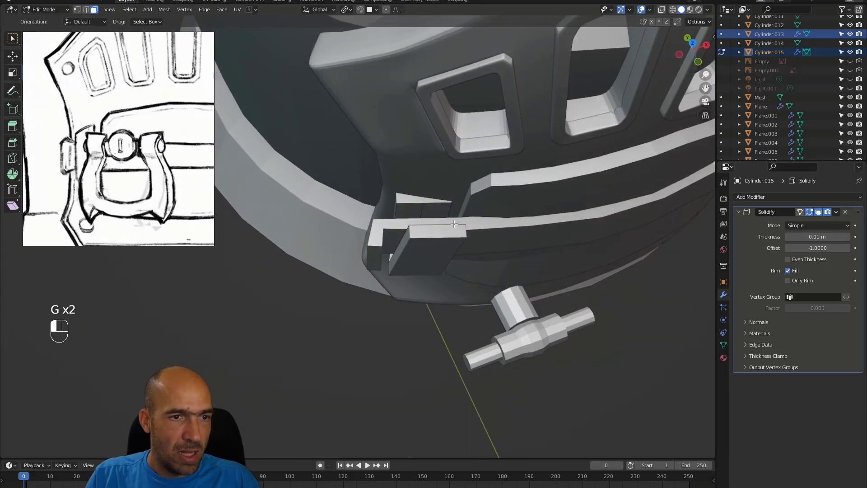
# - Shift the upper edge of the bracket sideways by about 0.007 m
pyautogui.press('2')
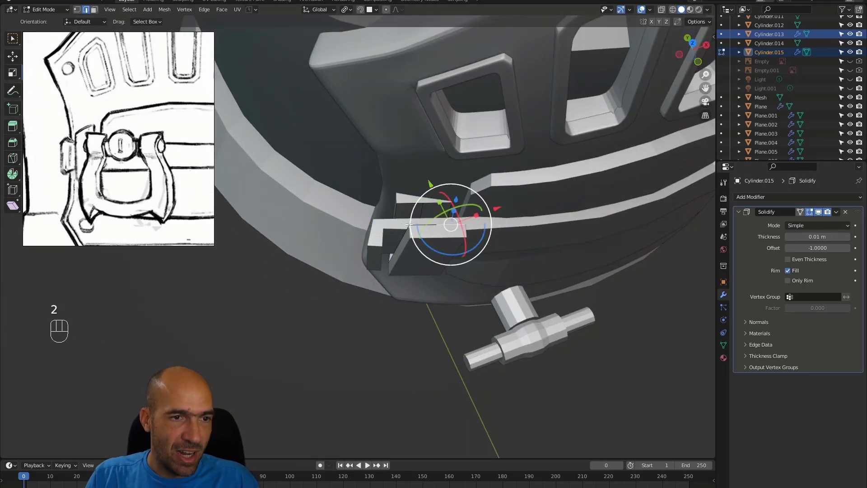
pyautogui.moveTo(421, 225); pyautogui.dragTo(507, 170, button='middle')
pyautogui.press('g')
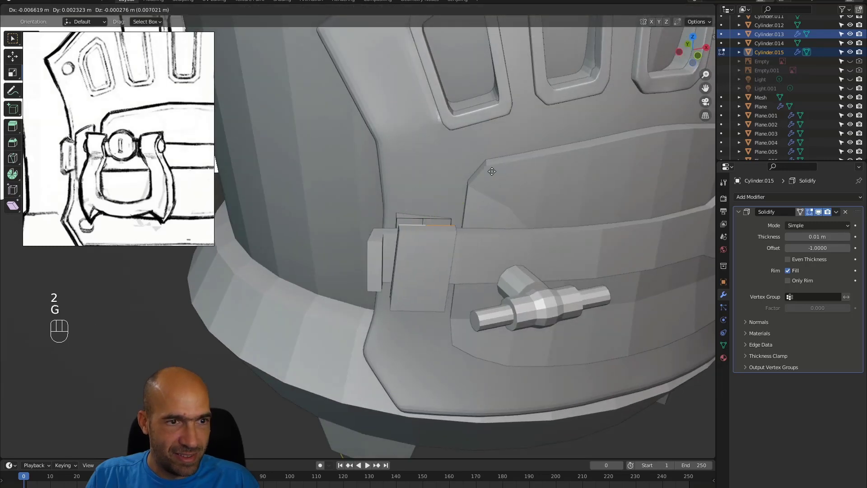
pyautogui.click(489, 176)
# - Select the inner bottom faces of the bracket and raise them about 0.0115 m along Z towards the latch bar
pyautogui.keyDown('alt'); pyautogui.moveTo(488, 175); pyautogui.dragTo(451, 277); pyautogui.keyUp('alt')
pyautogui.keyDown('alt'); pyautogui.moveTo(398, 282); pyautogui.dragTo(408, 296); pyautogui.keyUp('alt')
pyautogui.press('3')
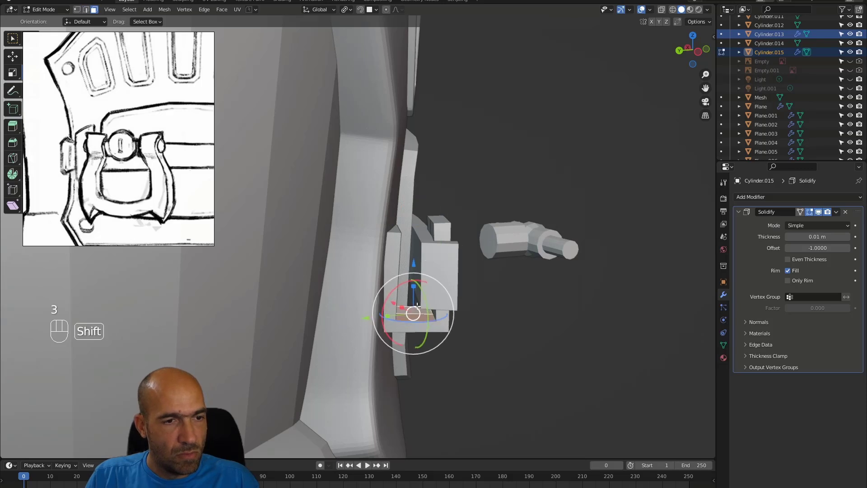
pyautogui.moveTo(415, 266); pyautogui.dragTo(414, 252)
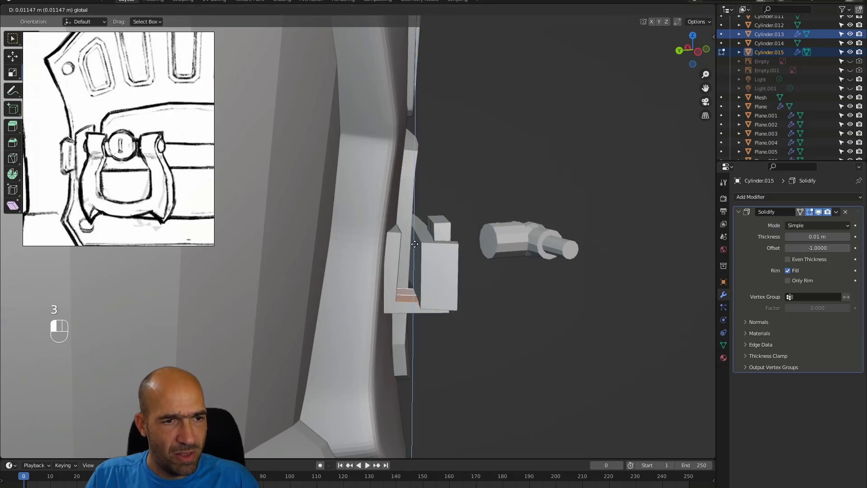
pyautogui.moveTo(416, 244); pyautogui.dragTo(487, 222)
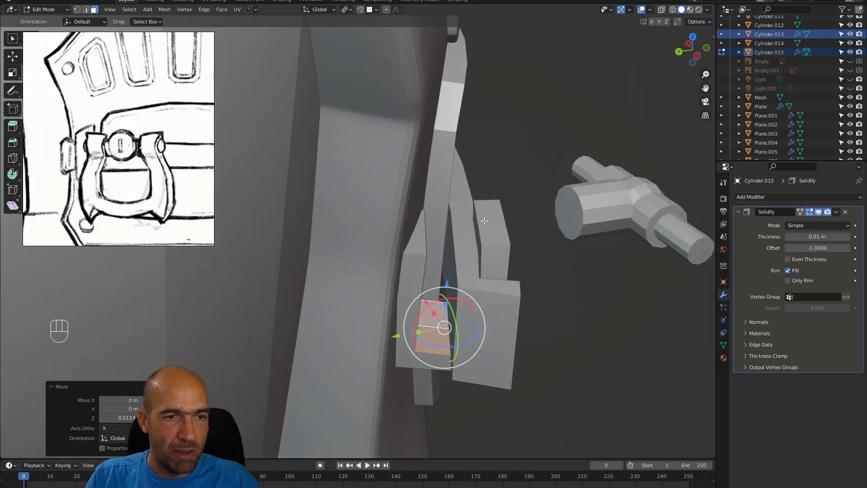
# - Return to Object Mode and apply the bracket's Solidify modifier
pyautogui.keyDown('alt'); pyautogui.moveTo(441, 239); pyautogui.dragTo(420, 258); pyautogui.keyUp('alt')
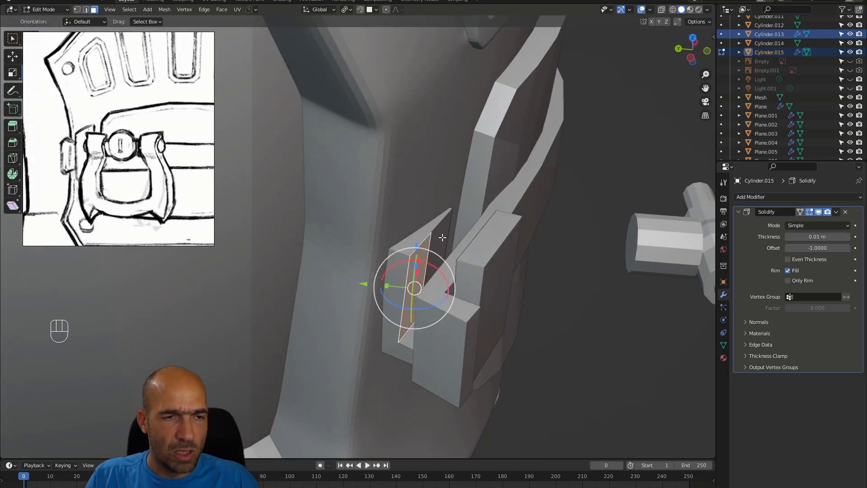
pyautogui.click(838, 211)
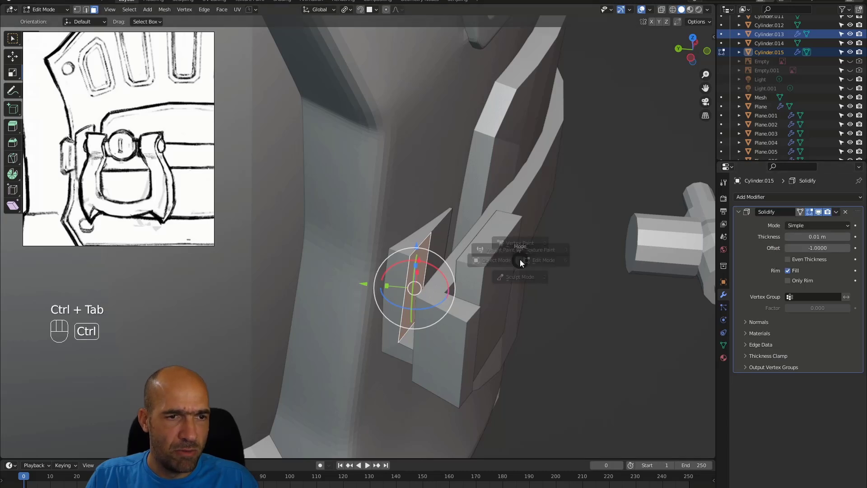
pyautogui.hotkey('ctrl', 'Tab')
pyautogui.click(836, 212)
pyautogui.click(809, 222)
# - Edit the bracket alone and move the inner face of its rear part about 0.008 m along negative Y
pyautogui.keyDown('alt'); pyautogui.moveTo(466, 275); pyautogui.dragTo(441, 282); pyautogui.keyUp('alt')
pyautogui.press('3')
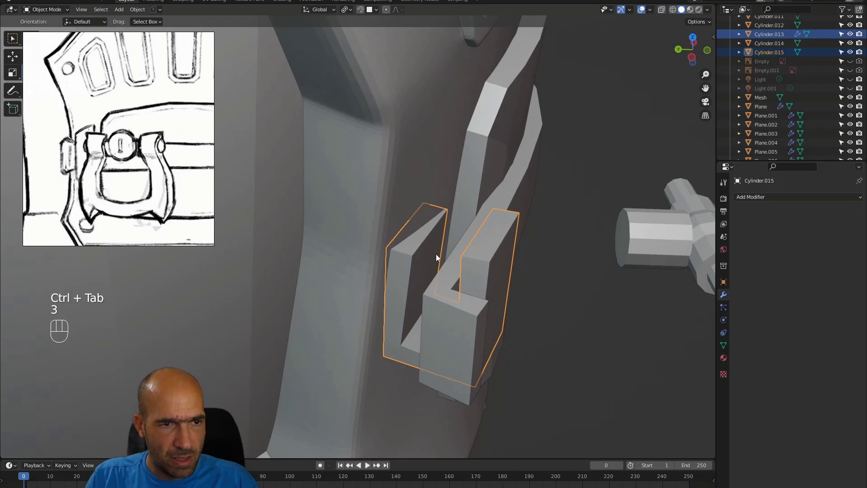
pyautogui.click(436, 255)
pyautogui.click(421, 264)
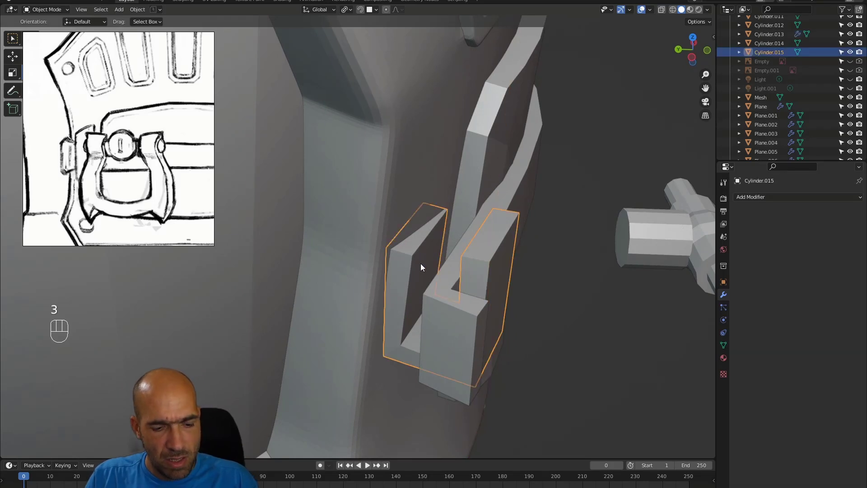
pyautogui.press('Tab')
pyautogui.keyDown('alt'); pyautogui.moveTo(426, 267); pyautogui.dragTo(478, 236); pyautogui.keyUp('alt')
pyautogui.press('g')
pyautogui.click(433, 305)
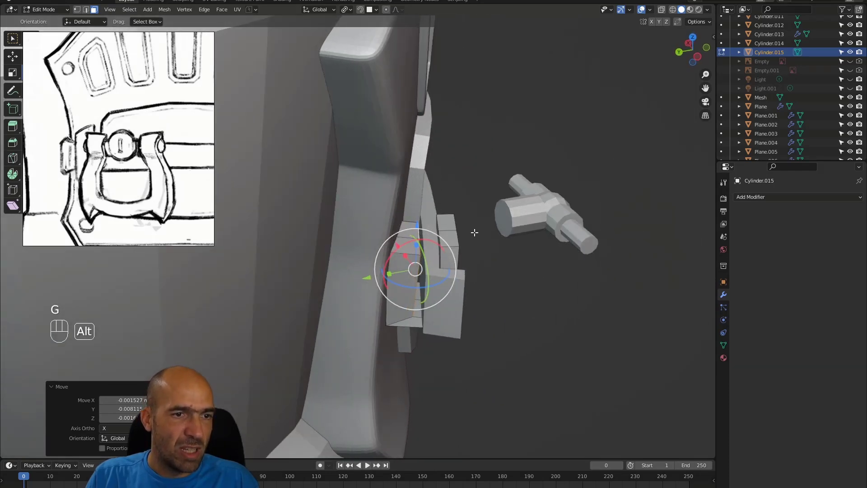
# - Switch to editing the latch bar and, in see-through display, shift the faces of its bent end
pyautogui.keyDown('alt'); pyautogui.moveTo(425, 259); pyautogui.dragTo(420, 235, button='middle'); pyautogui.keyUp('alt')
pyautogui.keyDown('ctrl'); pyautogui.keyDown('alt'); pyautogui.moveTo(423, 264); pyautogui.dragTo(428, 246, button='middle'); pyautogui.keyUp('alt'); pyautogui.keyUp('ctrl')
pyautogui.keyDown('alt'); pyautogui.moveTo(429, 253); pyautogui.dragTo(436, 279, button='middle'); pyautogui.keyUp('alt')
pyautogui.keyDown('alt'); pyautogui.moveTo(436, 279); pyautogui.dragTo(408, 389); pyautogui.keyUp('alt')
pyautogui.hotkey('alt', 'q')
pyautogui.hotkey('alt', 'z')
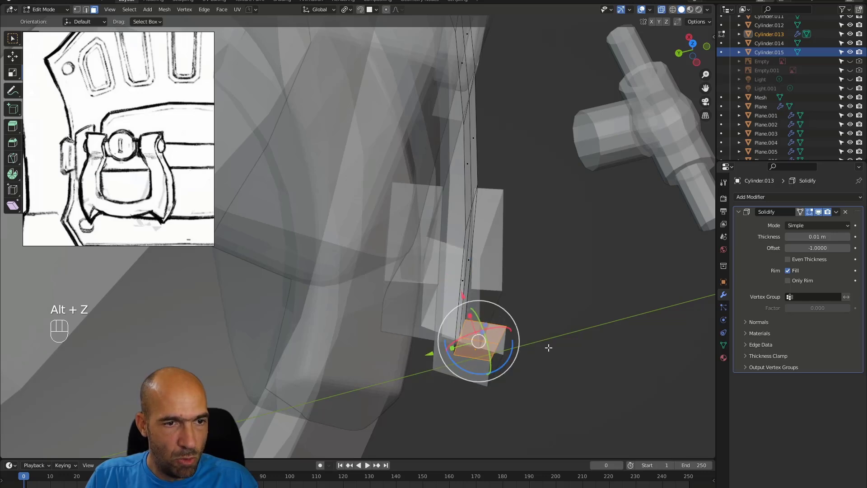
pyautogui.press('g')
pyautogui.click(595, 345)
pyautogui.click(581, 342)
pyautogui.keyDown('alt'); pyautogui.moveTo(573, 341); pyautogui.dragTo(576, 309, button='middle'); pyautogui.keyUp('alt')
# - Return to editing the bracket in solid display and shift the inner face of its front part
pyautogui.hotkey('alt', 'q')
pyautogui.hotkey('alt', 'z')
pyautogui.keyDown('alt'); pyautogui.moveTo(478, 266); pyautogui.dragTo(469, 282, button='middle'); pyautogui.keyUp('alt')
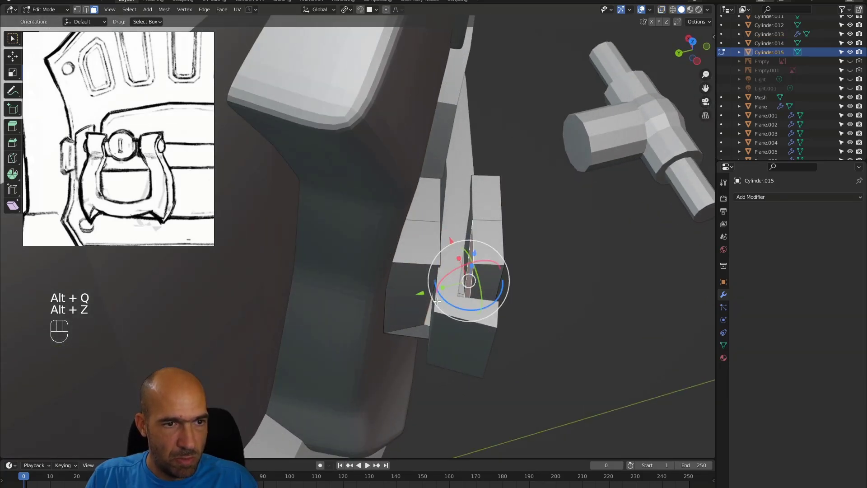
pyautogui.press('g')
pyautogui.click(534, 309)
pyautogui.keyDown('alt'); pyautogui.moveTo(536, 305); pyautogui.dragTo(448, 335, button='middle'); pyautogui.keyUp('alt')
# - Nudge the inner edge at the bracket's front end about 0.0015 m along X and 0.001 m along Y
pyautogui.press('1')
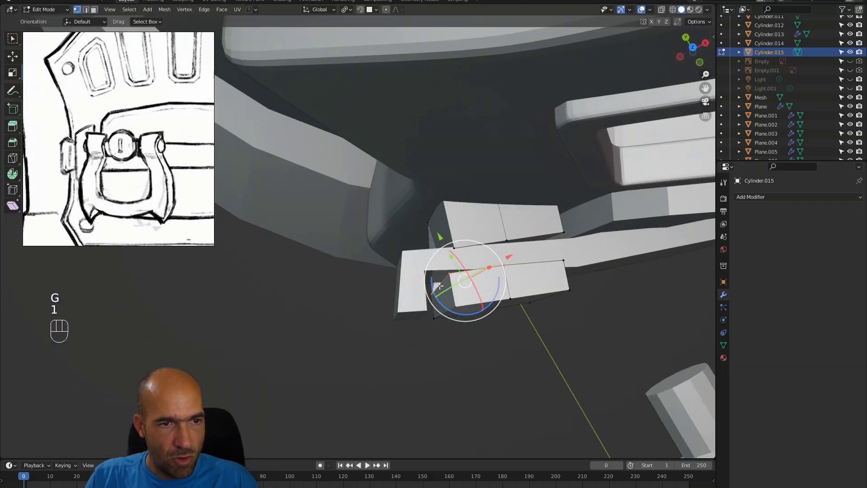
pyautogui.keyDown('alt'); pyautogui.moveTo(454, 281); pyautogui.dragTo(470, 287, button='middle'); pyautogui.keyUp('alt')
pyautogui.press('g')
pyautogui.click(472, 279)
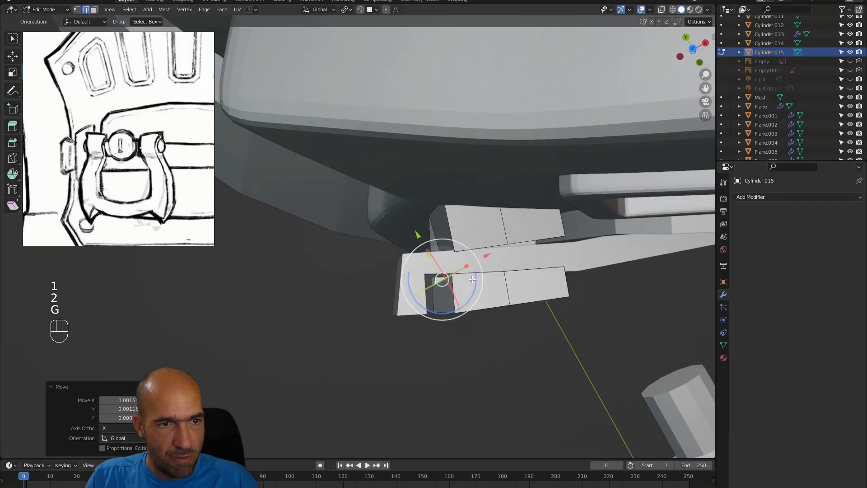
# - Adjust a lower corner vertex of the bracket by about 0.0014 m along X and 0.0027 m along Y
pyautogui.keyDown('alt'); pyautogui.moveTo(444, 311); pyautogui.dragTo(428, 286, button='middle'); pyautogui.keyUp('alt')
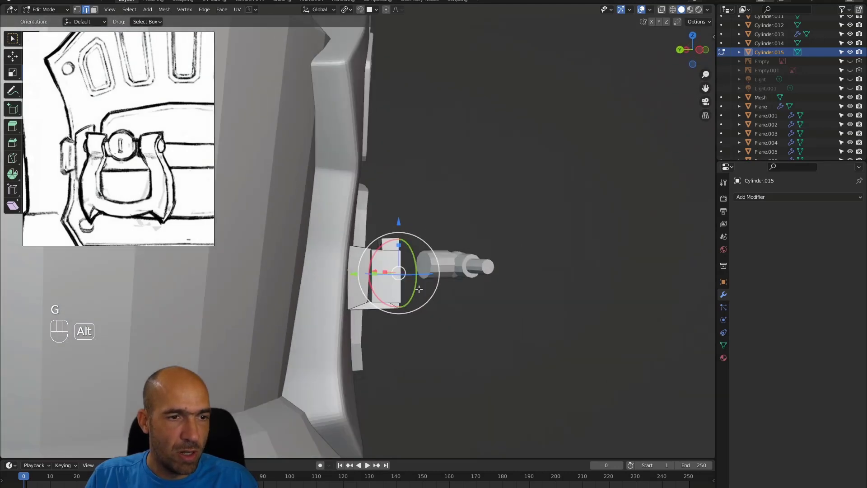
pyautogui.press('1')
pyautogui.click(368, 313)
pyautogui.press('g')
pyautogui.click(412, 315)
# - Examine the boiler's top view and the strap and buckle drawings on the reference board
pyautogui.moveTo(430, 300)
pyautogui.keyDown('alt'); pyautogui.mouseDown(button='middle')
pyautogui.moveTo(357, 297)
pyautogui.moveTo(415, 289)
pyautogui.moveTo(378, 294)
pyautogui.moveTo(416, 343)
pyautogui.moveTo(424, 323)
pyautogui.moveTo(517, 300)
pyautogui.moveTo(507, 349)
pyautogui.moveTo(407, 336)
pyautogui.moveTo(426, 393)
pyautogui.moveTo(474, 404)
pyautogui.moveTo(508, 349)
pyautogui.moveTo(503, 362)
pyautogui.moveTo(499, 341)
pyautogui.moveTo(551, 354)
pyautogui.moveTo(483, 288)
pyautogui.moveTo(482, 271)
pyautogui.mouseUp(button='middle'); pyautogui.keyUp('alt')
pyautogui.keyDown('alt'); pyautogui.keyDown('shift'); pyautogui.moveTo(482, 271); pyautogui.dragTo(470, 319, button='middle'); pyautogui.keyUp('shift'); pyautogui.keyUp('alt')
pyautogui.scroll(-5, 74, 107)
pyautogui.moveTo(76, 107)
pyautogui.mouseDown(button='middle')
pyautogui.moveTo(83, 166)
pyautogui.moveTo(111, 225)
pyautogui.mouseUp(button='middle')
pyautogui.scroll(-2, 111, 224)
pyautogui.moveTo(122, 140); pyautogui.dragTo(123, 164, button='middle')
pyautogui.scroll(5, 122, 164)
pyautogui.scroll(-3, 111, 161)
pyautogui.moveTo(115, 113); pyautogui.dragTo(108, 199, button='middle')
pyautogui.scroll(-2, 113, 176)
pyautogui.moveTo(118, 170); pyautogui.dragTo(140, 201, button='middle')
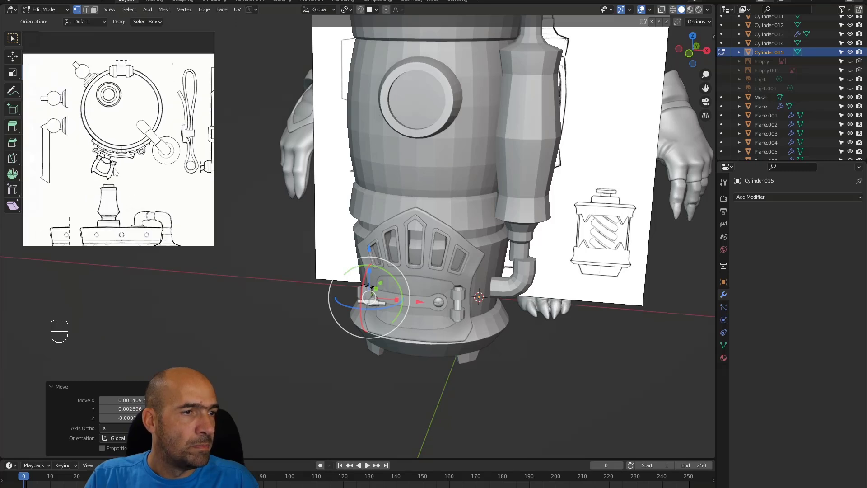
pyautogui.scroll(2, 113, 171)
pyautogui.moveTo(100, 154)
pyautogui.mouseDown(button='middle')
pyautogui.moveTo(97, 172)
pyautogui.moveTo(114, 173)
pyautogui.moveTo(67, 159)
pyautogui.mouseUp(button='middle')
pyautogui.scroll(-2, 66, 158)
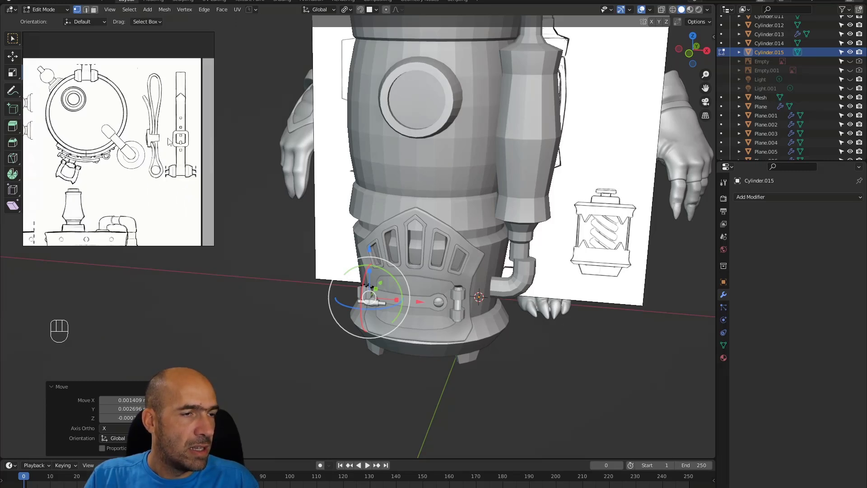
pyautogui.scroll(2, 151, 149)
pyautogui.scroll(1, 157, 133)
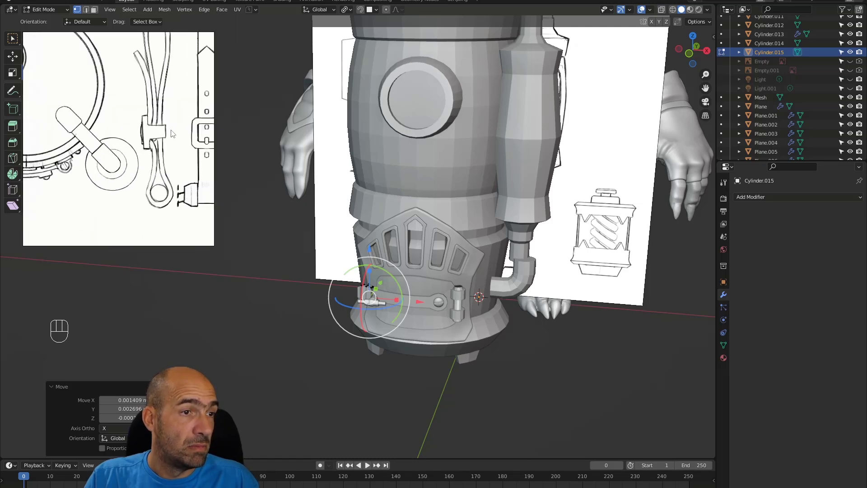
pyautogui.moveTo(172, 130); pyautogui.dragTo(101, 136, button='middle')
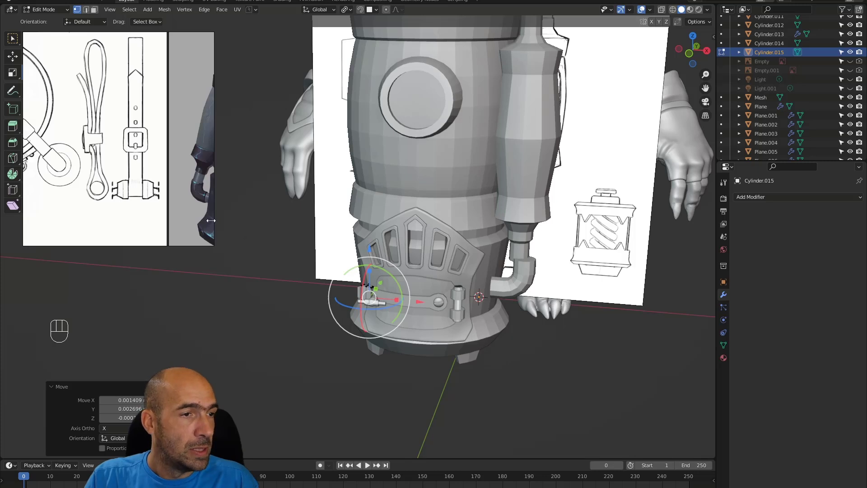
pyautogui.scroll(-3, 122, 199)
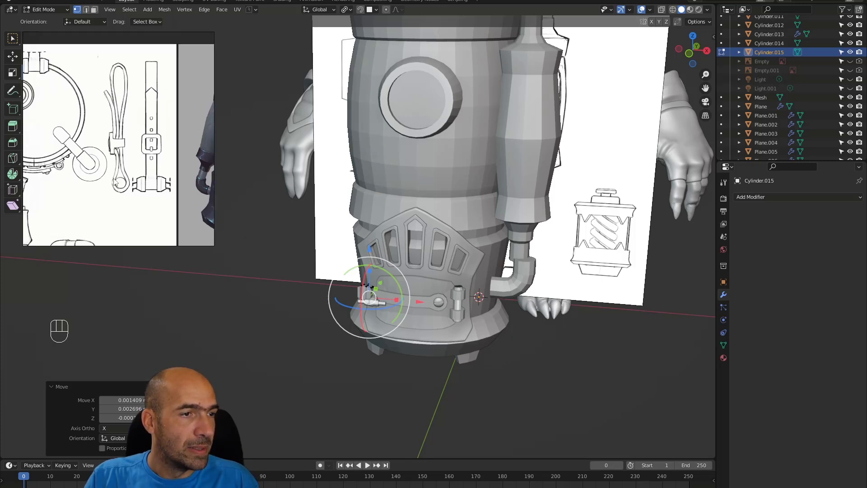
# - Duplicate the small hinge cylinder beside the front door and place the copy about 0.8 m higher, near the boiler's top
pyautogui.click(455, 318)
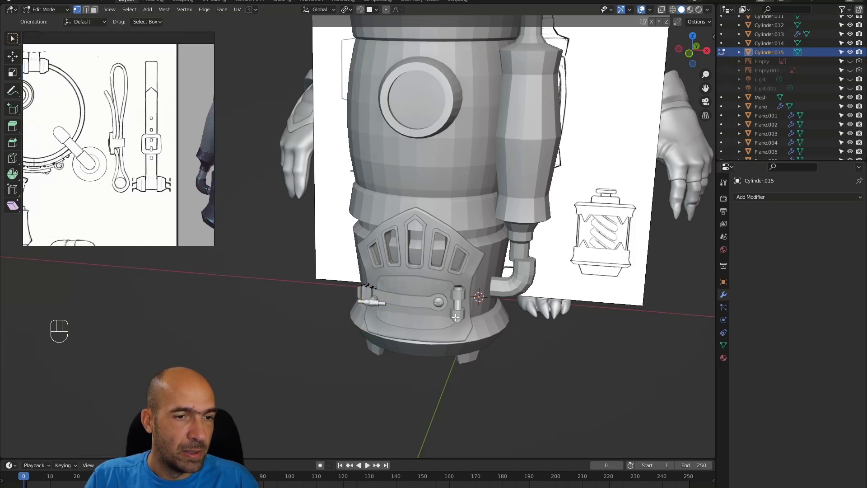
pyautogui.hotkey('alt', 'q')
pyautogui.keyDown('alt'); pyautogui.moveTo(456, 317); pyautogui.dragTo(524, 275); pyautogui.keyUp('alt')
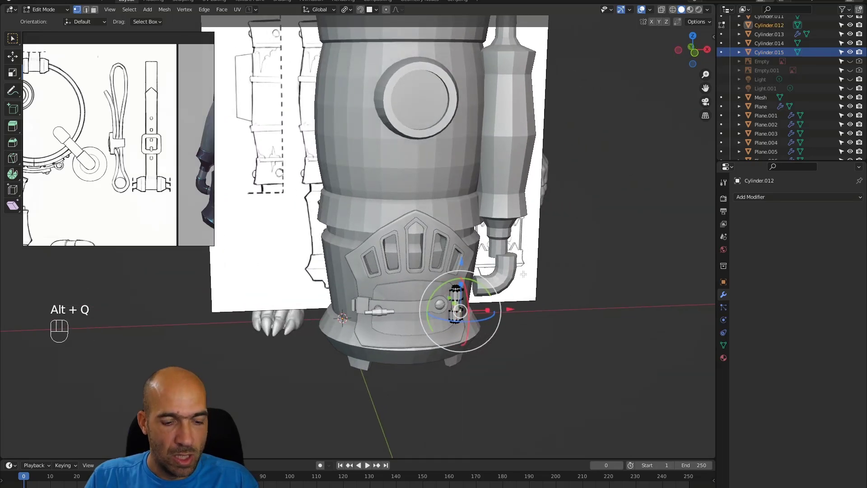
pyautogui.press('a')
pyautogui.press('Tab')
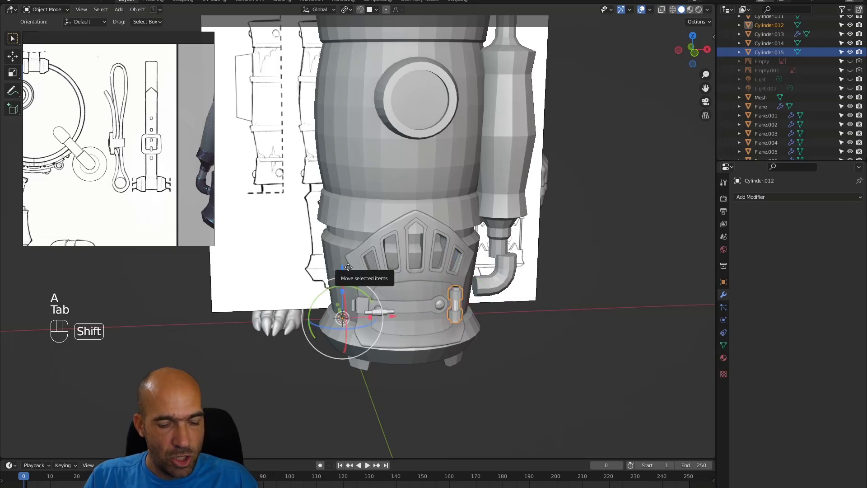
pyautogui.hotkey('shift', 'd')
pyautogui.click(449, 155)
# - Apply location, rotation and scale to the duplicated hinge cylinder
pyautogui.keyDown('alt'); pyautogui.keyDown('shift'); pyautogui.moveTo(449, 155); pyautogui.dragTo(454, 293); pyautogui.keyUp('shift'); pyautogui.keyUp('alt')
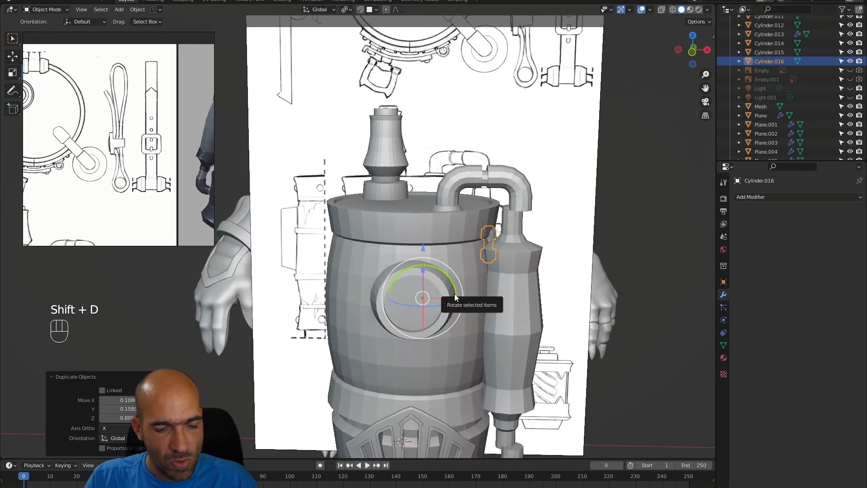
pyautogui.hotkey('ctrl', 'a')
pyautogui.click(447, 289)
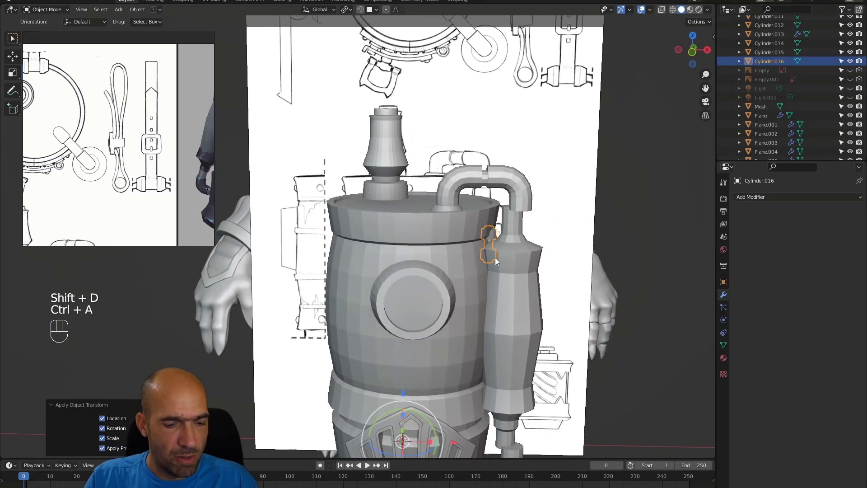
# - Move the copied cylinder's mesh about 0.12 m along negative X and 0.3 m up, above the boiler's lid
pyautogui.press('Tab')
pyautogui.press('g')
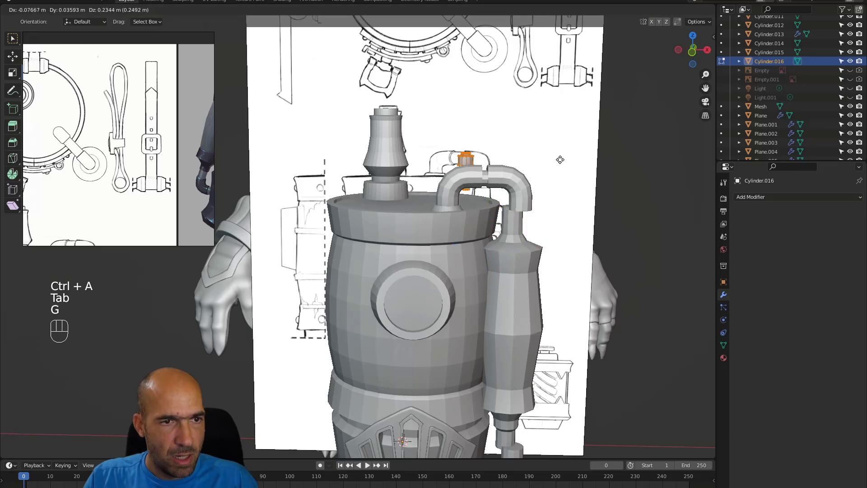
pyautogui.click(566, 168)
pyautogui.keyDown('ctrl'); pyautogui.keyDown('alt'); pyautogui.moveTo(566, 168); pyautogui.dragTo(517, 159); pyautogui.keyUp('alt'); pyautogui.keyUp('ctrl')
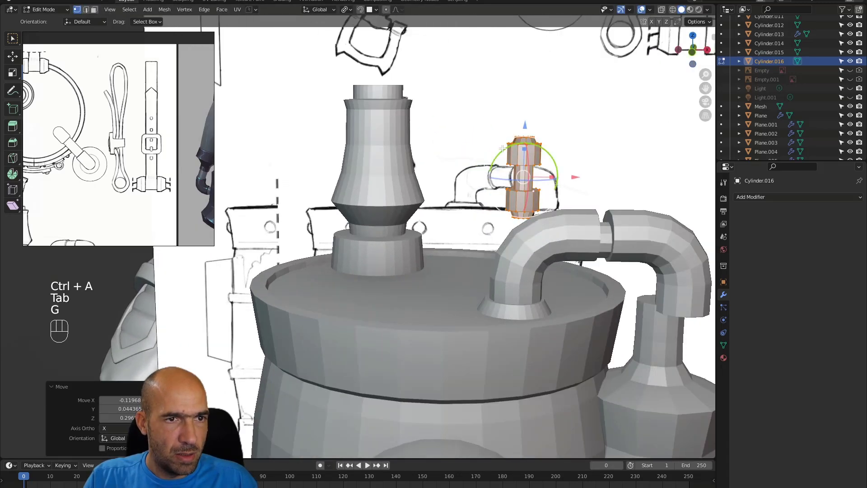
# - Set the pivot point to Bounding Box Center and rotate the copied cylinder 90° about Y so it lies horizontally
pyautogui.hotkey('ctrl', 'z')
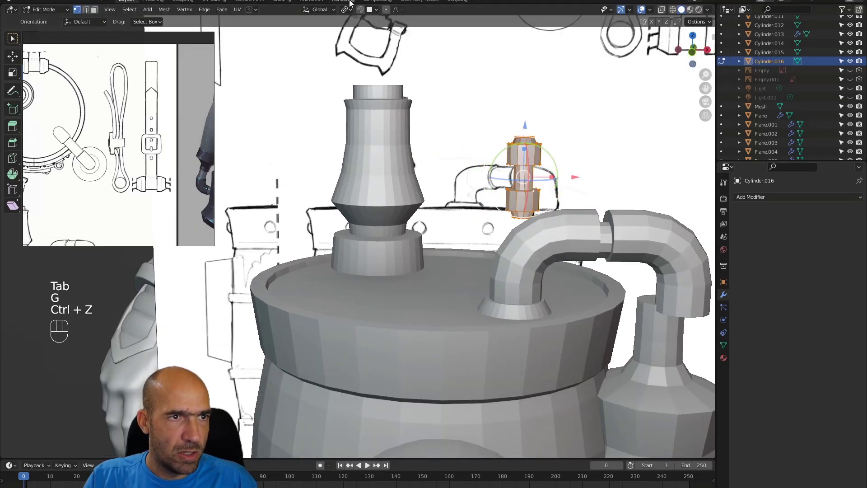
pyautogui.click(346, 10)
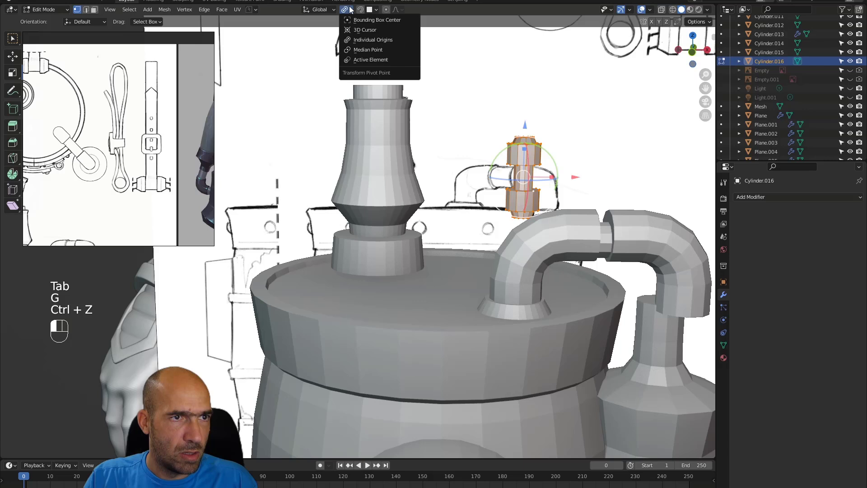
pyautogui.click(389, 20)
pyautogui.moveTo(555, 155); pyautogui.dragTo(544, 212)
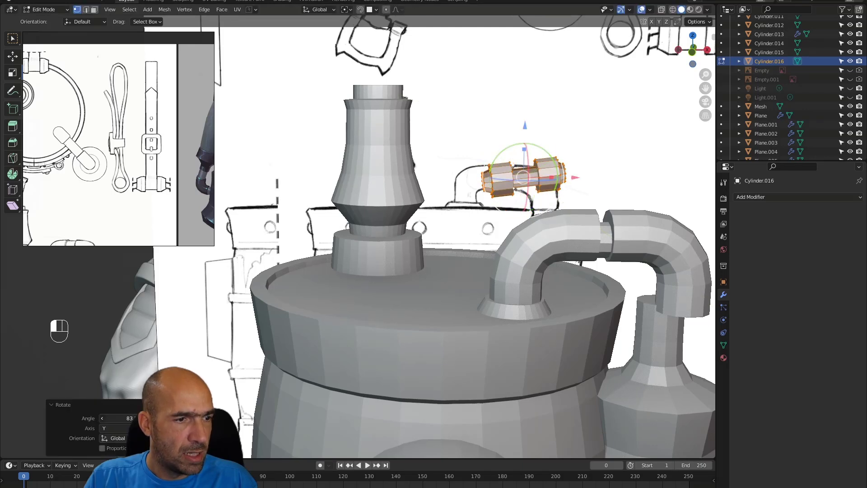
pyautogui.click(126, 414)
pyautogui.write('90')
pyautogui.press('Return')
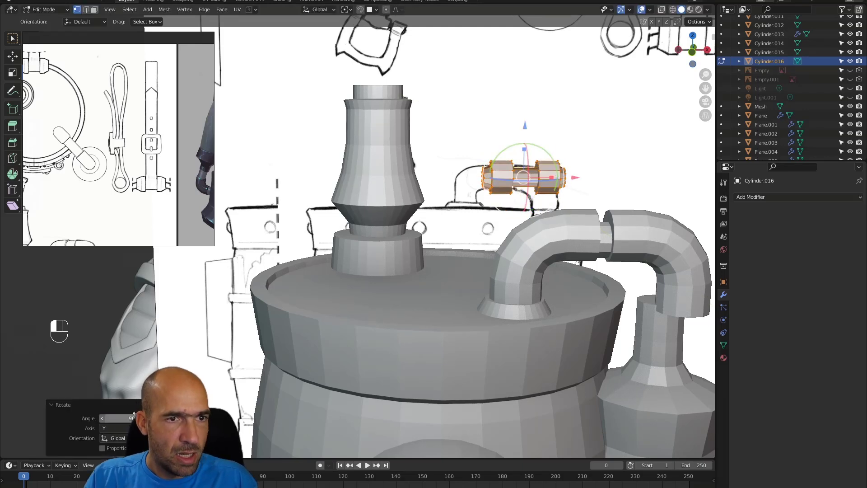
# - Move the horizontal cylinder about 0.1756 m along Y towards the back of the boiler
pyautogui.moveTo(487, 290)
pyautogui.keyDown('alt'); pyautogui.mouseDown()
pyautogui.moveTo(483, 332)
pyautogui.moveTo(480, 289)
pyautogui.mouseUp(); pyautogui.keyUp('alt')
pyautogui.keyDown('alt'); pyautogui.moveTo(478, 181); pyautogui.dragTo(494, 113); pyautogui.keyUp('alt')
pyautogui.keyDown('alt'); pyautogui.keyDown('shift'); pyautogui.moveTo(492, 113); pyautogui.dragTo(389, 210); pyautogui.keyUp('shift'); pyautogui.keyUp('alt')
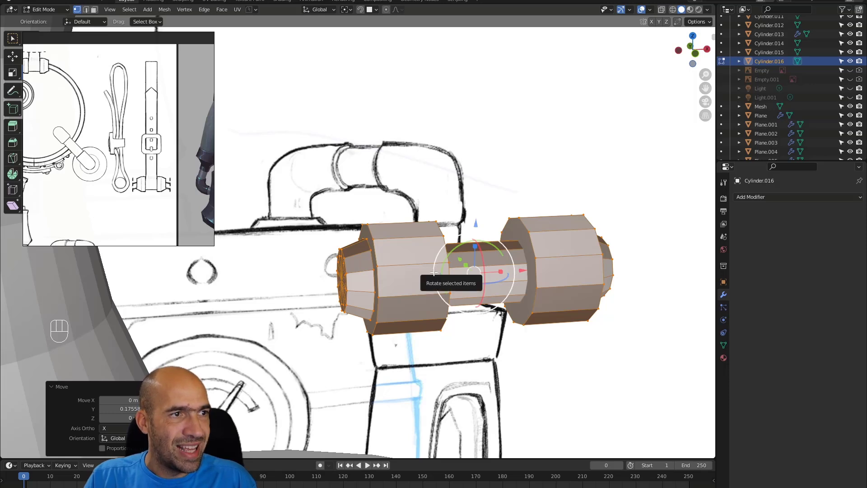
# - Try to move the cap faces at one end of the horizontal cylinder along X, and undo it
pyautogui.keyDown('alt'); pyautogui.moveTo(493, 278); pyautogui.dragTo(440, 280, button='middle'); pyautogui.keyUp('alt')
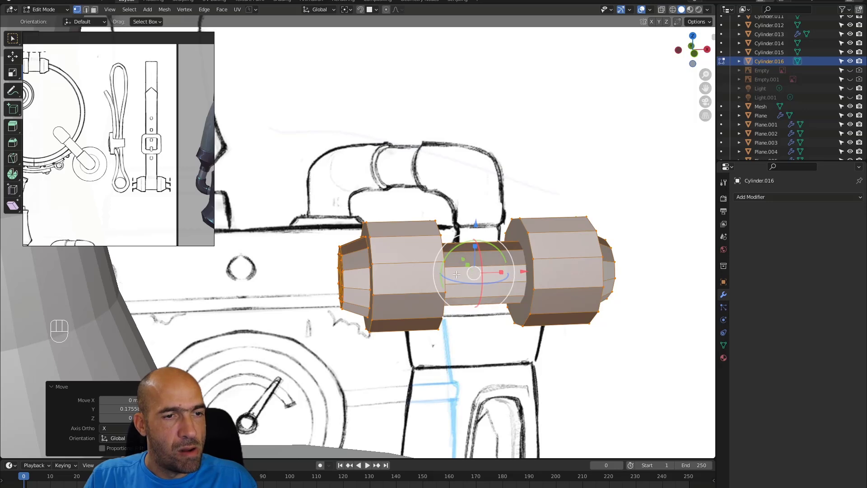
pyautogui.keyDown('alt'); pyautogui.moveTo(370, 275); pyautogui.dragTo(375, 250, button='middle'); pyautogui.keyUp('alt')
pyautogui.press('3')
pyautogui.click(411, 299)
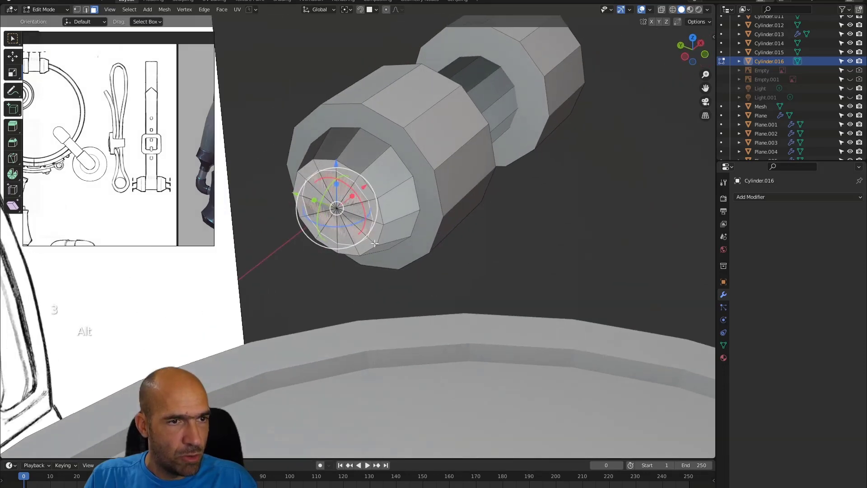
pyautogui.moveTo(364, 187); pyautogui.dragTo(330, 233)
pyautogui.hotkey('ctrl', 'z')
pyautogui.moveTo(413, 211)
pyautogui.keyDown('alt'); pyautogui.mouseDown(button='middle')
pyautogui.moveTo(460, 227)
pyautogui.moveTo(414, 227)
pyautogui.mouseUp(button='middle'); pyautogui.keyUp('alt')
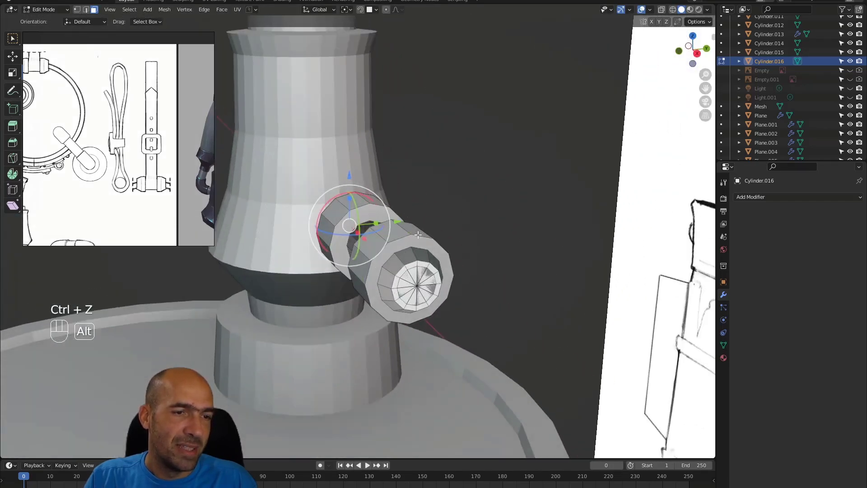
# - Grow the cap selection twice and delete the selected faces at both ends of the horizontal cylinder
pyautogui.keyDown('alt'); pyautogui.moveTo(415, 266); pyautogui.dragTo(509, 293, button='middle'); pyautogui.keyUp('alt')
pyautogui.press('ctrl+KP_Add')
pyautogui.hotkey('ctrl', 'z')
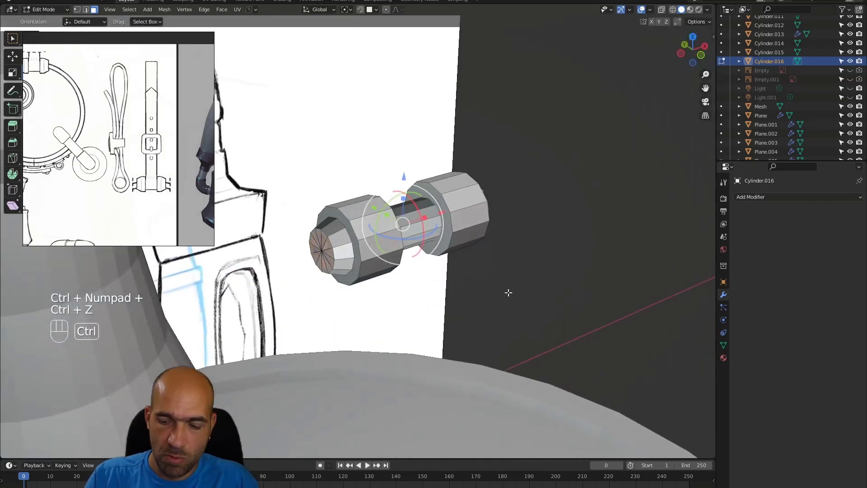
pyautogui.press('ctrl+KP_Add')
pyautogui.press('ctrl+KP_Add')
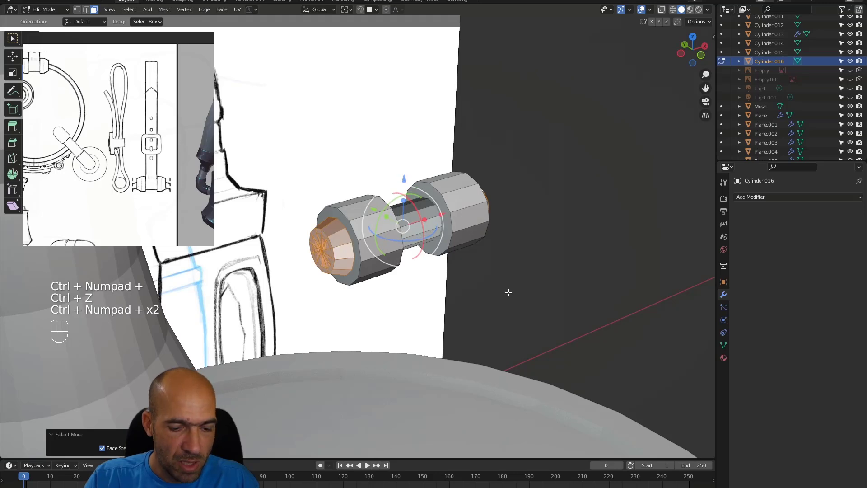
pyautogui.press('x')
pyautogui.click(508, 292)
# - Delete the whole linked inner shaft with its remaining end faces, keeping only the two outer drums
pyautogui.moveTo(508, 293)
pyautogui.keyDown('alt'); pyautogui.mouseDown(button='middle')
pyautogui.moveTo(534, 269)
pyautogui.moveTo(371, 272)
pyautogui.mouseUp(button='middle'); pyautogui.keyUp('alt')
pyautogui.keyDown('alt'); pyautogui.click(433, 266); pyautogui.keyUp('alt')
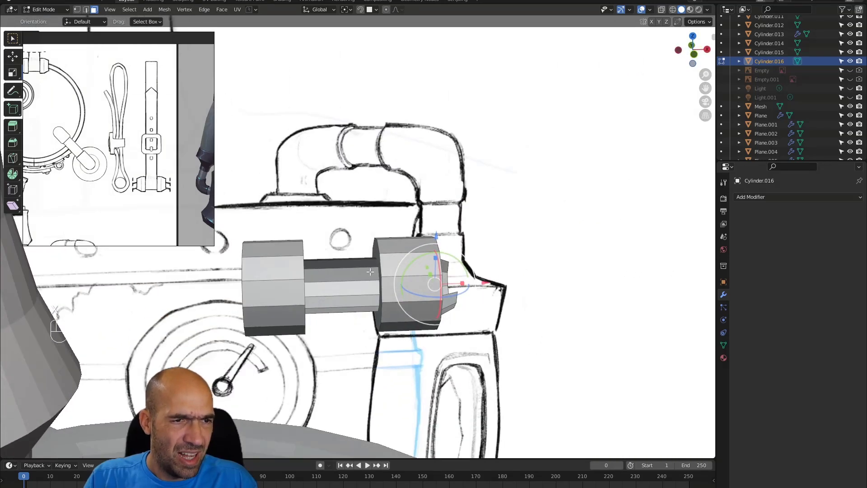
pyautogui.press('l')
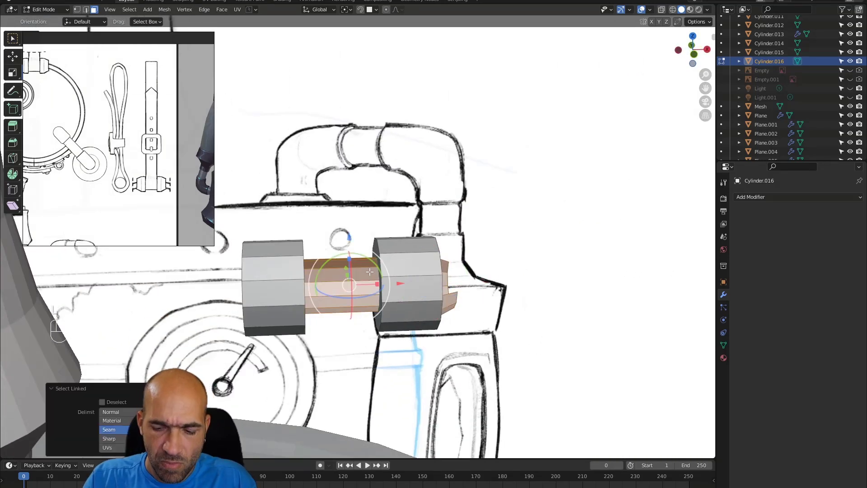
pyautogui.press('x')
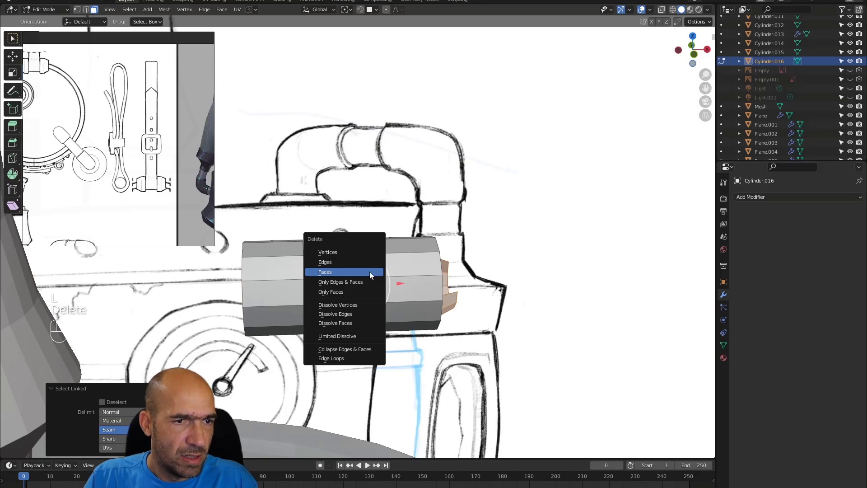
pyautogui.hotkey('alt', 'z')
pyautogui.scroll(6, 489, 212)
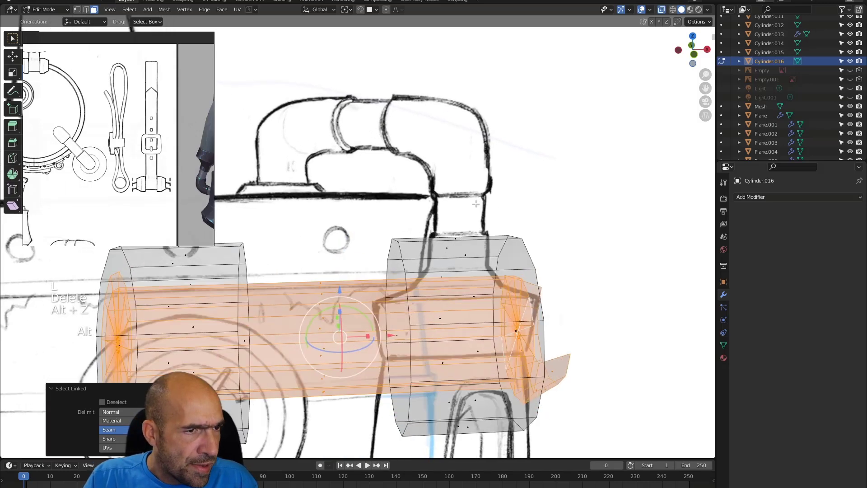
pyautogui.scroll(-6, 490, 200)
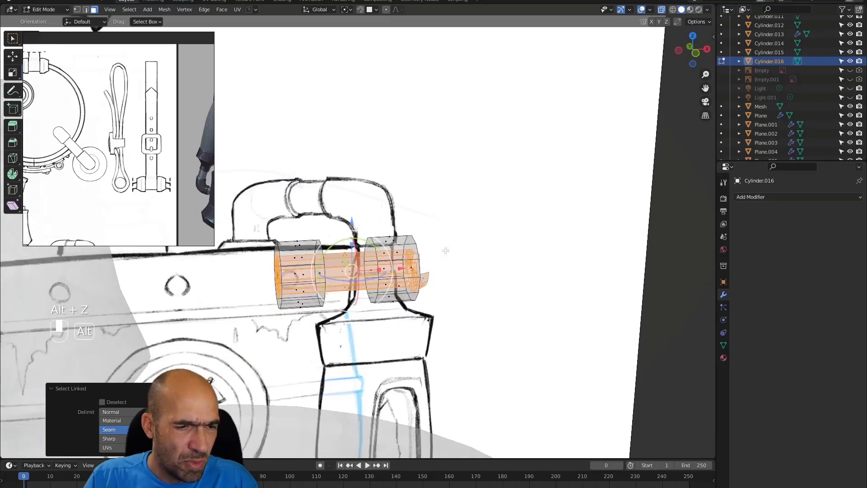
pyautogui.press('x')
pyautogui.click(439, 251)
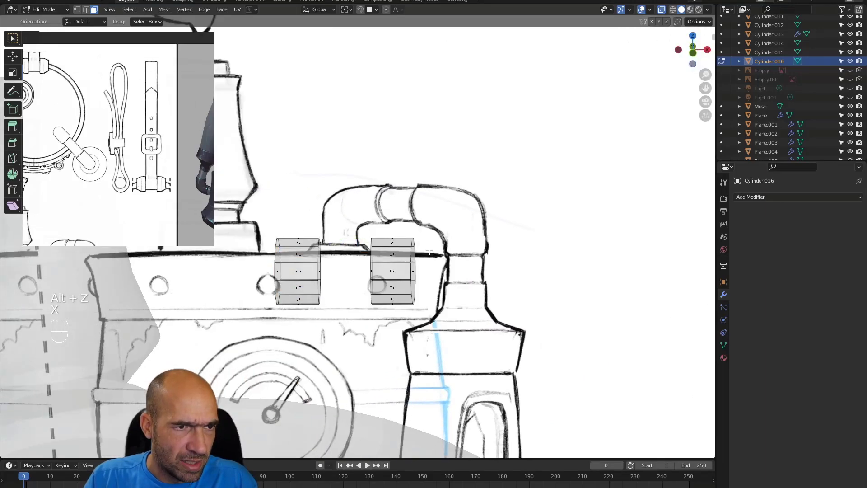
# - Add one centred edge loop around each of the two drums of the strap holder, with X-ray turned off
pyautogui.scroll(4, 401, 233)
pyautogui.scroll(2, 401, 233)
pyautogui.moveTo(402, 235); pyautogui.dragTo(416, 270, button='middle')
pyautogui.press('Tab')
pyautogui.hotkey('alt', 'z')
pyautogui.click(415, 284)
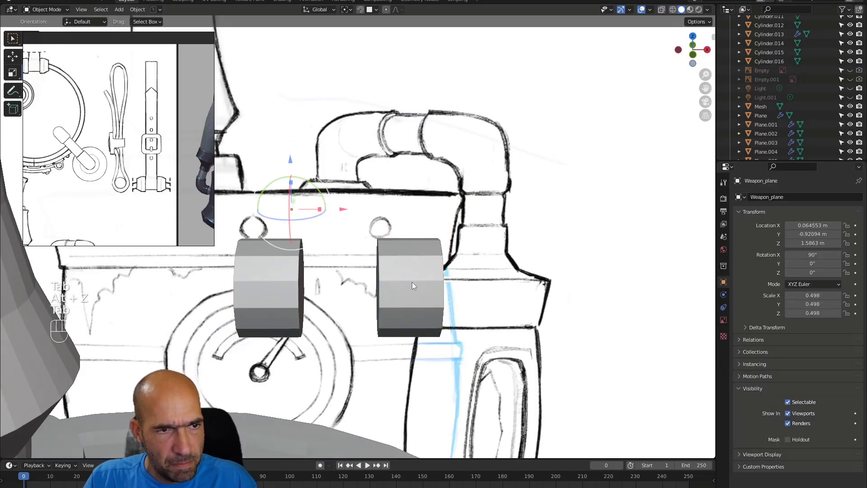
pyautogui.click(412, 282)
pyautogui.press('Tab')
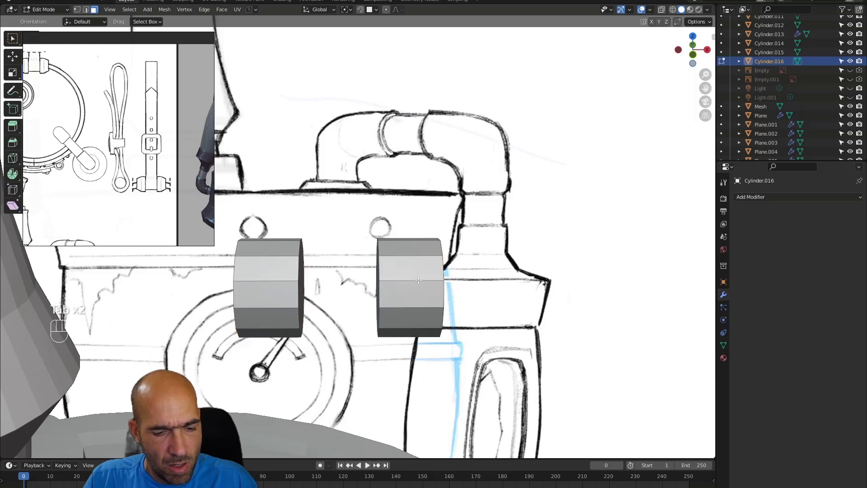
pyautogui.hotkey('ctrl', 'r')
pyautogui.click(409, 281)
pyautogui.rightClick(278, 270)
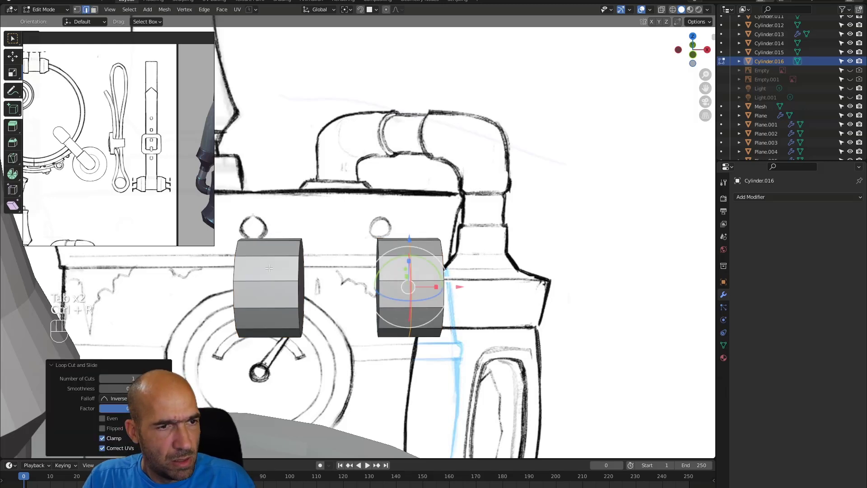
pyautogui.hotkey('ctrl', 'r')
pyautogui.click(267, 281)
pyautogui.rightClick(268, 281)
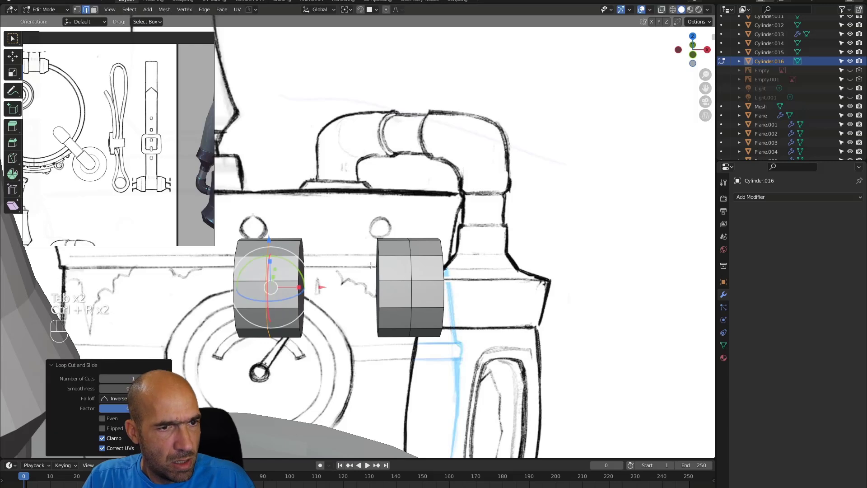
# - Push the outer end faces of both drums outwards with Shrink/Fatten
pyautogui.keyDown('alt'); pyautogui.moveTo(347, 263); pyautogui.dragTo(404, 258); pyautogui.keyUp('alt')
pyautogui.keyDown('alt'); pyautogui.moveTo(404, 259); pyautogui.dragTo(506, 304, button='middle'); pyautogui.keyUp('alt')
pyautogui.press('3')
pyautogui.click(432, 300)
pyautogui.keyDown('shift'); pyautogui.click(238, 310); pyautogui.keyUp('shift')
pyautogui.moveTo(238, 310); pyautogui.dragTo(272, 312, button='middle')
pyautogui.hotkey('alt', 's')
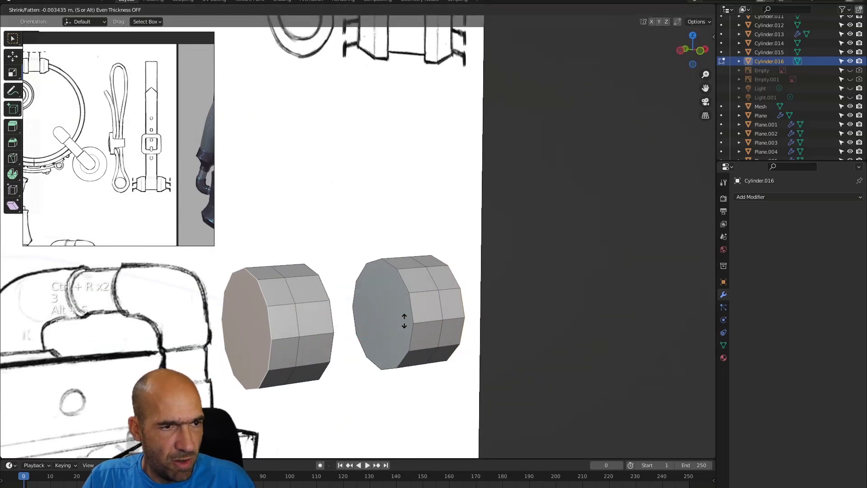
pyautogui.click(405, 323)
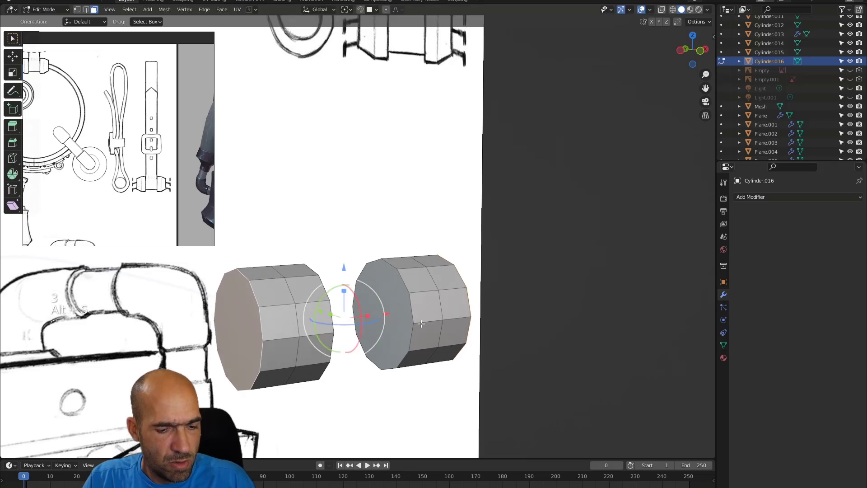
# - Scale both outer end faces down to taper the drums, and stretch them apart along X by about 1.18
pyautogui.hotkey('alt', 's')
pyautogui.rightClick(442, 344)
pyautogui.keyDown('alt'); pyautogui.moveTo(422, 337); pyautogui.dragTo(381, 318, button='middle'); pyautogui.keyUp('alt')
pyautogui.press('s')
pyautogui.click(442, 344)
pyautogui.press('s')
pyautogui.press('x')
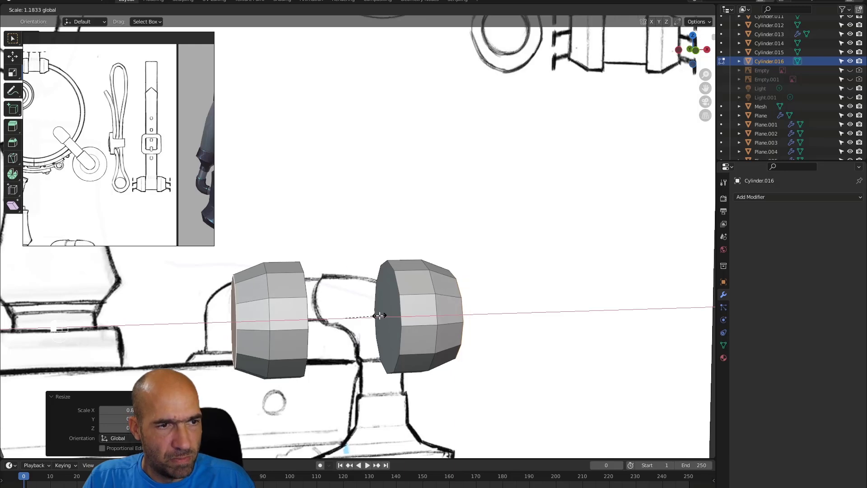
pyautogui.click(381, 315)
pyautogui.click(382, 314)
# - Inset the inner end face of one drum and adjust the inset thickness
pyautogui.keyDown('ctrl'); pyautogui.keyDown('alt'); pyautogui.moveTo(437, 307); pyautogui.dragTo(442, 277); pyautogui.keyUp('alt'); pyautogui.keyUp('ctrl')
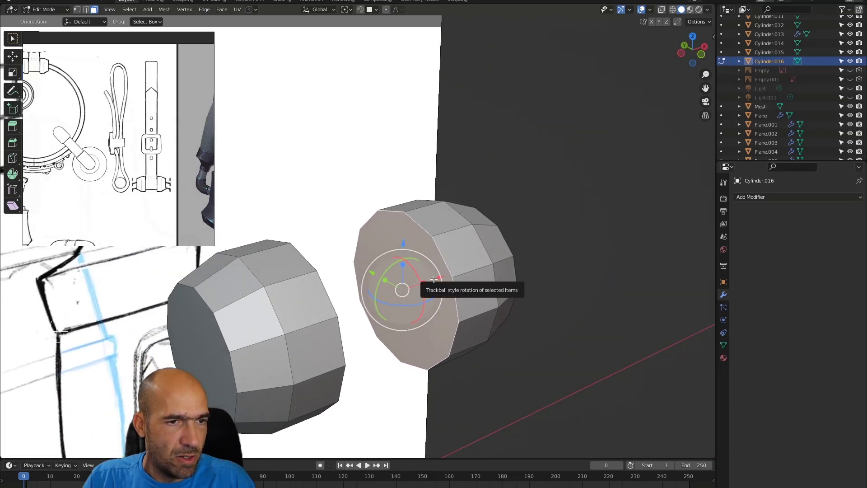
pyautogui.press('i')
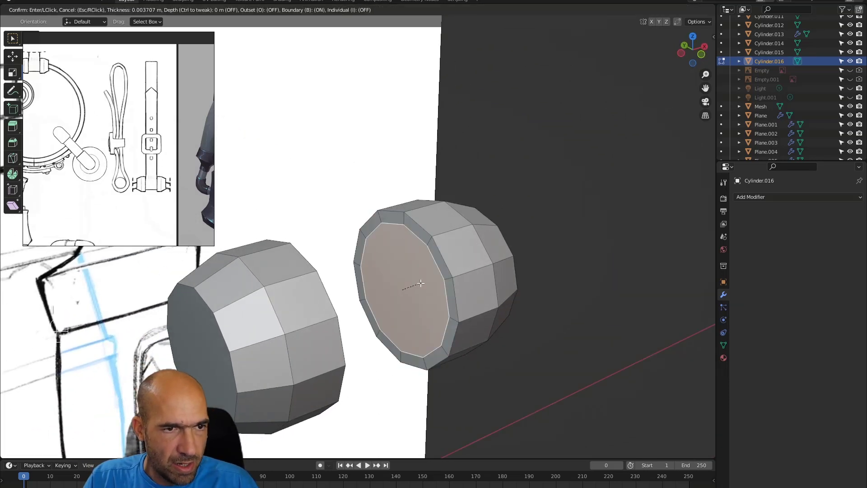
pyautogui.click(413, 292)
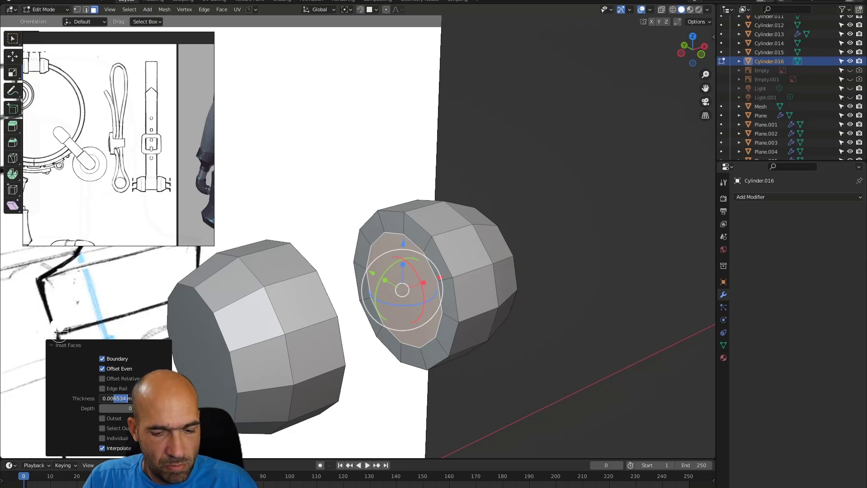
pyautogui.press('Return')
# - Inset the facing inner end face of the other drum and fine-tune its thickness
pyautogui.moveTo(323, 341); pyautogui.dragTo(286, 286, button='middle')
pyautogui.click(287, 278)
pyautogui.press('i')
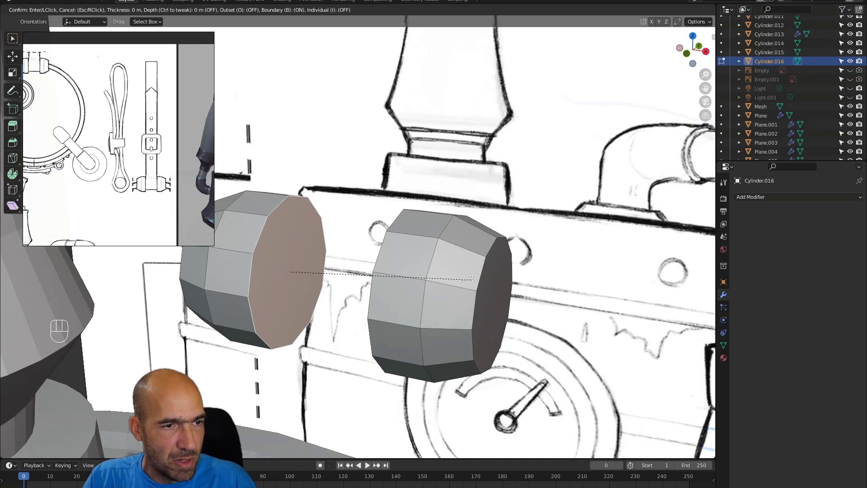
pyautogui.rightClick(497, 262)
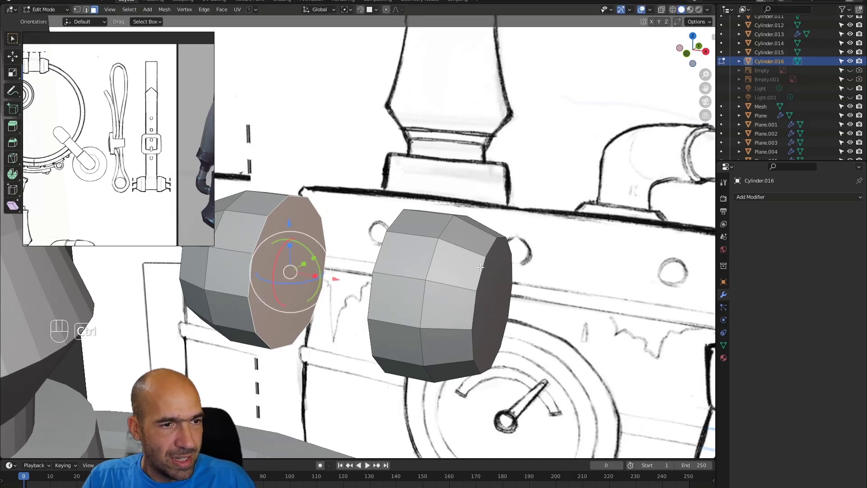
pyautogui.hotkey('ctrl', 'z')
pyautogui.click(291, 272)
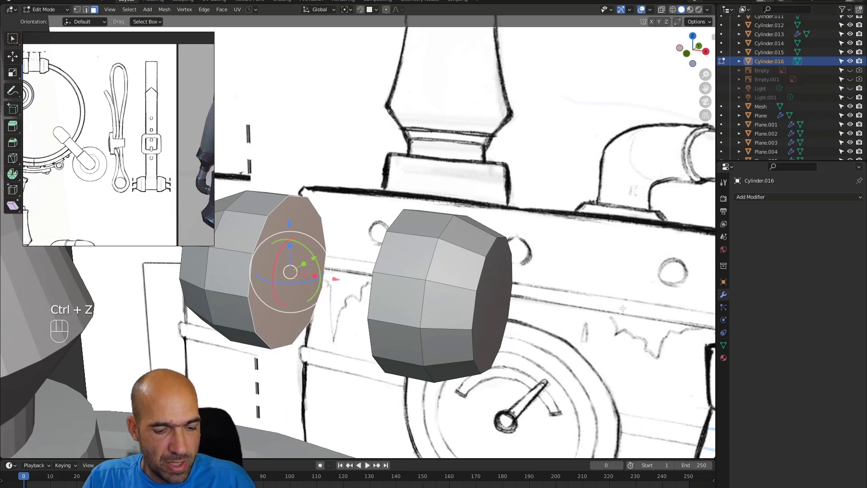
pyautogui.press('i')
pyautogui.click(483, 350)
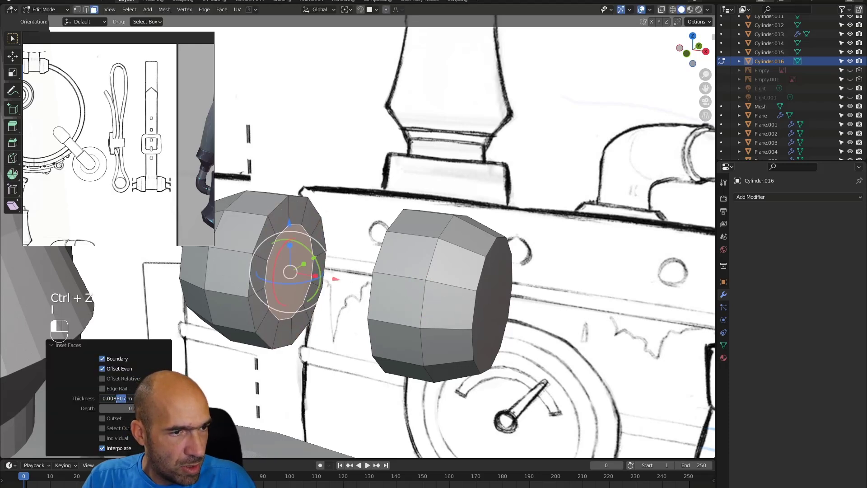
pyautogui.press('Return')
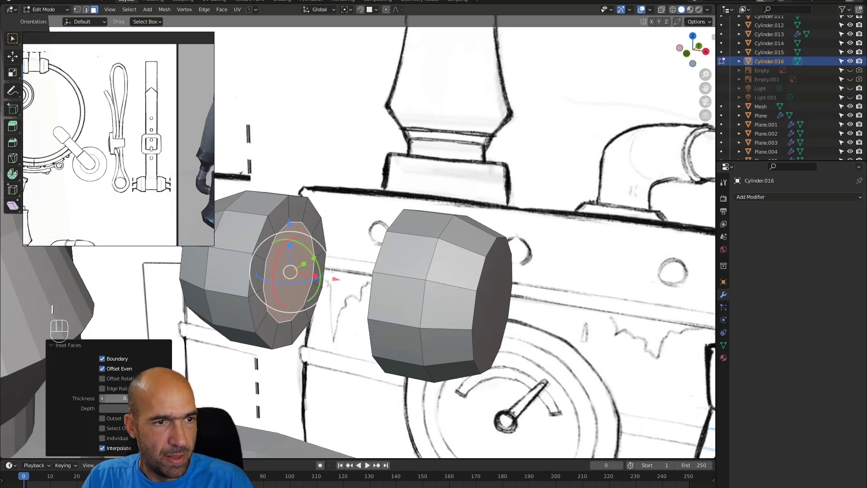
# - Bridge the two inset inner faces to connect the drums with a shaft
pyautogui.keyDown('alt'); pyautogui.moveTo(387, 340); pyautogui.dragTo(413, 298, button='middle'); pyautogui.keyUp('alt')
pyautogui.scroll(4, 416, 325)
pyautogui.keyDown('shift'); pyautogui.click(459, 289); pyautogui.keyUp('shift')
pyautogui.rightClick(413, 298)
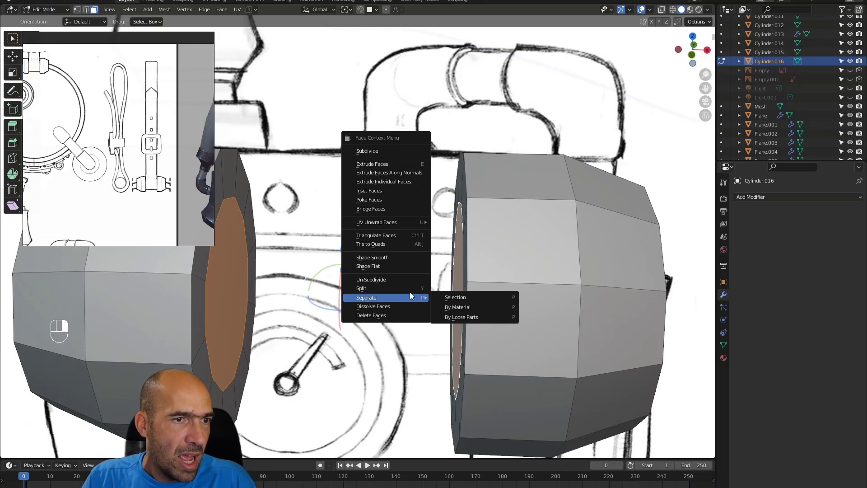
pyautogui.click(393, 207)
# - Thin the connecting shaft with Shrink/Fatten by about -0.005 m
pyautogui.keyDown('alt'); pyautogui.moveTo(393, 208); pyautogui.dragTo(459, 251, button='middle'); pyautogui.keyUp('alt')
pyautogui.scroll(-5, 438, 252)
pyautogui.scroll(6, 459, 252)
pyautogui.hotkey('alt', 's')
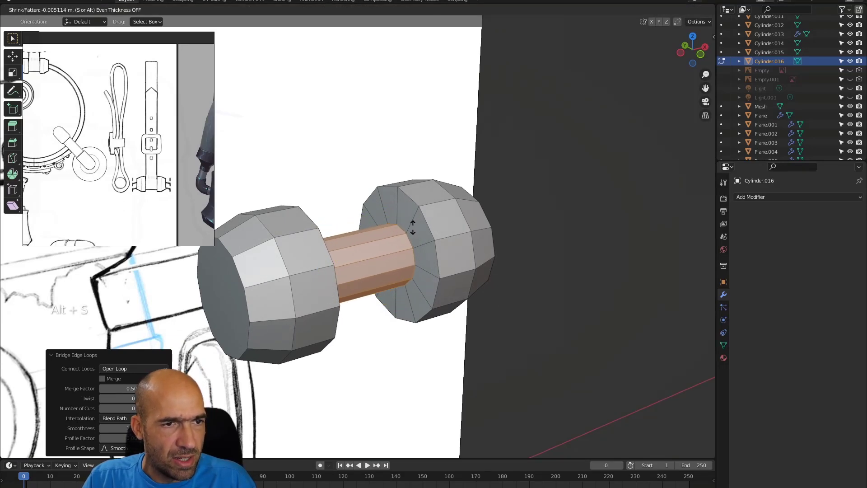
pyautogui.click(412, 227)
# - Examine the strap holder's size and placement against the whole boiler and the reference drawing
pyautogui.scroll(-10, 394, 308)
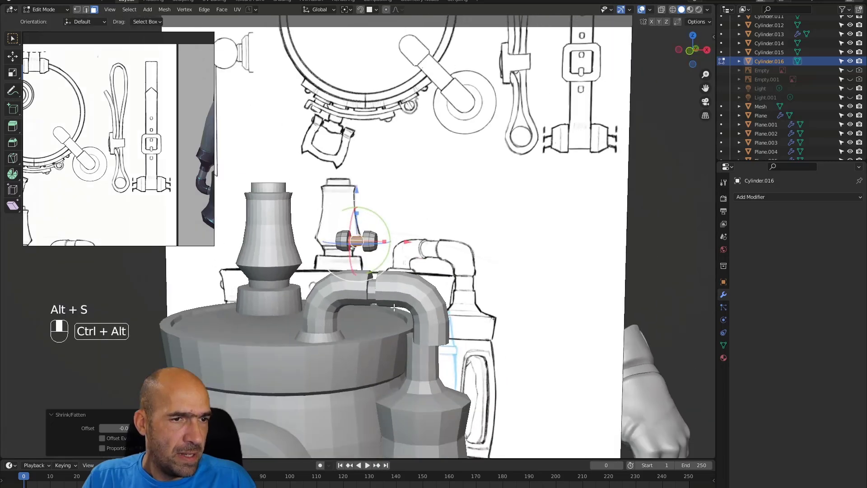
pyautogui.moveTo(395, 308); pyautogui.dragTo(402, 321, button='middle')
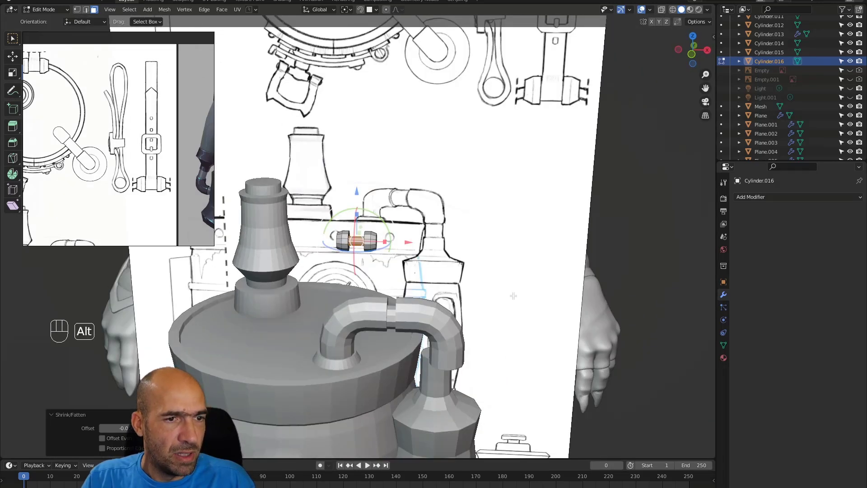
pyautogui.scroll(-5, 518, 296)
pyautogui.keyDown('alt'); pyautogui.moveTo(523, 333); pyautogui.dragTo(476, 325); pyautogui.keyUp('alt')
pyautogui.keyDown('alt'); pyautogui.keyDown('shift'); pyautogui.moveTo(477, 325); pyautogui.dragTo(560, 255); pyautogui.keyUp('shift'); pyautogui.keyUp('alt')
pyautogui.keyDown('ctrl'); pyautogui.keyDown('alt'); pyautogui.moveTo(560, 254); pyautogui.dragTo(570, 290); pyautogui.keyUp('alt'); pyautogui.keyUp('ctrl')
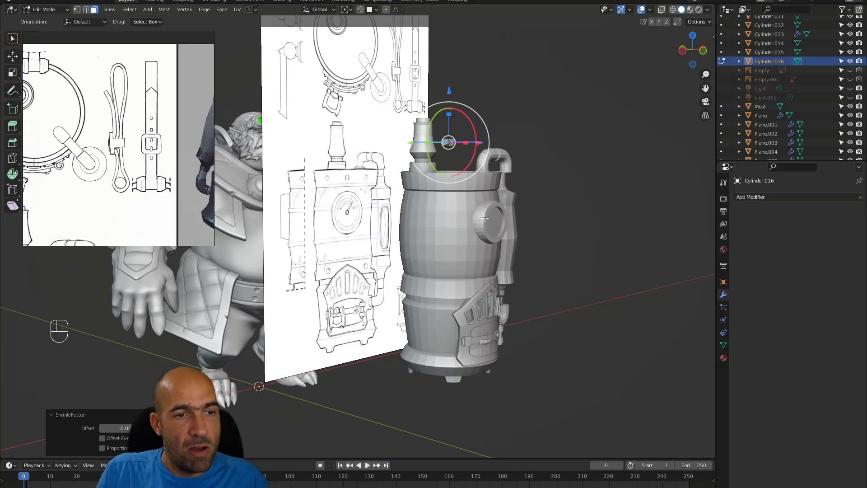
pyautogui.keyDown('alt'); pyautogui.moveTo(557, 298); pyautogui.dragTo(505, 325); pyautogui.keyUp('alt')
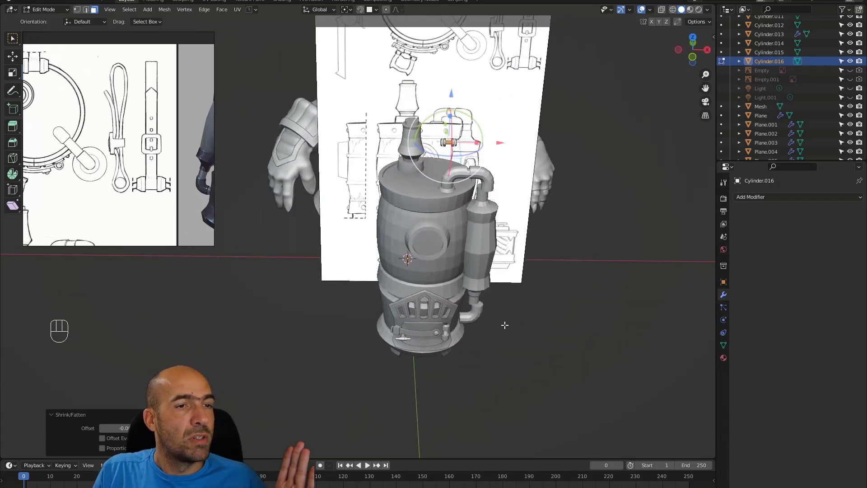